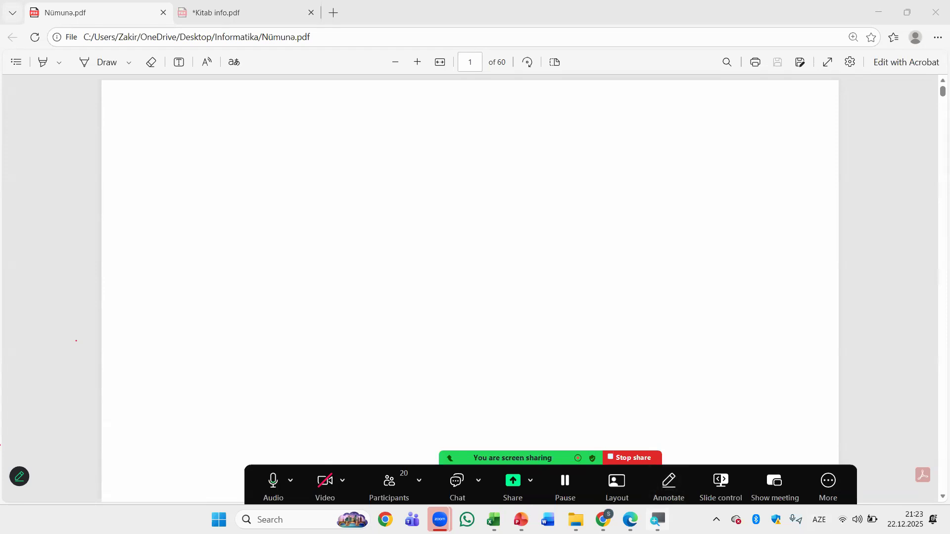
- Handwrite "Verilən →" and "VB →" on two lines with the Draw tool on page 1 of Nümunə.pdf
{"action": "mouse_move", "coordinate": [657, 519]}
{"action": "left_click", "coordinate": [711, 458]}
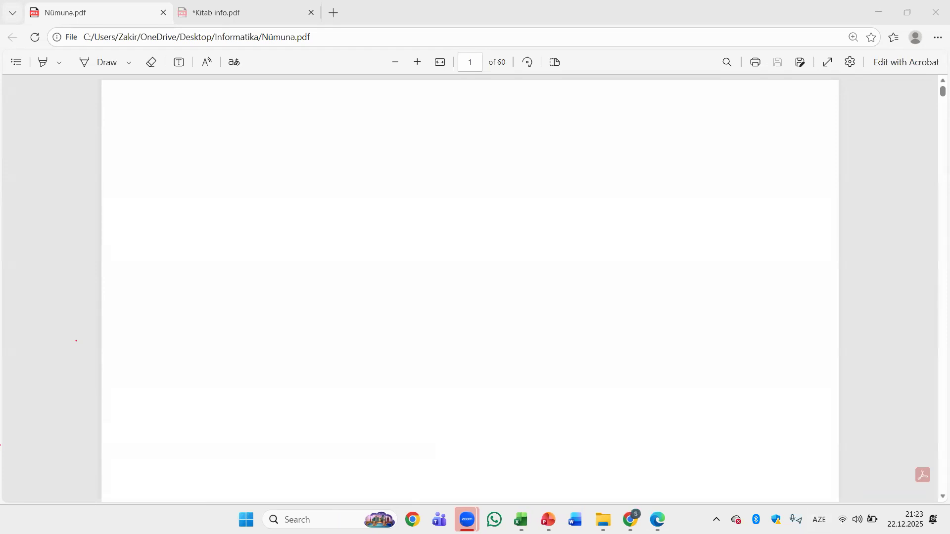
{"action": "left_click", "coordinate": [93, 64]}
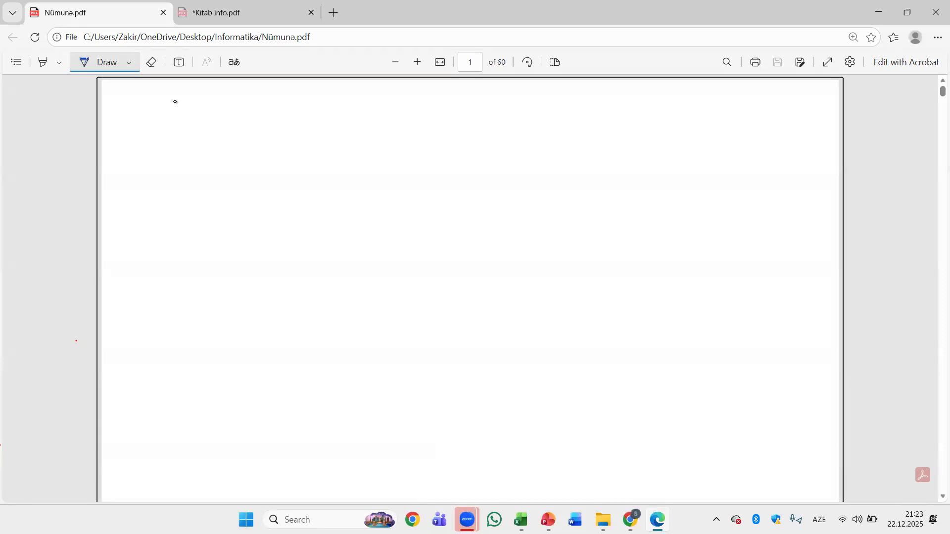
{"action": "mouse_move", "coordinate": [173, 99]}
{"action": "left_mouse_down"}
{"action": "mouse_move", "coordinate": [178, 123]}
{"action": "mouse_move", "coordinate": [195, 99]}
{"action": "mouse_move", "coordinate": [209, 128]}
{"action": "mouse_move", "coordinate": [241, 114]}
{"action": "mouse_move", "coordinate": [274, 128]}
{"action": "mouse_move", "coordinate": [303, 114]}
{"action": "mouse_move", "coordinate": [352, 113]}
{"action": "left_mouse_up"}
{"action": "left_click_drag", "start_coordinate": [345, 110], "coordinate": [352, 127]}
{"action": "mouse_move", "coordinate": [189, 157]}
{"action": "left_mouse_down"}
{"action": "mouse_move", "coordinate": [214, 157]}
{"action": "mouse_move", "coordinate": [238, 195]}
{"action": "left_mouse_up"}
{"action": "left_click_drag", "start_coordinate": [238, 158], "coordinate": [240, 193]}
{"action": "mouse_move", "coordinate": [302, 173]}
{"action": "left_mouse_down"}
{"action": "mouse_move", "coordinate": [341, 165]}
{"action": "mouse_move", "coordinate": [328, 185]}
{"action": "left_mouse_up"}
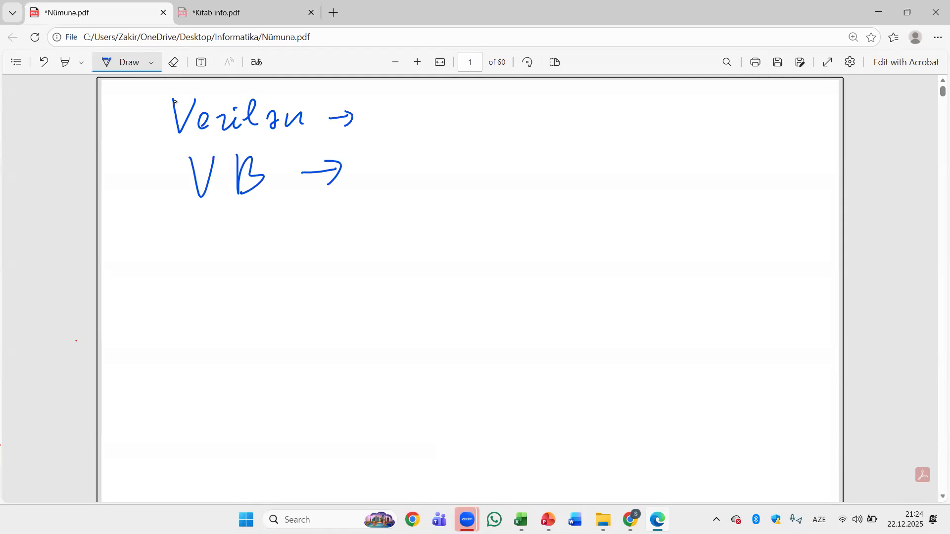
- Handwrite "VBİS →" below the VB line and underline VBİS
{"action": "mouse_move", "coordinate": [194, 237]}
{"action": "left_mouse_down"}
{"action": "mouse_move", "coordinate": [217, 229]}
{"action": "mouse_move", "coordinate": [240, 267]}
{"action": "left_mouse_up"}
{"action": "left_click_drag", "start_coordinate": [274, 236], "coordinate": [275, 263]}
{"action": "left_click_drag", "start_coordinate": [274, 216], "coordinate": [286, 265]}
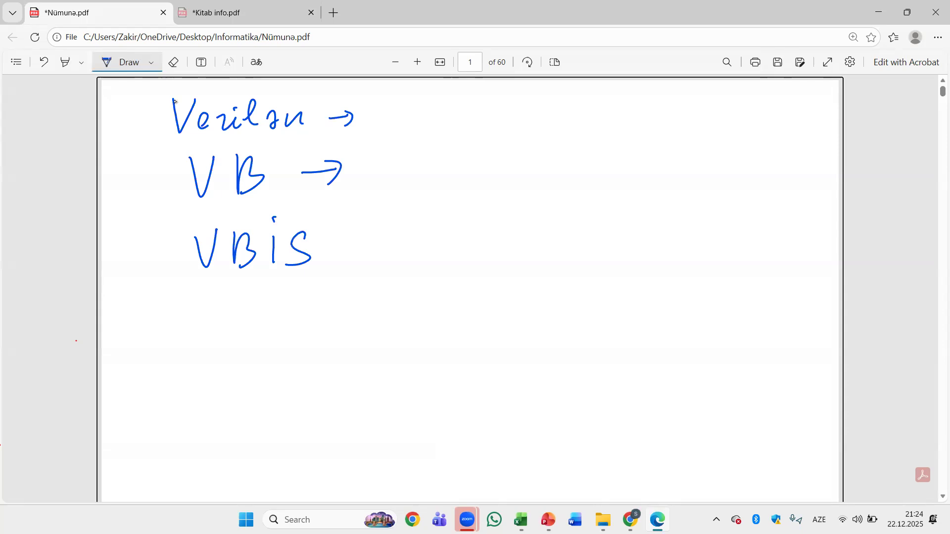
{"action": "mouse_move", "coordinate": [330, 245]}
{"action": "left_mouse_down"}
{"action": "mouse_move", "coordinate": [352, 242]}
{"action": "mouse_move", "coordinate": [347, 258]}
{"action": "left_mouse_up"}
{"action": "left_click_drag", "start_coordinate": [192, 287], "coordinate": [311, 278]}
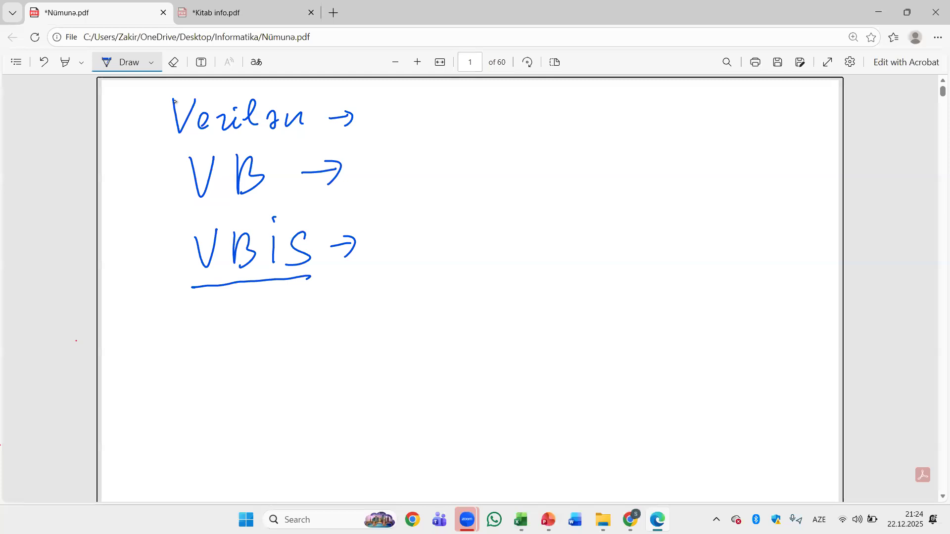
- Handwrite "Access" after the VBİS arrow, and mark VBİS with a circle and VB with an underline
{"action": "mouse_move", "coordinate": [397, 224]}
{"action": "left_mouse_down"}
{"action": "mouse_move", "coordinate": [377, 266]}
{"action": "mouse_move", "coordinate": [402, 255]}
{"action": "mouse_move", "coordinate": [399, 244]}
{"action": "left_mouse_up"}
{"action": "left_click_drag", "start_coordinate": [413, 240], "coordinate": [445, 255]}
{"action": "mouse_move", "coordinate": [457, 245]}
{"action": "left_mouse_down"}
{"action": "mouse_move", "coordinate": [465, 237]}
{"action": "mouse_move", "coordinate": [469, 254]}
{"action": "left_mouse_up"}
{"action": "mouse_move", "coordinate": [482, 233]}
{"action": "left_mouse_down"}
{"action": "mouse_move", "coordinate": [495, 242]}
{"action": "mouse_move", "coordinate": [481, 254]}
{"action": "left_mouse_up"}
{"action": "mouse_move", "coordinate": [510, 242]}
{"action": "left_mouse_down"}
{"action": "mouse_move", "coordinate": [523, 242]}
{"action": "mouse_move", "coordinate": [506, 252]}
{"action": "left_mouse_up"}
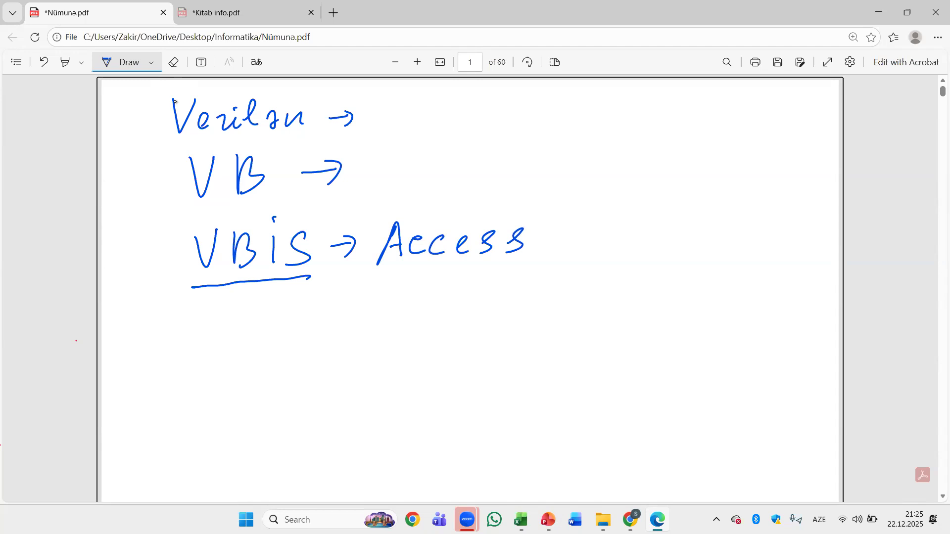
{"action": "mouse_move", "coordinate": [304, 213]}
{"action": "left_mouse_down"}
{"action": "mouse_move", "coordinate": [248, 207]}
{"action": "mouse_move", "coordinate": [184, 259]}
{"action": "mouse_move", "coordinate": [270, 298]}
{"action": "mouse_move", "coordinate": [303, 213]}
{"action": "left_mouse_up"}
{"action": "left_click_drag", "start_coordinate": [185, 203], "coordinate": [296, 196]}
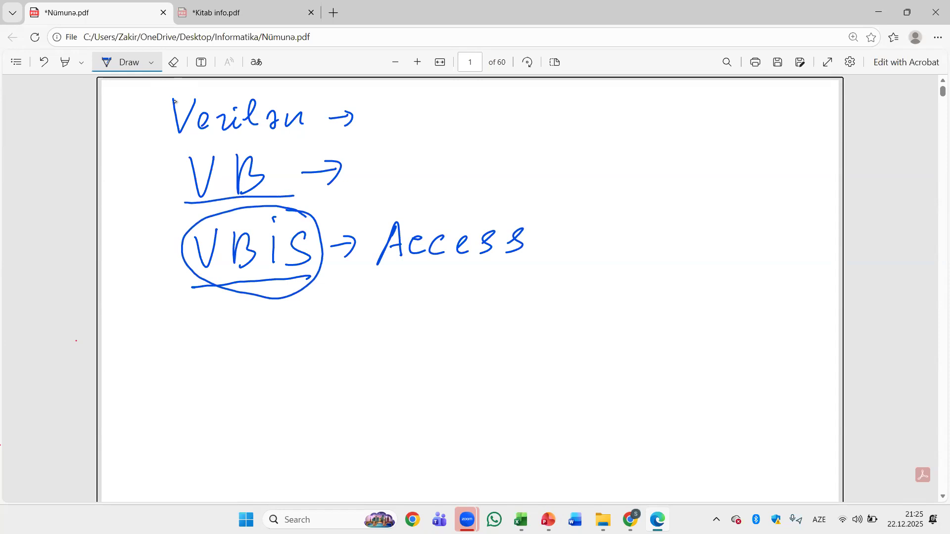
- Handwrite the heading "VB əsas xarakteristikası" on the blank area further down page 1
{"action": "scroll", "coordinate": [356, 266], "scroll_direction": "down", "scroll_amount": 1}
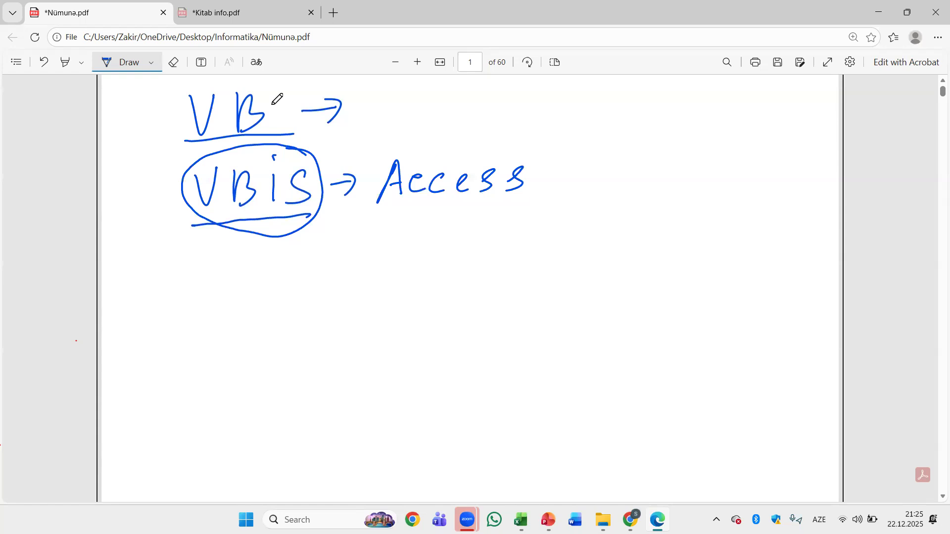
{"action": "scroll", "coordinate": [389, 212], "scroll_direction": "down", "scroll_amount": 4}
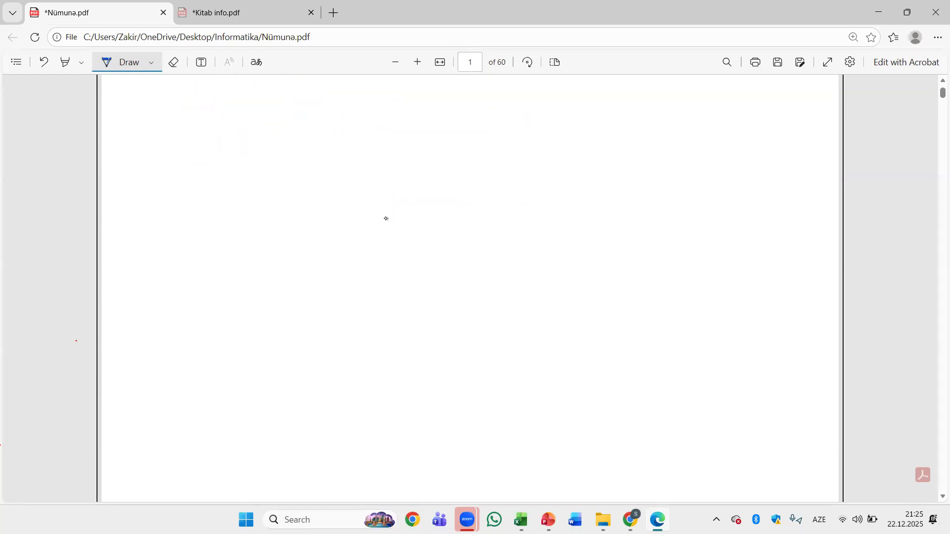
{"action": "mouse_move", "coordinate": [169, 107]}
{"action": "left_mouse_down"}
{"action": "mouse_move", "coordinate": [187, 100]}
{"action": "mouse_move", "coordinate": [211, 138]}
{"action": "left_mouse_up"}
{"action": "left_click_drag", "start_coordinate": [210, 105], "coordinate": [214, 137]}
{"action": "mouse_move", "coordinate": [285, 114]}
{"action": "left_mouse_down"}
{"action": "mouse_move", "coordinate": [292, 133]}
{"action": "mouse_move", "coordinate": [312, 133]}
{"action": "left_mouse_up"}
{"action": "mouse_move", "coordinate": [343, 115]}
{"action": "left_mouse_down"}
{"action": "mouse_move", "coordinate": [334, 124]}
{"action": "mouse_move", "coordinate": [345, 128]}
{"action": "left_mouse_up"}
{"action": "mouse_move", "coordinate": [358, 108]}
{"action": "left_mouse_down"}
{"action": "mouse_move", "coordinate": [365, 112]}
{"action": "mouse_move", "coordinate": [355, 130]}
{"action": "left_mouse_up"}
{"action": "left_click_drag", "start_coordinate": [433, 104], "coordinate": [450, 119]}
{"action": "mouse_move", "coordinate": [444, 103]}
{"action": "left_mouse_down"}
{"action": "mouse_move", "coordinate": [432, 123]}
{"action": "mouse_move", "coordinate": [468, 122]}
{"action": "left_mouse_up"}
{"action": "mouse_move", "coordinate": [481, 106]}
{"action": "left_mouse_down"}
{"action": "mouse_move", "coordinate": [492, 118]}
{"action": "mouse_move", "coordinate": [547, 118]}
{"action": "left_mouse_up"}
{"action": "left_click_drag", "start_coordinate": [550, 111], "coordinate": [615, 119]}
{"action": "left_click_drag", "start_coordinate": [638, 88], "coordinate": [627, 119]}
{"action": "mouse_move", "coordinate": [641, 107]}
{"action": "left_mouse_down"}
{"action": "mouse_move", "coordinate": [647, 119]}
{"action": "mouse_move", "coordinate": [688, 128]}
{"action": "mouse_move", "coordinate": [726, 117]}
{"action": "mouse_move", "coordinate": [689, 127]}
{"action": "left_mouse_up"}
- Handwrite the first list item, "1) Ad", under the characteristics heading
{"action": "left_click_drag", "start_coordinate": [128, 185], "coordinate": [131, 202]}
{"action": "mouse_move", "coordinate": [135, 162]}
{"action": "left_mouse_down"}
{"action": "mouse_move", "coordinate": [138, 213]}
{"action": "mouse_move", "coordinate": [188, 173]}
{"action": "mouse_move", "coordinate": [197, 204]}
{"action": "left_mouse_up"}
{"action": "left_click_drag", "start_coordinate": [183, 194], "coordinate": [200, 194]}
{"action": "mouse_move", "coordinate": [218, 190]}
{"action": "left_mouse_down"}
{"action": "mouse_move", "coordinate": [212, 199]}
{"action": "mouse_move", "coordinate": [225, 193]}
{"action": "left_mouse_up"}
{"action": "left_click_drag", "start_coordinate": [225, 164], "coordinate": [226, 204]}
- Handwrite the second list item, "2) Qiyməti", below "1) Ad"
{"action": "left_click_drag", "start_coordinate": [128, 252], "coordinate": [145, 270]}
{"action": "left_click_drag", "start_coordinate": [136, 238], "coordinate": [138, 279]}
{"action": "mouse_move", "coordinate": [191, 242]}
{"action": "left_mouse_down"}
{"action": "mouse_move", "coordinate": [187, 267]}
{"action": "mouse_move", "coordinate": [196, 273]}
{"action": "left_mouse_up"}
{"action": "mouse_move", "coordinate": [214, 251]}
{"action": "left_mouse_down"}
{"action": "mouse_move", "coordinate": [231, 280]}
{"action": "mouse_move", "coordinate": [259, 244]}
{"action": "mouse_move", "coordinate": [270, 255]}
{"action": "left_mouse_up"}
{"action": "left_click", "coordinate": [214, 242]}
{"action": "left_click_drag", "start_coordinate": [289, 244], "coordinate": [285, 257]}
{"action": "left_click_drag", "start_coordinate": [302, 219], "coordinate": [299, 260]}
{"action": "left_click_drag", "start_coordinate": [296, 244], "coordinate": [310, 243]}
{"action": "left_click_drag", "start_coordinate": [314, 244], "coordinate": [317, 257]}
{"action": "left_click_drag", "start_coordinate": [320, 232], "coordinate": [323, 226]}
- Handwrite the third list item, "3) Tipi", below "2) Qiyməti"
{"action": "left_click", "coordinate": [121, 308]}
{"action": "mouse_move", "coordinate": [122, 305]}
{"action": "left_mouse_down"}
{"action": "mouse_move", "coordinate": [132, 315]}
{"action": "mouse_move", "coordinate": [118, 329]}
{"action": "left_mouse_up"}
{"action": "left_click_drag", "start_coordinate": [133, 295], "coordinate": [142, 336]}
{"action": "left_click_drag", "start_coordinate": [174, 300], "coordinate": [199, 297]}
{"action": "mouse_move", "coordinate": [186, 299]}
{"action": "left_mouse_down"}
{"action": "mouse_move", "coordinate": [184, 326]}
{"action": "mouse_move", "coordinate": [210, 324]}
{"action": "left_mouse_up"}
{"action": "left_click", "coordinate": [210, 299]}
{"action": "mouse_move", "coordinate": [229, 304]}
{"action": "left_mouse_down"}
{"action": "mouse_move", "coordinate": [229, 344]}
{"action": "mouse_move", "coordinate": [231, 318]}
{"action": "mouse_move", "coordinate": [262, 315]}
{"action": "left_mouse_up"}
{"action": "left_click_drag", "start_coordinate": [262, 293], "coordinate": [265, 286]}
- Handwrite the fourth list item, "4) struktur", below "3) Tipi"
{"action": "left_click_drag", "start_coordinate": [119, 358], "coordinate": [132, 380]}
{"action": "left_click_drag", "start_coordinate": [132, 343], "coordinate": [135, 383]}
{"action": "left_click_drag", "start_coordinate": [174, 356], "coordinate": [174, 384]}
{"action": "left_click_drag", "start_coordinate": [202, 346], "coordinate": [197, 377]}
{"action": "left_click_drag", "start_coordinate": [194, 363], "coordinate": [214, 362]}
{"action": "left_click_drag", "start_coordinate": [212, 366], "coordinate": [242, 371]}
{"action": "mouse_move", "coordinate": [252, 360]}
{"action": "left_mouse_down"}
{"action": "mouse_move", "coordinate": [281, 377]}
{"action": "mouse_move", "coordinate": [312, 370]}
{"action": "left_mouse_up"}
{"action": "left_click_drag", "start_coordinate": [330, 363], "coordinate": [353, 368]}
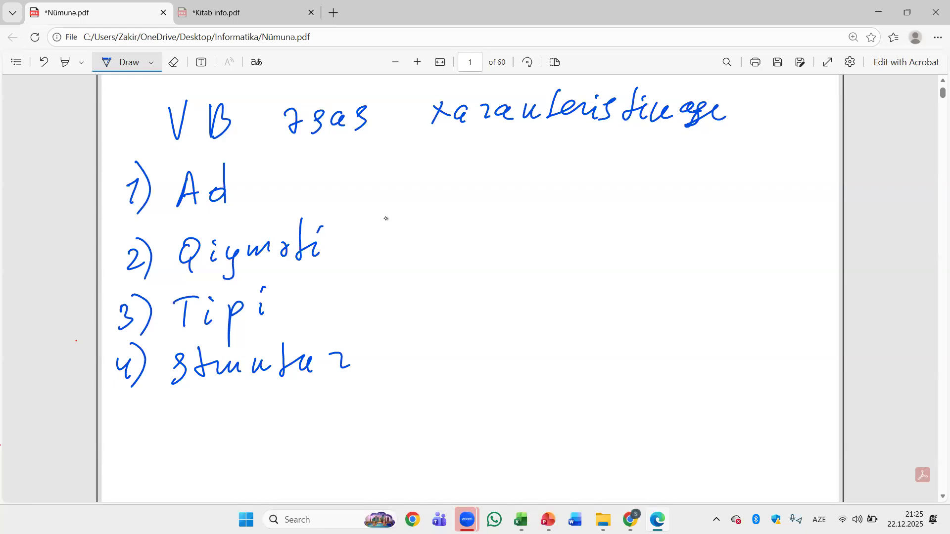
- Draw a dividing line under the characteristics list and handwrite the heading "Tipinə görə VB növləri" below it
{"action": "scroll", "coordinate": [491, 202], "scroll_direction": "down", "scroll_amount": 4}
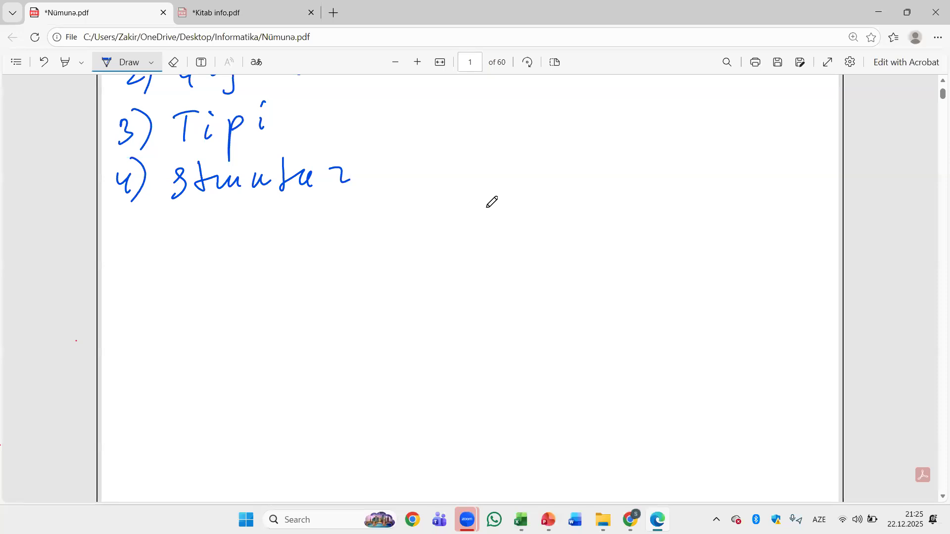
{"action": "left_click_drag", "start_coordinate": [107, 239], "coordinate": [802, 195]}
{"action": "mouse_move", "coordinate": [212, 251]}
{"action": "left_mouse_down"}
{"action": "mouse_move", "coordinate": [207, 281]}
{"action": "mouse_move", "coordinate": [224, 251]}
{"action": "left_mouse_up"}
{"action": "left_click_drag", "start_coordinate": [234, 262], "coordinate": [245, 297]}
{"action": "left_click", "coordinate": [233, 252]}
{"action": "mouse_move", "coordinate": [246, 270]}
{"action": "left_mouse_down"}
{"action": "mouse_move", "coordinate": [262, 258]}
{"action": "mouse_move", "coordinate": [270, 272]}
{"action": "mouse_move", "coordinate": [319, 262]}
{"action": "left_mouse_up"}
{"action": "left_click", "coordinate": [271, 252]}
{"action": "left_click_drag", "start_coordinate": [372, 252], "coordinate": [359, 278]}
{"action": "left_click_drag", "start_coordinate": [391, 252], "coordinate": [394, 246]}
{"action": "left_click_drag", "start_coordinate": [402, 251], "coordinate": [412, 258]}
{"action": "left_click_drag", "start_coordinate": [423, 258], "coordinate": [433, 250]}
{"action": "mouse_move", "coordinate": [495, 226]}
{"action": "left_mouse_down"}
{"action": "mouse_move", "coordinate": [518, 225]}
{"action": "mouse_move", "coordinate": [540, 250]}
{"action": "left_mouse_up"}
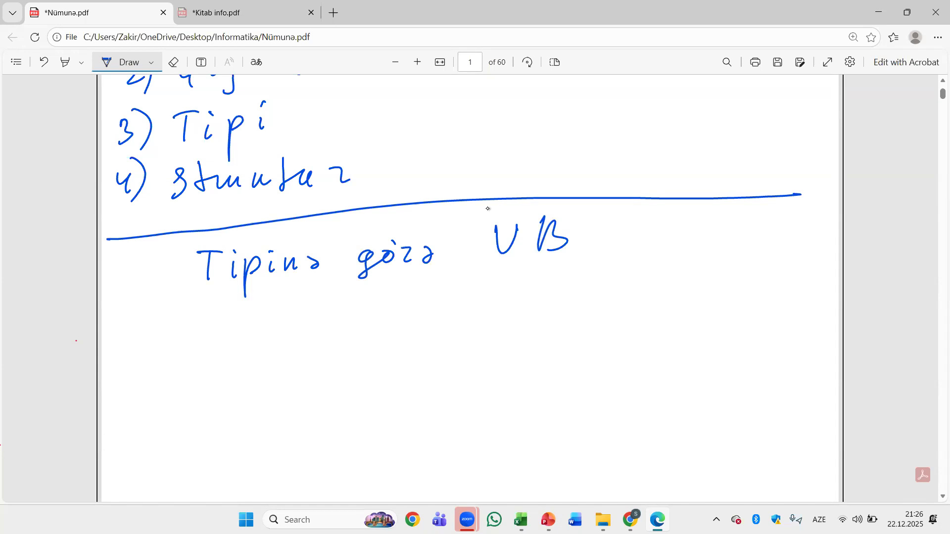
{"action": "left_click_drag", "start_coordinate": [614, 240], "coordinate": [646, 252]}
{"action": "left_click_drag", "start_coordinate": [658, 244], "coordinate": [690, 220]}
{"action": "left_click_drag", "start_coordinate": [691, 245], "coordinate": [731, 244]}
{"action": "left_click_drag", "start_coordinate": [733, 218], "coordinate": [739, 213]}
- Handwrite "1) hesabi" as the first type under the heading "Tipinə görə VB növləri"
{"action": "left_click_drag", "start_coordinate": [125, 328], "coordinate": [132, 345]}
{"action": "left_click_drag", "start_coordinate": [136, 306], "coordinate": [142, 357]}
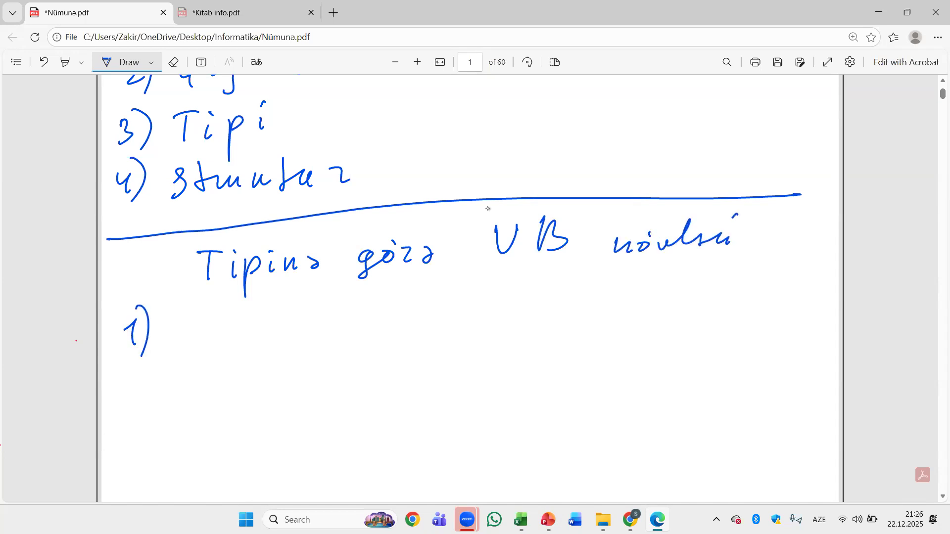
{"action": "mouse_move", "coordinate": [181, 313]}
{"action": "left_mouse_down"}
{"action": "mouse_move", "coordinate": [182, 348]}
{"action": "mouse_move", "coordinate": [193, 347]}
{"action": "left_mouse_up"}
{"action": "left_click_drag", "start_coordinate": [207, 334], "coordinate": [216, 341]}
{"action": "left_click_drag", "start_coordinate": [229, 320], "coordinate": [224, 342]}
{"action": "mouse_move", "coordinate": [249, 322]}
{"action": "left_mouse_down"}
{"action": "mouse_move", "coordinate": [241, 333]}
{"action": "mouse_move", "coordinate": [271, 311]}
{"action": "mouse_move", "coordinate": [275, 334]}
{"action": "left_mouse_up"}
{"action": "left_click_drag", "start_coordinate": [280, 324], "coordinate": [287, 332]}
{"action": "left_click_drag", "start_coordinate": [280, 312], "coordinate": [284, 308]}
- Handwrite "2) mətn" as the second type in the list
{"action": "left_click_drag", "start_coordinate": [126, 383], "coordinate": [139, 400]}
{"action": "left_click_drag", "start_coordinate": [137, 370], "coordinate": [140, 409]}
{"action": "mouse_move", "coordinate": [170, 382]}
{"action": "left_mouse_down"}
{"action": "mouse_move", "coordinate": [199, 399]}
{"action": "mouse_move", "coordinate": [211, 381]}
{"action": "mouse_move", "coordinate": [229, 396]}
{"action": "left_mouse_up"}
{"action": "left_click_drag", "start_coordinate": [226, 377], "coordinate": [239, 375]}
{"action": "left_click_drag", "start_coordinate": [253, 379], "coordinate": [268, 393]}
- Handwrite "3) məntiqi" as the third type in the list
{"action": "mouse_move", "coordinate": [127, 430]}
{"action": "left_mouse_down"}
{"action": "mouse_move", "coordinate": [137, 437]}
{"action": "mouse_move", "coordinate": [126, 451]}
{"action": "left_mouse_up"}
{"action": "mouse_move", "coordinate": [138, 418]}
{"action": "left_mouse_down"}
{"action": "mouse_move", "coordinate": [144, 454]}
{"action": "mouse_move", "coordinate": [198, 443]}
{"action": "left_mouse_up"}
{"action": "mouse_move", "coordinate": [216, 431]}
{"action": "left_mouse_down"}
{"action": "mouse_move", "coordinate": [210, 442]}
{"action": "mouse_move", "coordinate": [235, 441]}
{"action": "left_mouse_up"}
{"action": "mouse_move", "coordinate": [258, 410]}
{"action": "left_mouse_down"}
{"action": "mouse_move", "coordinate": [255, 429]}
{"action": "mouse_move", "coordinate": [271, 424]}
{"action": "mouse_move", "coordinate": [282, 436]}
{"action": "left_mouse_up"}
{"action": "left_click_drag", "start_coordinate": [288, 434], "coordinate": [310, 448]}
{"action": "left_click_drag", "start_coordinate": [296, 415], "coordinate": [304, 409]}
- Handwrite "4) göstərici" as the fourth type in the list
{"action": "left_click_drag", "start_coordinate": [133, 474], "coordinate": [141, 490]}
{"action": "left_click_drag", "start_coordinate": [146, 461], "coordinate": [144, 498]}
{"action": "left_click_drag", "start_coordinate": [191, 473], "coordinate": [206, 486]}
{"action": "mouse_move", "coordinate": [206, 464]}
{"action": "left_mouse_down"}
{"action": "mouse_move", "coordinate": [221, 482]}
{"action": "mouse_move", "coordinate": [212, 492]}
{"action": "left_mouse_up"}
{"action": "left_click_drag", "start_coordinate": [230, 457], "coordinate": [233, 486]}
{"action": "left_click_drag", "start_coordinate": [235, 475], "coordinate": [249, 491]}
{"action": "left_click_drag", "start_coordinate": [250, 477], "coordinate": [270, 470]}
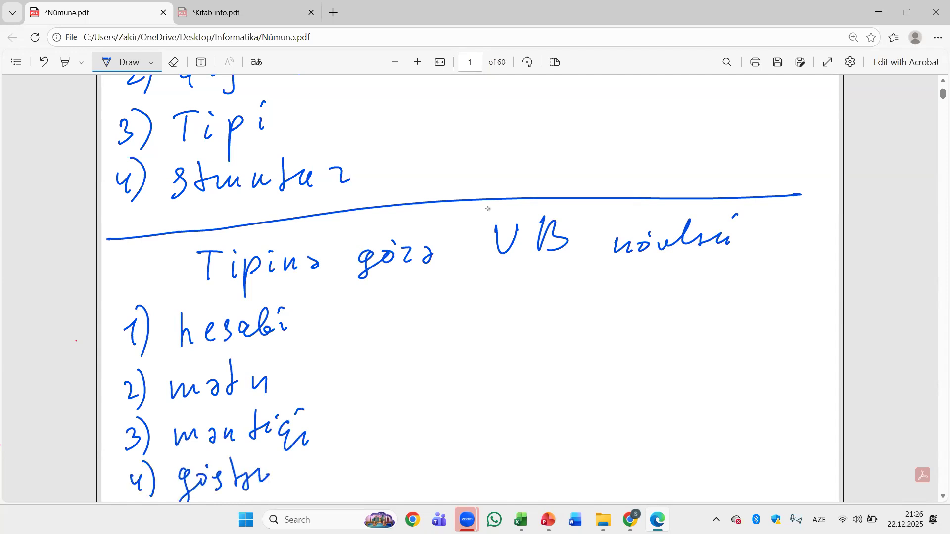
{"action": "scroll", "coordinate": [220, 388], "scroll_direction": "down", "scroll_amount": 2}
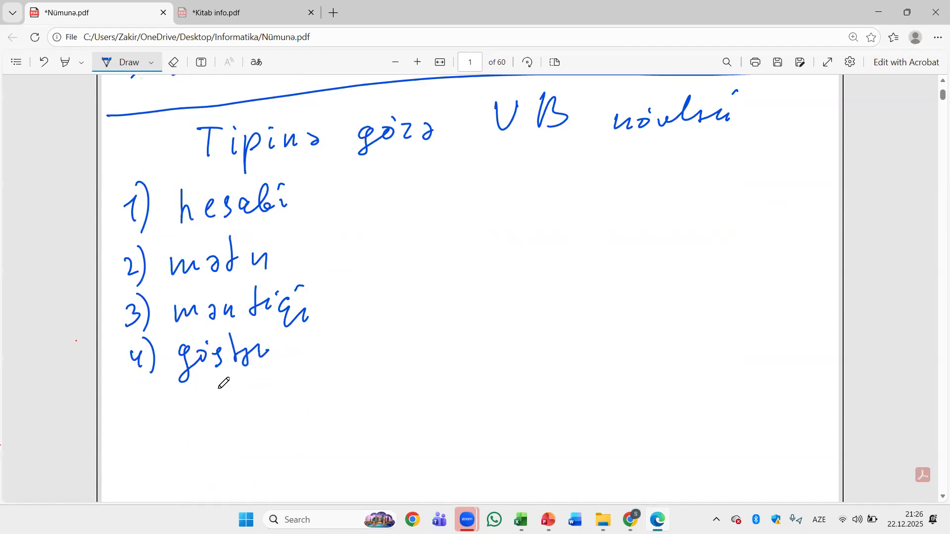
{"action": "left_click_drag", "start_coordinate": [270, 349], "coordinate": [273, 360]}
{"action": "left_click_drag", "start_coordinate": [271, 334], "coordinate": [274, 340]}
{"action": "mouse_move", "coordinate": [299, 348]}
{"action": "left_mouse_down"}
{"action": "mouse_move", "coordinate": [299, 360]}
{"action": "mouse_move", "coordinate": [311, 359]}
{"action": "left_mouse_up"}
{"action": "left_click_drag", "start_coordinate": [307, 344], "coordinate": [308, 346]}
- Underline "hesabi" and handwrite "(rəqəmlər)" beside it
{"action": "left_click_drag", "start_coordinate": [196, 228], "coordinate": [298, 216]}
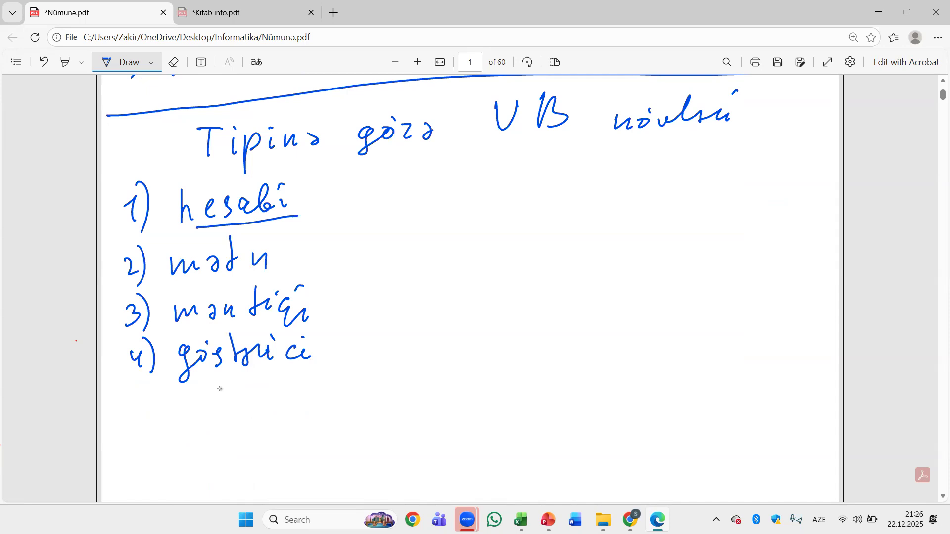
{"action": "mouse_move", "coordinate": [336, 178]}
{"action": "left_mouse_down"}
{"action": "mouse_move", "coordinate": [328, 208]}
{"action": "mouse_move", "coordinate": [359, 200]}
{"action": "left_mouse_up"}
{"action": "mouse_move", "coordinate": [368, 184]}
{"action": "left_mouse_down"}
{"action": "mouse_move", "coordinate": [370, 201]}
{"action": "mouse_move", "coordinate": [391, 207]}
{"action": "left_mouse_up"}
{"action": "mouse_move", "coordinate": [401, 186]}
{"action": "left_mouse_down"}
{"action": "mouse_move", "coordinate": [410, 198]}
{"action": "mouse_move", "coordinate": [435, 185]}
{"action": "mouse_move", "coordinate": [453, 194]}
{"action": "mouse_move", "coordinate": [484, 179]}
{"action": "left_mouse_up"}
{"action": "mouse_move", "coordinate": [496, 154]}
{"action": "left_mouse_down"}
{"action": "mouse_move", "coordinate": [502, 174]}
{"action": "mouse_move", "coordinate": [483, 207]}
{"action": "left_mouse_up"}
- Handwrite the explanation "(simvol)" beside "mətn"
{"action": "left_click_drag", "start_coordinate": [339, 222], "coordinate": [324, 262]}
{"action": "mouse_move", "coordinate": [346, 241]}
{"action": "left_mouse_down"}
{"action": "mouse_move", "coordinate": [406, 250]}
{"action": "mouse_move", "coordinate": [427, 236]}
{"action": "left_mouse_up"}
{"action": "left_click_drag", "start_coordinate": [432, 238], "coordinate": [464, 248]}
{"action": "left_click_drag", "start_coordinate": [489, 209], "coordinate": [475, 266]}
- Handwrite the explanation "(məntiqi ifadələr)" beside "məntiqi"
{"action": "mouse_move", "coordinate": [353, 278]}
{"action": "left_mouse_down"}
{"action": "mouse_move", "coordinate": [341, 324]}
{"action": "mouse_move", "coordinate": [370, 305]}
{"action": "mouse_move", "coordinate": [428, 296]}
{"action": "left_mouse_up"}
{"action": "left_click_drag", "start_coordinate": [444, 274], "coordinate": [443, 303]}
{"action": "mouse_move", "coordinate": [455, 292]}
{"action": "left_mouse_down"}
{"action": "mouse_move", "coordinate": [456, 303]}
{"action": "mouse_move", "coordinate": [455, 284]}
{"action": "left_mouse_up"}
{"action": "mouse_move", "coordinate": [476, 292]}
{"action": "left_mouse_down"}
{"action": "mouse_move", "coordinate": [472, 311]}
{"action": "mouse_move", "coordinate": [489, 304]}
{"action": "left_mouse_up"}
{"action": "mouse_move", "coordinate": [488, 274]}
{"action": "left_mouse_down"}
{"action": "mouse_move", "coordinate": [528, 301]}
{"action": "mouse_move", "coordinate": [534, 277]}
{"action": "left_mouse_up"}
{"action": "mouse_move", "coordinate": [553, 277]}
{"action": "left_mouse_down"}
{"action": "mouse_move", "coordinate": [539, 307]}
{"action": "mouse_move", "coordinate": [575, 295]}
{"action": "left_mouse_up"}
{"action": "mouse_move", "coordinate": [594, 282]}
{"action": "left_mouse_down"}
{"action": "mouse_move", "coordinate": [587, 292]}
{"action": "mouse_move", "coordinate": [600, 256]}
{"action": "mouse_move", "coordinate": [626, 295]}
{"action": "mouse_move", "coordinate": [665, 282]}
{"action": "left_mouse_up"}
{"action": "left_click_drag", "start_coordinate": [673, 250], "coordinate": [666, 296]}
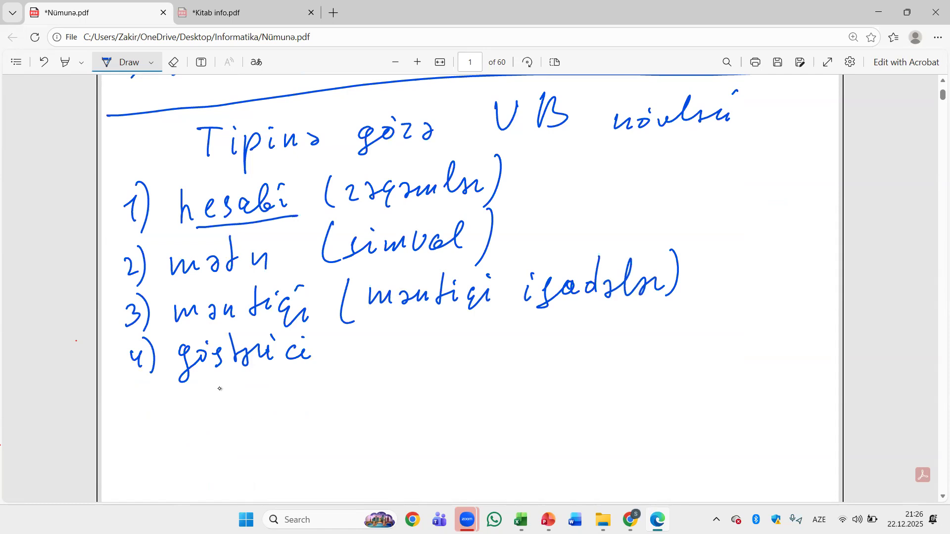
- Handwrite the explanation "(yaddaş ünvanları)" beside "göstərici"
{"action": "left_click_drag", "start_coordinate": [342, 332], "coordinate": [349, 365]}
{"action": "mouse_move", "coordinate": [395, 346]}
{"action": "left_mouse_down"}
{"action": "mouse_move", "coordinate": [397, 358]}
{"action": "mouse_move", "coordinate": [459, 351]}
{"action": "left_mouse_up"}
{"action": "left_click_drag", "start_coordinate": [455, 343], "coordinate": [470, 360]}
{"action": "mouse_move", "coordinate": [512, 334]}
{"action": "left_mouse_down"}
{"action": "mouse_move", "coordinate": [526, 336]}
{"action": "mouse_move", "coordinate": [523, 320]}
{"action": "left_mouse_up"}
{"action": "left_click_drag", "start_coordinate": [533, 346], "coordinate": [544, 335]}
{"action": "left_click_drag", "start_coordinate": [554, 334], "coordinate": [585, 349]}
{"action": "left_click_drag", "start_coordinate": [594, 334], "coordinate": [607, 334]}
{"action": "mouse_move", "coordinate": [618, 339]}
{"action": "left_mouse_down"}
{"action": "mouse_move", "coordinate": [641, 347]}
{"action": "mouse_move", "coordinate": [679, 332]}
{"action": "mouse_move", "coordinate": [682, 357]}
{"action": "left_mouse_up"}
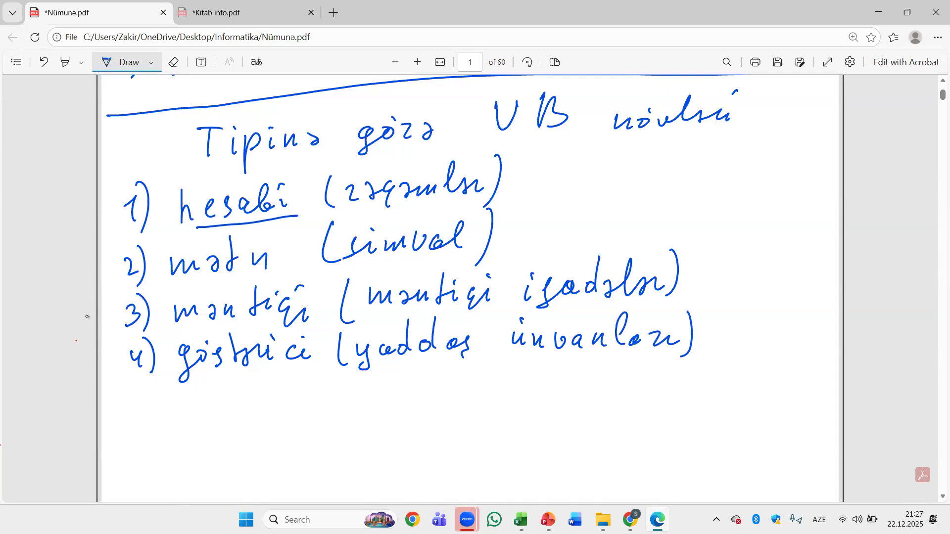
- Handwrite the heading "VB struktur modelləri" at the top of blank page 2
{"action": "scroll", "coordinate": [248, 228], "scroll_direction": "up", "scroll_amount": 4}
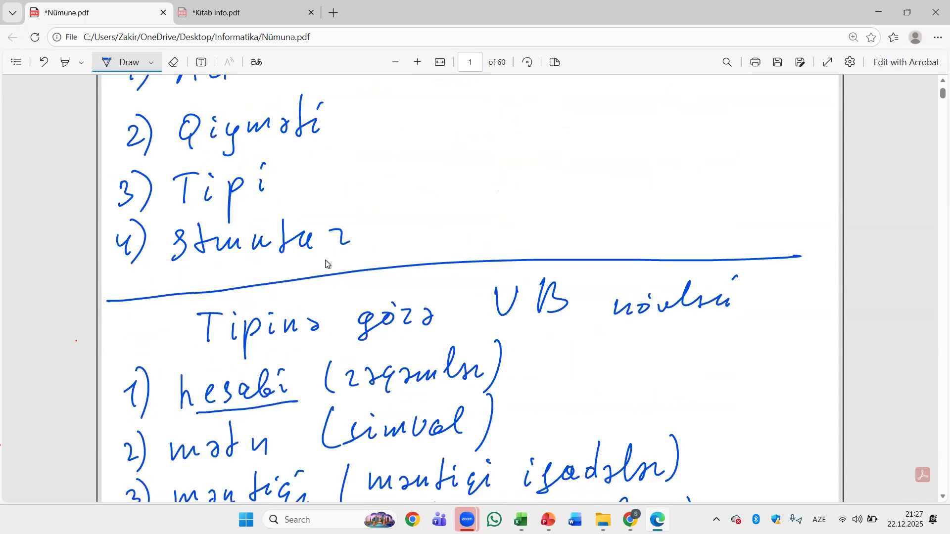
{"action": "scroll", "coordinate": [378, 213], "scroll_direction": "down", "scroll_amount": 12}
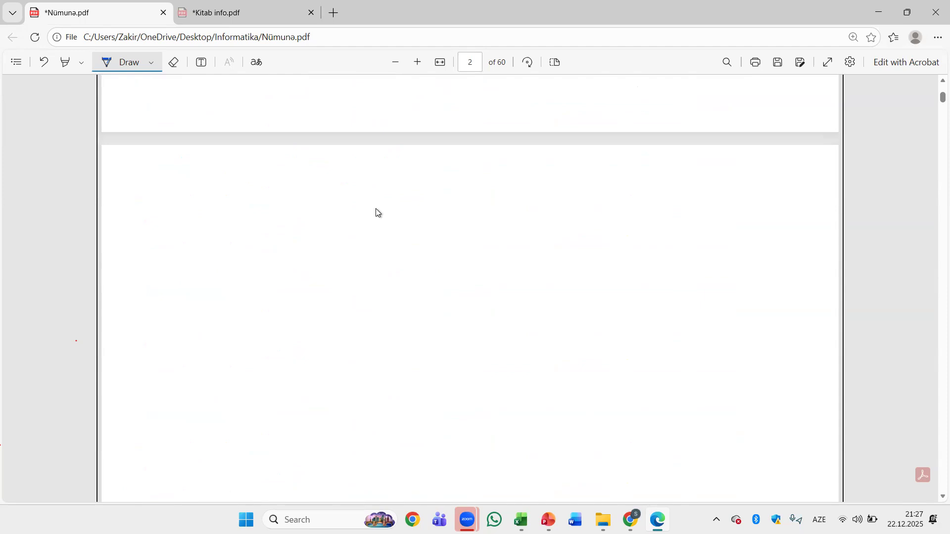
{"action": "scroll", "coordinate": [378, 208], "scroll_direction": "down", "scroll_amount": 1}
{"action": "mouse_move", "coordinate": [230, 105]}
{"action": "left_mouse_down"}
{"action": "mouse_move", "coordinate": [290, 105]}
{"action": "mouse_move", "coordinate": [290, 142]}
{"action": "left_mouse_up"}
{"action": "left_click_drag", "start_coordinate": [290, 105], "coordinate": [295, 144]}
{"action": "left_click_drag", "start_coordinate": [373, 115], "coordinate": [360, 144]}
{"action": "mouse_move", "coordinate": [393, 104]}
{"action": "left_mouse_down"}
{"action": "mouse_move", "coordinate": [389, 140]}
{"action": "mouse_move", "coordinate": [458, 123]}
{"action": "mouse_move", "coordinate": [522, 139]}
{"action": "mouse_move", "coordinate": [577, 118]}
{"action": "mouse_move", "coordinate": [624, 133]}
{"action": "left_mouse_up"}
{"action": "left_click_drag", "start_coordinate": [648, 100], "coordinate": [674, 140]}
{"action": "mouse_move", "coordinate": [693, 129]}
{"action": "left_mouse_down"}
{"action": "mouse_move", "coordinate": [703, 139]}
{"action": "mouse_move", "coordinate": [753, 140]}
{"action": "left_mouse_up"}
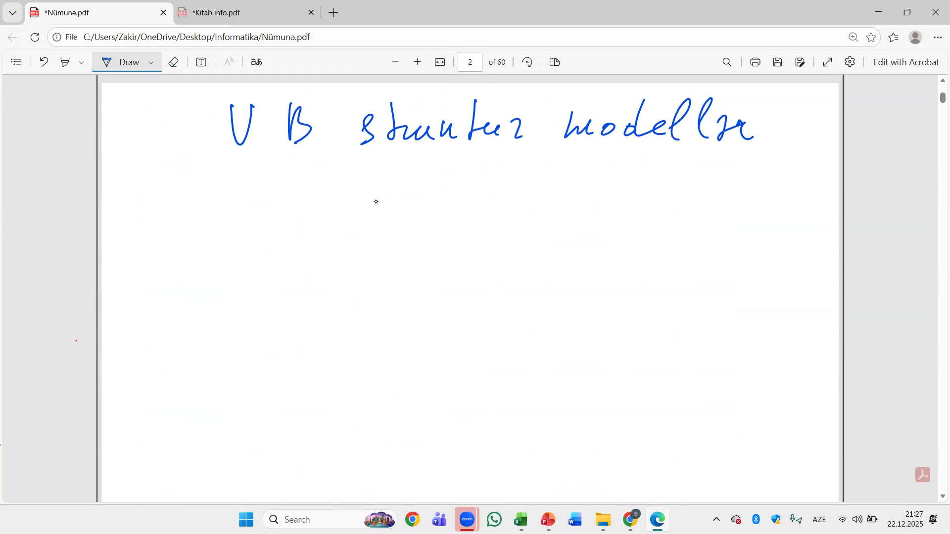
- Handwrite "1) iyerarxik" as the first structure model under the page 2 heading
{"action": "left_click_drag", "start_coordinate": [135, 197], "coordinate": [142, 214]}
{"action": "left_click_drag", "start_coordinate": [151, 178], "coordinate": [145, 233]}
{"action": "mouse_move", "coordinate": [202, 200]}
{"action": "left_mouse_down"}
{"action": "mouse_move", "coordinate": [218, 231]}
{"action": "mouse_move", "coordinate": [257, 214]}
{"action": "left_mouse_up"}
{"action": "left_click_drag", "start_coordinate": [272, 200], "coordinate": [298, 210]}
{"action": "left_click_drag", "start_coordinate": [314, 199], "coordinate": [321, 210]}
{"action": "mouse_move", "coordinate": [338, 195]}
{"action": "left_mouse_down"}
{"action": "mouse_move", "coordinate": [345, 209]}
{"action": "mouse_move", "coordinate": [336, 211]}
{"action": "left_mouse_up"}
{"action": "mouse_move", "coordinate": [358, 196]}
{"action": "left_mouse_down"}
{"action": "mouse_move", "coordinate": [355, 209]}
{"action": "mouse_move", "coordinate": [388, 208]}
{"action": "left_mouse_up"}
- Handwrite the alternative name "(ağacvari)" in parentheses beside "iyerarxik"
{"action": "left_click_drag", "start_coordinate": [425, 173], "coordinate": [422, 212]}
{"action": "left_click_drag", "start_coordinate": [453, 194], "coordinate": [458, 202]}
{"action": "left_click_drag", "start_coordinate": [478, 192], "coordinate": [461, 214]}
{"action": "mouse_move", "coordinate": [488, 197]}
{"action": "left_mouse_down"}
{"action": "mouse_move", "coordinate": [501, 188]}
{"action": "mouse_move", "coordinate": [505, 200]}
{"action": "left_mouse_up"}
{"action": "mouse_move", "coordinate": [470, 179]}
{"action": "left_mouse_down"}
{"action": "mouse_move", "coordinate": [530, 202]}
{"action": "mouse_move", "coordinate": [569, 184]}
{"action": "left_mouse_up"}
{"action": "mouse_move", "coordinate": [586, 187]}
{"action": "left_mouse_down"}
{"action": "mouse_move", "coordinate": [577, 193]}
{"action": "mouse_move", "coordinate": [621, 186]}
{"action": "mouse_move", "coordinate": [629, 199]}
{"action": "mouse_move", "coordinate": [630, 179]}
{"action": "left_mouse_up"}
{"action": "left_click_drag", "start_coordinate": [655, 154], "coordinate": [639, 211]}
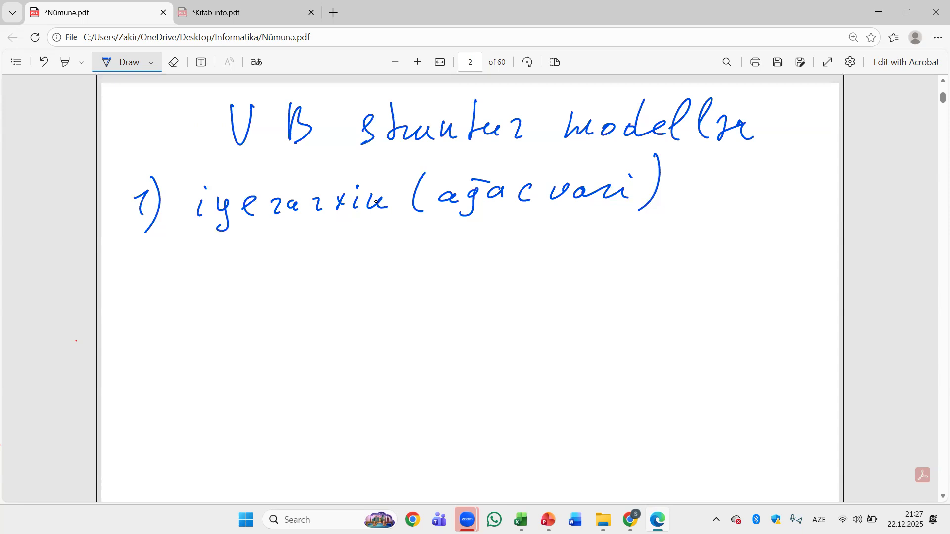
- Draw a branching tree diagram with circular nodes on four levels under the "iyerarxik" heading
{"action": "mouse_move", "coordinate": [323, 259]}
{"action": "left_mouse_down"}
{"action": "mouse_move", "coordinate": [293, 259]}
{"action": "mouse_move", "coordinate": [299, 286]}
{"action": "mouse_move", "coordinate": [253, 312]}
{"action": "mouse_move", "coordinate": [270, 309]}
{"action": "mouse_move", "coordinate": [255, 299]}
{"action": "left_mouse_up"}
{"action": "mouse_move", "coordinate": [312, 282]}
{"action": "left_mouse_down"}
{"action": "mouse_move", "coordinate": [381, 322]}
{"action": "mouse_move", "coordinate": [387, 296]}
{"action": "left_mouse_up"}
{"action": "mouse_move", "coordinate": [232, 341]}
{"action": "left_mouse_down"}
{"action": "mouse_move", "coordinate": [203, 363]}
{"action": "mouse_move", "coordinate": [183, 363]}
{"action": "left_mouse_up"}
{"action": "left_click_drag", "start_coordinate": [203, 361], "coordinate": [184, 362]}
{"action": "mouse_move", "coordinate": [234, 339]}
{"action": "left_mouse_down"}
{"action": "mouse_move", "coordinate": [271, 368]}
{"action": "mouse_move", "coordinate": [277, 353]}
{"action": "left_mouse_up"}
{"action": "mouse_move", "coordinate": [389, 307]}
{"action": "left_mouse_down"}
{"action": "mouse_move", "coordinate": [331, 378]}
{"action": "mouse_move", "coordinate": [426, 346]}
{"action": "left_mouse_up"}
{"action": "left_click_drag", "start_coordinate": [343, 371], "coordinate": [316, 410]}
{"action": "mouse_move", "coordinate": [320, 397]}
{"action": "left_mouse_down"}
{"action": "mouse_move", "coordinate": [306, 423]}
{"action": "mouse_move", "coordinate": [302, 406]}
{"action": "left_mouse_up"}
{"action": "mouse_move", "coordinate": [339, 370]}
{"action": "left_mouse_down"}
{"action": "mouse_move", "coordinate": [346, 398]}
{"action": "mouse_move", "coordinate": [367, 412]}
{"action": "left_mouse_up"}
{"action": "left_click_drag", "start_coordinate": [382, 400], "coordinate": [388, 396]}
- Draw a second tree beside the first, with one root node connected to five child nodes
{"action": "mouse_move", "coordinate": [640, 271]}
{"action": "left_mouse_down"}
{"action": "mouse_move", "coordinate": [717, 283]}
{"action": "mouse_move", "coordinate": [725, 267]}
{"action": "mouse_move", "coordinate": [698, 277]}
{"action": "left_mouse_up"}
{"action": "mouse_move", "coordinate": [587, 282]}
{"action": "left_mouse_down"}
{"action": "mouse_move", "coordinate": [612, 286]}
{"action": "mouse_move", "coordinate": [552, 296]}
{"action": "left_mouse_up"}
{"action": "mouse_move", "coordinate": [640, 276]}
{"action": "left_mouse_down"}
{"action": "mouse_move", "coordinate": [618, 343]}
{"action": "mouse_move", "coordinate": [583, 363]}
{"action": "mouse_move", "coordinate": [624, 342]}
{"action": "left_mouse_up"}
{"action": "left_click_drag", "start_coordinate": [643, 280], "coordinate": [673, 349]}
{"action": "left_click_drag", "start_coordinate": [661, 332], "coordinate": [678, 333]}
{"action": "left_click_drag", "start_coordinate": [646, 283], "coordinate": [715, 338]}
{"action": "left_click_drag", "start_coordinate": [711, 323], "coordinate": [725, 322]}
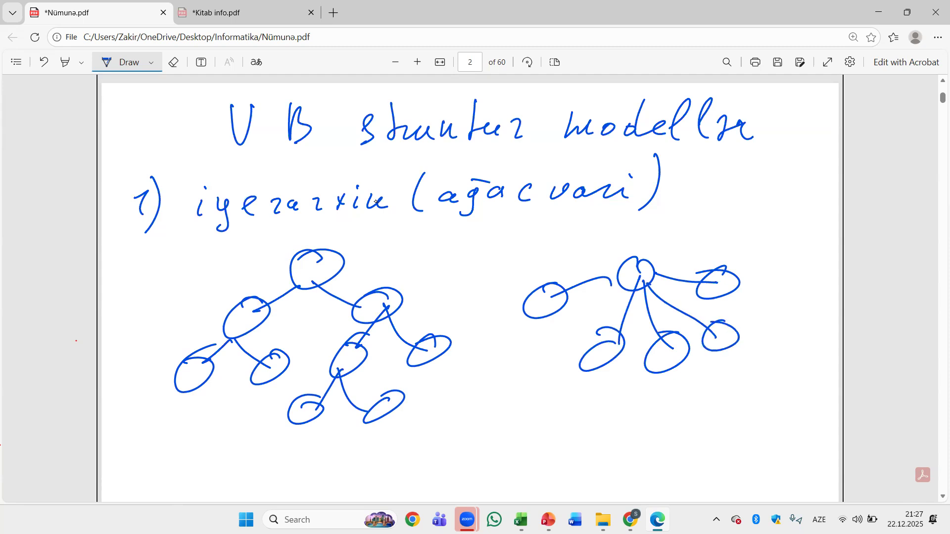
- Add two child nodes to each of the two lower middle nodes of the second tree
{"action": "left_click_drag", "start_coordinate": [586, 365], "coordinate": [554, 394]}
{"action": "mouse_move", "coordinate": [539, 389]}
{"action": "left_mouse_down"}
{"action": "mouse_move", "coordinate": [525, 416]}
{"action": "mouse_move", "coordinate": [556, 382]}
{"action": "left_mouse_up"}
{"action": "mouse_move", "coordinate": [588, 362]}
{"action": "left_mouse_down"}
{"action": "mouse_move", "coordinate": [604, 416]}
{"action": "mouse_move", "coordinate": [628, 396]}
{"action": "left_mouse_up"}
{"action": "mouse_move", "coordinate": [676, 355]}
{"action": "left_mouse_down"}
{"action": "mouse_move", "coordinate": [679, 401]}
{"action": "mouse_move", "coordinate": [697, 396]}
{"action": "left_mouse_up"}
{"action": "left_click_drag", "start_coordinate": [690, 402], "coordinate": [664, 401]}
{"action": "left_click_drag", "start_coordinate": [691, 357], "coordinate": [741, 401]}
- Mark the root node of the first tree with a zigzag stroke
{"action": "scroll", "coordinate": [450, 268], "scroll_direction": "down", "scroll_amount": 3}
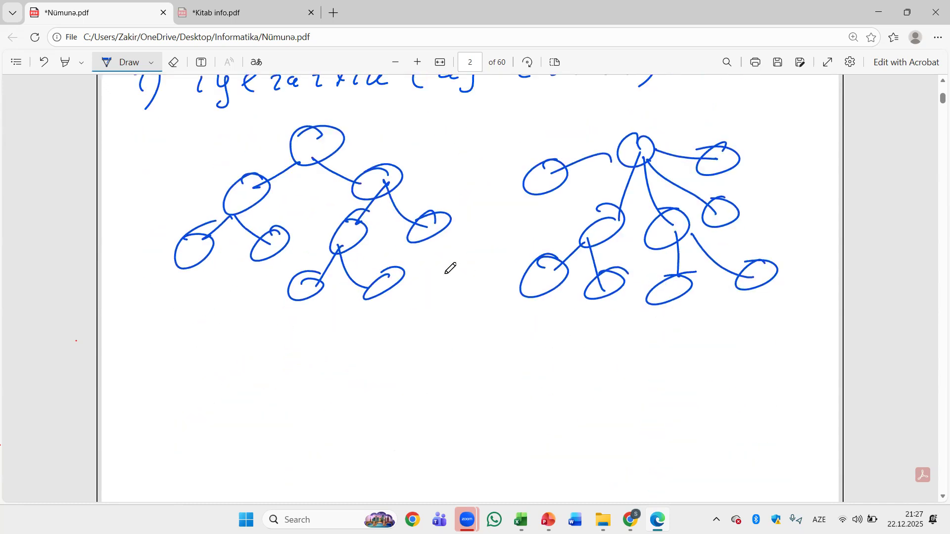
{"action": "scroll", "coordinate": [451, 268], "scroll_direction": "up", "scroll_amount": 1}
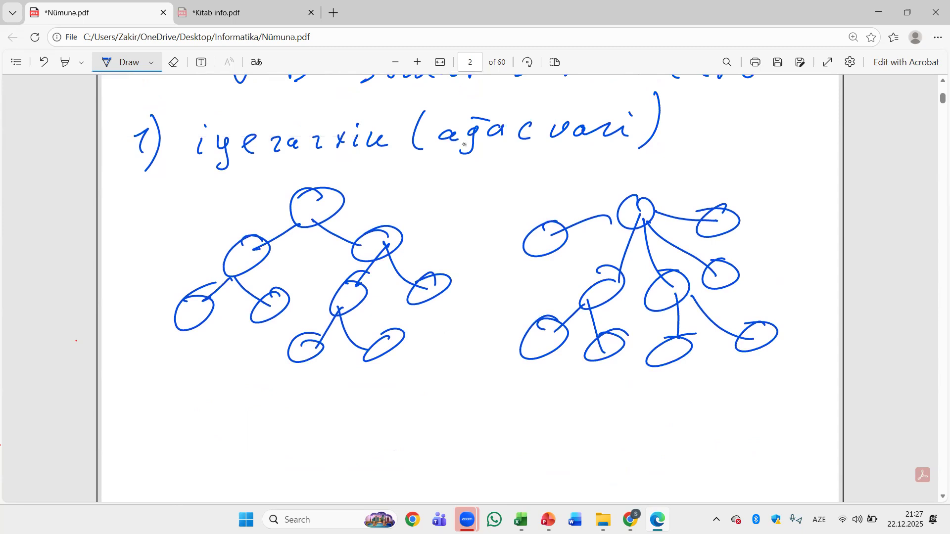
{"action": "left_click_drag", "start_coordinate": [300, 194], "coordinate": [332, 187]}
- Draw a dividing line below the tree diagrams and handwrite "2) şəbəkə" as the second structure model
{"action": "scroll", "coordinate": [739, 262], "scroll_direction": "down", "scroll_amount": 4}
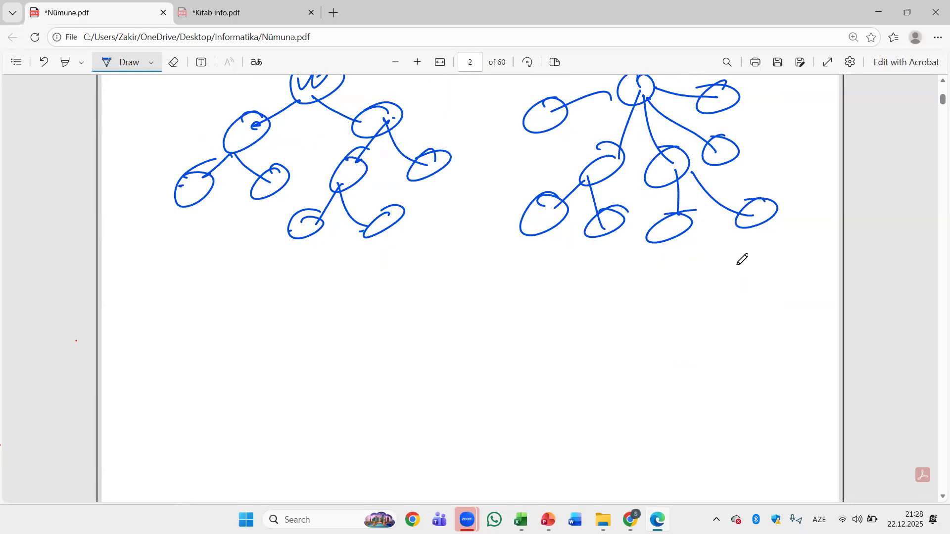
{"action": "left_click_drag", "start_coordinate": [118, 217], "coordinate": [778, 193]}
{"action": "left_click_drag", "start_coordinate": [134, 249], "coordinate": [155, 272]}
{"action": "mouse_move", "coordinate": [198, 253]}
{"action": "left_mouse_down"}
{"action": "mouse_move", "coordinate": [204, 247]}
{"action": "mouse_move", "coordinate": [195, 268]}
{"action": "left_mouse_up"}
{"action": "left_click_drag", "start_coordinate": [216, 256], "coordinate": [241, 250]}
{"action": "left_click_drag", "start_coordinate": [255, 245], "coordinate": [315, 232]}
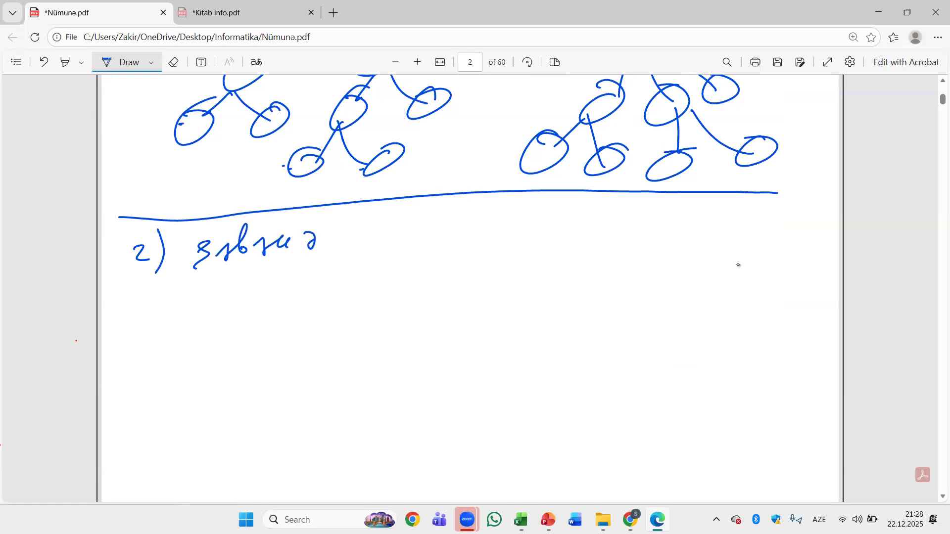
- Handwrite the alternative name "(qarışıq)" in parentheses beside "şəbəkə"
{"action": "scroll", "coordinate": [738, 265], "scroll_direction": "up", "scroll_amount": 10}
{"action": "scroll", "coordinate": [738, 265], "scroll_direction": "down", "scroll_amount": 4}
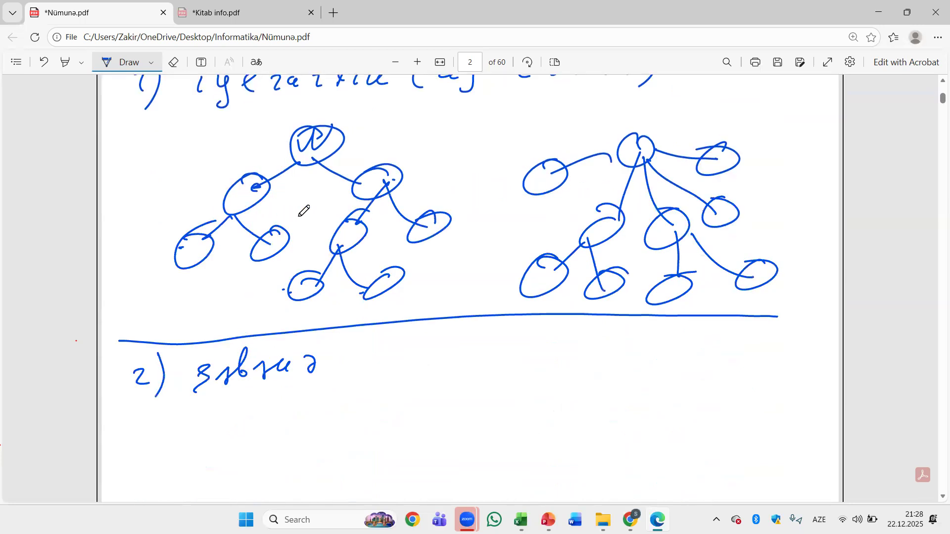
{"action": "scroll", "coordinate": [292, 211], "scroll_direction": "down", "scroll_amount": 4}
{"action": "mouse_move", "coordinate": [365, 278]}
{"action": "left_mouse_down"}
{"action": "mouse_move", "coordinate": [353, 317]}
{"action": "mouse_move", "coordinate": [384, 320]}
{"action": "left_mouse_up"}
{"action": "mouse_move", "coordinate": [406, 297]}
{"action": "left_mouse_down"}
{"action": "mouse_move", "coordinate": [399, 301]}
{"action": "mouse_move", "coordinate": [410, 303]}
{"action": "left_mouse_up"}
{"action": "left_click_drag", "start_coordinate": [416, 297], "coordinate": [448, 291]}
{"action": "left_click_drag", "start_coordinate": [464, 281], "coordinate": [461, 308]}
{"action": "mouse_move", "coordinate": [486, 286]}
{"action": "left_mouse_down"}
{"action": "mouse_move", "coordinate": [485, 297]}
{"action": "mouse_move", "coordinate": [506, 308]}
{"action": "left_mouse_up"}
{"action": "left_click_drag", "start_coordinate": [529, 255], "coordinate": [525, 310]}
- Draw a network diagram of interconnected circular nodes under the "şəbəkə" heading
{"action": "mouse_move", "coordinate": [244, 354]}
{"action": "left_mouse_down"}
{"action": "mouse_move", "coordinate": [223, 391]}
{"action": "mouse_move", "coordinate": [231, 405]}
{"action": "mouse_move", "coordinate": [271, 414]}
{"action": "left_mouse_up"}
{"action": "mouse_move", "coordinate": [289, 397]}
{"action": "left_mouse_down"}
{"action": "mouse_move", "coordinate": [276, 422]}
{"action": "mouse_move", "coordinate": [292, 411]}
{"action": "left_mouse_up"}
{"action": "left_click_drag", "start_coordinate": [287, 392], "coordinate": [337, 347]}
{"action": "mouse_move", "coordinate": [340, 364]}
{"action": "left_mouse_down"}
{"action": "mouse_move", "coordinate": [372, 399]}
{"action": "mouse_move", "coordinate": [433, 348]}
{"action": "left_mouse_up"}
{"action": "mouse_move", "coordinate": [465, 320]}
{"action": "left_mouse_down"}
{"action": "mouse_move", "coordinate": [464, 334]}
{"action": "mouse_move", "coordinate": [437, 347]}
{"action": "left_mouse_up"}
{"action": "mouse_move", "coordinate": [458, 342]}
{"action": "left_mouse_down"}
{"action": "mouse_move", "coordinate": [484, 386]}
{"action": "mouse_move", "coordinate": [517, 372]}
{"action": "left_mouse_up"}
{"action": "mouse_move", "coordinate": [298, 411]}
{"action": "left_mouse_down"}
{"action": "mouse_move", "coordinate": [341, 434]}
{"action": "mouse_move", "coordinate": [396, 401]}
{"action": "mouse_move", "coordinate": [265, 440]}
{"action": "left_mouse_up"}
{"action": "left_click_drag", "start_coordinate": [212, 423], "coordinate": [272, 448]}
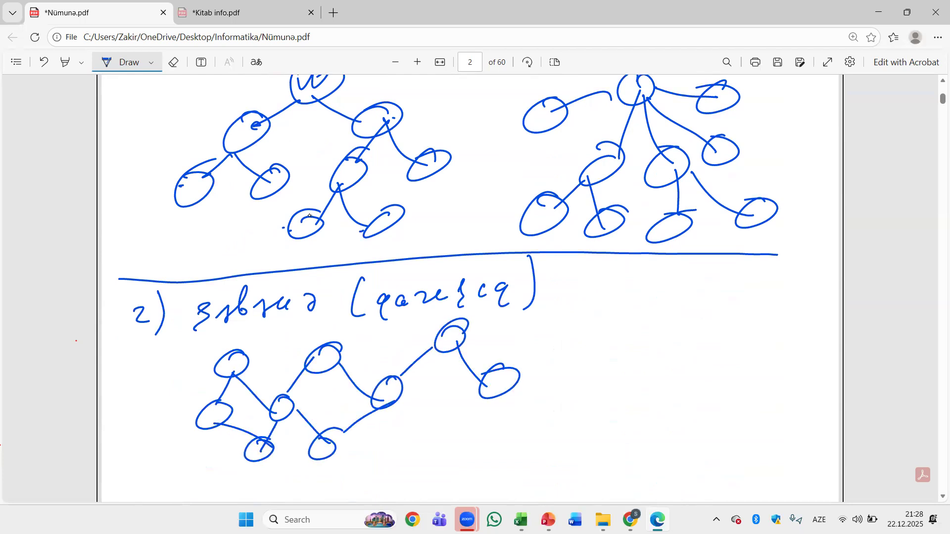
- Draw another tree-shaped node diagram beside the network, branching from one root down to four levels
{"action": "scroll", "coordinate": [498, 286], "scroll_direction": "down", "scroll_amount": 1}
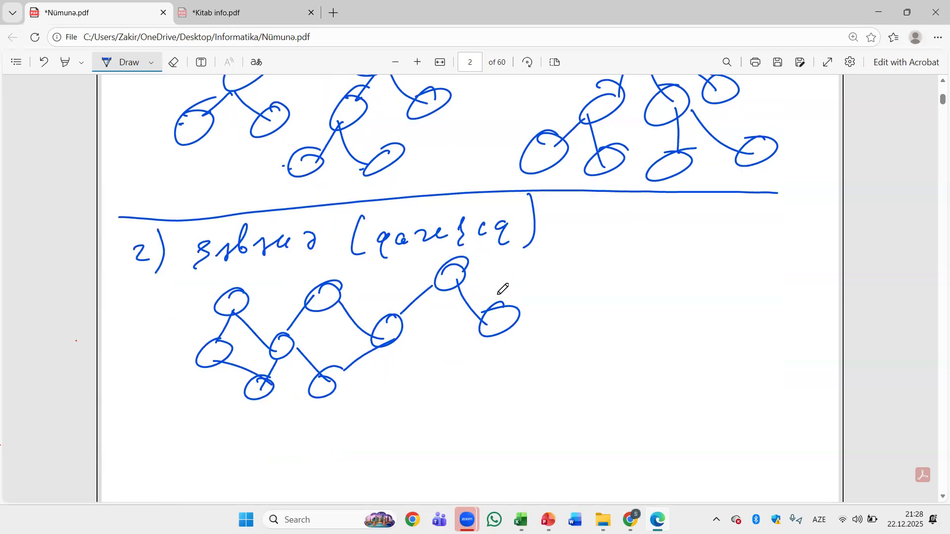
{"action": "left_click_drag", "start_coordinate": [748, 230], "coordinate": [665, 302]}
{"action": "left_click_drag", "start_coordinate": [688, 286], "coordinate": [665, 302]}
{"action": "left_click_drag", "start_coordinate": [730, 256], "coordinate": [762, 296]}
{"action": "left_click_drag", "start_coordinate": [678, 318], "coordinate": [634, 356]}
{"action": "left_click_drag", "start_coordinate": [651, 335], "coordinate": [623, 355]}
{"action": "left_click_drag", "start_coordinate": [674, 325], "coordinate": [713, 371]}
{"action": "mouse_move", "coordinate": [738, 361]}
{"action": "left_mouse_down"}
{"action": "mouse_move", "coordinate": [715, 364]}
{"action": "mouse_move", "coordinate": [735, 360]}
{"action": "mouse_move", "coordinate": [680, 416]}
{"action": "mouse_move", "coordinate": [679, 407]}
{"action": "left_mouse_up"}
{"action": "mouse_move", "coordinate": [720, 375]}
{"action": "left_mouse_down"}
{"action": "mouse_move", "coordinate": [750, 420]}
{"action": "mouse_move", "coordinate": [744, 406]}
{"action": "left_mouse_up"}
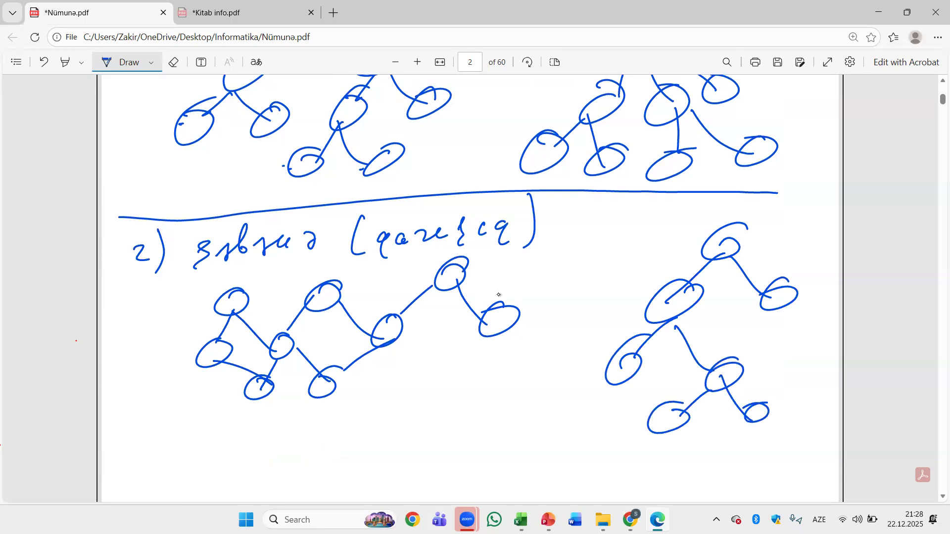
- Link the unconnected second-level node to the lower branching node and outline both second-level nodes heavily
{"action": "left_click_drag", "start_coordinate": [770, 313], "coordinate": [718, 375]}
{"action": "mouse_move", "coordinate": [700, 275]}
{"action": "left_mouse_down"}
{"action": "mouse_move", "coordinate": [643, 303]}
{"action": "mouse_move", "coordinate": [705, 284]}
{"action": "mouse_move", "coordinate": [675, 314]}
{"action": "left_mouse_up"}
{"action": "mouse_move", "coordinate": [787, 282]}
{"action": "left_mouse_down"}
{"action": "mouse_move", "coordinate": [803, 288]}
{"action": "mouse_move", "coordinate": [792, 275]}
{"action": "mouse_move", "coordinate": [762, 309]}
{"action": "mouse_move", "coordinate": [806, 282]}
{"action": "left_mouse_up"}
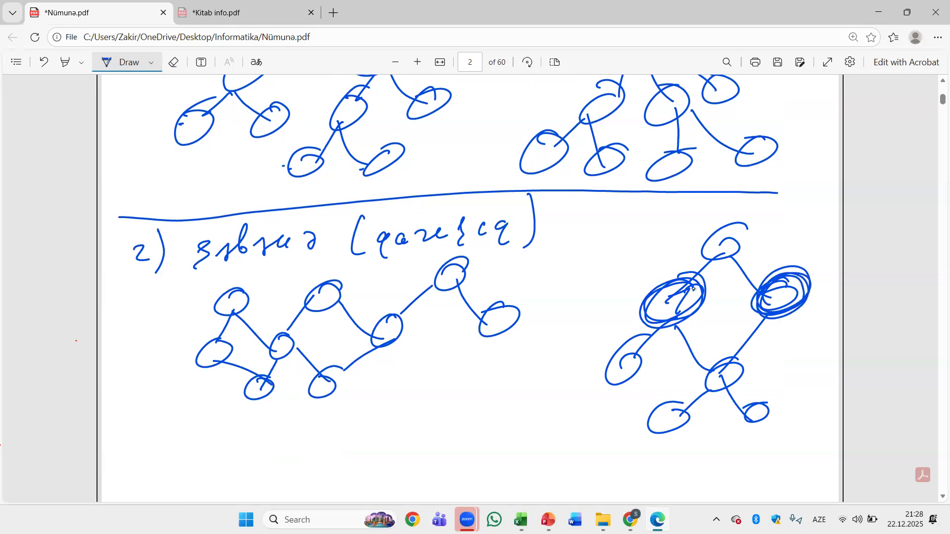
- Switch the pen to red, circle the two second-level nodes and trace their links to the shared child node
{"action": "left_click", "coordinate": [151, 62]}
{"action": "left_click", "coordinate": [151, 63]}
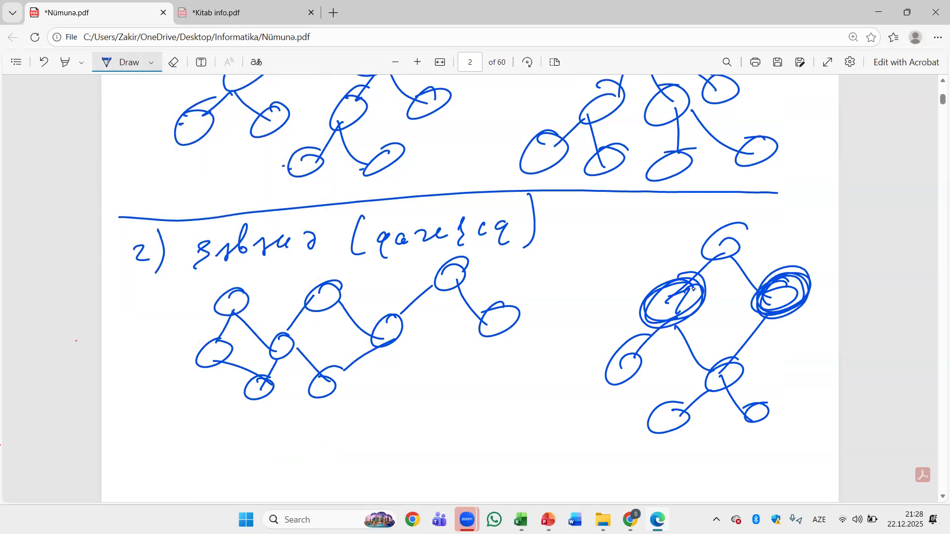
{"action": "left_click", "coordinate": [151, 62]}
{"action": "left_click", "coordinate": [188, 132]}
{"action": "left_click", "coordinate": [695, 293]}
{"action": "mouse_move", "coordinate": [708, 292]}
{"action": "left_mouse_down"}
{"action": "mouse_move", "coordinate": [673, 278]}
{"action": "mouse_move", "coordinate": [682, 327]}
{"action": "mouse_move", "coordinate": [708, 295]}
{"action": "left_mouse_up"}
{"action": "mouse_move", "coordinate": [797, 280]}
{"action": "left_mouse_down"}
{"action": "mouse_move", "coordinate": [785, 277]}
{"action": "mouse_move", "coordinate": [791, 322]}
{"action": "mouse_move", "coordinate": [772, 282]}
{"action": "left_mouse_up"}
{"action": "left_click_drag", "start_coordinate": [689, 322], "coordinate": [720, 363]}
{"action": "left_click_drag", "start_coordinate": [763, 312], "coordinate": [721, 359]}
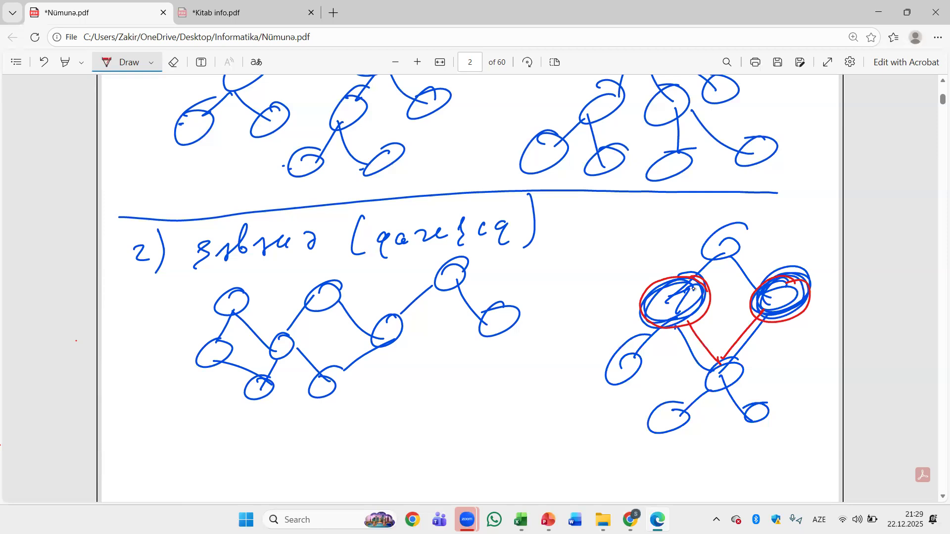
- Write red letter labels above the two circled parent nodes and circle their shared child node
{"action": "mouse_move", "coordinate": [656, 273]}
{"action": "left_mouse_down"}
{"action": "mouse_move", "coordinate": [667, 254]}
{"action": "mouse_move", "coordinate": [679, 268]}
{"action": "left_mouse_up"}
{"action": "left_click_drag", "start_coordinate": [770, 261], "coordinate": [812, 241]}
{"action": "left_click_drag", "start_coordinate": [730, 349], "coordinate": [718, 342]}
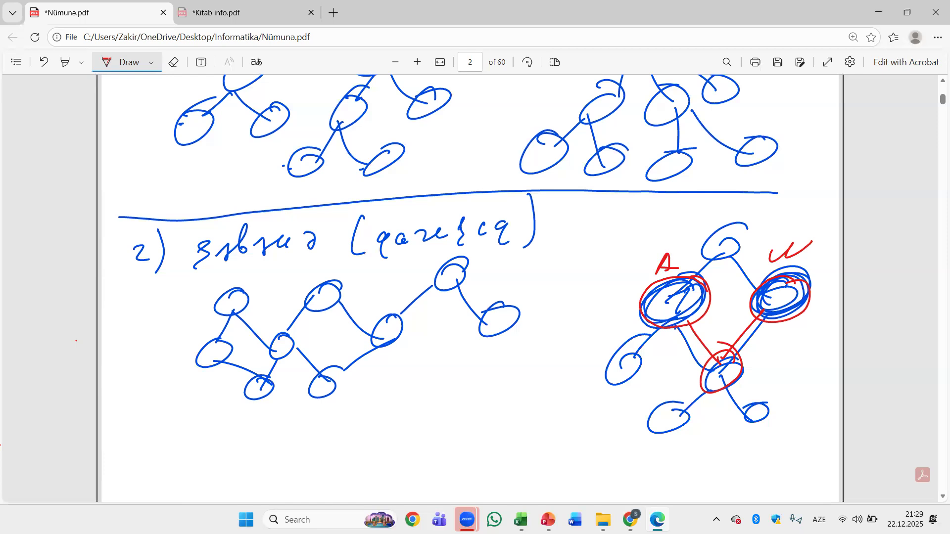
- Draw a red V shape and an inverted V shape between the two network diagrams
{"action": "left_click_drag", "start_coordinate": [569, 275], "coordinate": [600, 267]}
{"action": "mouse_move", "coordinate": [503, 389]}
{"action": "left_mouse_down"}
{"action": "mouse_move", "coordinate": [522, 355]}
{"action": "mouse_move", "coordinate": [536, 351]}
{"action": "mouse_move", "coordinate": [559, 387]}
{"action": "left_mouse_up"}
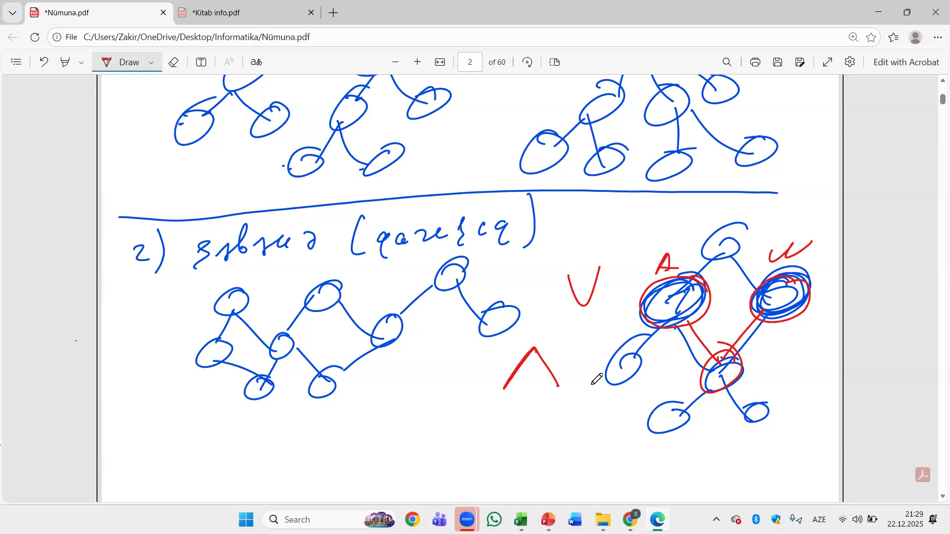
- Draw a red zigzag chain of six nodes below the network, split by a line into levels 1) and 2)
{"action": "scroll", "coordinate": [415, 282], "scroll_direction": "down", "scroll_amount": 1}
{"action": "scroll", "coordinate": [416, 281], "scroll_direction": "down", "scroll_amount": 3}
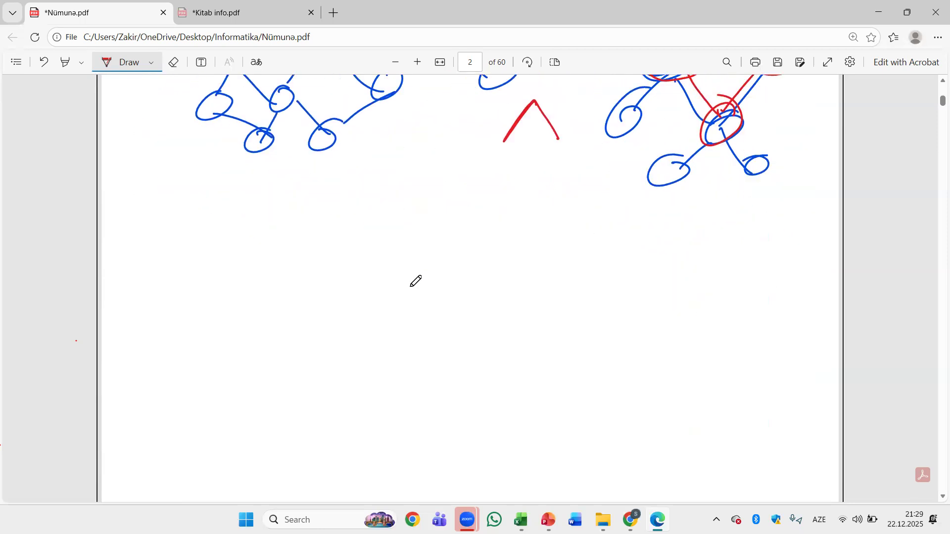
{"action": "mouse_move", "coordinate": [239, 196]}
{"action": "left_mouse_down"}
{"action": "mouse_move", "coordinate": [273, 242]}
{"action": "mouse_move", "coordinate": [348, 197]}
{"action": "mouse_move", "coordinate": [341, 211]}
{"action": "mouse_move", "coordinate": [394, 226]}
{"action": "mouse_move", "coordinate": [455, 198]}
{"action": "mouse_move", "coordinate": [488, 233]}
{"action": "left_mouse_up"}
{"action": "left_click_drag", "start_coordinate": [196, 193], "coordinate": [184, 263]}
{"action": "left_click_drag", "start_coordinate": [201, 228], "coordinate": [546, 205]}
- Outline the first three nodes of the chain and number them 1 and 2 above the line and 3 below
{"action": "left_click_drag", "start_coordinate": [346, 190], "coordinate": [325, 214]}
{"action": "mouse_move", "coordinate": [231, 195]}
{"action": "left_mouse_down"}
{"action": "mouse_move", "coordinate": [255, 208]}
{"action": "mouse_move", "coordinate": [225, 228]}
{"action": "left_mouse_up"}
{"action": "left_click_drag", "start_coordinate": [248, 166], "coordinate": [252, 162]}
{"action": "left_click_drag", "start_coordinate": [339, 163], "coordinate": [353, 175]}
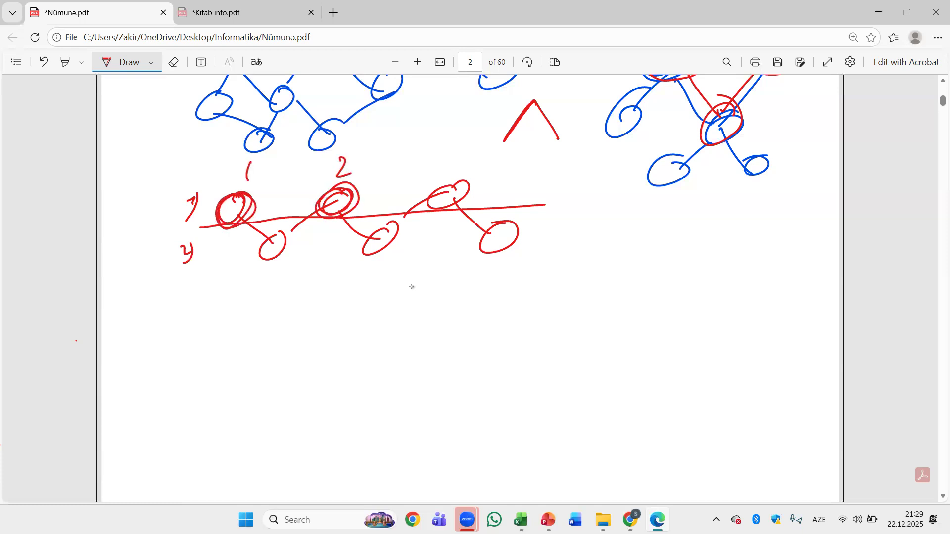
{"action": "mouse_move", "coordinate": [284, 225]}
{"action": "left_mouse_down"}
{"action": "mouse_move", "coordinate": [267, 255]}
{"action": "mouse_move", "coordinate": [287, 232]}
{"action": "left_mouse_up"}
{"action": "mouse_move", "coordinate": [276, 261]}
{"action": "left_mouse_down"}
{"action": "mouse_move", "coordinate": [283, 269]}
{"action": "mouse_move", "coordinate": [266, 281]}
{"action": "left_mouse_up"}
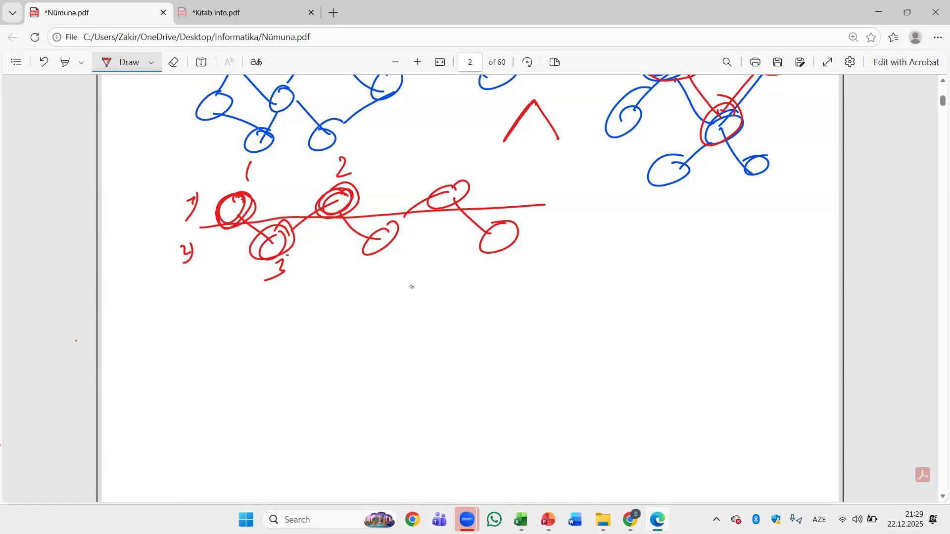
- Draw a dividing line below the node chain and handwrite "3) relyasiya" as the third structure model
{"action": "left_click_drag", "start_coordinate": [124, 304], "coordinate": [766, 264]}
{"action": "mouse_move", "coordinate": [128, 330]}
{"action": "left_mouse_down"}
{"action": "mouse_move", "coordinate": [136, 341]}
{"action": "mouse_move", "coordinate": [124, 353]}
{"action": "mouse_move", "coordinate": [137, 363]}
{"action": "left_mouse_up"}
{"action": "left_click_drag", "start_coordinate": [184, 331], "coordinate": [232, 342]}
{"action": "left_click_drag", "start_coordinate": [249, 329], "coordinate": [242, 359]}
{"action": "mouse_move", "coordinate": [276, 325]}
{"action": "left_mouse_down"}
{"action": "mouse_move", "coordinate": [271, 334]}
{"action": "mouse_move", "coordinate": [317, 335]}
{"action": "left_mouse_up"}
{"action": "left_click", "coordinate": [312, 311]}
{"action": "mouse_move", "coordinate": [324, 321]}
{"action": "left_mouse_down"}
{"action": "mouse_move", "coordinate": [337, 322]}
{"action": "mouse_move", "coordinate": [320, 352]}
{"action": "left_mouse_up"}
{"action": "left_click_drag", "start_coordinate": [361, 327], "coordinate": [363, 338]}
- Handwrite the explanation "(iki ölçülü cədvəl)" in parentheses beside "relyasiya"
{"action": "mouse_move", "coordinate": [415, 297]}
{"action": "left_mouse_down"}
{"action": "mouse_move", "coordinate": [407, 341]}
{"action": "mouse_move", "coordinate": [471, 331]}
{"action": "left_mouse_up"}
{"action": "left_click", "coordinate": [451, 308]}
{"action": "left_click_drag", "start_coordinate": [472, 321], "coordinate": [526, 329]}
{"action": "left_click", "coordinate": [479, 304]}
{"action": "left_click", "coordinate": [504, 306]}
{"action": "left_click_drag", "start_coordinate": [544, 315], "coordinate": [535, 334]}
{"action": "mouse_move", "coordinate": [554, 314]}
{"action": "left_mouse_down"}
{"action": "mouse_move", "coordinate": [567, 324]}
{"action": "mouse_move", "coordinate": [672, 317]}
{"action": "left_mouse_up"}
{"action": "left_click", "coordinate": [562, 300]}
{"action": "left_click", "coordinate": [599, 296]}
{"action": "left_click_drag", "start_coordinate": [678, 311], "coordinate": [685, 320]}
{"action": "left_click_drag", "start_coordinate": [694, 283], "coordinate": [692, 320]}
{"action": "left_click_drag", "start_coordinate": [701, 305], "coordinate": [713, 303]}
{"action": "left_click_drag", "start_coordinate": [718, 312], "coordinate": [731, 317]}
{"action": "left_click_drag", "start_coordinate": [745, 294], "coordinate": [740, 321]}
{"action": "left_click_drag", "start_coordinate": [762, 270], "coordinate": [748, 325]}
- Draw a table grid with four rows and five columns under the "relyasiya" heading
{"action": "scroll", "coordinate": [370, 315], "scroll_direction": "down", "scroll_amount": 3}
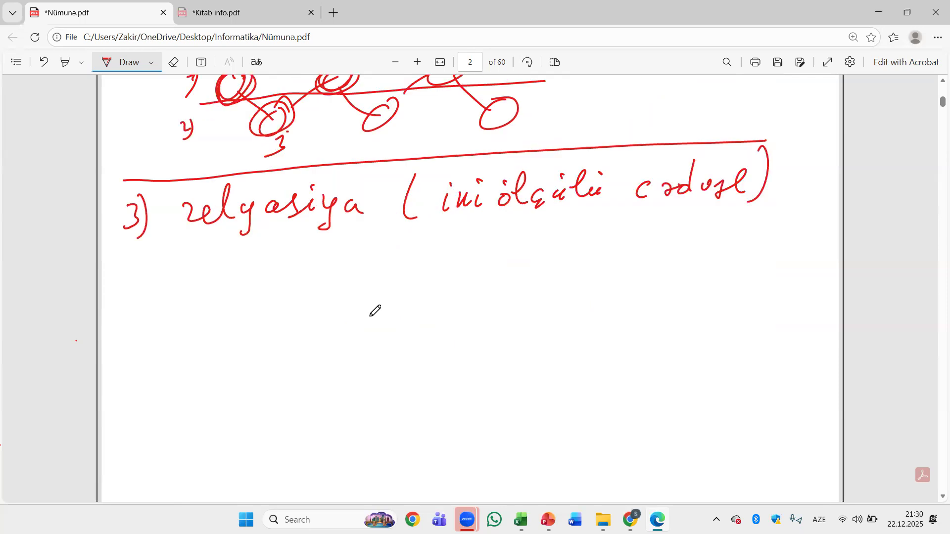
{"action": "scroll", "coordinate": [375, 311], "scroll_direction": "down", "scroll_amount": 2}
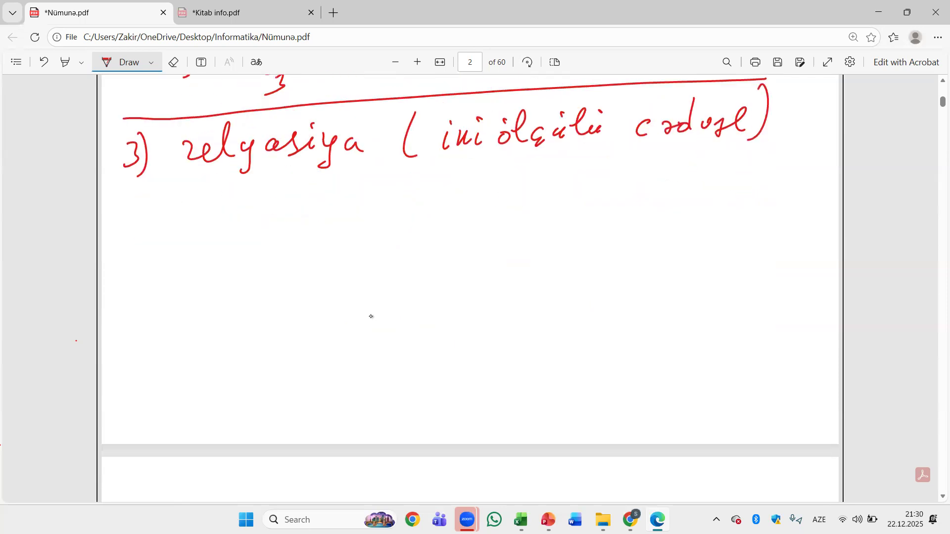
{"action": "left_click_drag", "start_coordinate": [182, 219], "coordinate": [184, 371]}
{"action": "mouse_move", "coordinate": [177, 207]}
{"action": "left_mouse_down"}
{"action": "mouse_move", "coordinate": [381, 193]}
{"action": "mouse_move", "coordinate": [382, 354]}
{"action": "mouse_move", "coordinate": [176, 354]}
{"action": "left_mouse_up"}
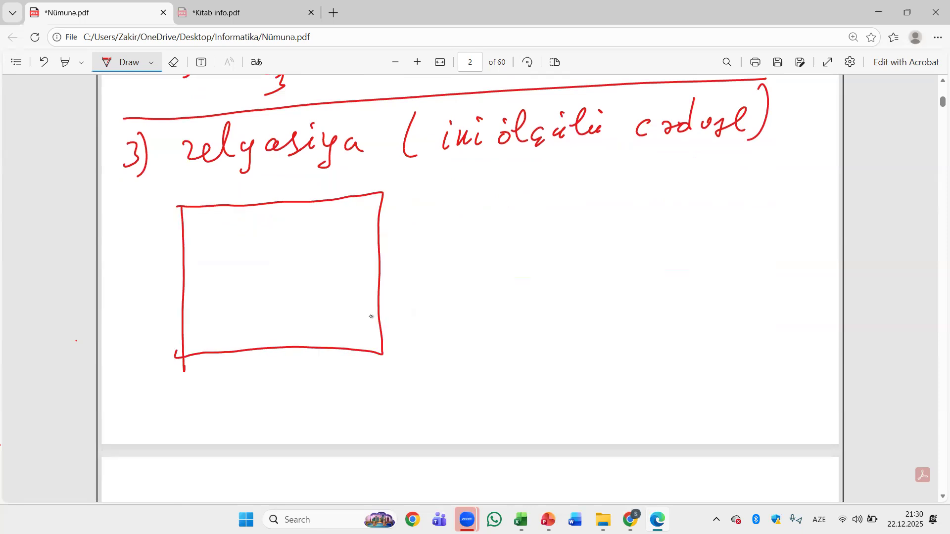
{"action": "left_click_drag", "start_coordinate": [222, 201], "coordinate": [233, 355]}
{"action": "left_click_drag", "start_coordinate": [262, 205], "coordinate": [272, 347]}
{"action": "left_click_drag", "start_coordinate": [308, 199], "coordinate": [315, 346]}
{"action": "left_click_drag", "start_coordinate": [184, 238], "coordinate": [366, 232]}
{"action": "left_click_drag", "start_coordinate": [188, 271], "coordinate": [366, 268]}
{"action": "left_click_drag", "start_coordinate": [176, 307], "coordinate": [386, 294]}
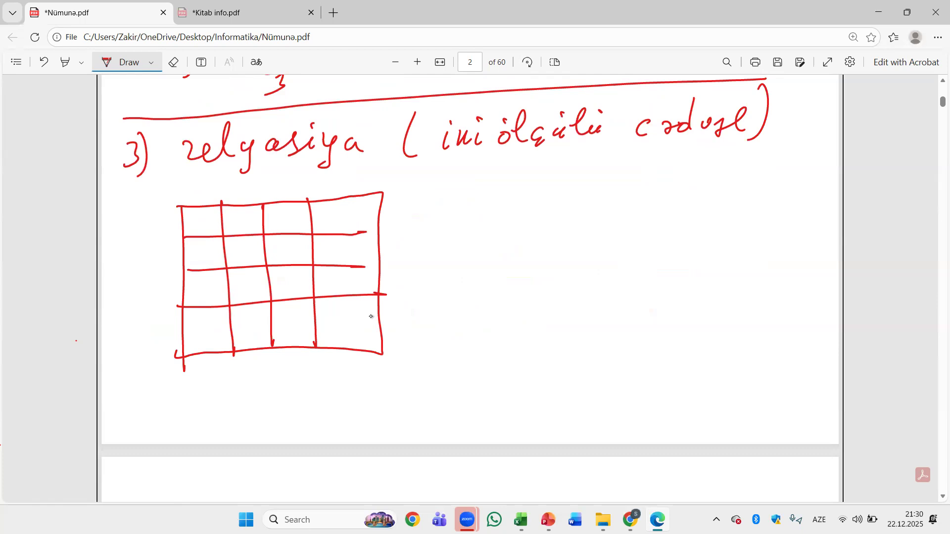
{"action": "left_click_drag", "start_coordinate": [339, 199], "coordinate": [356, 353]}
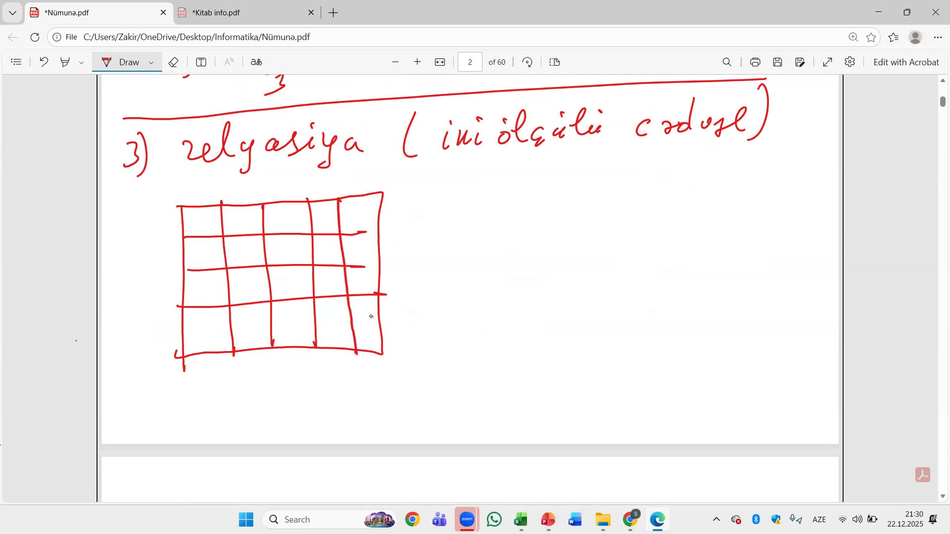
- Handwrite "4) obyekt yönlü" as the fourth structure model at the top of page 3
{"action": "scroll", "coordinate": [347, 297], "scroll_direction": "down", "scroll_amount": 5}
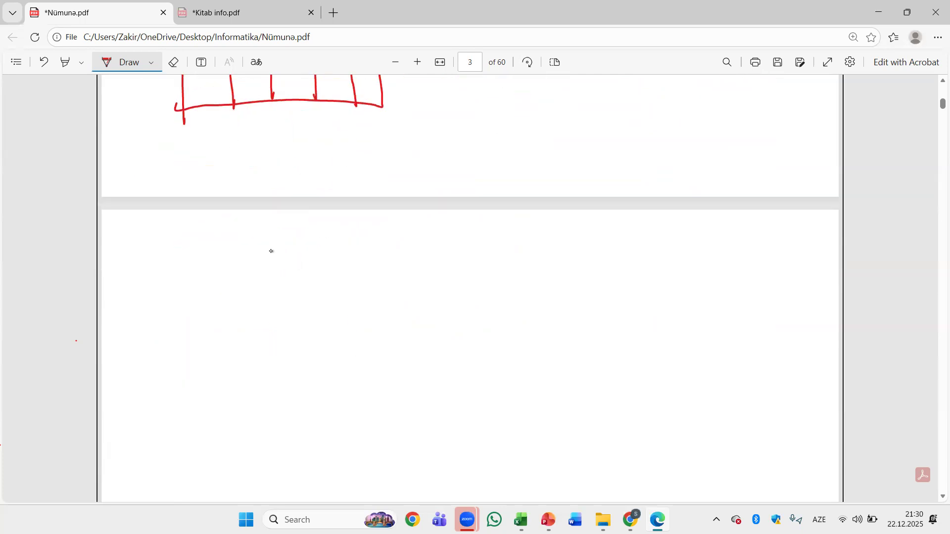
{"action": "left_click_drag", "start_coordinate": [140, 235], "coordinate": [154, 263]}
{"action": "left_click_drag", "start_coordinate": [158, 221], "coordinate": [153, 287]}
{"action": "mouse_move", "coordinate": [217, 244]}
{"action": "left_mouse_down"}
{"action": "mouse_move", "coordinate": [235, 238]}
{"action": "mouse_move", "coordinate": [242, 247]}
{"action": "left_mouse_up"}
{"action": "left_click_drag", "start_coordinate": [253, 246], "coordinate": [284, 257]}
{"action": "mouse_move", "coordinate": [292, 258]}
{"action": "left_mouse_down"}
{"action": "mouse_move", "coordinate": [302, 249]}
{"action": "mouse_move", "coordinate": [306, 258]}
{"action": "left_mouse_up"}
{"action": "mouse_move", "coordinate": [321, 225]}
{"action": "left_mouse_down"}
{"action": "mouse_move", "coordinate": [312, 264]}
{"action": "mouse_move", "coordinate": [334, 280]}
{"action": "left_mouse_up"}
{"action": "left_click_drag", "start_coordinate": [360, 249], "coordinate": [395, 254]}
{"action": "left_click_drag", "start_coordinate": [416, 221], "coordinate": [411, 256]}
{"action": "left_click_drag", "start_coordinate": [417, 244], "coordinate": [431, 255]}
{"action": "left_click", "coordinate": [430, 233]}
- Handwrite the explanation "(relyasiya + şəbəkə)" in parentheses beside "obyekt yönlü"
{"action": "left_click_drag", "start_coordinate": [480, 218], "coordinate": [481, 279]}
{"action": "mouse_move", "coordinate": [499, 247]}
{"action": "left_mouse_down"}
{"action": "mouse_move", "coordinate": [504, 264]}
{"action": "mouse_move", "coordinate": [547, 265]}
{"action": "mouse_move", "coordinate": [549, 278]}
{"action": "left_mouse_up"}
{"action": "left_click_drag", "start_coordinate": [584, 252], "coordinate": [585, 262]}
{"action": "mouse_move", "coordinate": [593, 246]}
{"action": "left_mouse_down"}
{"action": "mouse_move", "coordinate": [600, 265]}
{"action": "mouse_move", "coordinate": [618, 265]}
{"action": "mouse_move", "coordinate": [618, 281]}
{"action": "left_mouse_up"}
{"action": "left_click", "coordinate": [615, 241]}
{"action": "left_click_drag", "start_coordinate": [652, 252], "coordinate": [656, 267]}
{"action": "left_click_drag", "start_coordinate": [588, 254], "coordinate": [603, 247]}
{"action": "left_click_drag", "start_coordinate": [593, 261], "coordinate": [585, 266]}
{"action": "left_click_drag", "start_coordinate": [674, 258], "coordinate": [690, 254]}
{"action": "mouse_move", "coordinate": [683, 248]}
{"action": "left_mouse_down"}
{"action": "mouse_move", "coordinate": [684, 267]}
{"action": "mouse_move", "coordinate": [706, 272]}
{"action": "mouse_move", "coordinate": [758, 229]}
{"action": "mouse_move", "coordinate": [756, 259]}
{"action": "left_mouse_up"}
{"action": "mouse_move", "coordinate": [760, 257]}
{"action": "left_mouse_down"}
{"action": "mouse_move", "coordinate": [782, 254]}
{"action": "mouse_move", "coordinate": [803, 268]}
{"action": "left_mouse_up"}
{"action": "mouse_move", "coordinate": [812, 235]}
{"action": "left_mouse_down"}
{"action": "mouse_move", "coordinate": [819, 262]}
{"action": "mouse_move", "coordinate": [799, 281]}
{"action": "left_mouse_up"}
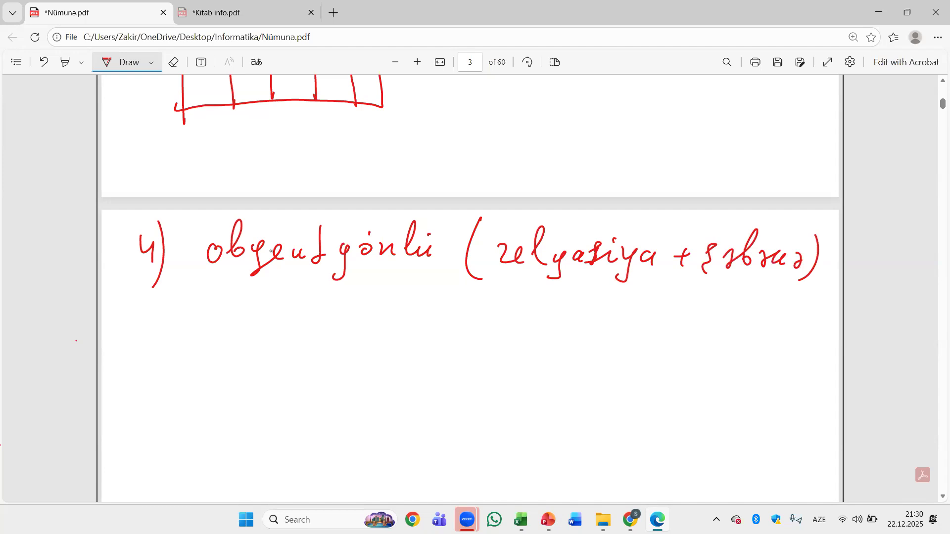
{"action": "left_click_drag", "start_coordinate": [202, 229], "coordinate": [204, 234]}
- Extend the two upper row lines of the "relyasiya" table to its outer border
{"action": "scroll", "coordinate": [498, 197], "scroll_direction": "up", "scroll_amount": 6}
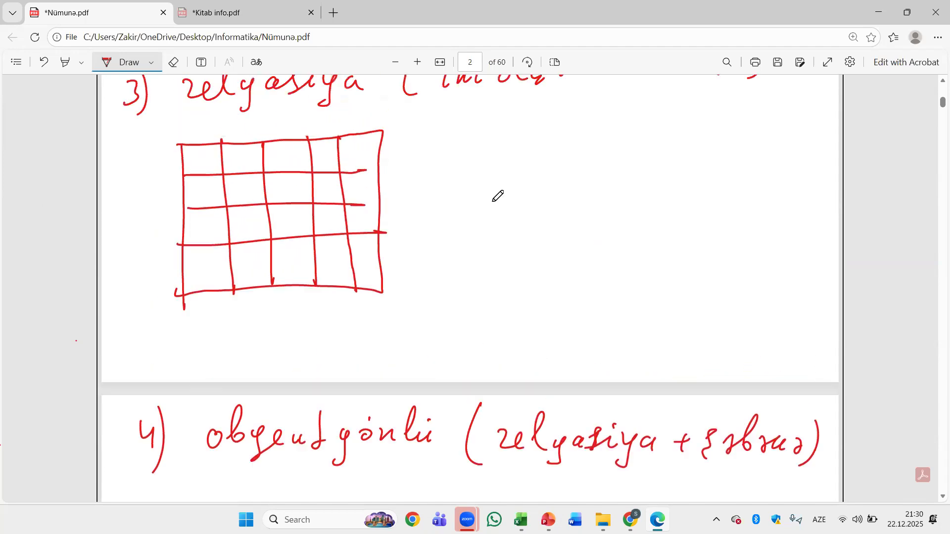
{"action": "scroll", "coordinate": [497, 197], "scroll_direction": "down", "scroll_amount": 1}
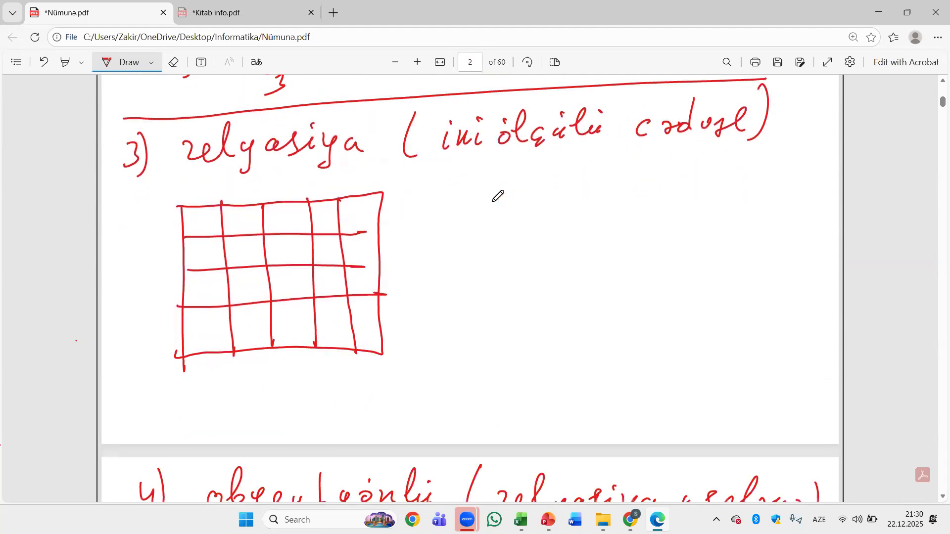
{"action": "left_click_drag", "start_coordinate": [357, 233], "coordinate": [380, 232]}
{"action": "left_click_drag", "start_coordinate": [359, 267], "coordinate": [377, 267]}
- Review the notes on VB types on page 1 and the four structure models on pages 2 and 3
{"action": "scroll", "coordinate": [494, 202], "scroll_direction": "up", "scroll_amount": 15}
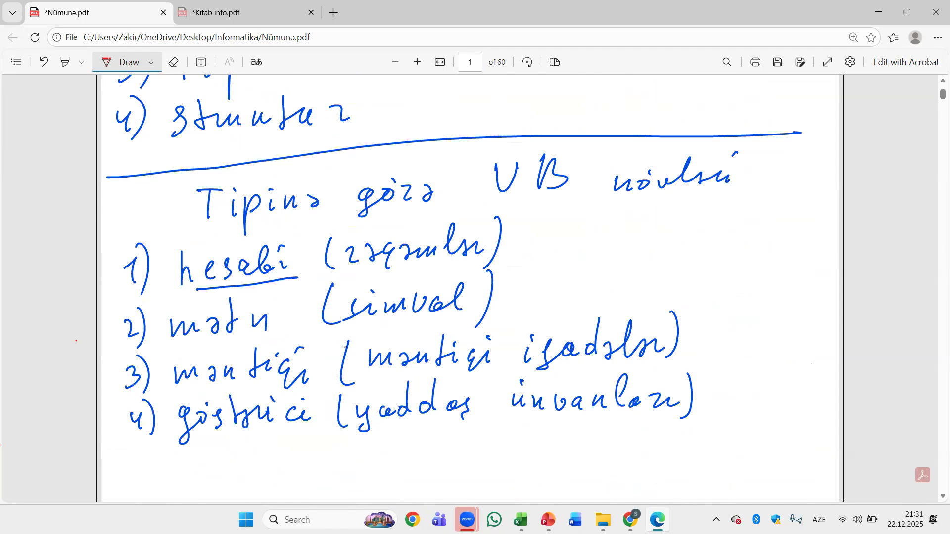
{"action": "left_click_drag", "start_coordinate": [357, 301], "coordinate": [343, 319]}
{"action": "scroll", "coordinate": [721, 322], "scroll_direction": "down", "scroll_amount": 10}
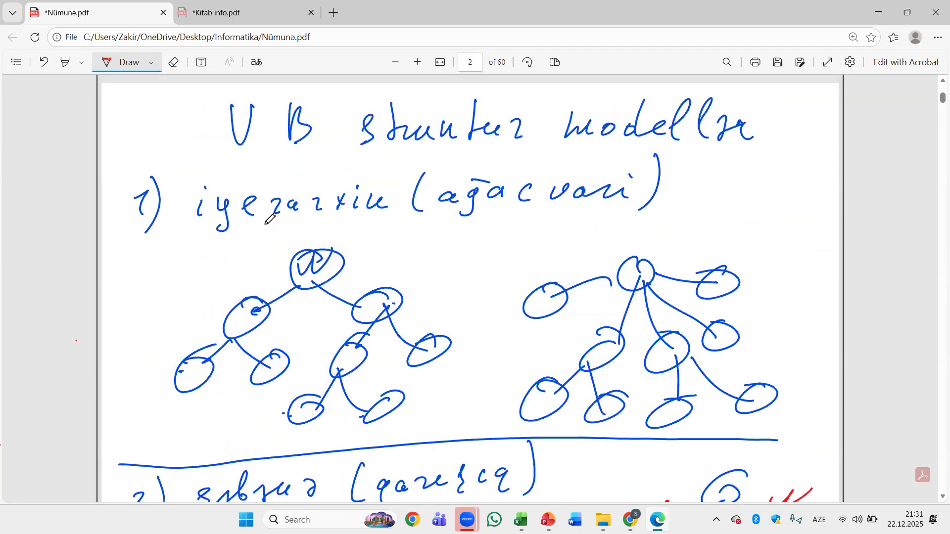
{"action": "scroll", "coordinate": [270, 218], "scroll_direction": "down", "scroll_amount": 1}
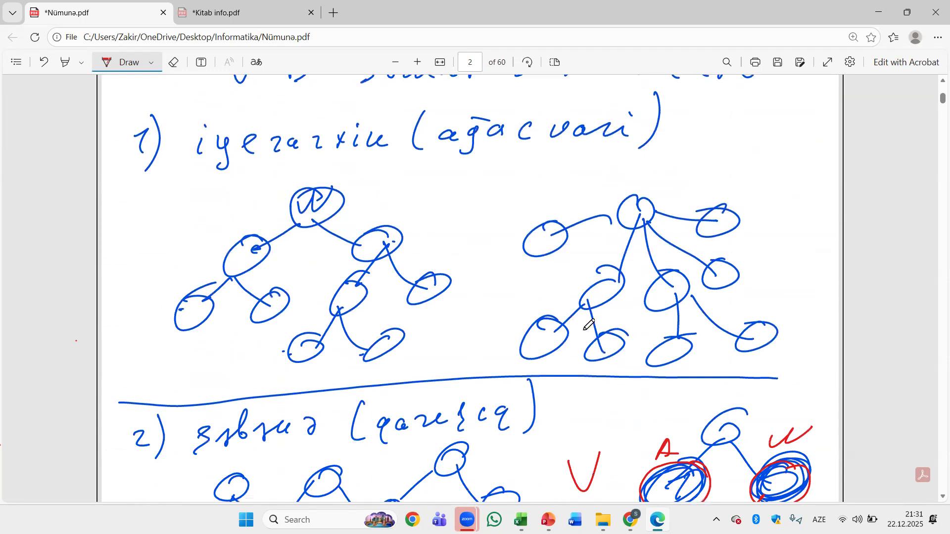
{"action": "scroll", "coordinate": [624, 305], "scroll_direction": "down", "scroll_amount": 4}
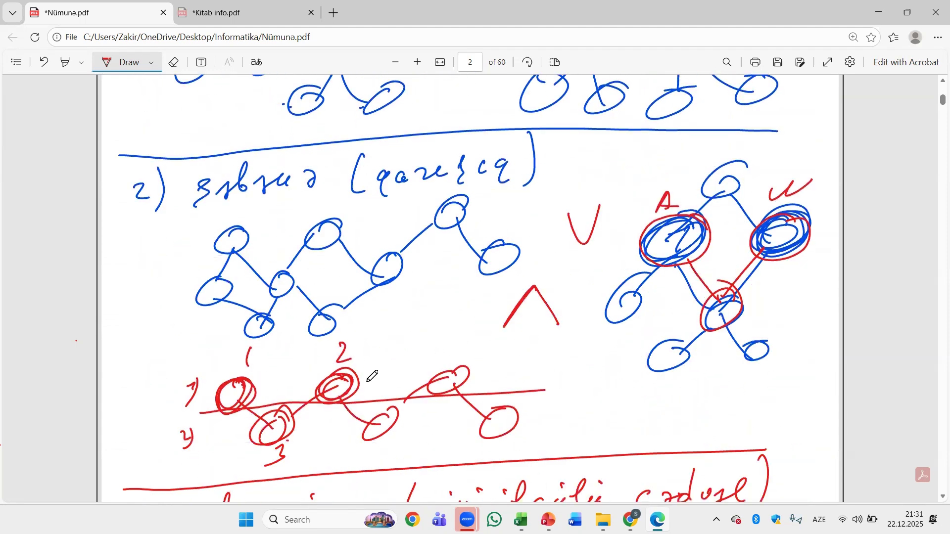
{"action": "scroll", "coordinate": [588, 270], "scroll_direction": "down", "scroll_amount": 1}
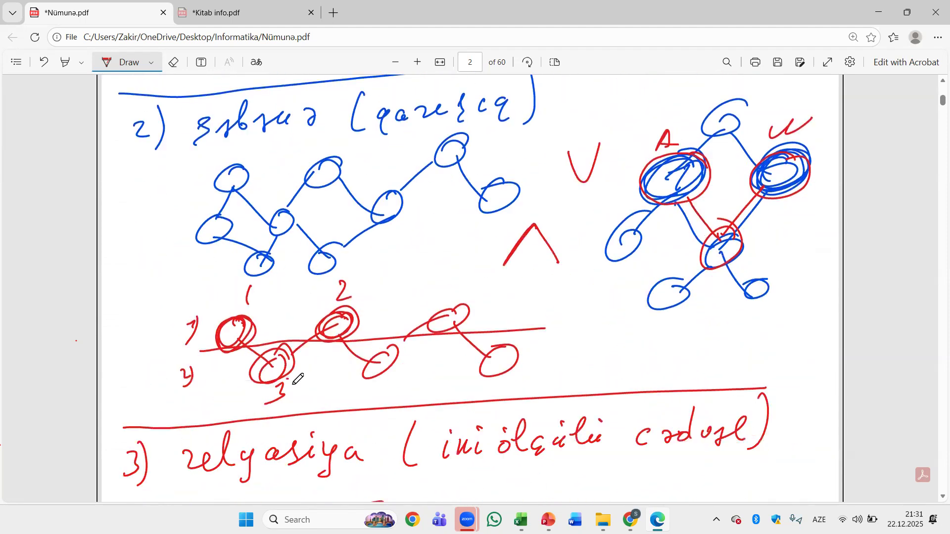
{"action": "scroll", "coordinate": [407, 297], "scroll_direction": "down", "scroll_amount": 5}
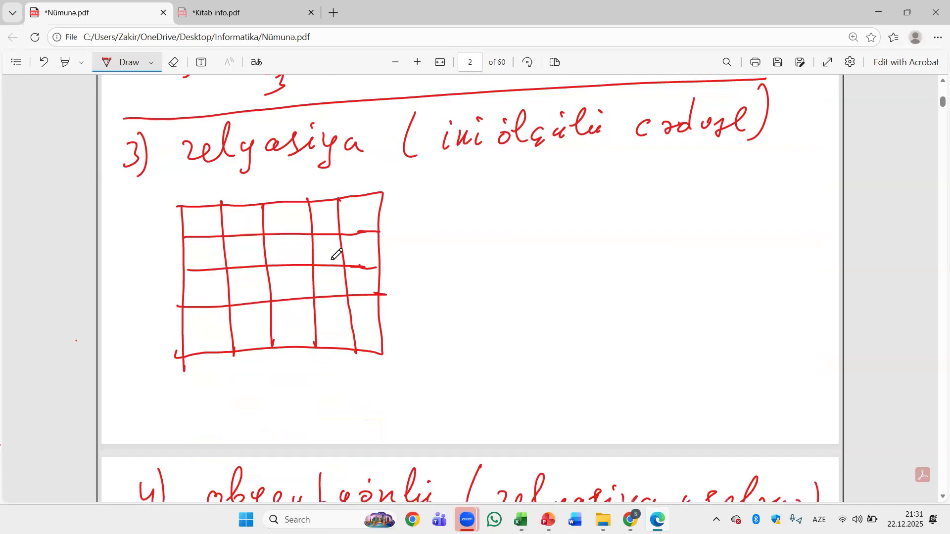
{"action": "scroll", "coordinate": [378, 316], "scroll_direction": "down", "scroll_amount": 4}
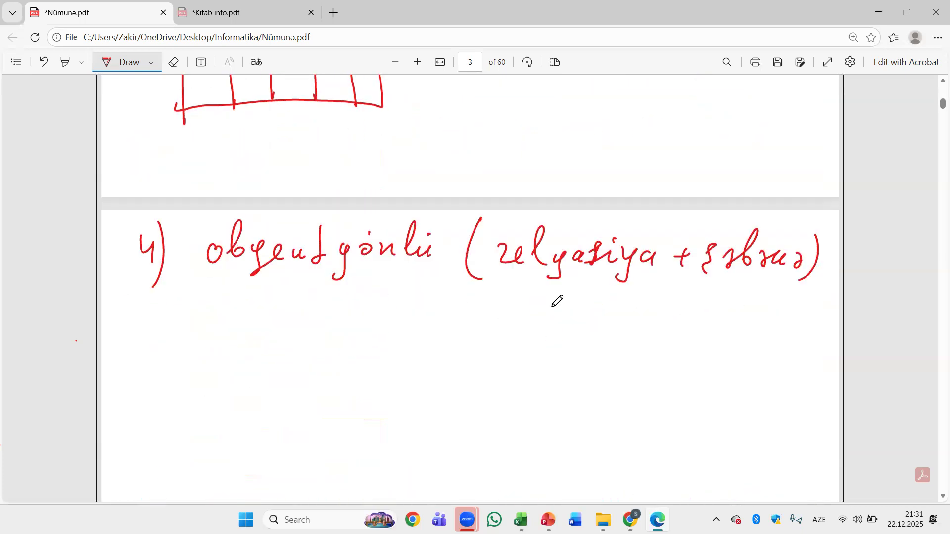
{"action": "scroll", "coordinate": [660, 346], "scroll_direction": "up", "scroll_amount": 1}
{"action": "scroll", "coordinate": [661, 346], "scroll_direction": "up", "scroll_amount": 4}
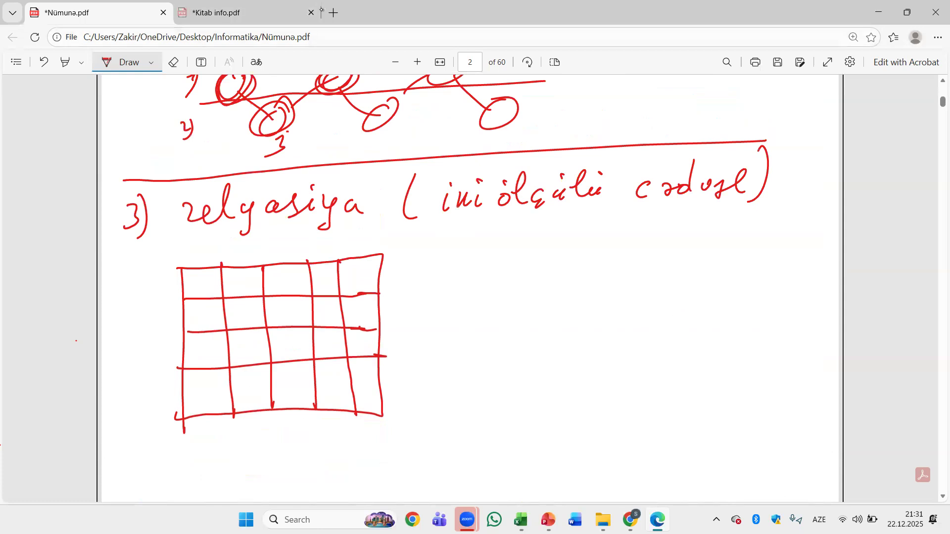
- Handwrite the column headings "ID", "A", "S", "E" and "N" in the first row of the "relyasiya" table
{"action": "mouse_move", "coordinate": [197, 277]}
{"action": "left_mouse_down"}
{"action": "mouse_move", "coordinate": [197, 292]}
{"action": "mouse_move", "coordinate": [207, 274]}
{"action": "mouse_move", "coordinate": [243, 270]}
{"action": "mouse_move", "coordinate": [249, 292]}
{"action": "mouse_move", "coordinate": [249, 284]}
{"action": "left_mouse_up"}
{"action": "left_click_drag", "start_coordinate": [288, 274], "coordinate": [277, 294]}
{"action": "mouse_move", "coordinate": [328, 267]}
{"action": "left_mouse_down"}
{"action": "mouse_move", "coordinate": [319, 275]}
{"action": "mouse_move", "coordinate": [331, 291]}
{"action": "mouse_move", "coordinate": [368, 283]}
{"action": "mouse_move", "coordinate": [379, 260]}
{"action": "left_mouse_up"}
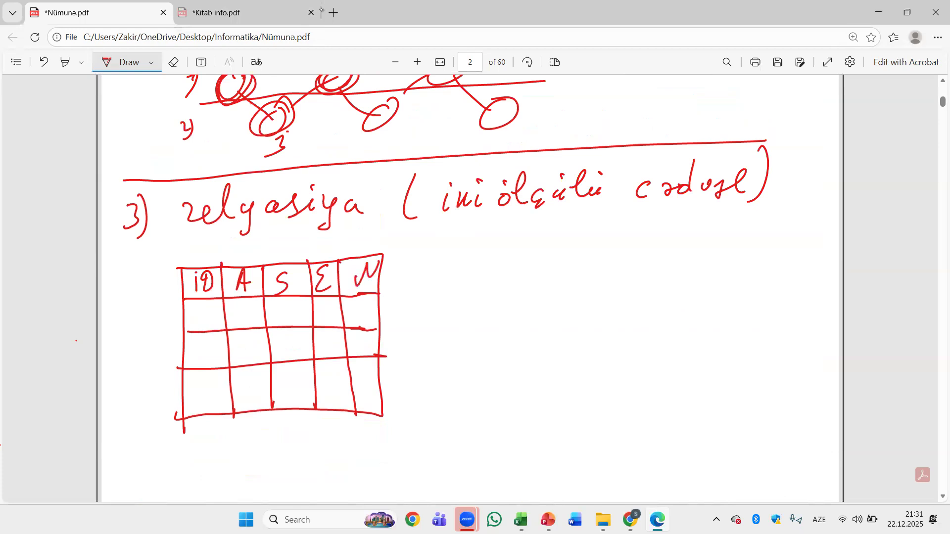
- Fill the ID column of the "relyasiya" table with the handwritten values 14, 25 and 65
{"action": "left_click_drag", "start_coordinate": [198, 312], "coordinate": [212, 331]}
{"action": "left_click_drag", "start_coordinate": [194, 351], "coordinate": [203, 358]}
{"action": "left_click_drag", "start_coordinate": [207, 347], "coordinate": [206, 359]}
{"action": "left_click_drag", "start_coordinate": [207, 347], "coordinate": [214, 346]}
{"action": "left_click_drag", "start_coordinate": [204, 380], "coordinate": [199, 392]}
{"action": "left_click_drag", "start_coordinate": [215, 385], "coordinate": [208, 401]}
{"action": "left_click_drag", "start_coordinate": [214, 385], "coordinate": [221, 377]}
- Mark every remaining data cell under A, S, E and N in the table with a small circle
{"action": "left_click", "coordinate": [238, 313]}
{"action": "left_click_drag", "start_coordinate": [246, 346], "coordinate": [246, 347]}
{"action": "mouse_move", "coordinate": [251, 385]}
{"action": "left_mouse_down"}
{"action": "mouse_move", "coordinate": [247, 392]}
{"action": "mouse_move", "coordinate": [252, 385]}
{"action": "left_mouse_up"}
{"action": "left_click", "coordinate": [288, 311]}
{"action": "left_click_drag", "start_coordinate": [291, 342], "coordinate": [291, 343]}
{"action": "left_click_drag", "start_coordinate": [294, 377], "coordinate": [292, 379]}
{"action": "left_click_drag", "start_coordinate": [333, 307], "coordinate": [330, 342]}
{"action": "left_click_drag", "start_coordinate": [334, 376], "coordinate": [363, 380]}
{"action": "left_click_drag", "start_coordinate": [364, 312], "coordinate": [365, 341]}
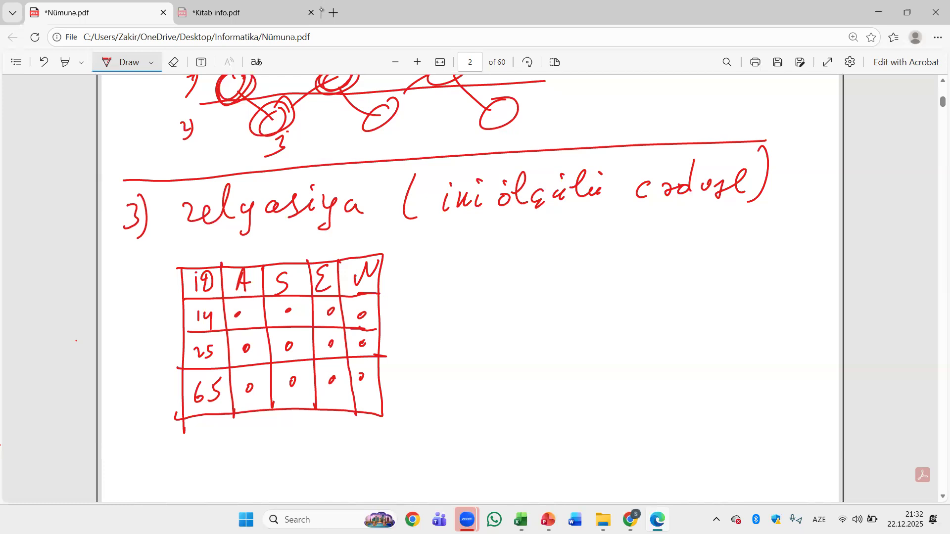
- Handwrite "1) sətir = yazı = kortej" beside the table and underline "yazı" and "kortej"
{"action": "mouse_move", "coordinate": [418, 256]}
{"action": "left_mouse_down"}
{"action": "mouse_move", "coordinate": [430, 279]}
{"action": "mouse_move", "coordinate": [476, 264]}
{"action": "mouse_move", "coordinate": [491, 236]}
{"action": "mouse_move", "coordinate": [504, 251]}
{"action": "left_mouse_up"}
{"action": "mouse_move", "coordinate": [505, 253]}
{"action": "left_mouse_down"}
{"action": "mouse_move", "coordinate": [522, 264]}
{"action": "mouse_move", "coordinate": [538, 251]}
{"action": "left_mouse_up"}
{"action": "mouse_move", "coordinate": [532, 264]}
{"action": "left_mouse_down"}
{"action": "mouse_move", "coordinate": [571, 250]}
{"action": "mouse_move", "coordinate": [559, 280]}
{"action": "left_mouse_up"}
{"action": "mouse_move", "coordinate": [587, 254]}
{"action": "left_mouse_down"}
{"action": "mouse_move", "coordinate": [589, 264]}
{"action": "mouse_move", "coordinate": [622, 258]}
{"action": "left_mouse_up"}
{"action": "left_click_drag", "start_coordinate": [635, 252], "coordinate": [649, 260]}
{"action": "mouse_move", "coordinate": [663, 245]}
{"action": "left_mouse_down"}
{"action": "mouse_move", "coordinate": [679, 260]}
{"action": "mouse_move", "coordinate": [706, 248]}
{"action": "mouse_move", "coordinate": [713, 261]}
{"action": "left_mouse_up"}
{"action": "left_click_drag", "start_coordinate": [711, 251], "coordinate": [722, 251]}
{"action": "mouse_move", "coordinate": [725, 251]}
{"action": "left_mouse_down"}
{"action": "mouse_move", "coordinate": [733, 244]}
{"action": "mouse_move", "coordinate": [735, 256]}
{"action": "left_mouse_up"}
{"action": "left_click_drag", "start_coordinate": [745, 245], "coordinate": [730, 276]}
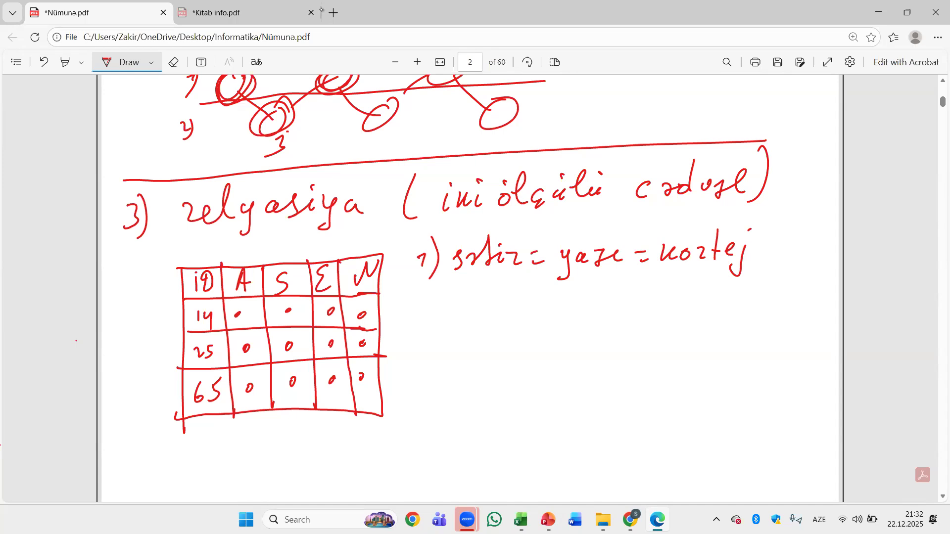
{"action": "left_click_drag", "start_coordinate": [549, 278], "coordinate": [733, 271]}
- Handwrite "Access" above the "relyasiya" heading
{"action": "mouse_move", "coordinate": [338, 193]}
{"action": "left_mouse_down"}
{"action": "mouse_move", "coordinate": [327, 211]}
{"action": "mouse_move", "coordinate": [358, 160]}
{"action": "mouse_move", "coordinate": [367, 187]}
{"action": "mouse_move", "coordinate": [368, 178]}
{"action": "left_mouse_up"}
{"action": "left_click_drag", "start_coordinate": [385, 168], "coordinate": [377, 181]}
{"action": "mouse_move", "coordinate": [400, 168]}
{"action": "left_mouse_down"}
{"action": "mouse_move", "coordinate": [391, 181]}
{"action": "mouse_move", "coordinate": [415, 174]}
{"action": "left_mouse_up"}
{"action": "mouse_move", "coordinate": [432, 162]}
{"action": "left_mouse_down"}
{"action": "mouse_move", "coordinate": [425, 174]}
{"action": "mouse_move", "coordinate": [437, 174]}
{"action": "left_mouse_up"}
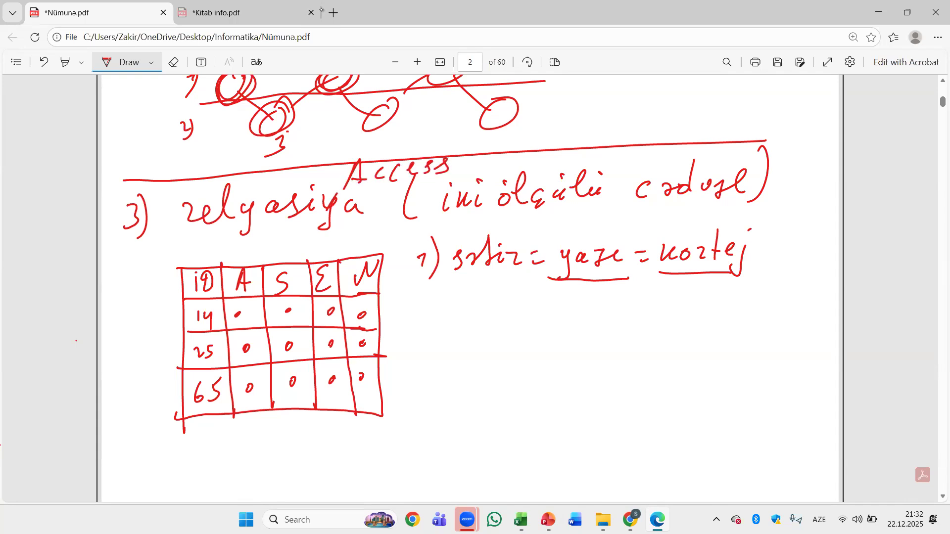
- Outline the table's header row in yellow ink and label it "atribut" with a connecting arrow
{"action": "left_click", "coordinate": [151, 62]}
{"action": "left_click", "coordinate": [287, 133]}
{"action": "left_click", "coordinate": [179, 326]}
{"action": "mouse_move", "coordinate": [181, 268]}
{"action": "left_mouse_down"}
{"action": "mouse_move", "coordinate": [183, 296]}
{"action": "mouse_move", "coordinate": [369, 299]}
{"action": "mouse_move", "coordinate": [390, 269]}
{"action": "mouse_move", "coordinate": [368, 257]}
{"action": "mouse_move", "coordinate": [151, 272]}
{"action": "mouse_move", "coordinate": [170, 257]}
{"action": "mouse_move", "coordinate": [124, 265]}
{"action": "mouse_move", "coordinate": [171, 246]}
{"action": "mouse_move", "coordinate": [184, 255]}
{"action": "left_mouse_up"}
{"action": "left_click_drag", "start_coordinate": [181, 244], "coordinate": [196, 242]}
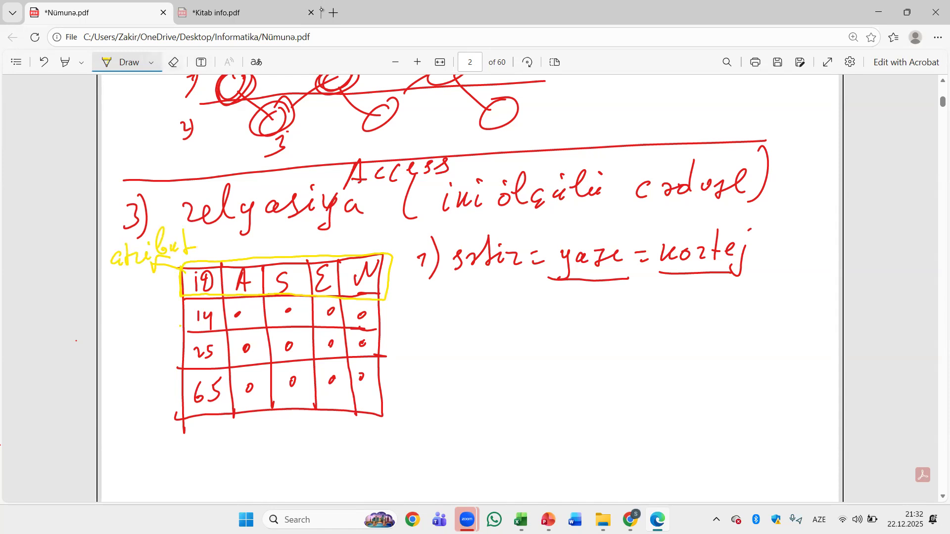
- Outline the table's header row again in light green and mark each of the three data rows beside the table
{"action": "left_click", "coordinate": [151, 62]}
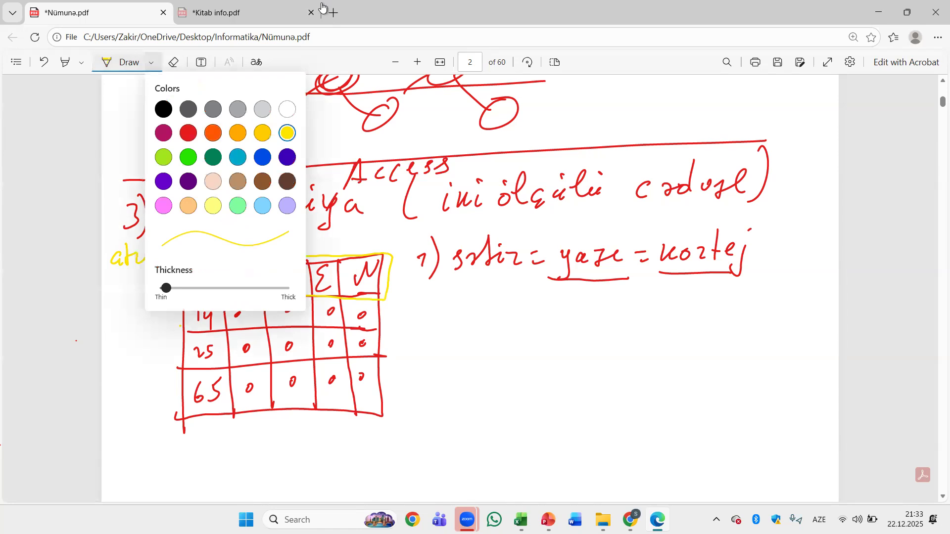
{"action": "key", "text": "Right"}
{"action": "mouse_move", "coordinate": [337, 253]}
{"action": "left_mouse_down"}
{"action": "mouse_move", "coordinate": [190, 264]}
{"action": "mouse_move", "coordinate": [182, 297]}
{"action": "mouse_move", "coordinate": [339, 296]}
{"action": "mouse_move", "coordinate": [379, 250]}
{"action": "mouse_move", "coordinate": [277, 250]}
{"action": "left_mouse_up"}
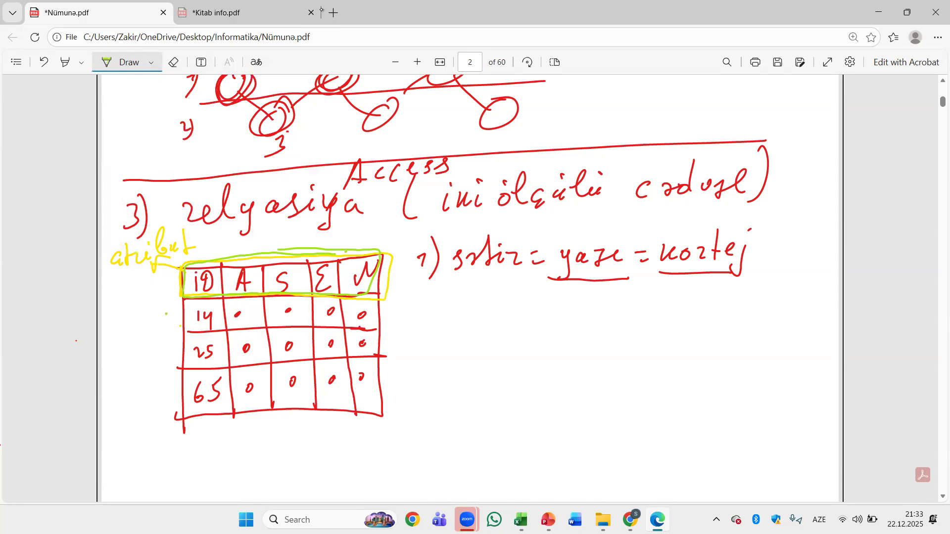
{"action": "left_click_drag", "start_coordinate": [176, 385], "coordinate": [174, 394]}
- Return to red ink and add "= 3" after "kortej" in the first definition
{"action": "left_click", "coordinate": [151, 62]}
{"action": "left_click", "coordinate": [188, 133]}
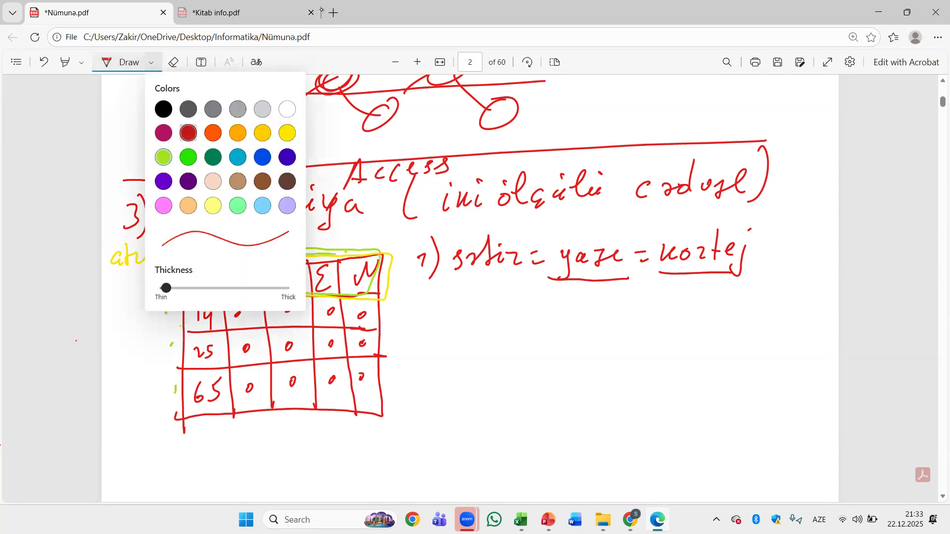
{"action": "left_click_drag", "start_coordinate": [761, 252], "coordinate": [774, 251]}
{"action": "left_click_drag", "start_coordinate": [756, 264], "coordinate": [782, 269]}
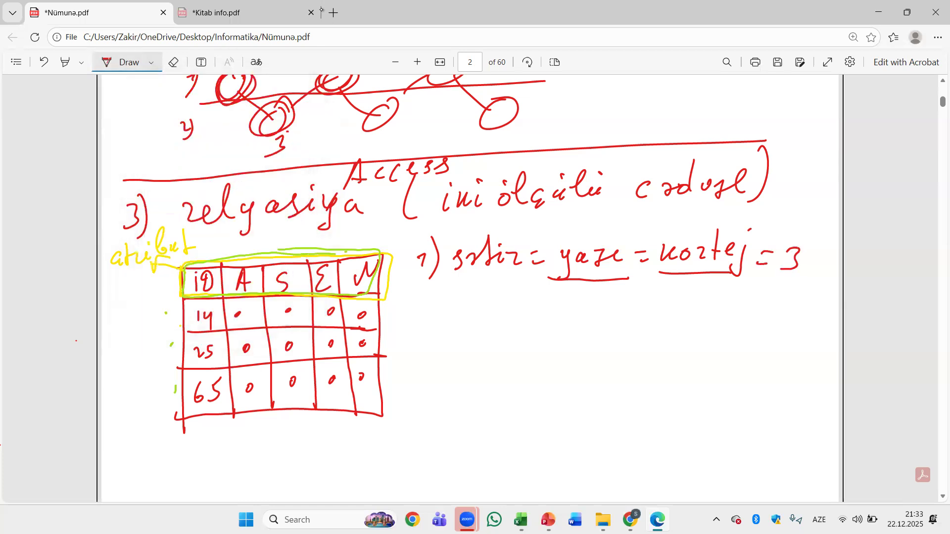
- Handwrite "2) sütun = sahə = domen = 5" below the first definition
{"action": "mouse_move", "coordinate": [408, 305]}
{"action": "left_mouse_down"}
{"action": "mouse_move", "coordinate": [414, 335]}
{"action": "mouse_move", "coordinate": [489, 331]}
{"action": "left_mouse_up"}
{"action": "left_click", "coordinate": [474, 310]}
{"action": "left_click", "coordinate": [489, 302]}
{"action": "mouse_move", "coordinate": [491, 317]}
{"action": "left_mouse_down"}
{"action": "mouse_move", "coordinate": [510, 324]}
{"action": "mouse_move", "coordinate": [500, 315]}
{"action": "left_mouse_up"}
{"action": "left_click_drag", "start_coordinate": [518, 327], "coordinate": [561, 317]}
{"action": "left_click_drag", "start_coordinate": [550, 331], "coordinate": [639, 333]}
{"action": "mouse_move", "coordinate": [658, 321]}
{"action": "left_mouse_down"}
{"action": "mouse_move", "coordinate": [669, 321]}
{"action": "mouse_move", "coordinate": [667, 331]}
{"action": "left_mouse_up"}
{"action": "mouse_move", "coordinate": [690, 317]}
{"action": "left_mouse_down"}
{"action": "mouse_move", "coordinate": [695, 331]}
{"action": "mouse_move", "coordinate": [706, 317]}
{"action": "mouse_move", "coordinate": [738, 325]}
{"action": "left_mouse_up"}
{"action": "left_click_drag", "start_coordinate": [743, 319], "coordinate": [777, 316]}
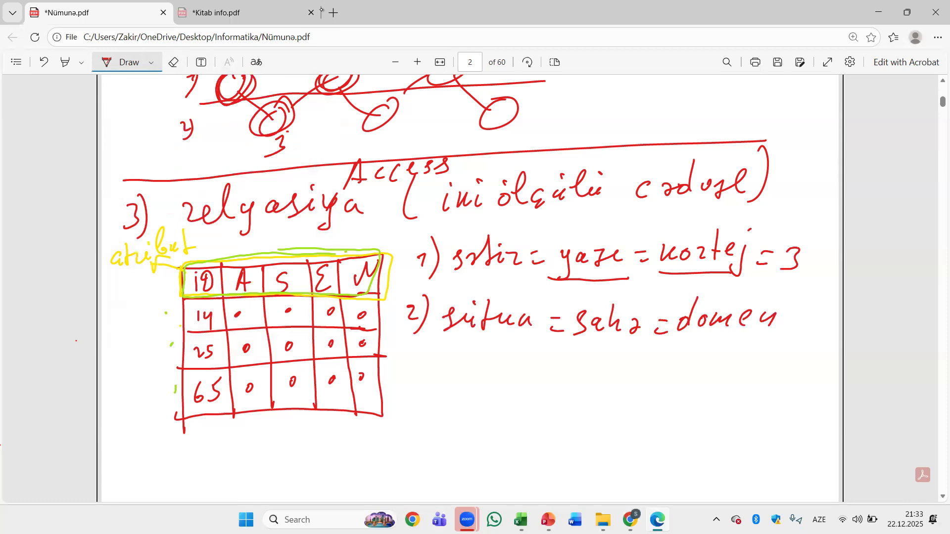
{"action": "left_click_drag", "start_coordinate": [789, 315], "coordinate": [802, 314]}
{"action": "left_click_drag", "start_coordinate": [790, 328], "coordinate": [802, 326]}
{"action": "mouse_move", "coordinate": [809, 313]}
{"action": "left_mouse_down"}
{"action": "mouse_move", "coordinate": [807, 330]}
{"action": "mouse_move", "coordinate": [828, 309]}
{"action": "left_mouse_up"}
- Handwrite "3) cədvəl = münasibət = fayl = nisbət" as the third definition, continuing on a second line
{"action": "left_click_drag", "start_coordinate": [404, 356], "coordinate": [405, 381]}
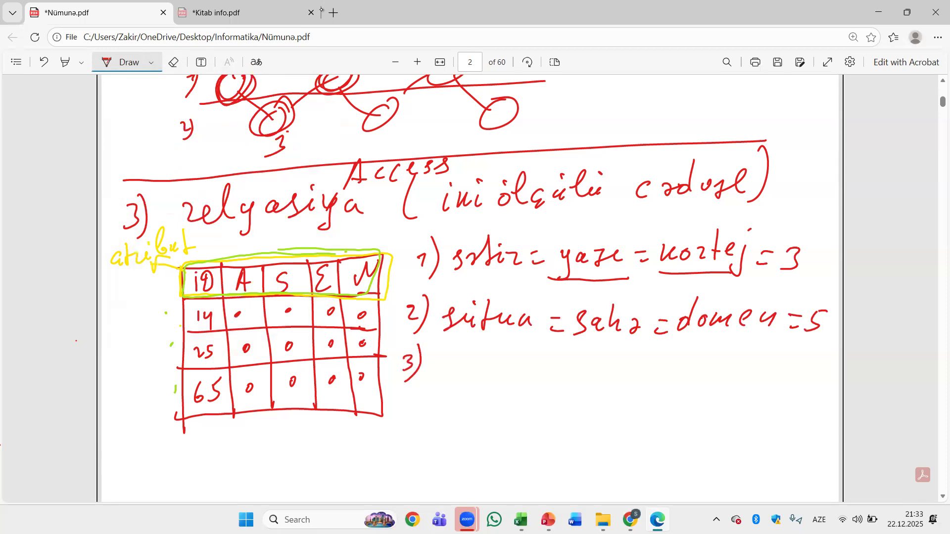
{"action": "left_click_drag", "start_coordinate": [442, 360], "coordinate": [466, 376]}
{"action": "mouse_move", "coordinate": [474, 367]}
{"action": "left_mouse_down"}
{"action": "mouse_move", "coordinate": [480, 379]}
{"action": "mouse_move", "coordinate": [496, 367]}
{"action": "left_mouse_up"}
{"action": "mouse_move", "coordinate": [500, 368]}
{"action": "left_mouse_down"}
{"action": "mouse_move", "coordinate": [503, 384]}
{"action": "mouse_move", "coordinate": [580, 367]}
{"action": "mouse_move", "coordinate": [597, 379]}
{"action": "mouse_move", "coordinate": [613, 371]}
{"action": "mouse_move", "coordinate": [662, 385]}
{"action": "mouse_move", "coordinate": [713, 354]}
{"action": "left_mouse_up"}
{"action": "left_click_drag", "start_coordinate": [715, 368], "coordinate": [723, 368]}
{"action": "mouse_move", "coordinate": [716, 379]}
{"action": "left_mouse_down"}
{"action": "mouse_move", "coordinate": [734, 390]}
{"action": "mouse_move", "coordinate": [773, 379]}
{"action": "mouse_move", "coordinate": [802, 353]}
{"action": "mouse_move", "coordinate": [793, 381]}
{"action": "left_mouse_up"}
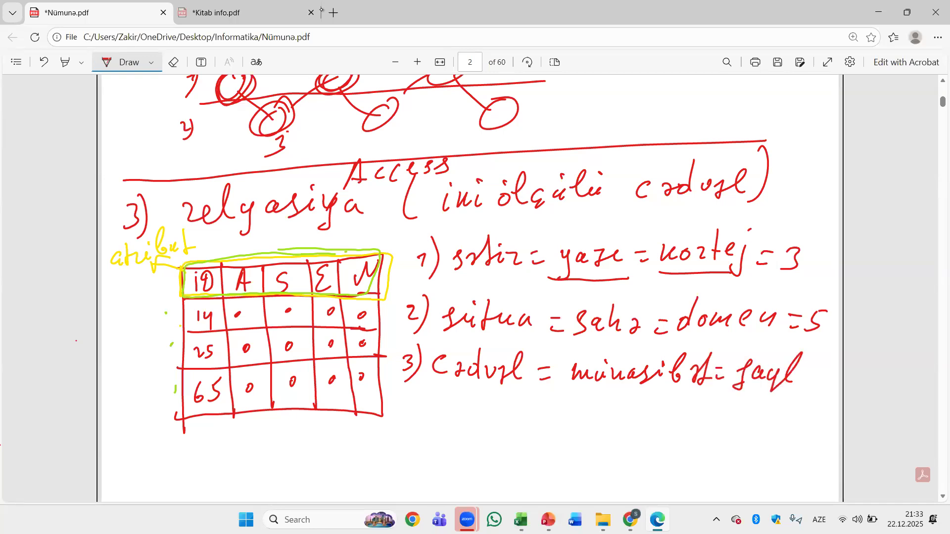
{"action": "left_click_drag", "start_coordinate": [519, 407], "coordinate": [574, 417]}
{"action": "mouse_move", "coordinate": [578, 407]}
{"action": "left_mouse_down"}
{"action": "mouse_move", "coordinate": [584, 417]}
{"action": "mouse_move", "coordinate": [622, 394]}
{"action": "mouse_move", "coordinate": [616, 415]}
{"action": "left_mouse_up"}
{"action": "left_click_drag", "start_coordinate": [631, 407], "coordinate": [640, 421]}
{"action": "left_click_drag", "start_coordinate": [634, 409], "coordinate": [661, 405]}
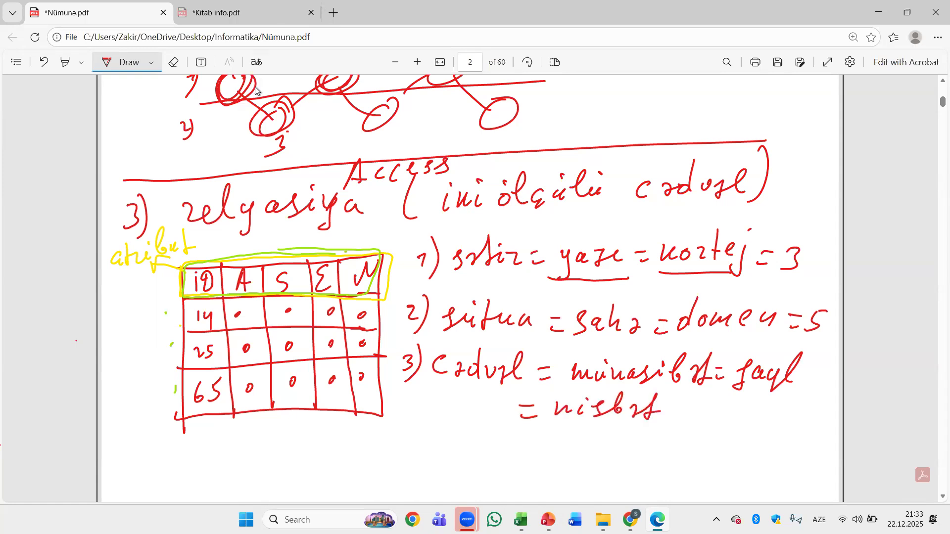
- Handwrite "4) nisbətin gücü" below the third definition
{"action": "scroll", "coordinate": [489, 215], "scroll_direction": "down", "scroll_amount": 2}
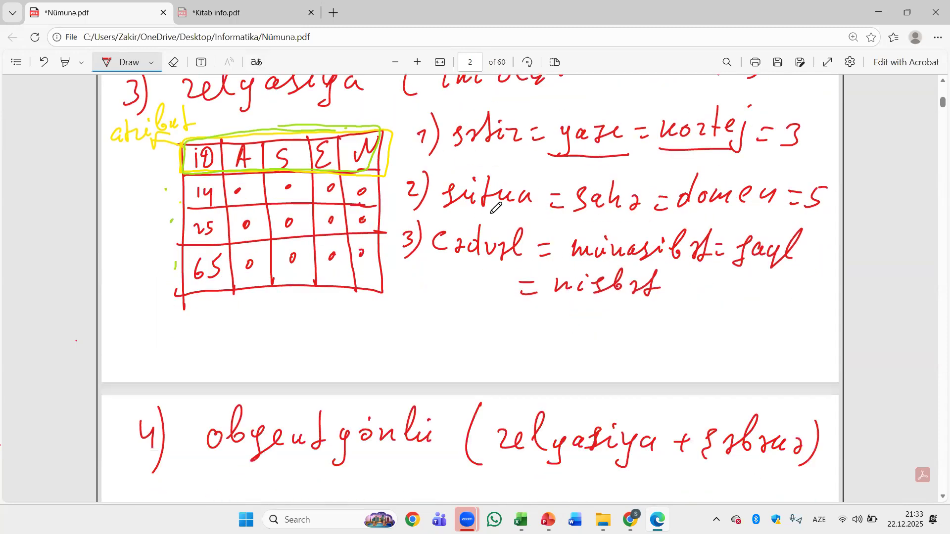
{"action": "left_click_drag", "start_coordinate": [405, 319], "coordinate": [414, 329]}
{"action": "mouse_move", "coordinate": [412, 317]}
{"action": "left_mouse_down"}
{"action": "mouse_move", "coordinate": [415, 350]}
{"action": "mouse_move", "coordinate": [456, 322]}
{"action": "left_mouse_up"}
{"action": "mouse_move", "coordinate": [461, 326]}
{"action": "left_mouse_down"}
{"action": "mouse_move", "coordinate": [463, 337]}
{"action": "mouse_move", "coordinate": [501, 338]}
{"action": "left_mouse_up"}
{"action": "mouse_move", "coordinate": [506, 332]}
{"action": "left_mouse_down"}
{"action": "mouse_move", "coordinate": [534, 338]}
{"action": "mouse_move", "coordinate": [535, 317]}
{"action": "left_mouse_up"}
{"action": "mouse_move", "coordinate": [540, 334]}
{"action": "left_mouse_down"}
{"action": "mouse_move", "coordinate": [554, 326]}
{"action": "mouse_move", "coordinate": [582, 346]}
{"action": "left_mouse_up"}
{"action": "left_click_drag", "start_coordinate": [588, 332], "coordinate": [613, 327]}
{"action": "left_click_drag", "start_coordinate": [609, 316], "coordinate": [638, 337]}
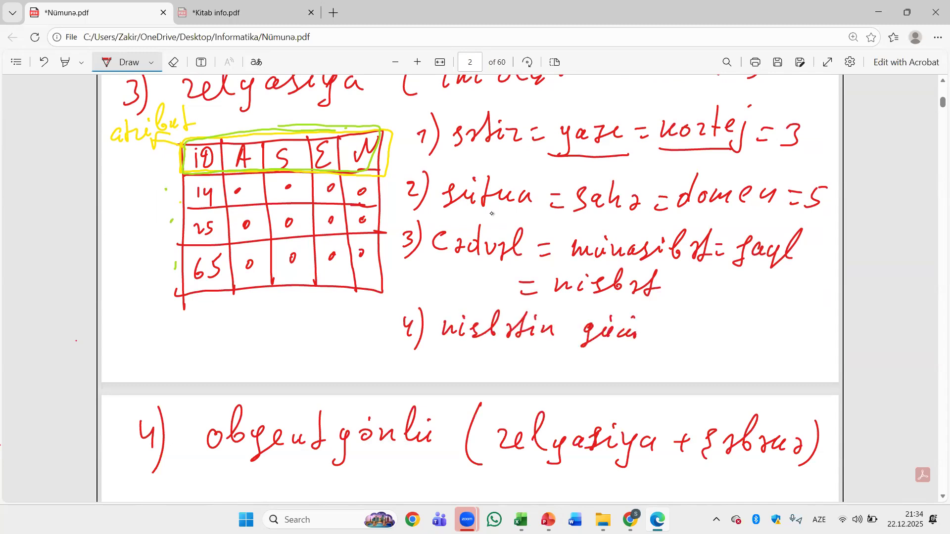
- Handwrite "5) nisbətin qüvvəti" below item 4 at the end of page 2
{"action": "mouse_move", "coordinate": [429, 367]}
{"action": "left_mouse_down"}
{"action": "mouse_move", "coordinate": [455, 368]}
{"action": "mouse_move", "coordinate": [482, 346]}
{"action": "mouse_move", "coordinate": [519, 346]}
{"action": "mouse_move", "coordinate": [565, 381]}
{"action": "mouse_move", "coordinate": [592, 364]}
{"action": "mouse_move", "coordinate": [660, 366]}
{"action": "mouse_move", "coordinate": [662, 350]}
{"action": "left_mouse_up"}
{"action": "mouse_move", "coordinate": [401, 356]}
{"action": "left_mouse_down"}
{"action": "mouse_move", "coordinate": [397, 366]}
{"action": "mouse_move", "coordinate": [407, 359]}
{"action": "left_mouse_up"}
{"action": "left_click_drag", "start_coordinate": [410, 350], "coordinate": [407, 376]}
- Complete item 4 with "= sətirlərin sayı" and item 5 with "= sütunların s"
{"action": "mouse_move", "coordinate": [656, 324]}
{"action": "left_mouse_down"}
{"action": "mouse_move", "coordinate": [705, 334]}
{"action": "mouse_move", "coordinate": [721, 304]}
{"action": "mouse_move", "coordinate": [728, 322]}
{"action": "left_mouse_up"}
{"action": "mouse_move", "coordinate": [736, 319]}
{"action": "left_mouse_down"}
{"action": "mouse_move", "coordinate": [765, 329]}
{"action": "mouse_move", "coordinate": [774, 322]}
{"action": "left_mouse_up"}
{"action": "mouse_move", "coordinate": [782, 330]}
{"action": "left_mouse_down"}
{"action": "mouse_move", "coordinate": [792, 317]}
{"action": "mouse_move", "coordinate": [816, 325]}
{"action": "left_mouse_up"}
{"action": "mouse_move", "coordinate": [811, 327]}
{"action": "left_mouse_down"}
{"action": "mouse_move", "coordinate": [804, 348]}
{"action": "mouse_move", "coordinate": [827, 326]}
{"action": "left_mouse_up"}
{"action": "left_click_drag", "start_coordinate": [665, 362], "coordinate": [680, 361]}
{"action": "left_click_drag", "start_coordinate": [667, 372], "coordinate": [725, 366]}
{"action": "mouse_move", "coordinate": [730, 357]}
{"action": "left_mouse_down"}
{"action": "mouse_move", "coordinate": [769, 366]}
{"action": "mouse_move", "coordinate": [786, 346]}
{"action": "mouse_move", "coordinate": [804, 369]}
{"action": "mouse_move", "coordinate": [840, 369]}
{"action": "left_mouse_up"}
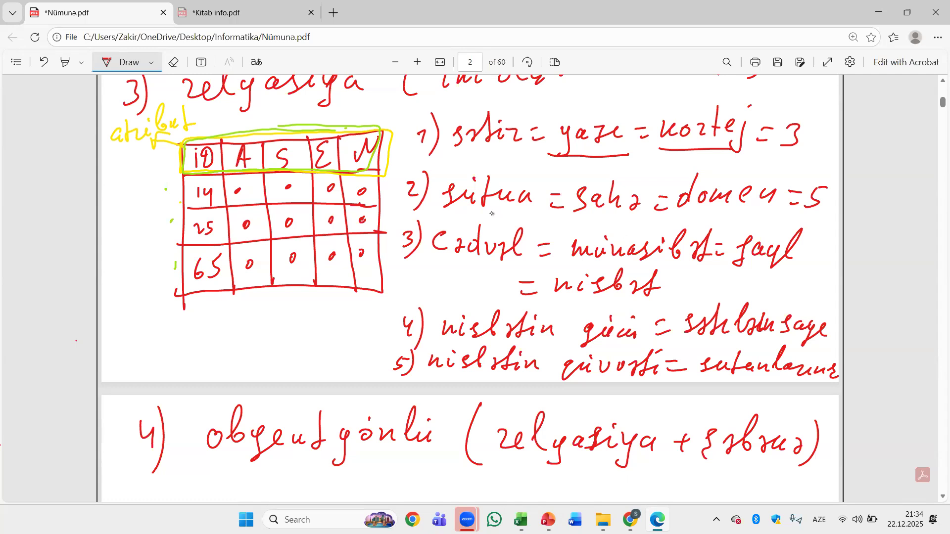
- Circle "atribut", draw an arrow down from it, and handwrite "sütun başlığı" below the table
{"action": "mouse_move", "coordinate": [114, 150]}
{"action": "left_mouse_down"}
{"action": "mouse_move", "coordinate": [203, 132]}
{"action": "mouse_move", "coordinate": [122, 112]}
{"action": "mouse_move", "coordinate": [111, 148]}
{"action": "mouse_move", "coordinate": [143, 329]}
{"action": "mouse_move", "coordinate": [157, 316]}
{"action": "left_mouse_up"}
{"action": "mouse_move", "coordinate": [113, 342]}
{"action": "left_mouse_down"}
{"action": "mouse_move", "coordinate": [227, 339]}
{"action": "mouse_move", "coordinate": [225, 346]}
{"action": "left_mouse_up"}
{"action": "mouse_move", "coordinate": [230, 319]}
{"action": "left_mouse_down"}
{"action": "mouse_move", "coordinate": [236, 342]}
{"action": "mouse_move", "coordinate": [247, 341]}
{"action": "left_mouse_up"}
{"action": "left_click_drag", "start_coordinate": [253, 331], "coordinate": [273, 349]}
{"action": "mouse_move", "coordinate": [268, 329]}
{"action": "left_mouse_down"}
{"action": "mouse_move", "coordinate": [280, 339]}
{"action": "mouse_move", "coordinate": [268, 317]}
{"action": "left_mouse_up"}
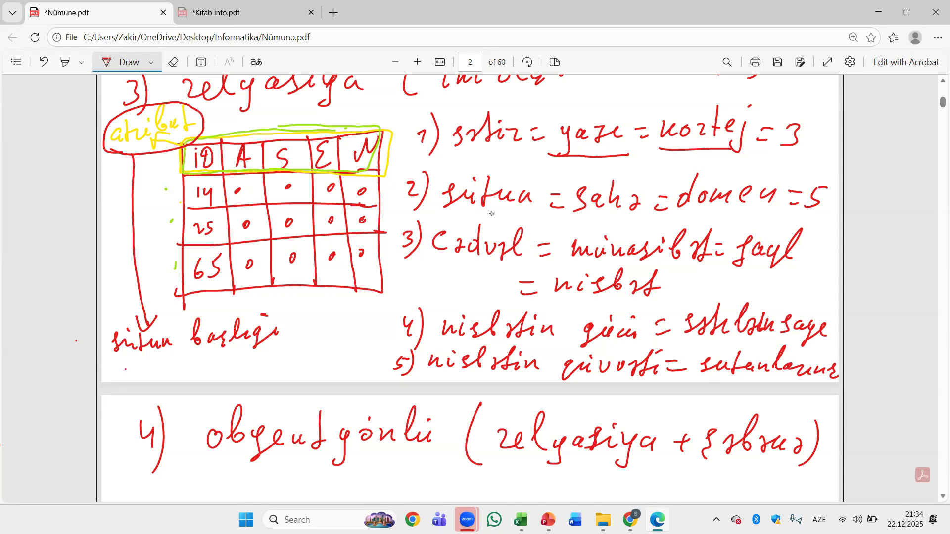
- Handwrite "adlandırılmış domen" beneath "sütun başlığı"
{"action": "left_click_drag", "start_coordinate": [126, 369], "coordinate": [144, 374]}
{"action": "mouse_move", "coordinate": [151, 356]}
{"action": "left_mouse_down"}
{"action": "mouse_move", "coordinate": [152, 374]}
{"action": "mouse_move", "coordinate": [166, 373]}
{"action": "left_mouse_up"}
{"action": "left_click_drag", "start_coordinate": [172, 367], "coordinate": [179, 370]}
{"action": "mouse_move", "coordinate": [188, 349]}
{"action": "left_mouse_down"}
{"action": "mouse_move", "coordinate": [187, 373]}
{"action": "mouse_move", "coordinate": [220, 372]}
{"action": "left_mouse_up"}
{"action": "mouse_move", "coordinate": [217, 348]}
{"action": "left_mouse_down"}
{"action": "mouse_move", "coordinate": [223, 370]}
{"action": "mouse_move", "coordinate": [252, 362]}
{"action": "left_mouse_up"}
{"action": "mouse_move", "coordinate": [254, 368]}
{"action": "left_mouse_down"}
{"action": "mouse_move", "coordinate": [260, 360]}
{"action": "mouse_move", "coordinate": [254, 376]}
{"action": "mouse_move", "coordinate": [282, 369]}
{"action": "left_mouse_up"}
{"action": "mouse_move", "coordinate": [290, 340]}
{"action": "left_mouse_down"}
{"action": "mouse_move", "coordinate": [287, 369]}
{"action": "mouse_move", "coordinate": [342, 365]}
{"action": "left_mouse_up"}
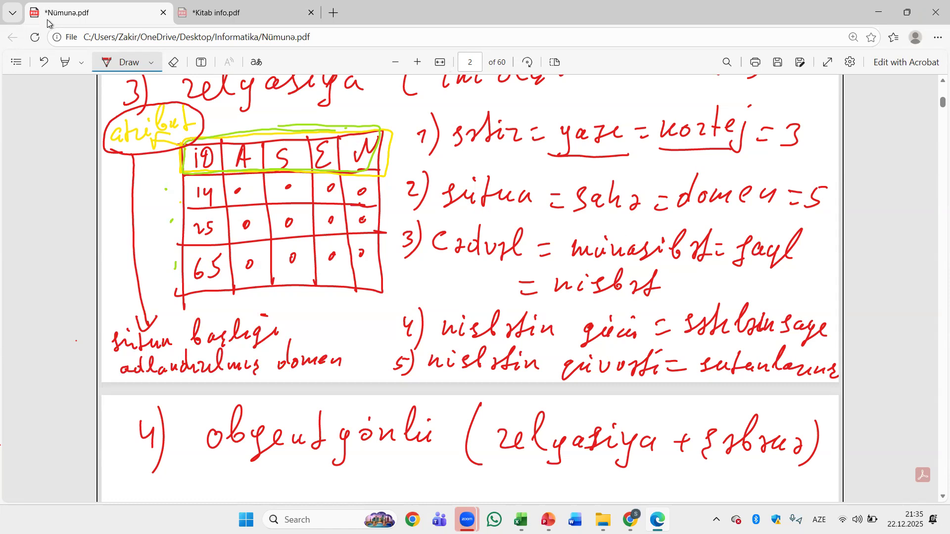
- In Kitab info.pdf, mark up question 3: underline "modelidir", tick iyerarxik, şəbəkə and relyasiya, and circle answer B
{"action": "left_click", "coordinate": [268, 6]}
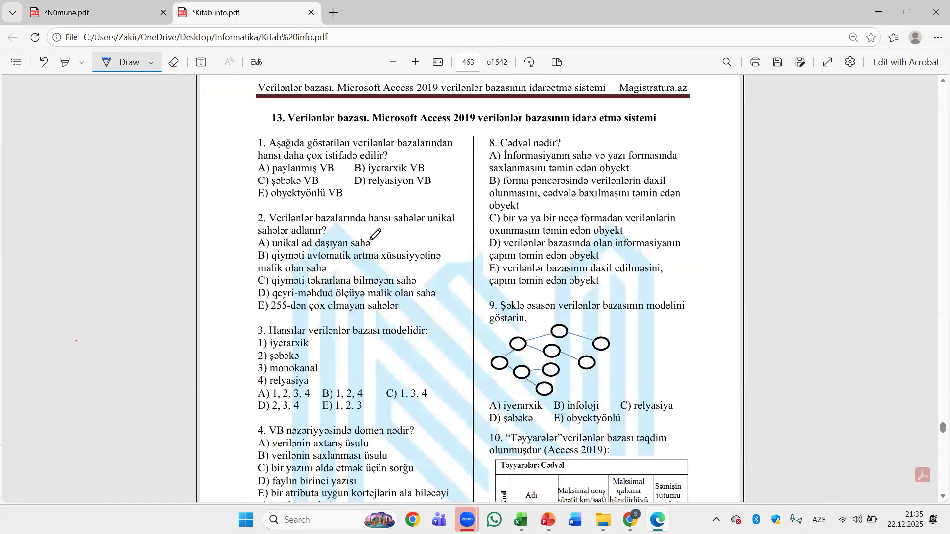
{"action": "scroll", "coordinate": [409, 265], "scroll_direction": "down", "scroll_amount": 1}
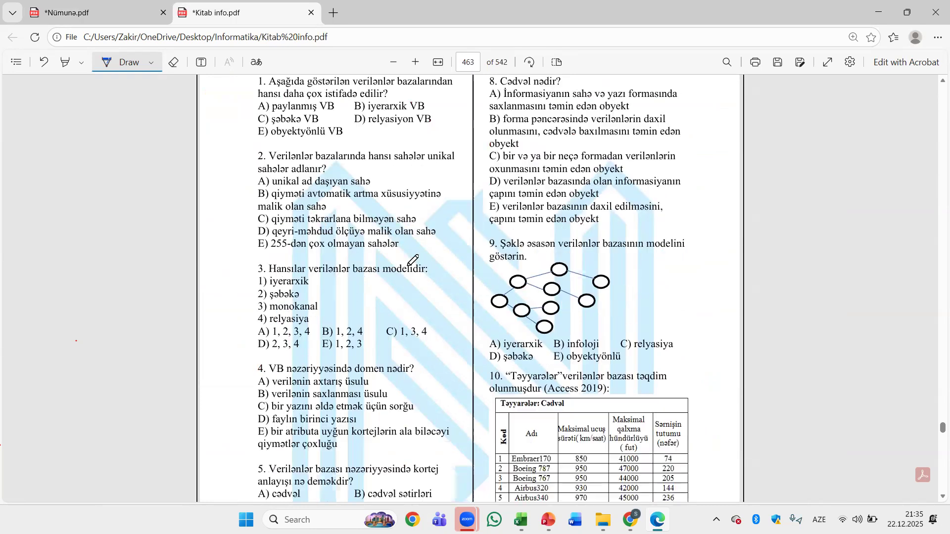
{"action": "left_click_drag", "start_coordinate": [267, 260], "coordinate": [247, 282]}
{"action": "left_click_drag", "start_coordinate": [386, 280], "coordinate": [440, 278]}
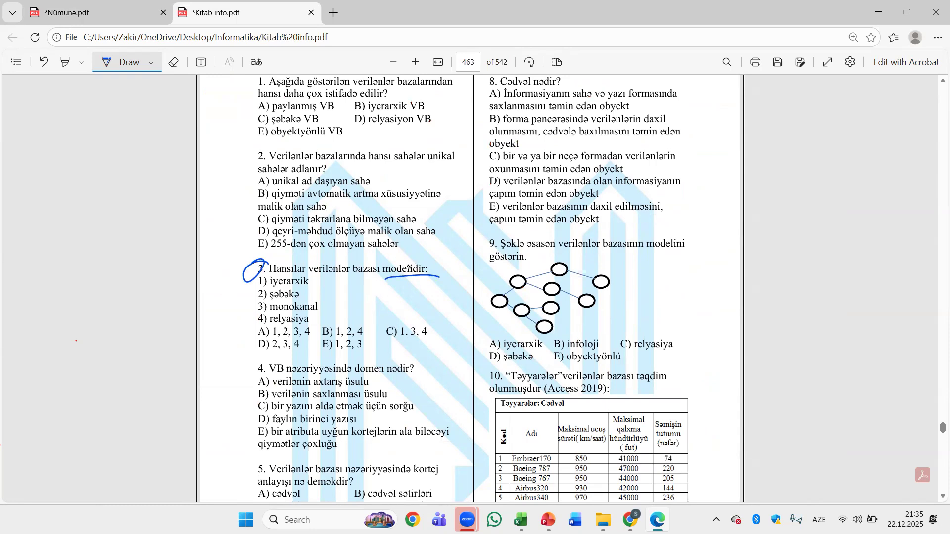
{"action": "left_click_drag", "start_coordinate": [315, 281], "coordinate": [325, 277]}
{"action": "mouse_move", "coordinate": [319, 321]}
{"action": "left_mouse_down"}
{"action": "mouse_move", "coordinate": [329, 314]}
{"action": "mouse_move", "coordinate": [323, 287]}
{"action": "left_mouse_up"}
{"action": "mouse_move", "coordinate": [331, 325]}
{"action": "left_mouse_down"}
{"action": "mouse_move", "coordinate": [319, 334]}
{"action": "mouse_move", "coordinate": [321, 326]}
{"action": "left_mouse_up"}
- In question 4, underline "VB", "domen" and "kortejlərin", note "sahə = sütun", and circle answer E
{"action": "scroll", "coordinate": [374, 332], "scroll_direction": "down", "scroll_amount": 2}
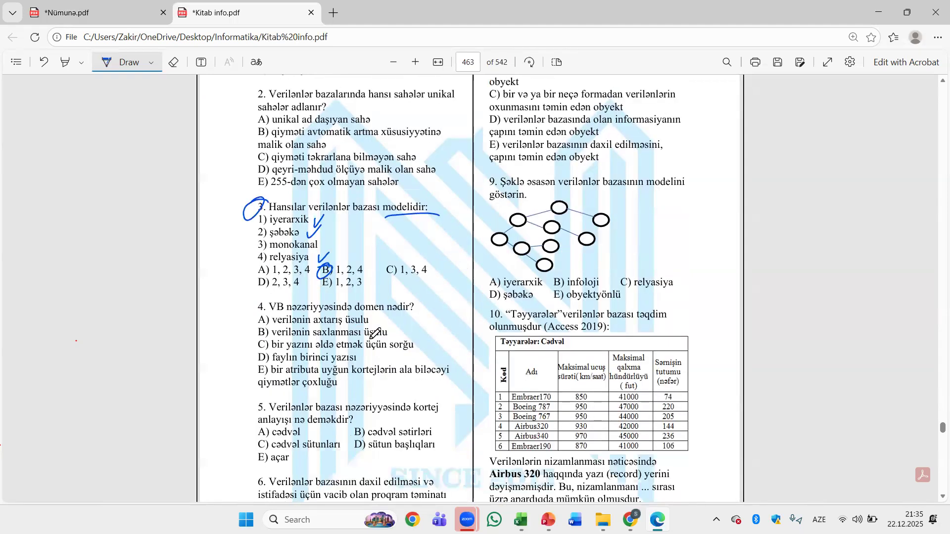
{"action": "left_click_drag", "start_coordinate": [271, 311], "coordinate": [288, 313]}
{"action": "mouse_move", "coordinate": [352, 312]}
{"action": "left_mouse_down"}
{"action": "mouse_move", "coordinate": [376, 314]}
{"action": "mouse_move", "coordinate": [380, 300]}
{"action": "left_mouse_up"}
{"action": "left_click_drag", "start_coordinate": [398, 293], "coordinate": [402, 300]}
{"action": "left_click_drag", "start_coordinate": [406, 277], "coordinate": [415, 297]}
{"action": "left_click_drag", "start_coordinate": [421, 293], "coordinate": [420, 298]}
{"action": "left_click_drag", "start_coordinate": [436, 296], "coordinate": [443, 295]}
{"action": "left_click_drag", "start_coordinate": [437, 300], "coordinate": [452, 300]}
{"action": "mouse_move", "coordinate": [453, 300]}
{"action": "left_mouse_down"}
{"action": "mouse_move", "coordinate": [461, 289]}
{"action": "mouse_move", "coordinate": [463, 300]}
{"action": "left_mouse_up"}
{"action": "mouse_move", "coordinate": [465, 275]}
{"action": "left_mouse_down"}
{"action": "mouse_move", "coordinate": [468, 299]}
{"action": "mouse_move", "coordinate": [472, 292]}
{"action": "left_mouse_up"}
{"action": "left_click_drag", "start_coordinate": [474, 289], "coordinate": [478, 301]}
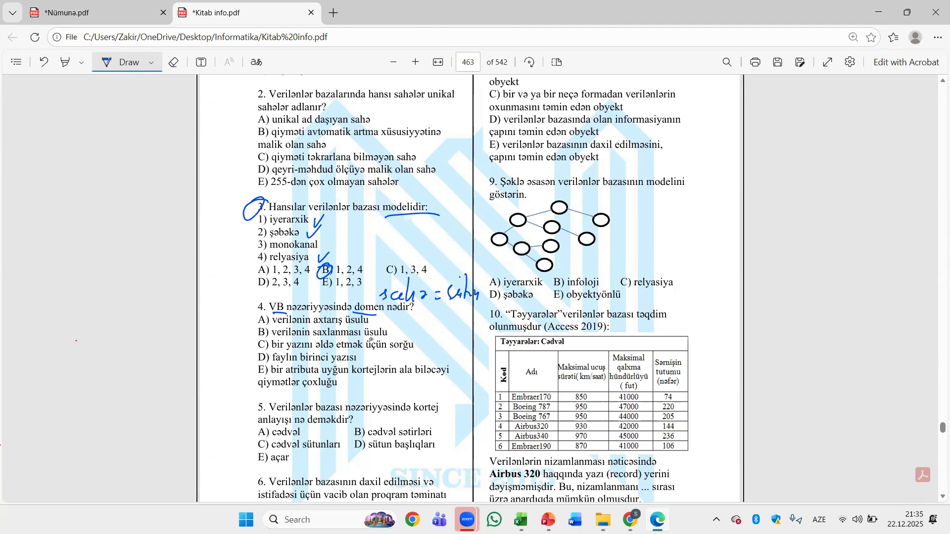
{"action": "mouse_move", "coordinate": [256, 378]}
{"action": "left_mouse_down"}
{"action": "mouse_move", "coordinate": [260, 364]}
{"action": "mouse_move", "coordinate": [270, 376]}
{"action": "left_mouse_up"}
{"action": "left_click_drag", "start_coordinate": [363, 376], "coordinate": [405, 376]}
- Circle the "Kod" heading and its row numbers in question 10's Təyyarələr table, and box the whole column
{"action": "scroll", "coordinate": [411, 335], "scroll_direction": "down", "scroll_amount": 3}
{"action": "scroll", "coordinate": [489, 315], "scroll_direction": "up", "scroll_amount": 2}
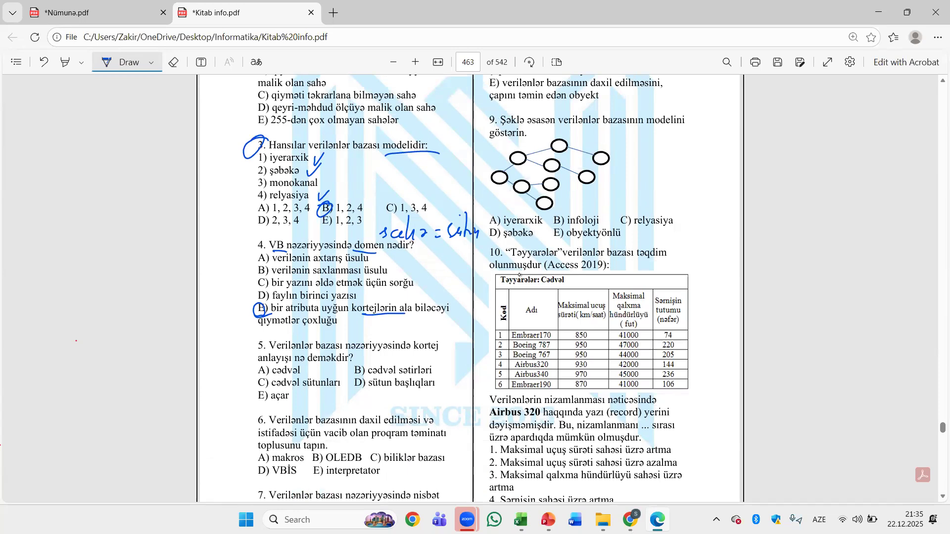
{"action": "mouse_move", "coordinate": [509, 300]}
{"action": "left_mouse_down"}
{"action": "mouse_move", "coordinate": [496, 302]}
{"action": "mouse_move", "coordinate": [501, 324]}
{"action": "mouse_move", "coordinate": [509, 302]}
{"action": "left_mouse_up"}
{"action": "left_click", "coordinate": [123, 10]}
{"action": "left_click", "coordinate": [251, 15]}
{"action": "mouse_move", "coordinate": [507, 326]}
{"action": "left_mouse_down"}
{"action": "mouse_move", "coordinate": [493, 333]}
{"action": "mouse_move", "coordinate": [505, 338]}
{"action": "left_mouse_up"}
{"action": "mouse_move", "coordinate": [506, 340]}
{"action": "left_mouse_down"}
{"action": "mouse_move", "coordinate": [491, 368]}
{"action": "mouse_move", "coordinate": [502, 371]}
{"action": "mouse_move", "coordinate": [496, 394]}
{"action": "mouse_move", "coordinate": [507, 385]}
{"action": "left_mouse_up"}
{"action": "mouse_move", "coordinate": [486, 282]}
{"action": "left_mouse_down"}
{"action": "mouse_move", "coordinate": [485, 383]}
{"action": "mouse_move", "coordinate": [513, 366]}
{"action": "mouse_move", "coordinate": [514, 305]}
{"action": "mouse_move", "coordinate": [475, 280]}
{"action": "left_mouse_up"}
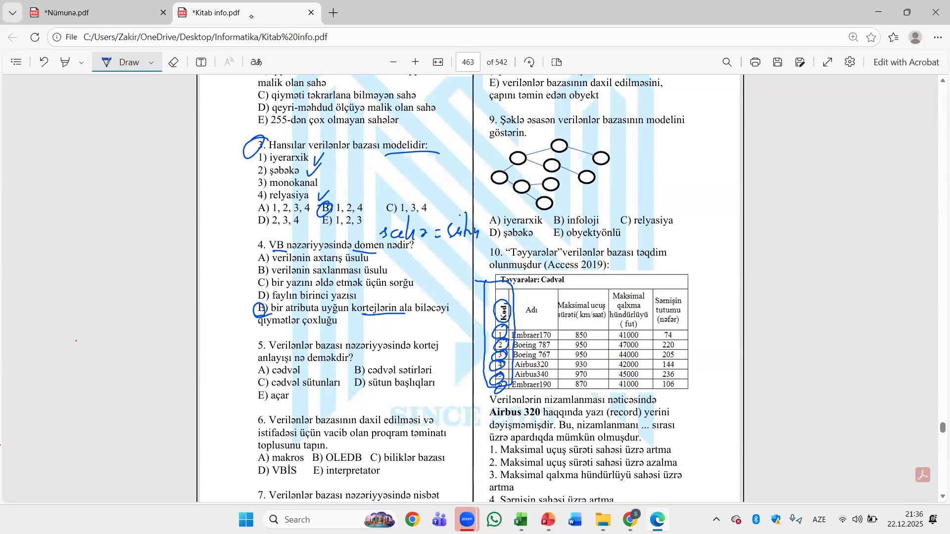
- In question 5, underline "kortej" and "sətirləri" and circle answer B
{"action": "left_click_drag", "start_coordinate": [418, 352], "coordinate": [454, 349]}
{"action": "left_click_drag", "start_coordinate": [363, 365], "coordinate": [431, 373]}
- Trace the nodes and links of question 9's diagram and mark answer A (iyerarxik)
{"action": "scroll", "coordinate": [558, 216], "scroll_direction": "up", "scroll_amount": 1}
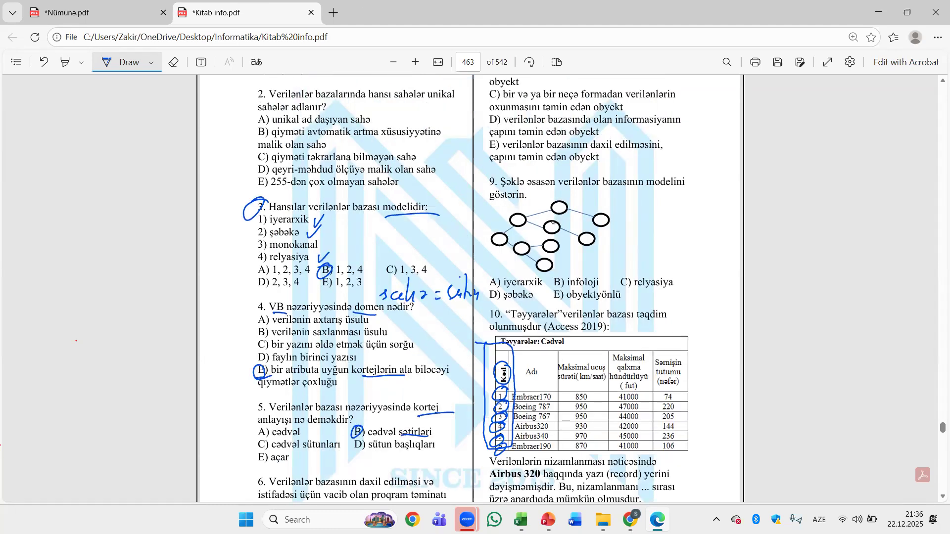
{"action": "mouse_move", "coordinate": [566, 201]}
{"action": "left_mouse_down"}
{"action": "mouse_move", "coordinate": [520, 215]}
{"action": "mouse_move", "coordinate": [602, 221]}
{"action": "left_mouse_up"}
{"action": "mouse_move", "coordinate": [526, 211]}
{"action": "left_mouse_down"}
{"action": "mouse_move", "coordinate": [489, 242]}
{"action": "mouse_move", "coordinate": [547, 232]}
{"action": "mouse_move", "coordinate": [578, 240]}
{"action": "mouse_move", "coordinate": [527, 247]}
{"action": "mouse_move", "coordinate": [540, 246]}
{"action": "left_mouse_up"}
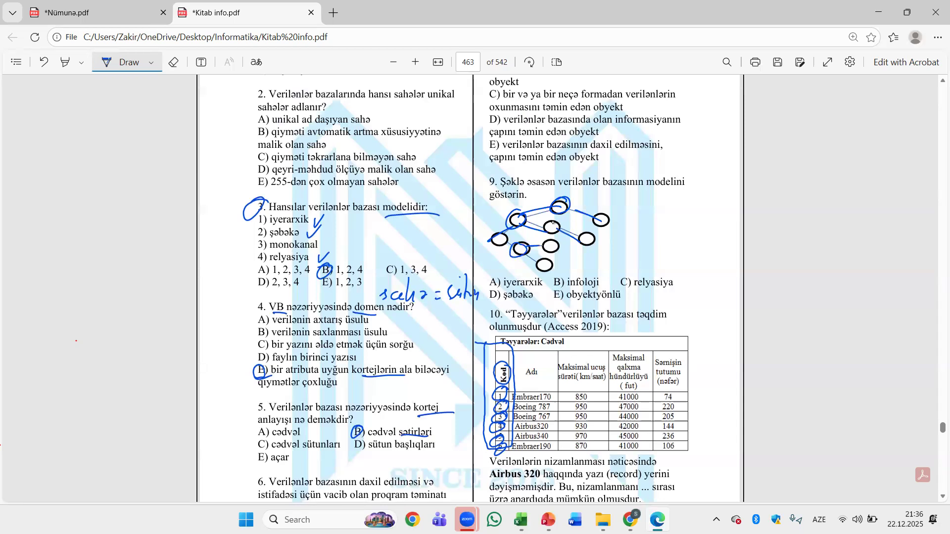
{"action": "mouse_move", "coordinate": [501, 273]}
{"action": "left_mouse_down"}
{"action": "mouse_move", "coordinate": [488, 273]}
{"action": "mouse_move", "coordinate": [502, 277]}
{"action": "left_mouse_up"}
- On page 467, circle the two top nodes of question 50's diagram, trace its crossing links, and mark answer C (şəbəkə)
{"action": "scroll", "coordinate": [487, 260], "scroll_direction": "down", "scroll_amount": 20}
{"action": "scroll", "coordinate": [487, 261], "scroll_direction": "down", "scroll_amount": 20}
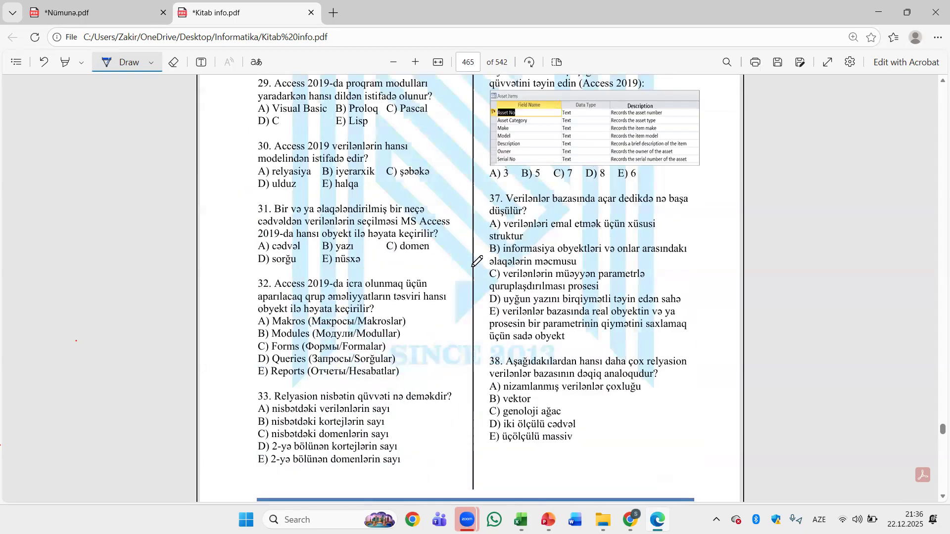
{"action": "scroll", "coordinate": [458, 264], "scroll_direction": "down", "scroll_amount": 10}
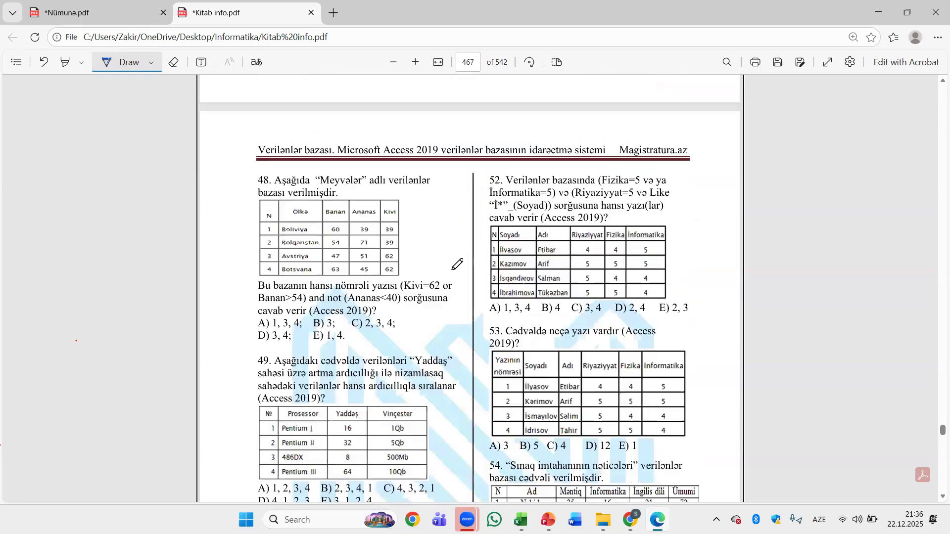
{"action": "scroll", "coordinate": [457, 264], "scroll_direction": "down", "scroll_amount": 2}
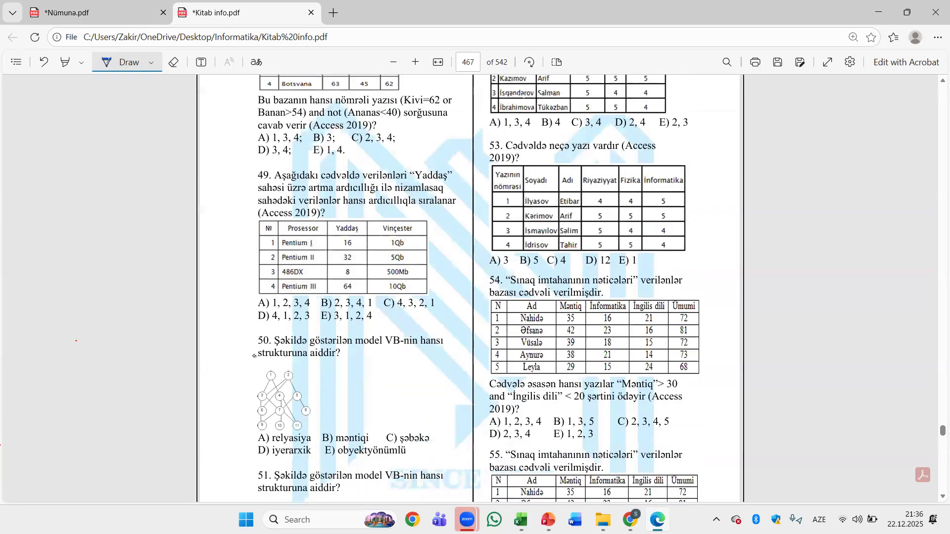
{"action": "mouse_move", "coordinate": [275, 372]}
{"action": "left_mouse_down"}
{"action": "mouse_move", "coordinate": [264, 379]}
{"action": "mouse_move", "coordinate": [296, 368]}
{"action": "mouse_move", "coordinate": [278, 388]}
{"action": "mouse_move", "coordinate": [289, 376]}
{"action": "mouse_move", "coordinate": [278, 409]}
{"action": "left_mouse_up"}
{"action": "left_click_drag", "start_coordinate": [285, 396], "coordinate": [294, 408]}
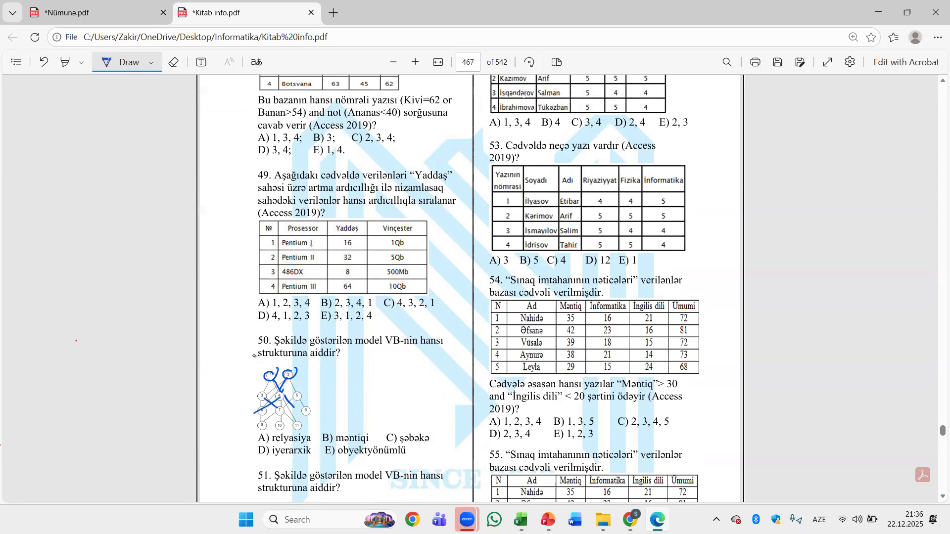
{"action": "left_click_drag", "start_coordinate": [397, 422], "coordinate": [389, 434]}
- On page 466, circle question 39's number and its table's four column headings, and circle answer D (4)
{"action": "scroll", "coordinate": [291, 424], "scroll_direction": "up", "scroll_amount": 10}
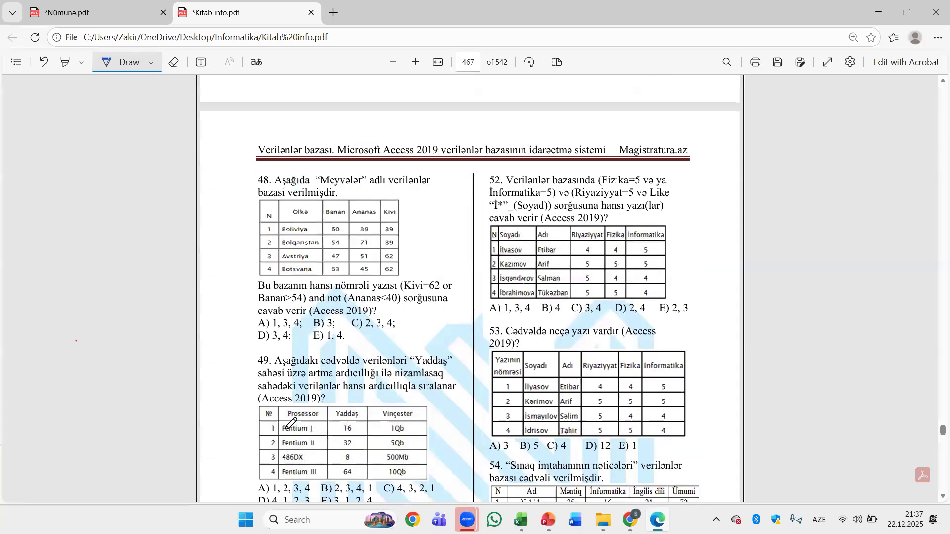
{"action": "scroll", "coordinate": [365, 318], "scroll_direction": "up", "scroll_amount": 10}
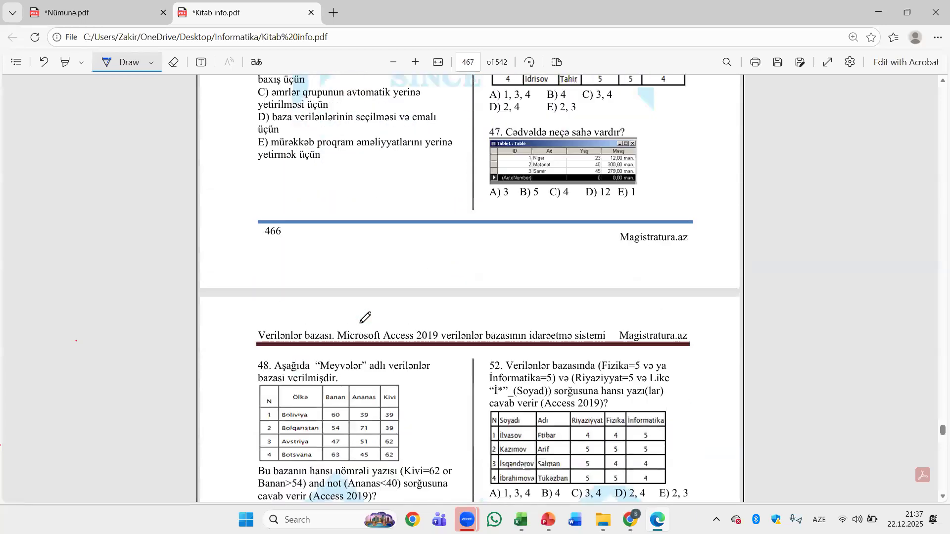
{"action": "scroll", "coordinate": [366, 318], "scroll_direction": "down", "scroll_amount": 3}
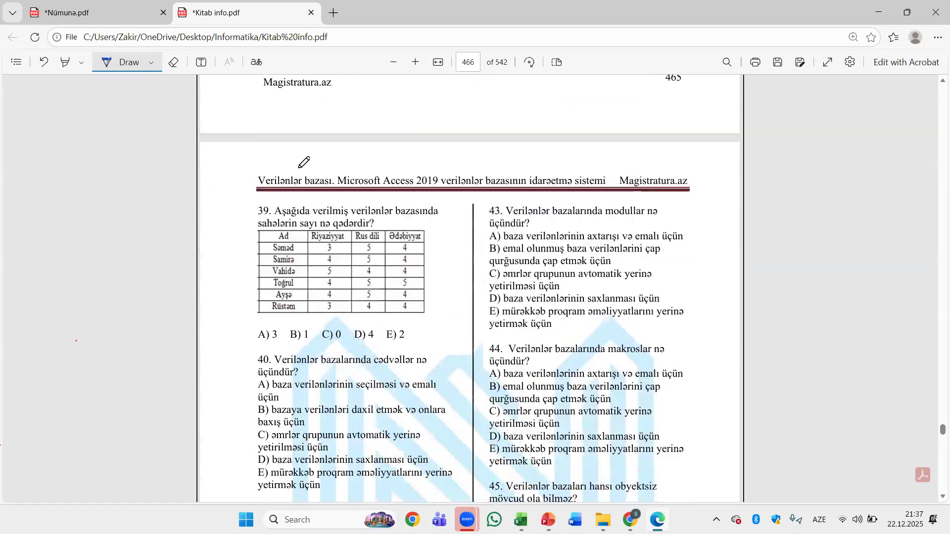
{"action": "mouse_move", "coordinate": [270, 199]}
{"action": "left_mouse_down"}
{"action": "mouse_move", "coordinate": [257, 201]}
{"action": "mouse_move", "coordinate": [278, 197]}
{"action": "left_mouse_up"}
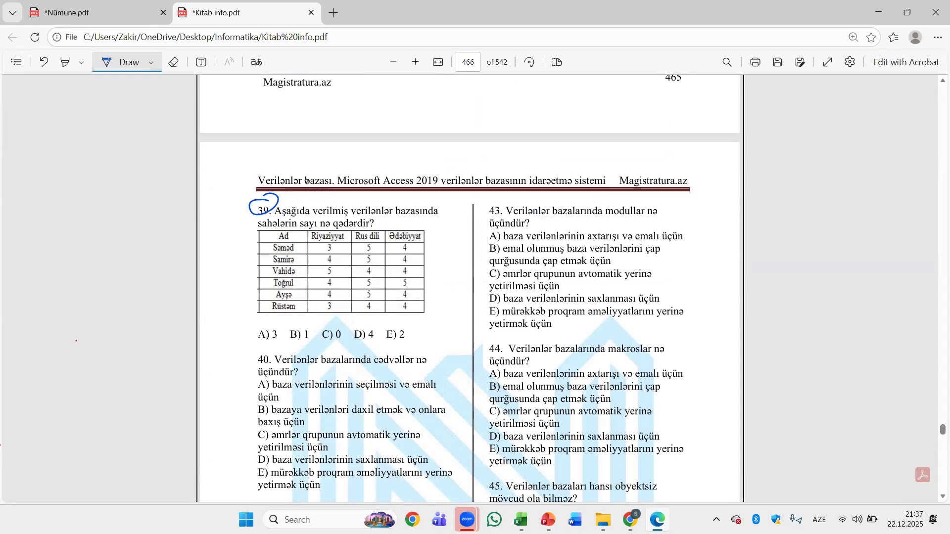
{"action": "mouse_move", "coordinate": [296, 229]}
{"action": "left_mouse_down"}
{"action": "mouse_move", "coordinate": [271, 240]}
{"action": "mouse_move", "coordinate": [421, 233]}
{"action": "left_mouse_up"}
{"action": "left_click_drag", "start_coordinate": [368, 327], "coordinate": [375, 341]}
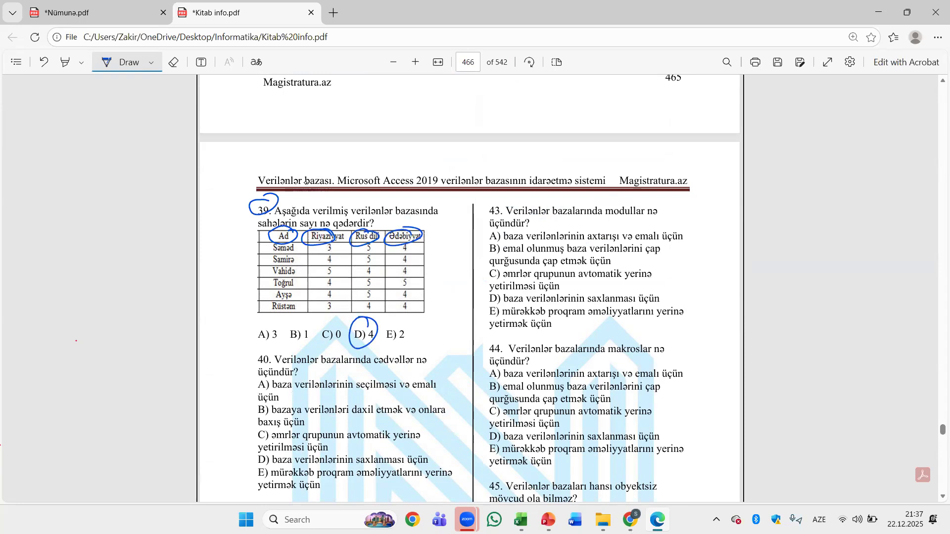
- On page 465, underline question 33's number and mark the word "qüvvəti"
{"action": "scroll", "coordinate": [470, 245], "scroll_direction": "up", "scroll_amount": 5}
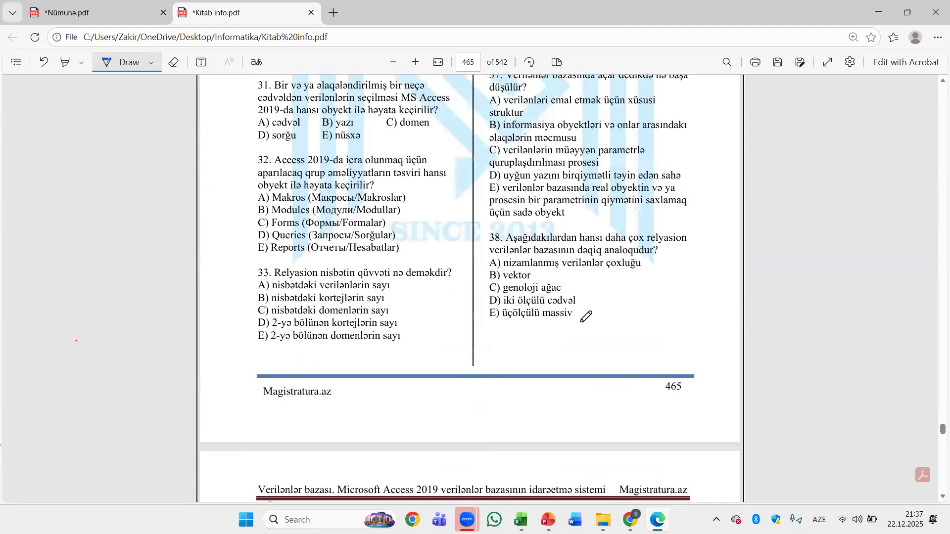
{"action": "left_click_drag", "start_coordinate": [253, 279], "coordinate": [281, 280]}
{"action": "left_click_drag", "start_coordinate": [369, 280], "coordinate": [372, 279]}
- In Nümunə.pdf, underline "gücü" in note 4, and "qüvvəti" and "sütunların" in note 5
{"action": "left_click", "coordinate": [119, 11]}
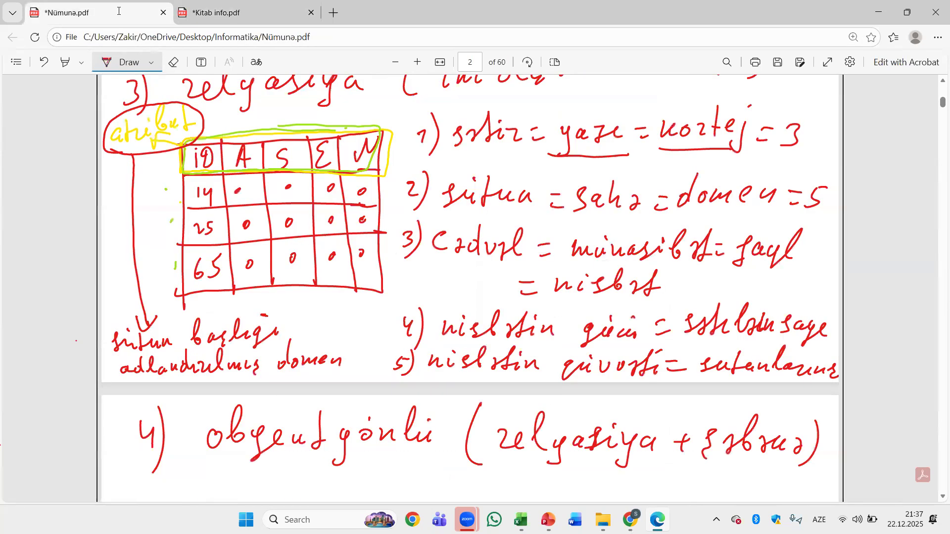
{"action": "left_click_drag", "start_coordinate": [567, 343], "coordinate": [619, 341]}
{"action": "left_click_drag", "start_coordinate": [561, 380], "coordinate": [635, 377]}
{"action": "left_click_drag", "start_coordinate": [711, 378], "coordinate": [767, 381]}
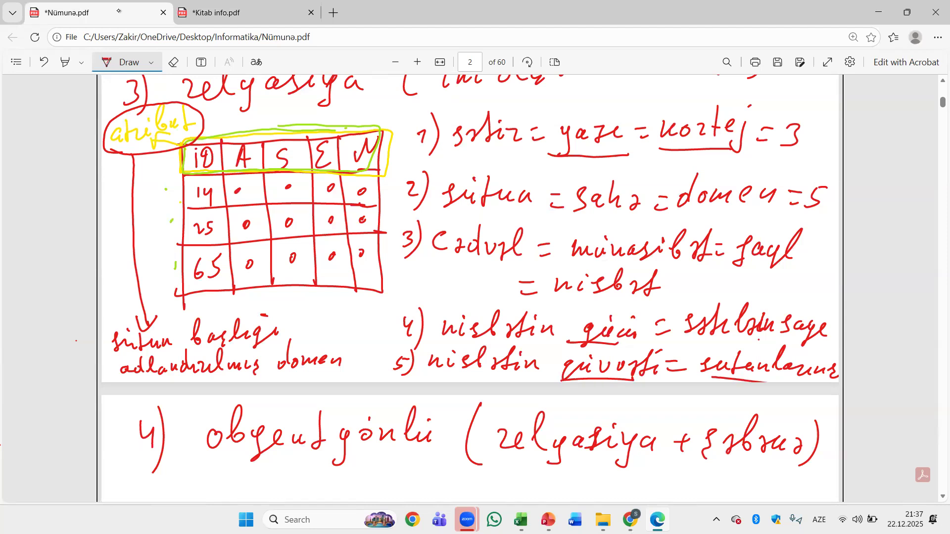
- Back in Kitab info.pdf, handwrite "sütun = sahə = domen" below question 33 and circle answer C
{"action": "left_click", "coordinate": [277, 12]}
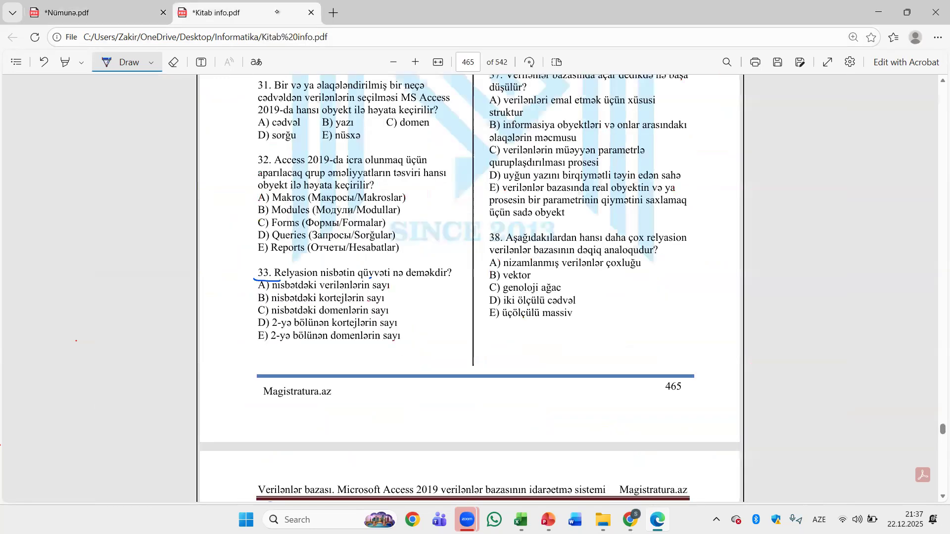
{"action": "mouse_move", "coordinate": [229, 359]}
{"action": "left_mouse_down"}
{"action": "mouse_move", "coordinate": [220, 373]}
{"action": "mouse_move", "coordinate": [249, 378]}
{"action": "left_mouse_up"}
{"action": "left_click", "coordinate": [238, 355]}
{"action": "left_click", "coordinate": [252, 352]}
{"action": "left_click_drag", "start_coordinate": [248, 370], "coordinate": [308, 365]}
{"action": "mouse_move", "coordinate": [300, 371]}
{"action": "left_mouse_down"}
{"action": "mouse_move", "coordinate": [342, 366]}
{"action": "mouse_move", "coordinate": [335, 372]}
{"action": "left_mouse_up"}
{"action": "mouse_move", "coordinate": [358, 363]}
{"action": "left_mouse_down"}
{"action": "mouse_move", "coordinate": [350, 369]}
{"action": "mouse_move", "coordinate": [363, 372]}
{"action": "left_mouse_up"}
{"action": "left_click_drag", "start_coordinate": [367, 355], "coordinate": [376, 373]}
{"action": "mouse_move", "coordinate": [384, 368]}
{"action": "left_mouse_down"}
{"action": "mouse_move", "coordinate": [389, 378]}
{"action": "mouse_move", "coordinate": [410, 366]}
{"action": "left_mouse_up"}
{"action": "left_click_drag", "start_coordinate": [402, 372], "coordinate": [427, 363]}
{"action": "mouse_move", "coordinate": [444, 344]}
{"action": "left_mouse_down"}
{"action": "mouse_move", "coordinate": [438, 368]}
{"action": "mouse_move", "coordinate": [450, 364]}
{"action": "left_mouse_up"}
{"action": "left_click_drag", "start_coordinate": [463, 360], "coordinate": [481, 370]}
{"action": "left_click_drag", "start_coordinate": [483, 366], "coordinate": [515, 366]}
{"action": "left_click_drag", "start_coordinate": [267, 304], "coordinate": [271, 308]}
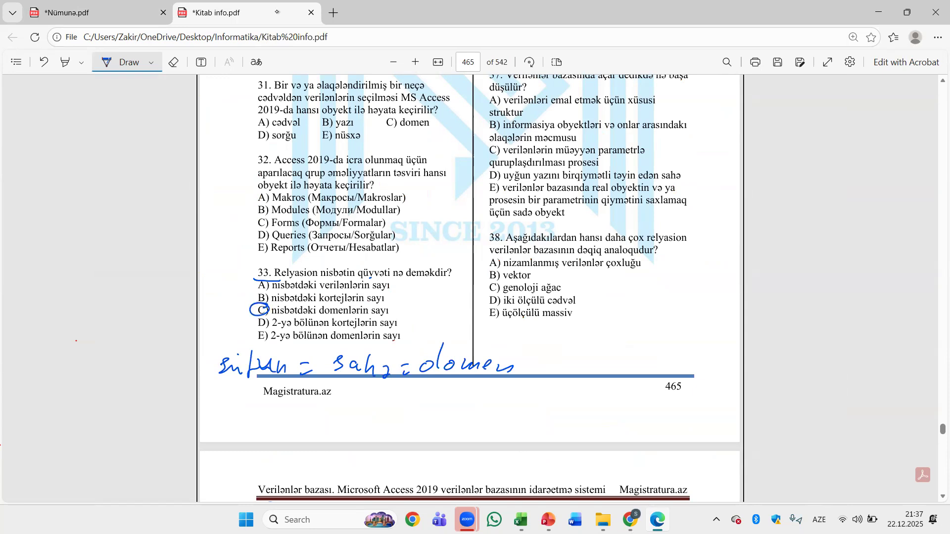
- Underline question 38's number and key words, circle answer D (iki ölçülü cədvəl), and compare it with the relyasiya heading in Nümunə.pdf
{"action": "left_click_drag", "start_coordinate": [484, 244], "coordinate": [508, 241]}
{"action": "left_click_drag", "start_coordinate": [660, 242], "coordinate": [694, 245]}
{"action": "left_click_drag", "start_coordinate": [547, 254], "coordinate": [661, 255]}
{"action": "mouse_move", "coordinate": [501, 295]}
{"action": "left_mouse_down"}
{"action": "mouse_move", "coordinate": [490, 292]}
{"action": "mouse_move", "coordinate": [502, 297]}
{"action": "left_mouse_up"}
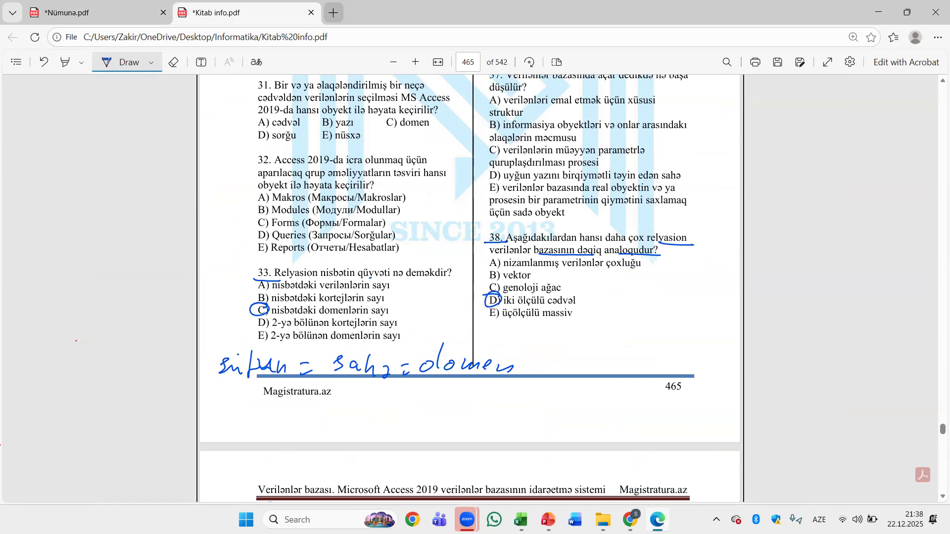
{"action": "left_click", "coordinate": [99, 11]}
{"action": "scroll", "coordinate": [341, 205], "scroll_direction": "up", "scroll_amount": 2}
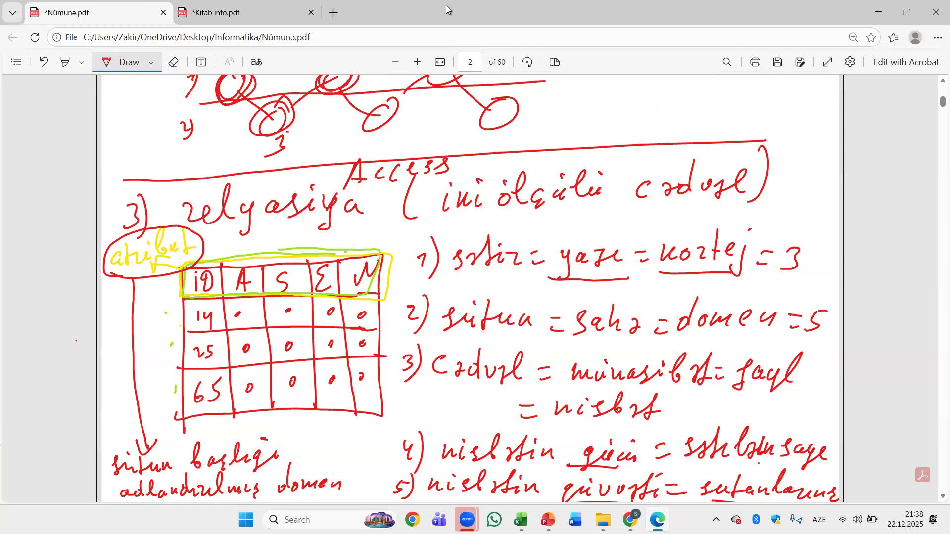
- Back in Kitab info.pdf, circle question 35's number, underline "sinif proqramlara", circle answer D (tətbiqi proqramlar), and write "VBİS" beside it
{"action": "left_click", "coordinate": [249, 6]}
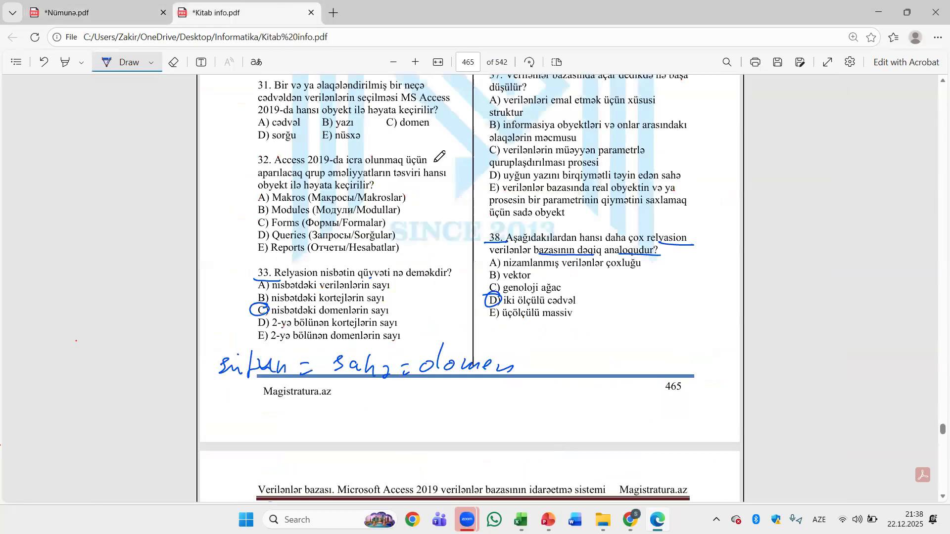
{"action": "scroll", "coordinate": [453, 192], "scroll_direction": "up", "scroll_amount": 2}
{"action": "scroll", "coordinate": [452, 192], "scroll_direction": "up", "scroll_amount": 2}
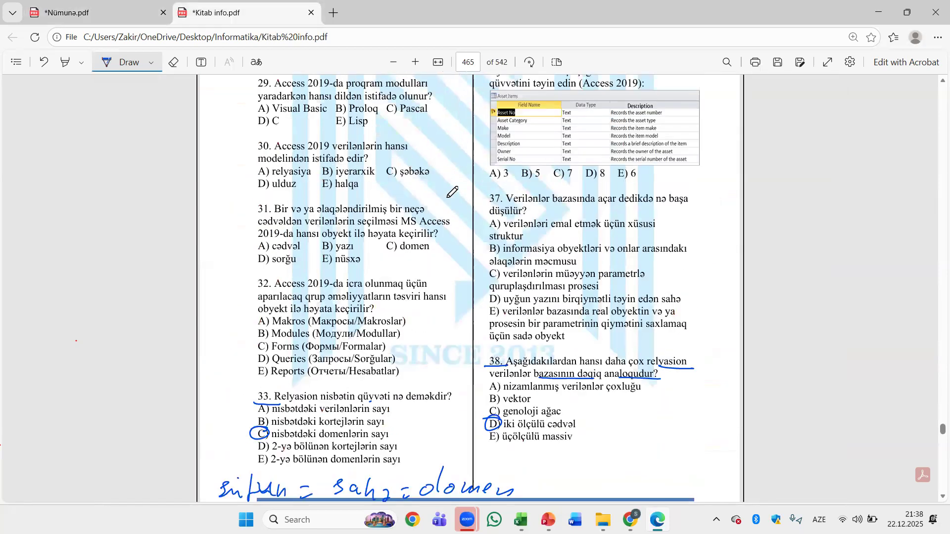
{"action": "scroll", "coordinate": [452, 192], "scroll_direction": "up", "scroll_amount": 2}
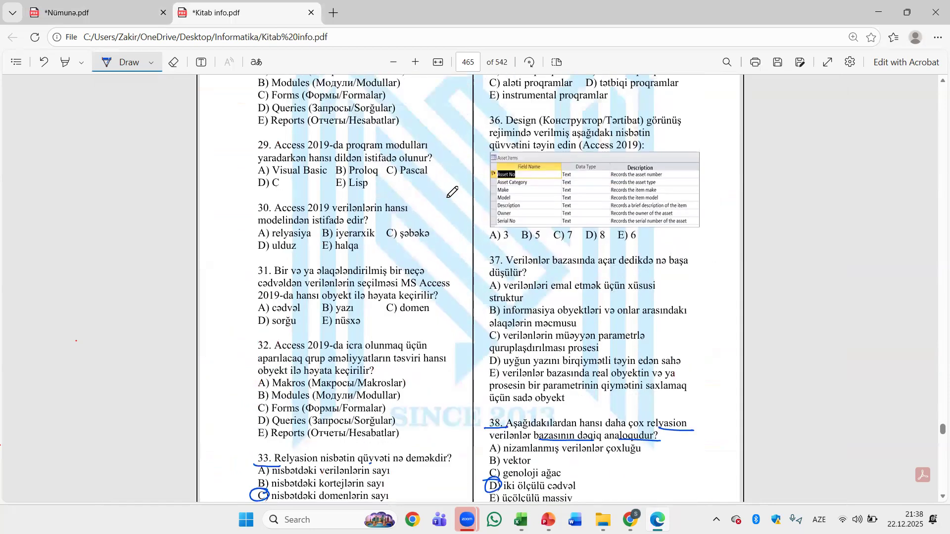
{"action": "scroll", "coordinate": [449, 198], "scroll_direction": "down", "scroll_amount": 2}
{"action": "scroll", "coordinate": [447, 207], "scroll_direction": "up", "scroll_amount": 6}
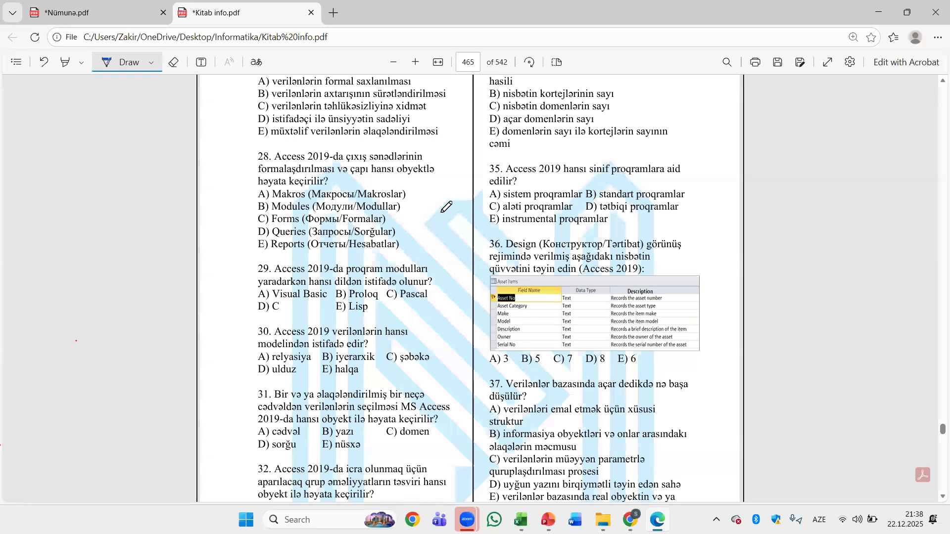
{"action": "left_click_drag", "start_coordinate": [505, 164], "coordinate": [499, 158]}
{"action": "left_click_drag", "start_coordinate": [597, 176], "coordinate": [656, 176]}
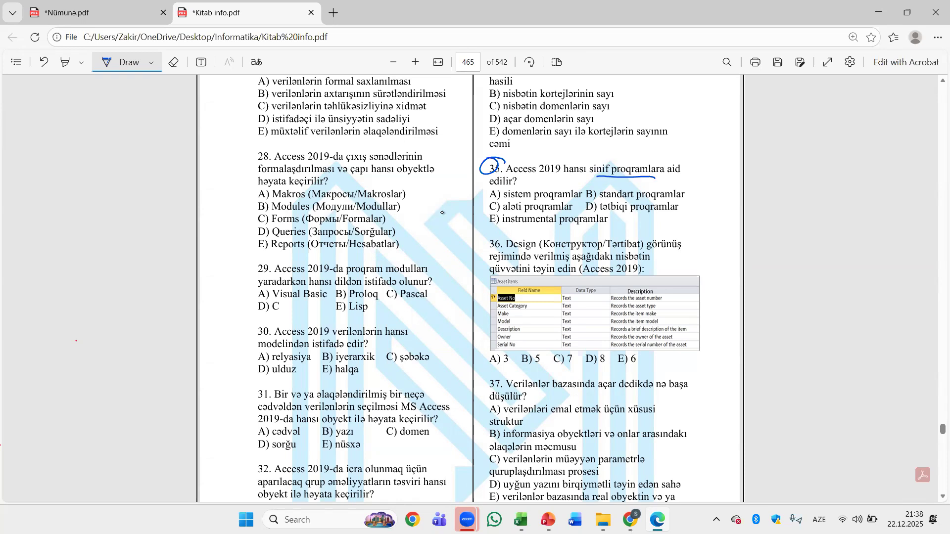
{"action": "mouse_move", "coordinate": [613, 198]}
{"action": "left_mouse_down"}
{"action": "mouse_move", "coordinate": [602, 213]}
{"action": "mouse_move", "coordinate": [656, 218]}
{"action": "mouse_move", "coordinate": [695, 201]}
{"action": "mouse_move", "coordinate": [599, 193]}
{"action": "left_mouse_up"}
{"action": "left_click_drag", "start_coordinate": [666, 217], "coordinate": [708, 232]}
{"action": "left_click_drag", "start_coordinate": [727, 222], "coordinate": [712, 234]}
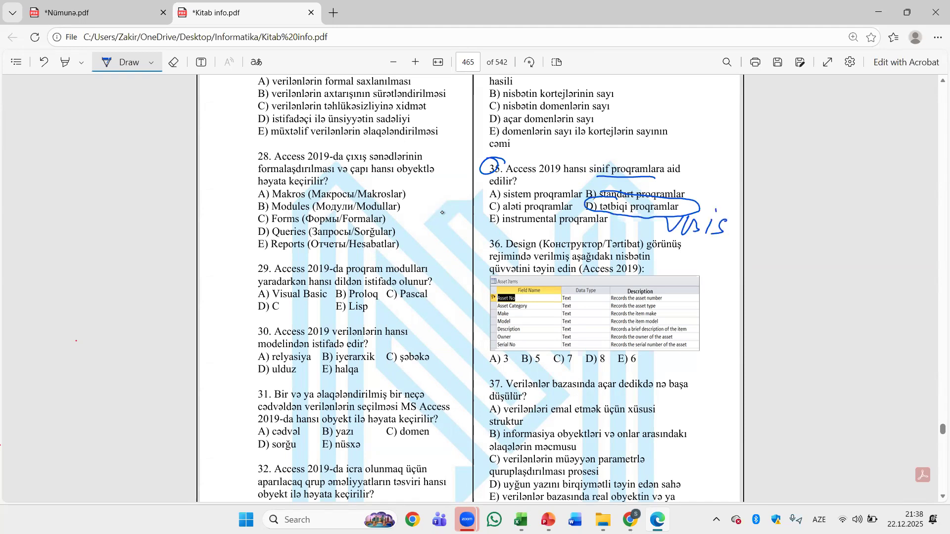
- On page 464, circle question 17's number and handwrite a short mark above "genişlənməsi"
{"action": "scroll", "coordinate": [426, 239], "scroll_direction": "up", "scroll_amount": 5}
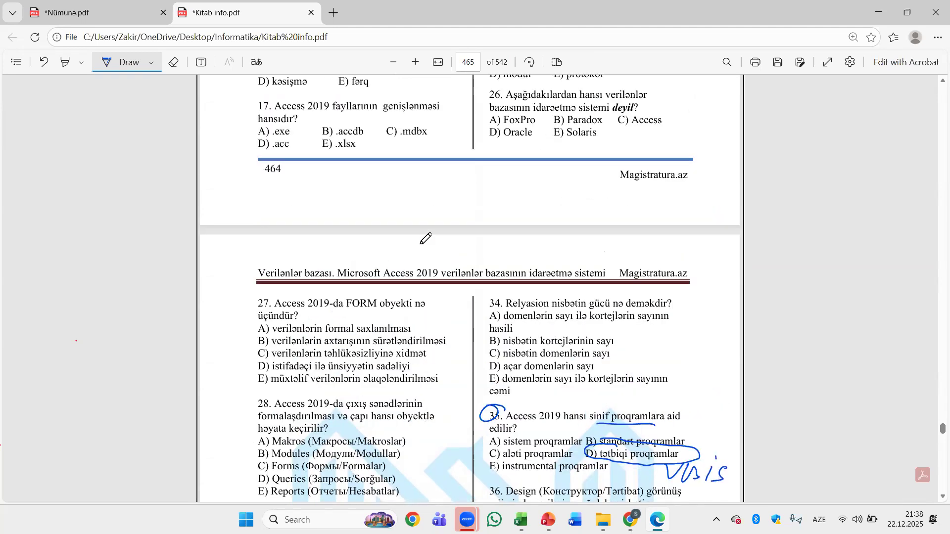
{"action": "scroll", "coordinate": [425, 239], "scroll_direction": "up", "scroll_amount": 4}
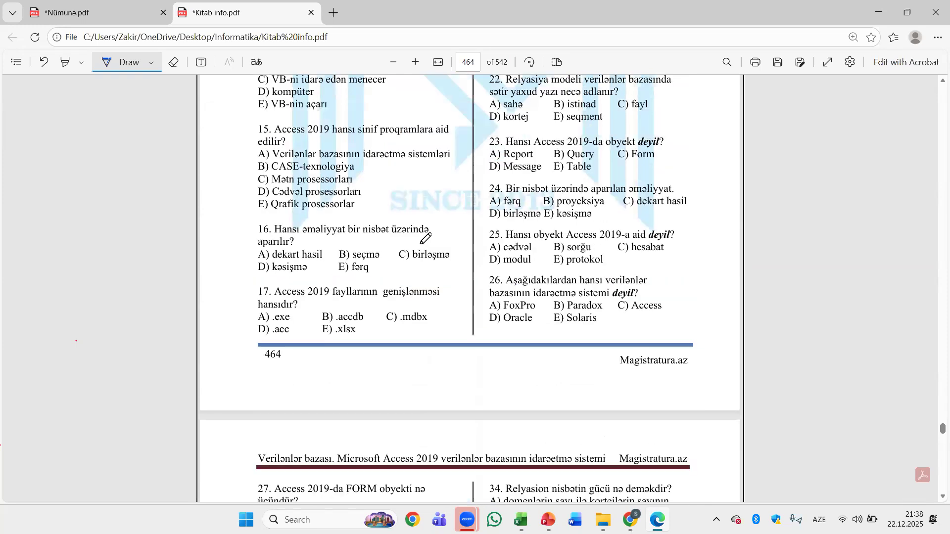
{"action": "mouse_move", "coordinate": [267, 283]}
{"action": "left_mouse_down"}
{"action": "mouse_move", "coordinate": [250, 285]}
{"action": "mouse_move", "coordinate": [265, 287]}
{"action": "left_mouse_up"}
{"action": "left_click_drag", "start_coordinate": [412, 275], "coordinate": [431, 289]}
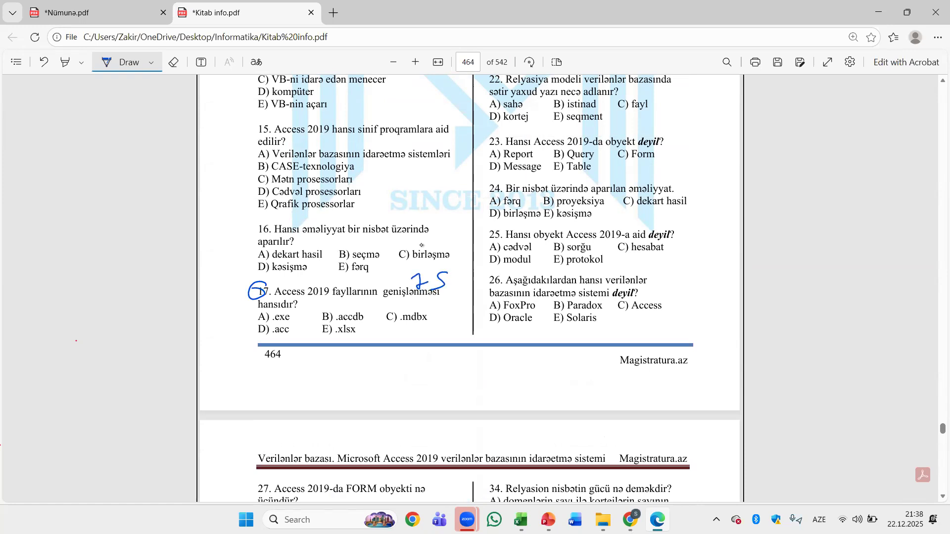
- Handwrite "VBİS → accdb, mdb, dat" below question 17, underline "VBİS", and circle answer B (.accdb)
{"action": "left_click_drag", "start_coordinate": [242, 360], "coordinate": [301, 374]}
{"action": "mouse_move", "coordinate": [323, 358]}
{"action": "left_mouse_down"}
{"action": "mouse_move", "coordinate": [310, 373]}
{"action": "mouse_move", "coordinate": [365, 365]}
{"action": "left_mouse_up"}
{"action": "mouse_move", "coordinate": [359, 358]}
{"action": "left_mouse_down"}
{"action": "mouse_move", "coordinate": [409, 372]}
{"action": "mouse_move", "coordinate": [444, 362]}
{"action": "mouse_move", "coordinate": [431, 373]}
{"action": "left_mouse_up"}
{"action": "mouse_move", "coordinate": [459, 362]}
{"action": "left_mouse_down"}
{"action": "mouse_move", "coordinate": [452, 372]}
{"action": "mouse_move", "coordinate": [459, 374]}
{"action": "left_mouse_up"}
{"action": "mouse_move", "coordinate": [469, 347]}
{"action": "left_mouse_down"}
{"action": "mouse_move", "coordinate": [466, 372]}
{"action": "mouse_move", "coordinate": [475, 369]}
{"action": "left_mouse_up"}
{"action": "mouse_move", "coordinate": [481, 372]}
{"action": "left_mouse_down"}
{"action": "mouse_move", "coordinate": [479, 382]}
{"action": "mouse_move", "coordinate": [557, 372]}
{"action": "mouse_move", "coordinate": [564, 384]}
{"action": "left_mouse_up"}
{"action": "left_click_drag", "start_coordinate": [599, 368], "coordinate": [589, 379]}
{"action": "left_click_drag", "start_coordinate": [605, 350], "coordinate": [608, 377]}
{"action": "mouse_move", "coordinate": [619, 367]}
{"action": "left_mouse_down"}
{"action": "mouse_move", "coordinate": [620, 379]}
{"action": "mouse_move", "coordinate": [633, 380]}
{"action": "left_mouse_up"}
{"action": "left_click_drag", "start_coordinate": [627, 367], "coordinate": [642, 367]}
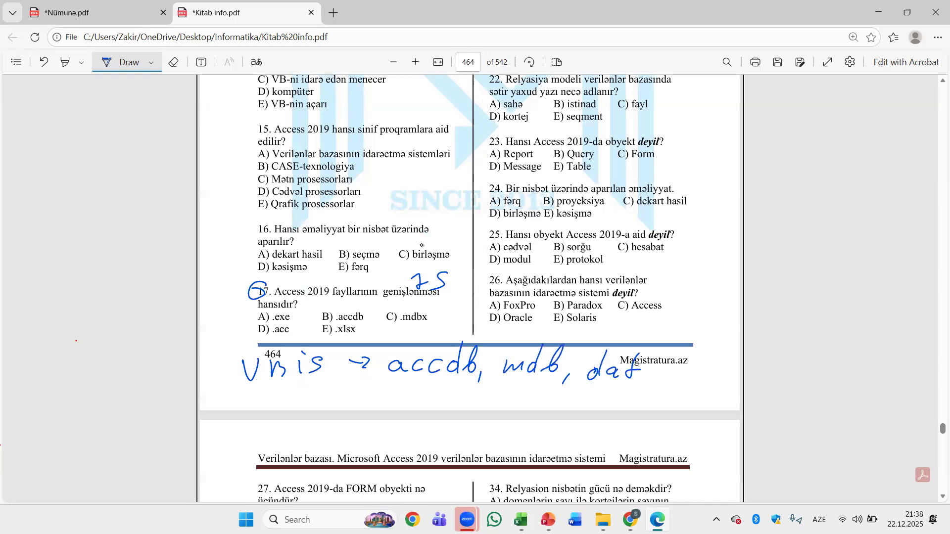
{"action": "left_click_drag", "start_coordinate": [236, 393], "coordinate": [338, 384]}
{"action": "mouse_move", "coordinate": [366, 307]}
{"action": "left_mouse_down"}
{"action": "mouse_move", "coordinate": [342, 304]}
{"action": "mouse_move", "coordinate": [346, 328]}
{"action": "mouse_move", "coordinate": [366, 300]}
{"action": "left_mouse_up"}
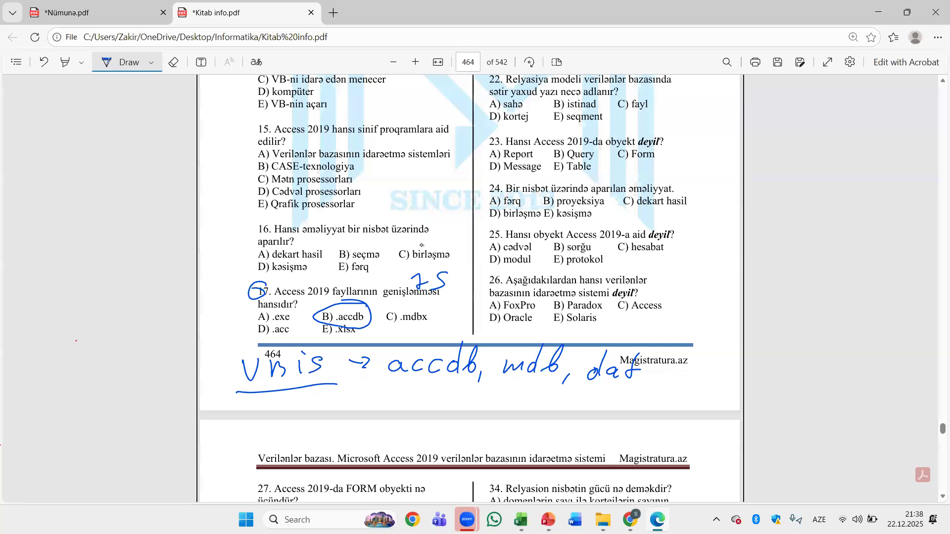
- In question 15, circle the number, underline "2019", write "tətbiqi" above the line, and mark answer A (Verilənlər bazasının idarəetmə sistemləri)
{"action": "scroll", "coordinate": [444, 244], "scroll_direction": "up", "scroll_amount": 1}
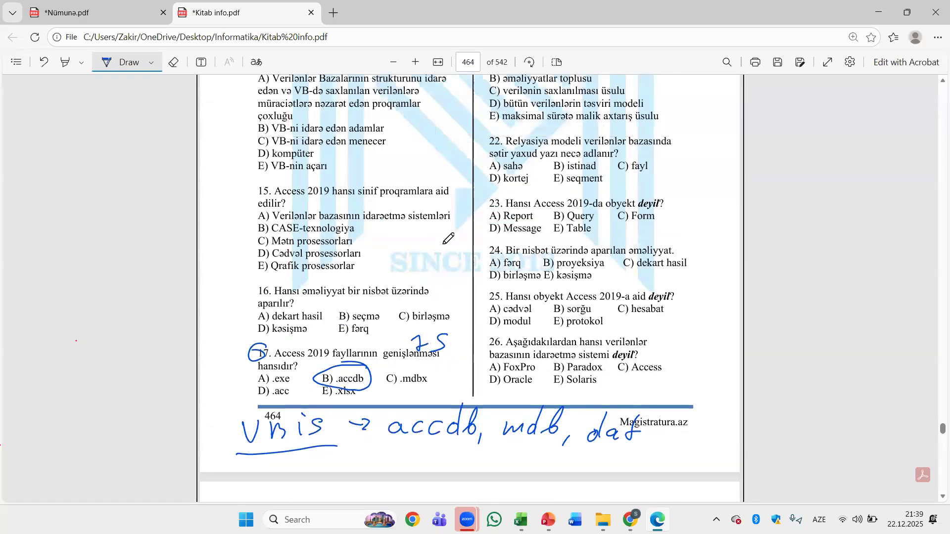
{"action": "mouse_move", "coordinate": [271, 181]}
{"action": "left_mouse_down"}
{"action": "mouse_move", "coordinate": [246, 185]}
{"action": "mouse_move", "coordinate": [339, 204]}
{"action": "left_mouse_up"}
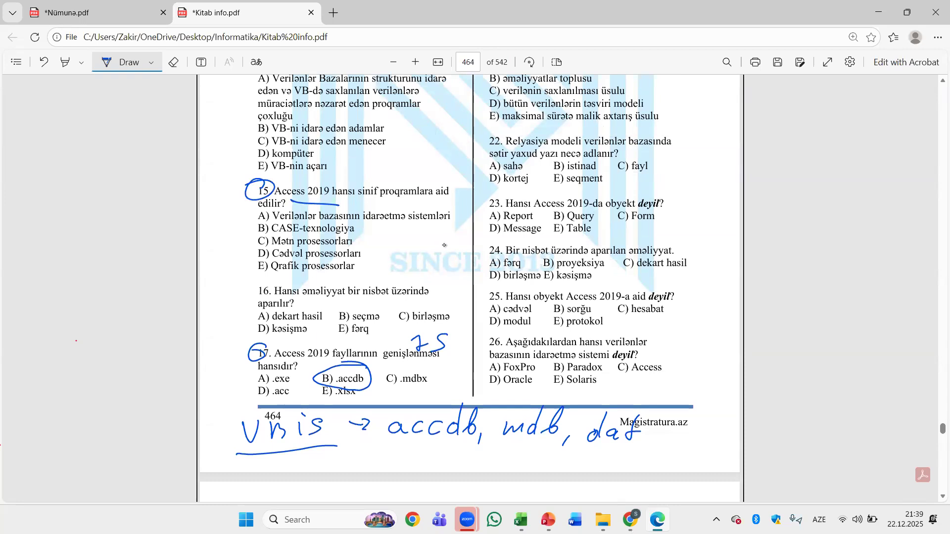
{"action": "mouse_move", "coordinate": [407, 167]}
{"action": "left_mouse_down"}
{"action": "mouse_move", "coordinate": [401, 186]}
{"action": "mouse_move", "coordinate": [444, 165]}
{"action": "mouse_move", "coordinate": [465, 188]}
{"action": "left_mouse_up"}
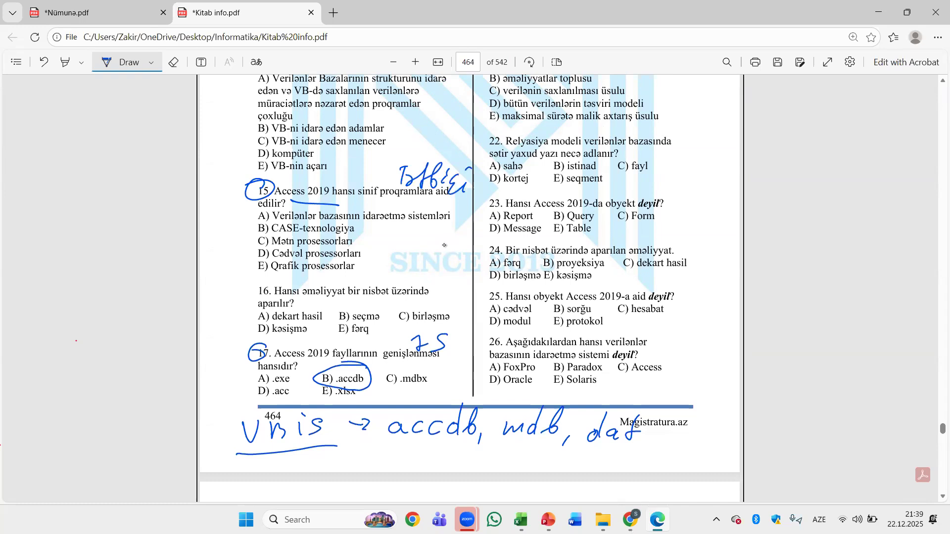
{"action": "left_click_drag", "start_coordinate": [269, 210], "coordinate": [424, 229]}
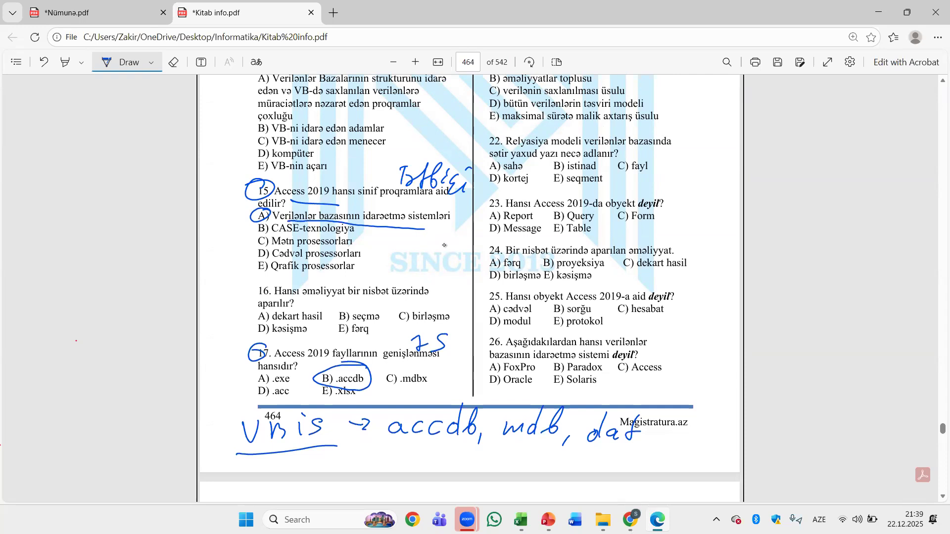
- Circle question 22's number, underline "sətir" and "yazı", and circle answer D (kortej)
{"action": "scroll", "coordinate": [613, 230], "scroll_direction": "up", "scroll_amount": 2}
{"action": "scroll", "coordinate": [620, 236], "scroll_direction": "down", "scroll_amount": 1}
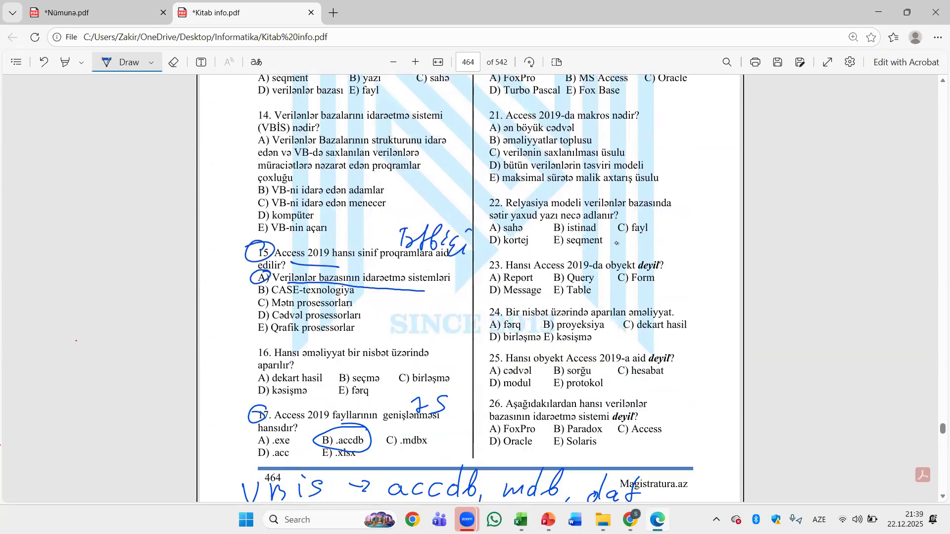
{"action": "mouse_move", "coordinate": [497, 193]}
{"action": "left_mouse_down"}
{"action": "mouse_move", "coordinate": [480, 203]}
{"action": "mouse_move", "coordinate": [509, 221]}
{"action": "mouse_move", "coordinate": [558, 223]}
{"action": "left_mouse_up"}
{"action": "mouse_move", "coordinate": [487, 250]}
{"action": "left_mouse_down"}
{"action": "mouse_move", "coordinate": [542, 249]}
{"action": "mouse_move", "coordinate": [515, 226]}
{"action": "mouse_move", "coordinate": [514, 245]}
{"action": "left_mouse_up"}
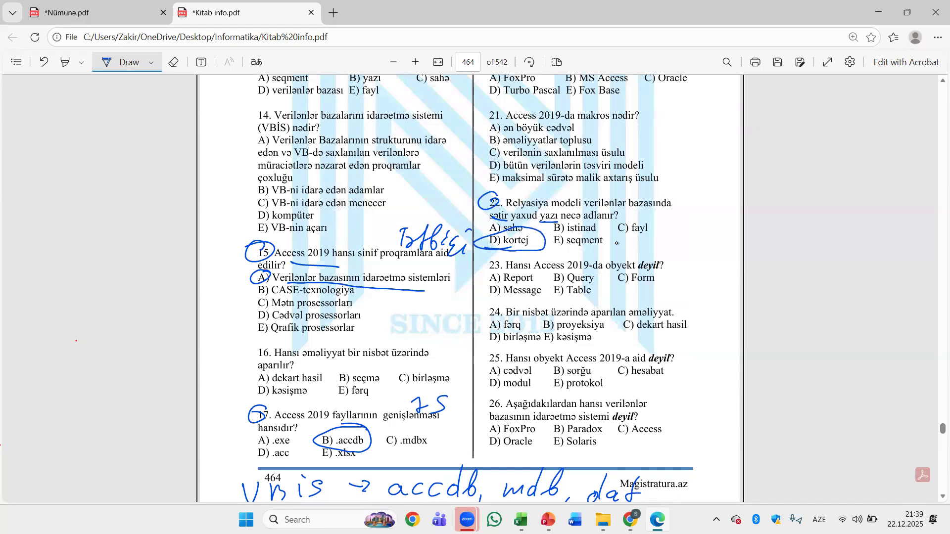
- Circle question 13's number, underline "nisbəti", and circle answer E (fayl)
{"action": "scroll", "coordinate": [492, 208], "scroll_direction": "up", "scroll_amount": 3}
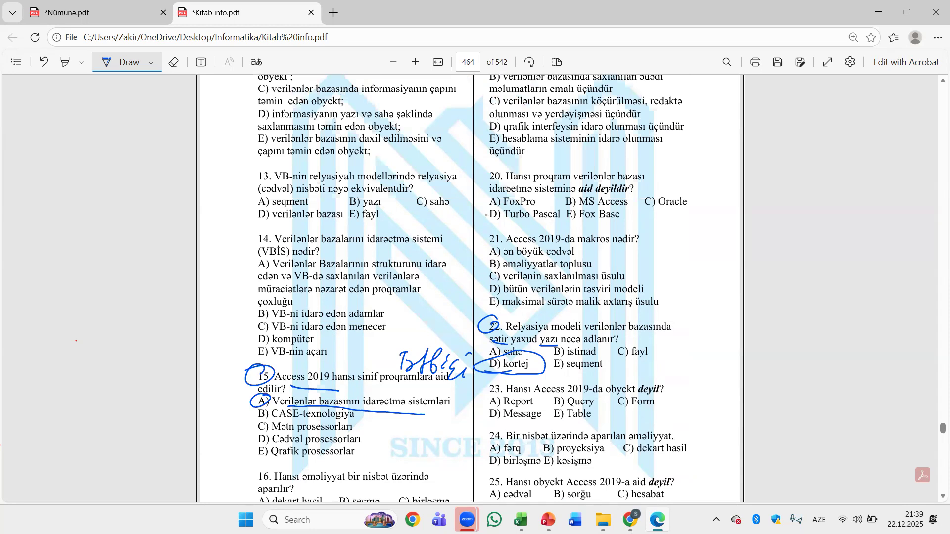
{"action": "mouse_move", "coordinate": [267, 173]}
{"action": "left_mouse_down"}
{"action": "mouse_move", "coordinate": [258, 165]}
{"action": "mouse_move", "coordinate": [269, 175]}
{"action": "left_mouse_up"}
{"action": "left_click_drag", "start_coordinate": [297, 193], "coordinate": [328, 197]}
{"action": "mouse_move", "coordinate": [348, 226]}
{"action": "left_mouse_down"}
{"action": "mouse_move", "coordinate": [366, 207]}
{"action": "mouse_move", "coordinate": [349, 220]}
{"action": "left_mouse_up"}
- In Nümunə.pdf, underline "cədvəl", "münasibət", "fayl" and "nisbət" in note 3, and return to Kitab info.pdf
{"action": "left_click", "coordinate": [147, 11]}
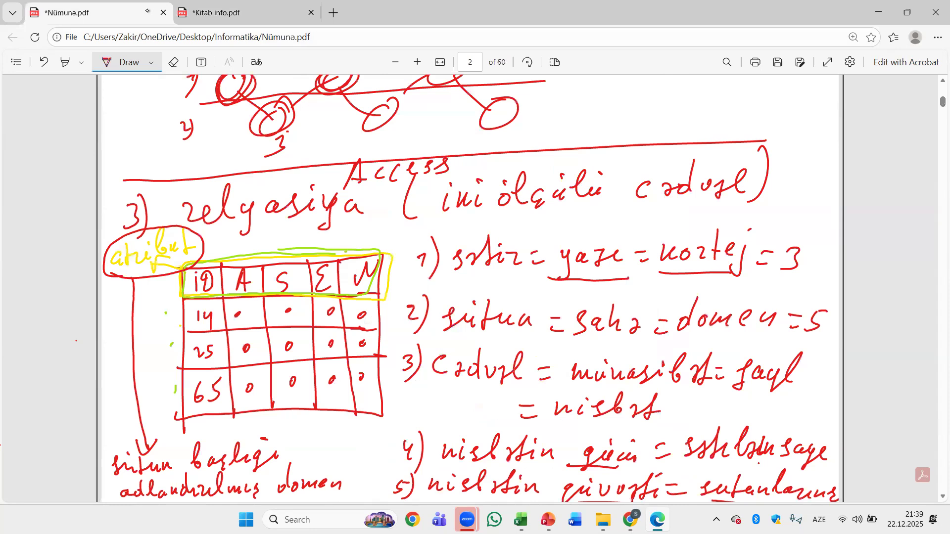
{"action": "scroll", "coordinate": [434, 273], "scroll_direction": "down", "scroll_amount": 3}
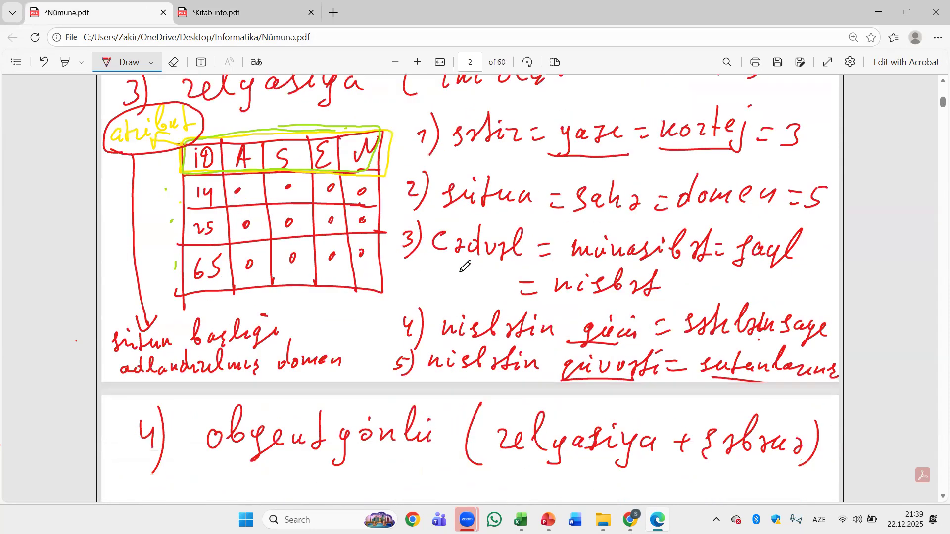
{"action": "left_click_drag", "start_coordinate": [425, 258], "coordinate": [497, 263]}
{"action": "left_click_drag", "start_coordinate": [572, 263], "coordinate": [805, 272]}
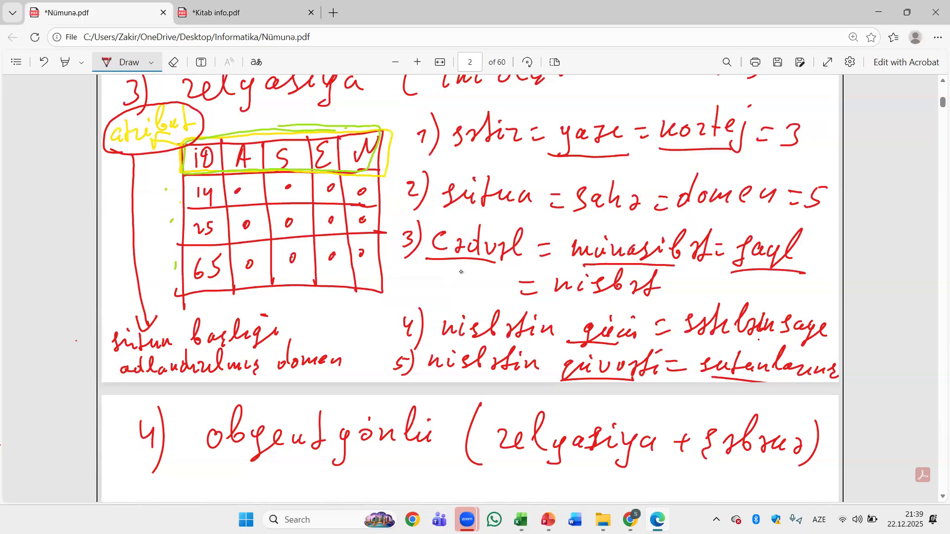
{"action": "left_click_drag", "start_coordinate": [571, 295], "coordinate": [676, 296]}
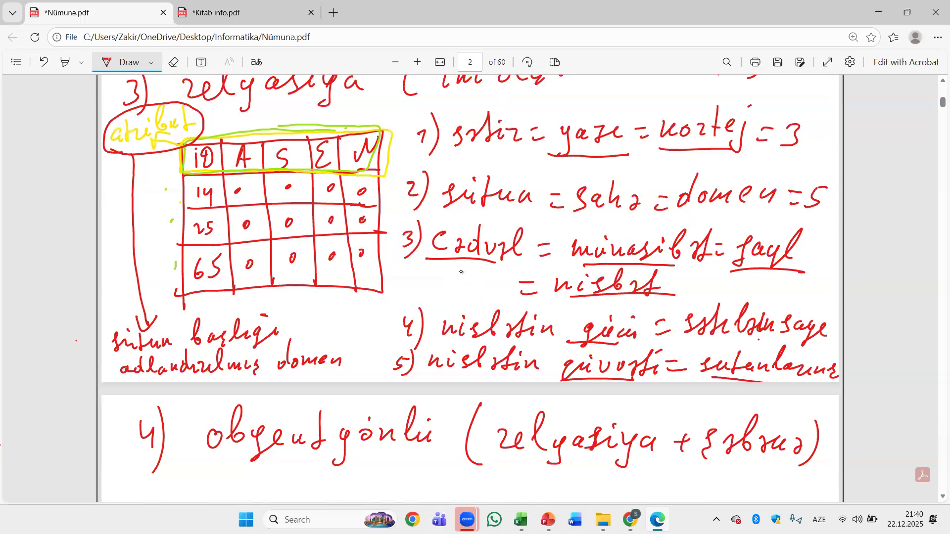
{"action": "left_click", "coordinate": [277, 10]}
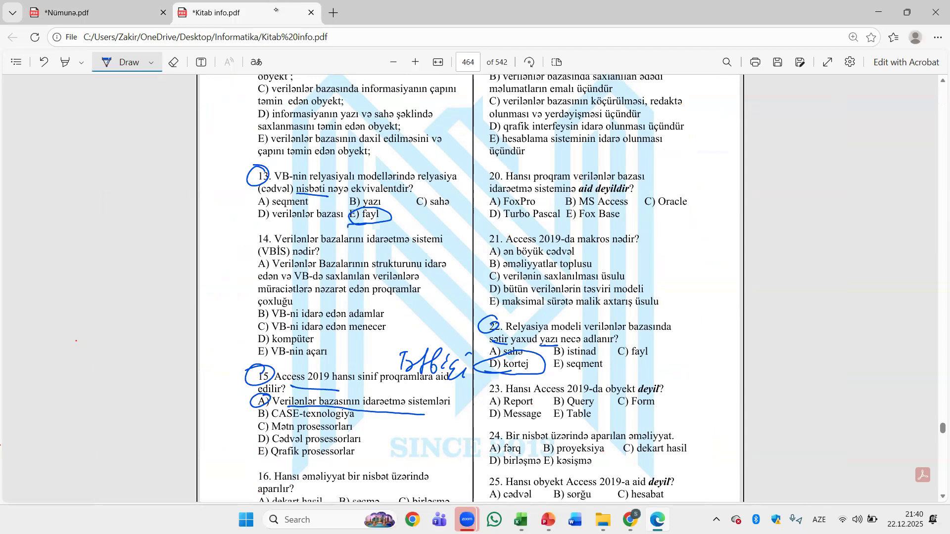
- In question 14, circle the number, underline "bazalarını idarəetmə sistemi" and "proqramlar", strike the wrong options and circle answer A
{"action": "mouse_move", "coordinate": [272, 229]}
{"action": "left_mouse_down"}
{"action": "mouse_move", "coordinate": [251, 236]}
{"action": "mouse_move", "coordinate": [271, 238]}
{"action": "left_mouse_up"}
{"action": "left_click_drag", "start_coordinate": [315, 246], "coordinate": [443, 241]}
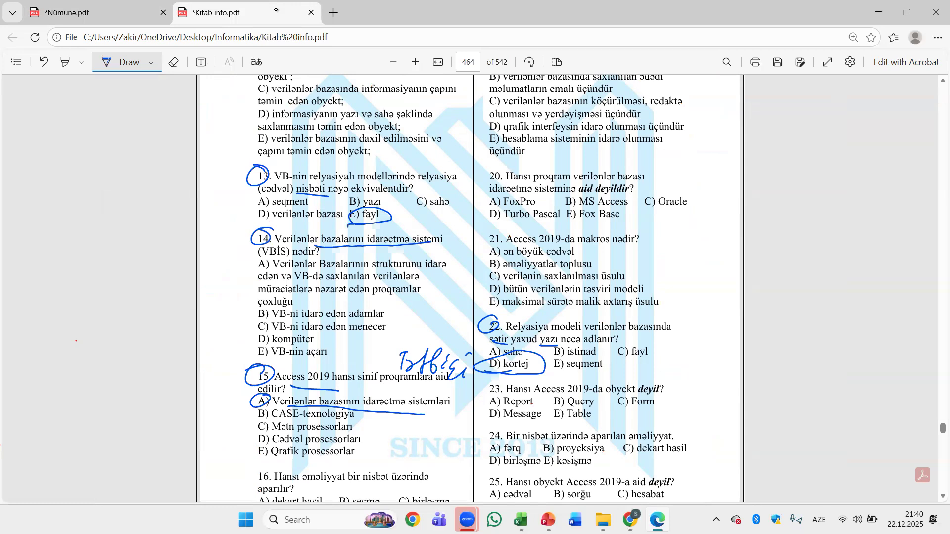
{"action": "left_click_drag", "start_coordinate": [357, 320], "coordinate": [375, 312]}
{"action": "mouse_move", "coordinate": [298, 345]}
{"action": "left_mouse_down"}
{"action": "mouse_move", "coordinate": [366, 316]}
{"action": "mouse_move", "coordinate": [340, 339]}
{"action": "left_mouse_up"}
{"action": "left_click_drag", "start_coordinate": [268, 258], "coordinate": [251, 258]}
{"action": "left_click_drag", "start_coordinate": [363, 300], "coordinate": [451, 289]}
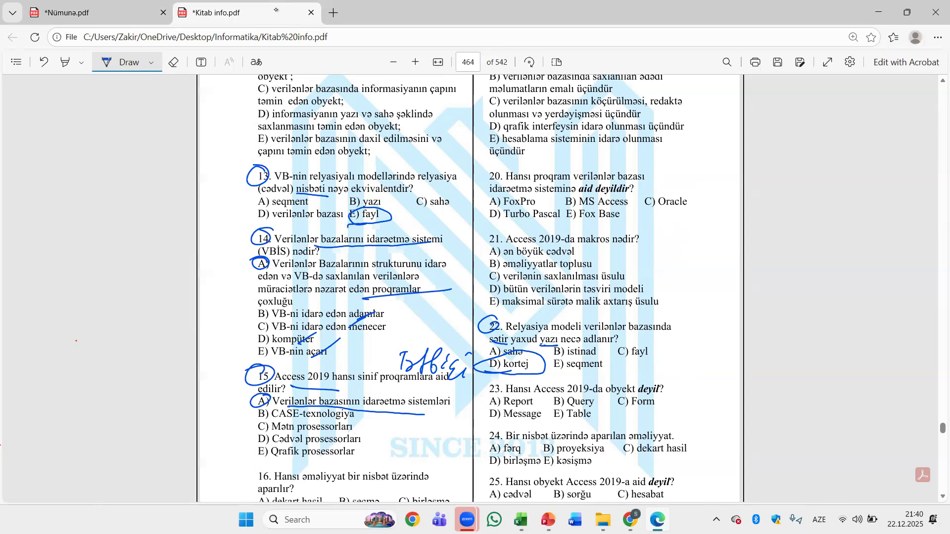
- Circle question 20's number and answer D (Turbo Pascal), and write "p.dili" under "Pascal"
{"action": "mouse_move", "coordinate": [504, 178]}
{"action": "left_mouse_down"}
{"action": "mouse_move", "coordinate": [496, 167]}
{"action": "mouse_move", "coordinate": [501, 174]}
{"action": "left_mouse_up"}
{"action": "left_click_drag", "start_coordinate": [535, 225], "coordinate": [567, 221]}
{"action": "mouse_move", "coordinate": [501, 209]}
{"action": "left_mouse_down"}
{"action": "mouse_move", "coordinate": [521, 231]}
{"action": "mouse_move", "coordinate": [533, 222]}
{"action": "mouse_move", "coordinate": [550, 231]}
{"action": "left_mouse_up"}
{"action": "left_click_drag", "start_coordinate": [559, 224], "coordinate": [558, 232]}
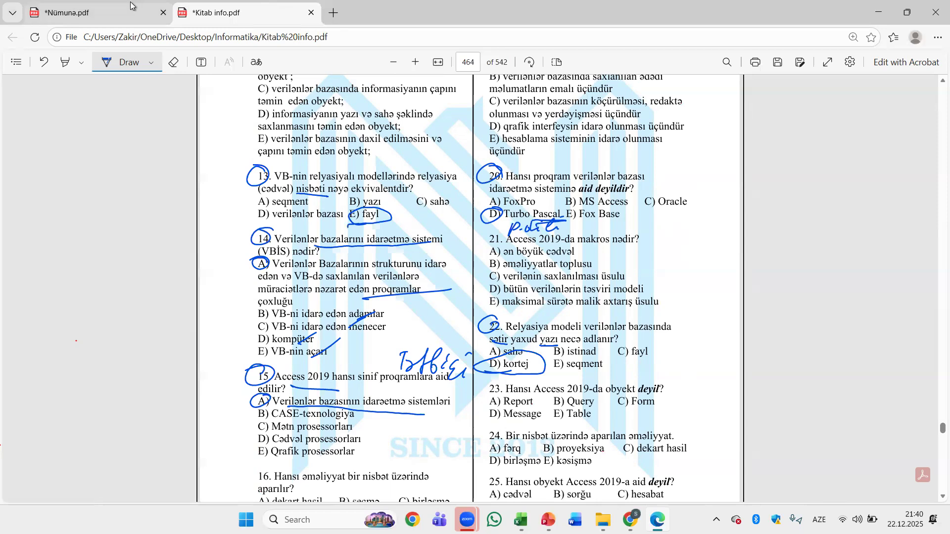
- In Nümunə.pdf, draw a dividing line below the page 3 note and write the underlined heading "Obyektlər"
{"action": "left_click", "coordinate": [113, 8]}
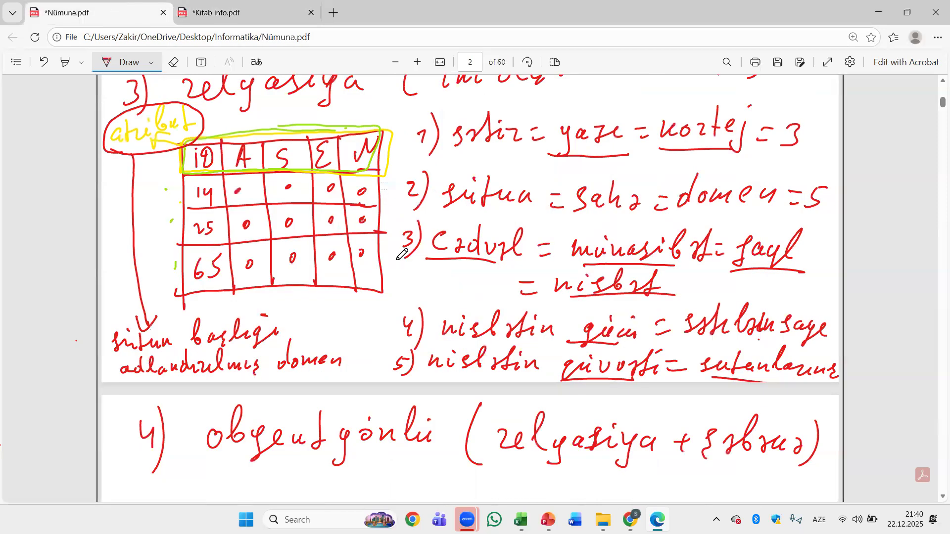
{"action": "scroll", "coordinate": [445, 252], "scroll_direction": "down", "scroll_amount": 1}
{"action": "scroll", "coordinate": [452, 253], "scroll_direction": "down", "scroll_amount": 5}
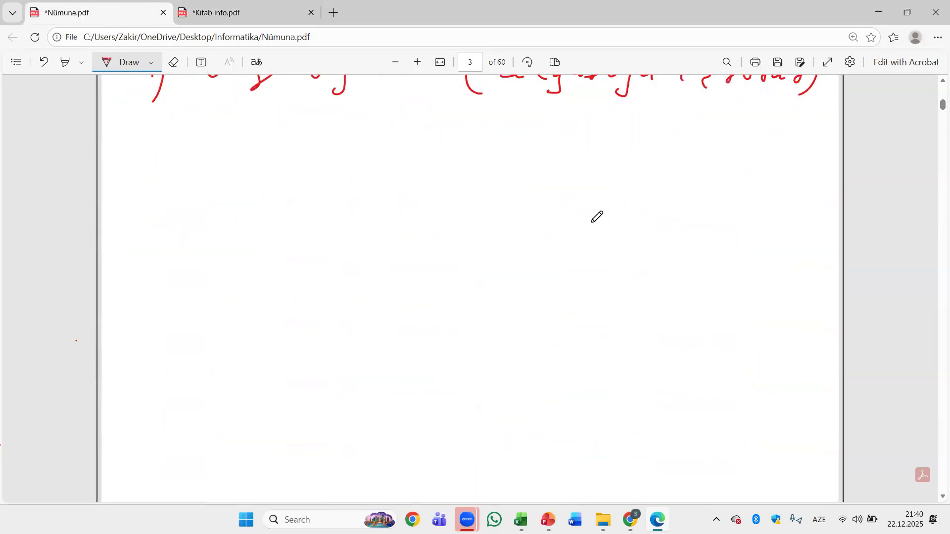
{"action": "left_click_drag", "start_coordinate": [108, 117], "coordinate": [838, 123]}
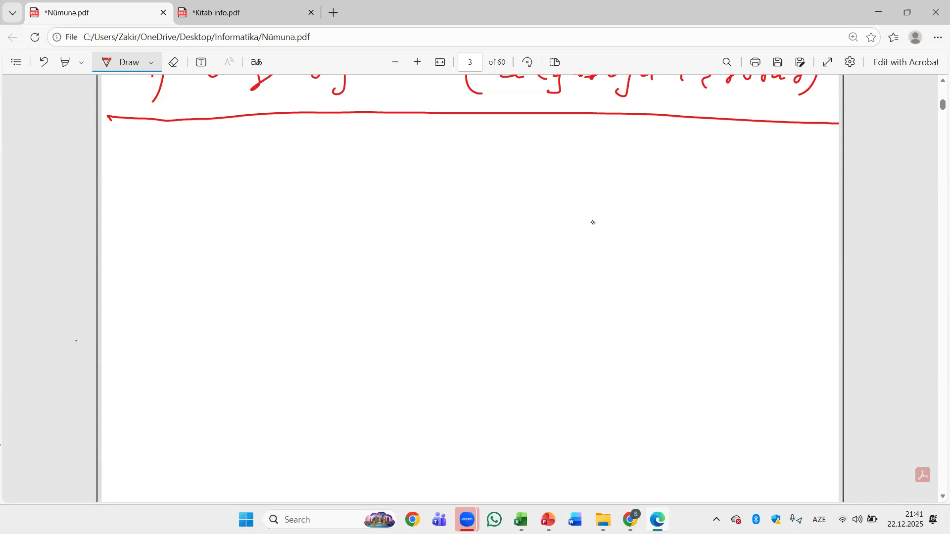
{"action": "mouse_move", "coordinate": [208, 153]}
{"action": "left_mouse_down"}
{"action": "mouse_move", "coordinate": [238, 150]}
{"action": "mouse_move", "coordinate": [234, 167]}
{"action": "mouse_move", "coordinate": [281, 176]}
{"action": "mouse_move", "coordinate": [319, 158]}
{"action": "left_mouse_up"}
{"action": "mouse_move", "coordinate": [327, 149]}
{"action": "left_mouse_down"}
{"action": "mouse_move", "coordinate": [322, 176]}
{"action": "mouse_move", "coordinate": [356, 171]}
{"action": "left_mouse_up"}
{"action": "left_click_drag", "start_coordinate": [352, 163], "coordinate": [396, 166]}
{"action": "left_click_drag", "start_coordinate": [196, 190], "coordinate": [432, 180]}
- Write list item "1) Cədvəl" in red under the "Obyektlər" heading
{"action": "left_click_drag", "start_coordinate": [139, 241], "coordinate": [145, 257]}
{"action": "left_click_drag", "start_coordinate": [149, 211], "coordinate": [149, 270]}
{"action": "mouse_move", "coordinate": [223, 229]}
{"action": "left_mouse_down"}
{"action": "mouse_move", "coordinate": [224, 253]}
{"action": "mouse_move", "coordinate": [263, 240]}
{"action": "left_mouse_up"}
{"action": "mouse_move", "coordinate": [267, 207]}
{"action": "left_mouse_down"}
{"action": "mouse_move", "coordinate": [271, 245]}
{"action": "mouse_move", "coordinate": [296, 245]}
{"action": "left_mouse_up"}
{"action": "mouse_move", "coordinate": [304, 237]}
{"action": "left_mouse_down"}
{"action": "mouse_move", "coordinate": [338, 222]}
{"action": "mouse_move", "coordinate": [342, 244]}
{"action": "left_mouse_up"}
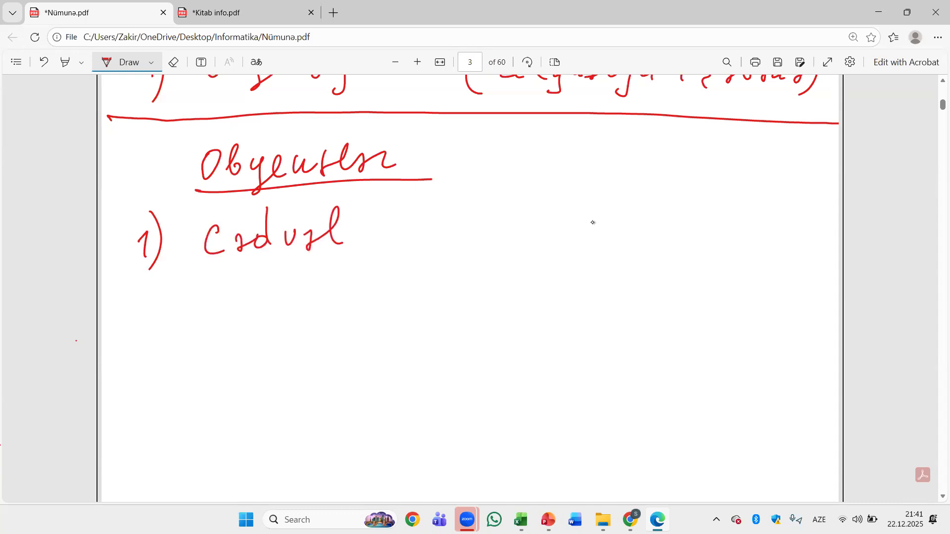
- Write list item "2) Sorğu (query)" below the first item
{"action": "left_click_drag", "start_coordinate": [143, 311], "coordinate": [163, 325]}
{"action": "mouse_move", "coordinate": [156, 292]}
{"action": "left_mouse_down"}
{"action": "mouse_move", "coordinate": [166, 324]}
{"action": "mouse_move", "coordinate": [155, 341]}
{"action": "left_mouse_up"}
{"action": "mouse_move", "coordinate": [231, 294]}
{"action": "left_mouse_down"}
{"action": "mouse_move", "coordinate": [216, 327]}
{"action": "mouse_move", "coordinate": [246, 317]}
{"action": "left_mouse_up"}
{"action": "mouse_move", "coordinate": [256, 316]}
{"action": "left_mouse_down"}
{"action": "mouse_move", "coordinate": [277, 309]}
{"action": "mouse_move", "coordinate": [283, 337]}
{"action": "mouse_move", "coordinate": [319, 307]}
{"action": "mouse_move", "coordinate": [296, 300]}
{"action": "left_mouse_up"}
{"action": "mouse_move", "coordinate": [360, 289]}
{"action": "left_mouse_down"}
{"action": "mouse_move", "coordinate": [363, 324]}
{"action": "mouse_move", "coordinate": [388, 305]}
{"action": "mouse_move", "coordinate": [380, 328]}
{"action": "left_mouse_up"}
{"action": "left_click_drag", "start_coordinate": [400, 302], "coordinate": [432, 311]}
{"action": "left_click_drag", "start_coordinate": [434, 306], "coordinate": [456, 302]}
{"action": "left_click_drag", "start_coordinate": [460, 301], "coordinate": [457, 328]}
{"action": "mouse_move", "coordinate": [480, 288]}
{"action": "left_mouse_down"}
{"action": "mouse_move", "coordinate": [488, 309]}
{"action": "mouse_move", "coordinate": [463, 340]}
{"action": "left_mouse_up"}
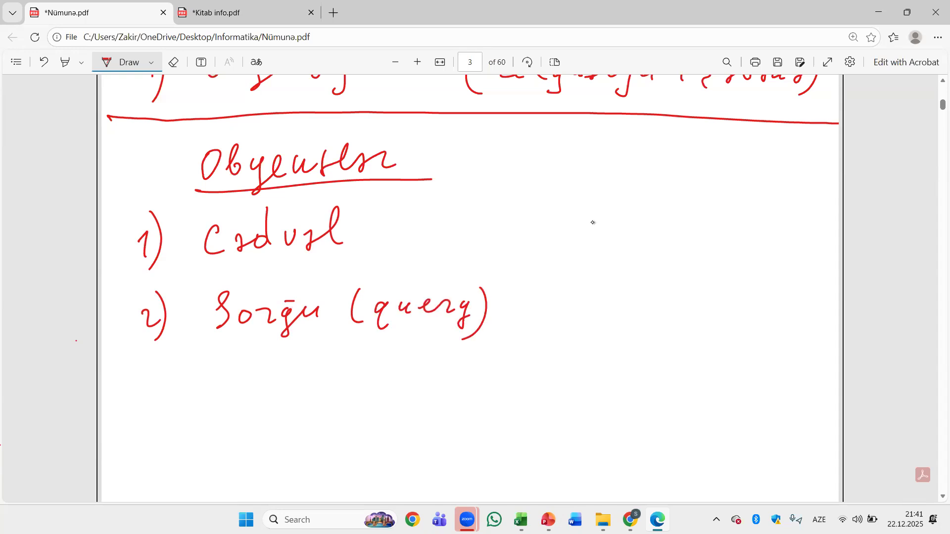
- Write list item "3) Hesabat" below "Sorğu (query)"
{"action": "left_click_drag", "start_coordinate": [143, 367], "coordinate": [138, 393]}
{"action": "left_click_drag", "start_coordinate": [158, 350], "coordinate": [160, 408]}
{"action": "left_click_drag", "start_coordinate": [225, 361], "coordinate": [225, 398]}
{"action": "mouse_move", "coordinate": [226, 380]}
{"action": "left_mouse_down"}
{"action": "mouse_move", "coordinate": [241, 364]}
{"action": "mouse_move", "coordinate": [241, 390]}
{"action": "left_mouse_up"}
{"action": "mouse_move", "coordinate": [253, 381]}
{"action": "left_mouse_down"}
{"action": "mouse_move", "coordinate": [269, 391]}
{"action": "mouse_move", "coordinate": [310, 388]}
{"action": "left_mouse_up"}
{"action": "left_click_drag", "start_coordinate": [327, 377], "coordinate": [359, 386]}
{"action": "left_click_drag", "start_coordinate": [370, 376], "coordinate": [378, 356]}
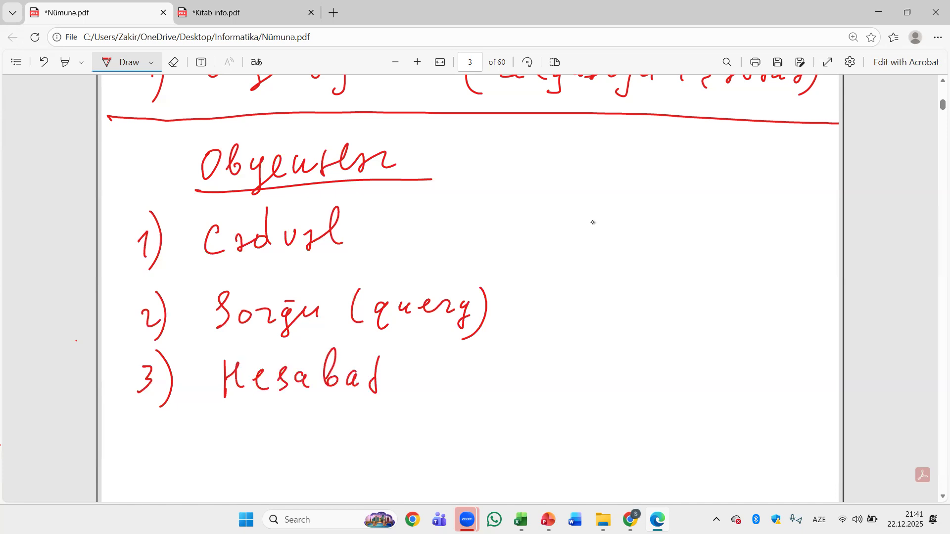
- Rework the last letter of "query" and write list item "4) modul"
{"action": "scroll", "coordinate": [638, 210], "scroll_direction": "down", "scroll_amount": 1}
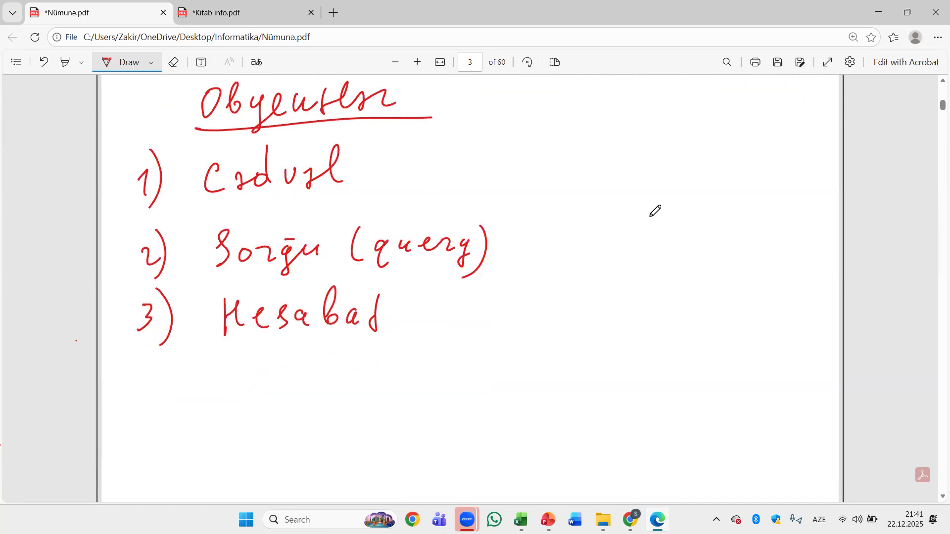
{"action": "mouse_move", "coordinate": [467, 241]}
{"action": "left_mouse_down"}
{"action": "mouse_move", "coordinate": [461, 265]}
{"action": "mouse_move", "coordinate": [480, 245]}
{"action": "mouse_move", "coordinate": [474, 261]}
{"action": "left_mouse_up"}
{"action": "left_click_drag", "start_coordinate": [149, 370], "coordinate": [162, 395]}
{"action": "left_click_drag", "start_coordinate": [161, 359], "coordinate": [161, 409]}
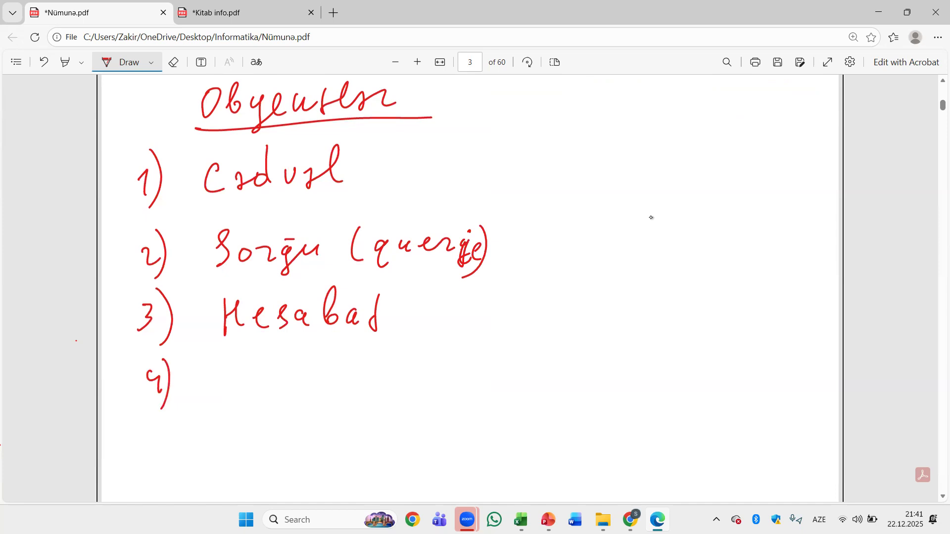
{"action": "mouse_move", "coordinate": [226, 395]}
{"action": "left_mouse_down"}
{"action": "mouse_move", "coordinate": [247, 380]}
{"action": "mouse_move", "coordinate": [256, 394]}
{"action": "left_mouse_up"}
{"action": "mouse_move", "coordinate": [273, 376]}
{"action": "left_mouse_down"}
{"action": "mouse_move", "coordinate": [289, 390]}
{"action": "mouse_move", "coordinate": [297, 377]}
{"action": "left_mouse_up"}
{"action": "mouse_move", "coordinate": [313, 343]}
{"action": "left_mouse_down"}
{"action": "mouse_move", "coordinate": [307, 395]}
{"action": "mouse_move", "coordinate": [379, 384]}
{"action": "mouse_move", "coordinate": [384, 395]}
{"action": "left_mouse_up"}
- Write list item "5) makros" below "modul"
{"action": "left_click_drag", "start_coordinate": [148, 429], "coordinate": [140, 450]}
{"action": "mouse_move", "coordinate": [147, 430]}
{"action": "left_mouse_down"}
{"action": "mouse_move", "coordinate": [162, 428]}
{"action": "mouse_move", "coordinate": [164, 458]}
{"action": "mouse_move", "coordinate": [233, 434]}
{"action": "mouse_move", "coordinate": [239, 448]}
{"action": "left_mouse_up"}
{"action": "left_click_drag", "start_coordinate": [257, 436], "coordinate": [261, 449]}
{"action": "left_click_drag", "start_coordinate": [278, 434], "coordinate": [291, 449]}
{"action": "mouse_move", "coordinate": [298, 448]}
{"action": "left_mouse_down"}
{"action": "mouse_move", "coordinate": [311, 435]}
{"action": "mouse_move", "coordinate": [307, 450]}
{"action": "left_mouse_up"}
{"action": "left_click_drag", "start_coordinate": [330, 437], "coordinate": [345, 457]}
- Write list item "6) səhifə" below "makros"
{"action": "scroll", "coordinate": [653, 225], "scroll_direction": "down", "scroll_amount": 2}
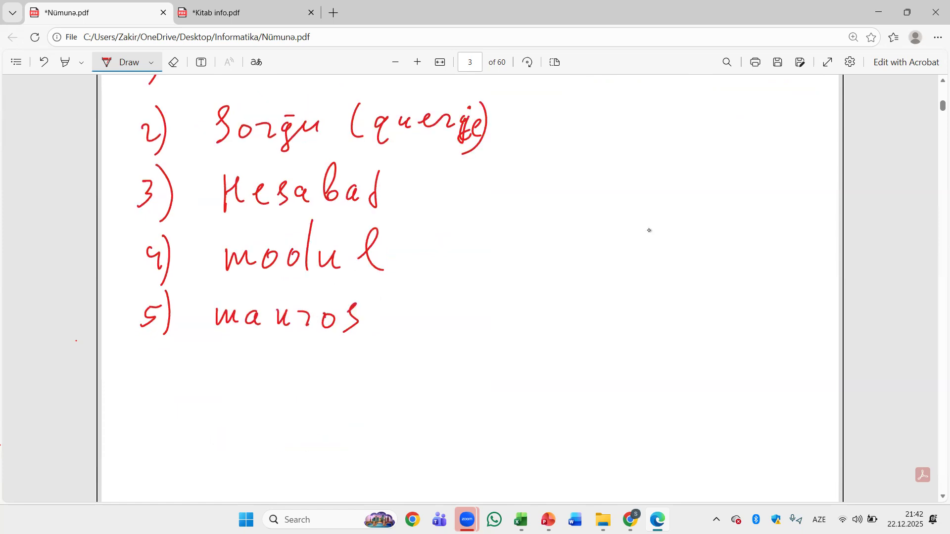
{"action": "left_click_drag", "start_coordinate": [157, 350], "coordinate": [151, 377]}
{"action": "mouse_move", "coordinate": [165, 349]}
{"action": "left_mouse_down"}
{"action": "mouse_move", "coordinate": [174, 377]}
{"action": "mouse_move", "coordinate": [164, 405]}
{"action": "left_mouse_up"}
{"action": "left_click_drag", "start_coordinate": [229, 371], "coordinate": [223, 396]}
{"action": "left_click_drag", "start_coordinate": [239, 380], "coordinate": [249, 398]}
{"action": "mouse_move", "coordinate": [269, 359]}
{"action": "left_mouse_down"}
{"action": "mouse_move", "coordinate": [278, 395]}
{"action": "mouse_move", "coordinate": [291, 395]}
{"action": "left_mouse_up"}
{"action": "mouse_move", "coordinate": [323, 372]}
{"action": "left_mouse_down"}
{"action": "mouse_move", "coordinate": [313, 410]}
{"action": "mouse_move", "coordinate": [340, 381]}
{"action": "mouse_move", "coordinate": [337, 404]}
{"action": "left_mouse_up"}
- Write list item "7) forma" below "səhifə"
{"action": "mouse_move", "coordinate": [142, 438]}
{"action": "left_mouse_down"}
{"action": "mouse_move", "coordinate": [154, 448]}
{"action": "mouse_move", "coordinate": [144, 461]}
{"action": "left_mouse_up"}
{"action": "left_click_drag", "start_coordinate": [165, 416], "coordinate": [166, 464]}
{"action": "left_click_drag", "start_coordinate": [220, 432], "coordinate": [208, 470]}
{"action": "left_click_drag", "start_coordinate": [232, 445], "coordinate": [230, 456]}
{"action": "mouse_move", "coordinate": [255, 440]}
{"action": "left_mouse_down"}
{"action": "mouse_move", "coordinate": [267, 437]}
{"action": "mouse_move", "coordinate": [259, 453]}
{"action": "left_mouse_up"}
{"action": "mouse_move", "coordinate": [272, 452]}
{"action": "left_mouse_down"}
{"action": "mouse_move", "coordinate": [291, 438]}
{"action": "mouse_move", "coordinate": [331, 455]}
{"action": "left_mouse_up"}
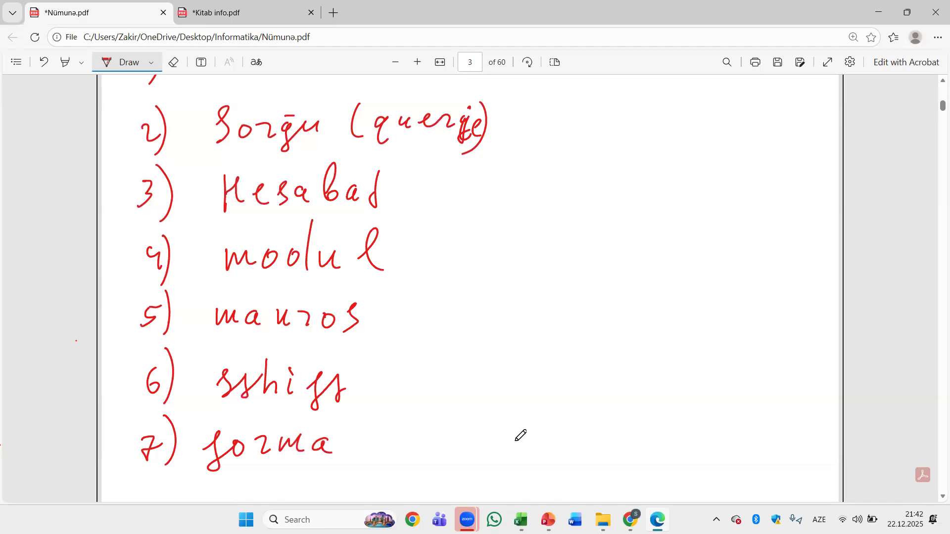
- Erase "(query)" after "Sorğu" in item 2 and return to the drawing pen
{"action": "scroll", "coordinate": [593, 247], "scroll_direction": "up", "scroll_amount": 3}
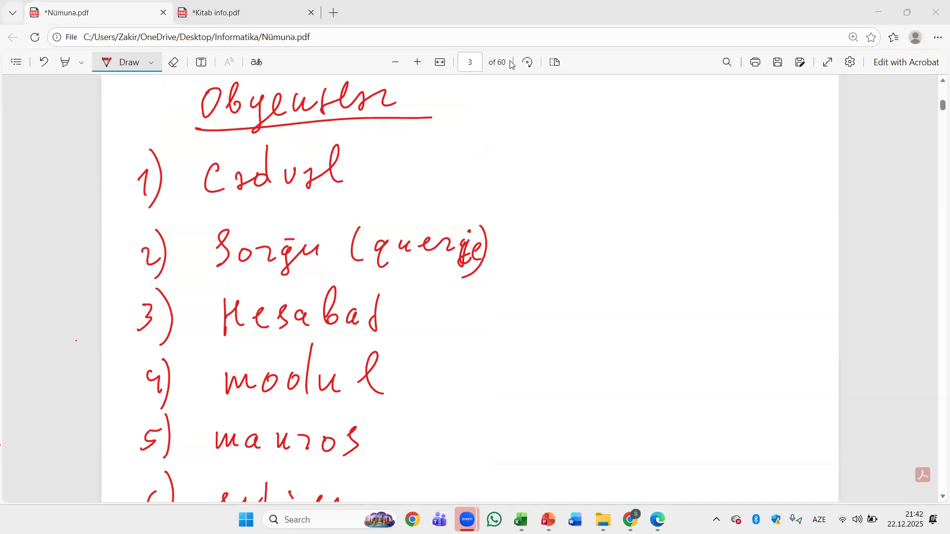
{"action": "left_click", "coordinate": [173, 62]}
{"action": "mouse_move", "coordinate": [495, 240]}
{"action": "left_mouse_down"}
{"action": "mouse_move", "coordinate": [383, 244]}
{"action": "mouse_move", "coordinate": [488, 248]}
{"action": "mouse_move", "coordinate": [469, 235]}
{"action": "mouse_move", "coordinate": [349, 237]}
{"action": "left_mouse_up"}
{"action": "left_click", "coordinate": [123, 63]}
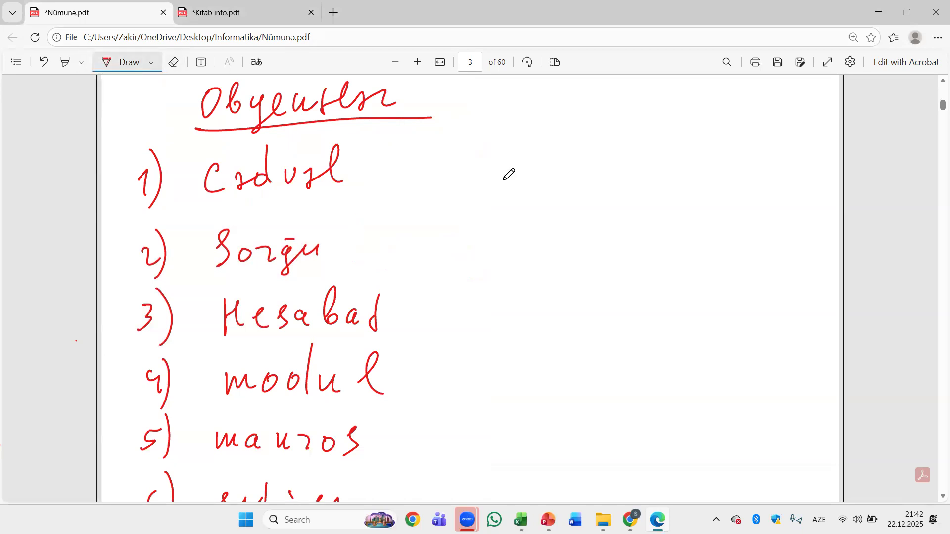
- Set the pen colour to blue and write an arrow and "saxlanma" beside "Cədvəl"
{"action": "left_click", "coordinate": [151, 63]}
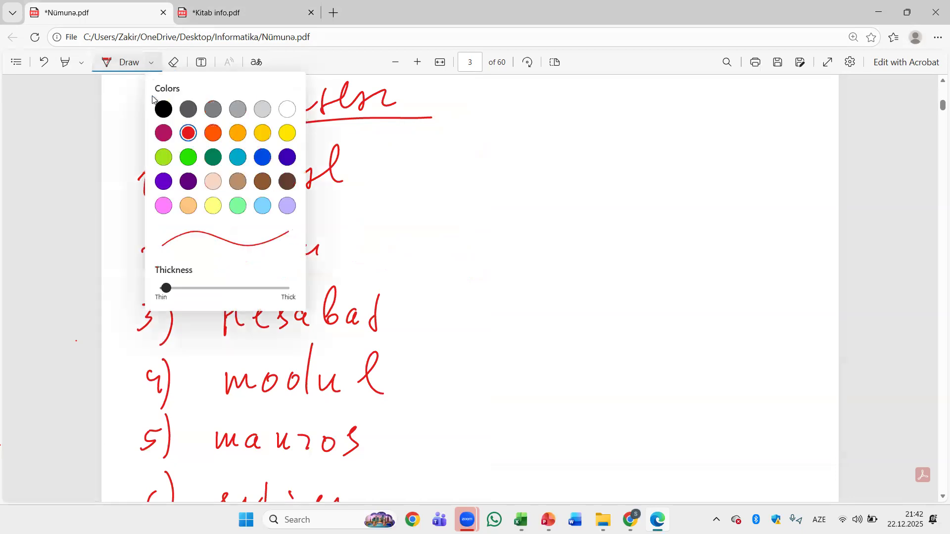
{"action": "left_click", "coordinate": [262, 157]}
{"action": "left_click", "coordinate": [465, 109]}
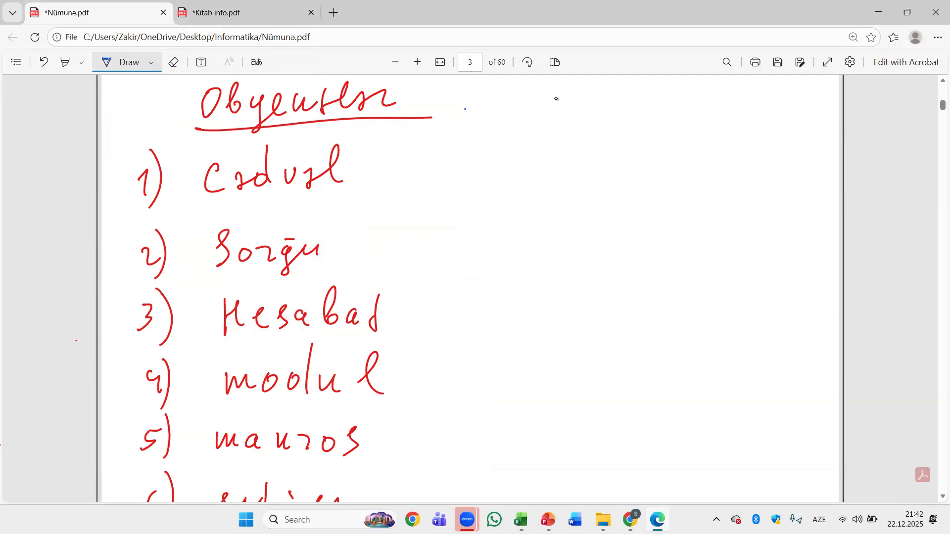
{"action": "left_click_drag", "start_coordinate": [375, 168], "coordinate": [413, 179]}
{"action": "mouse_move", "coordinate": [484, 157]}
{"action": "left_mouse_down"}
{"action": "mouse_move", "coordinate": [493, 150]}
{"action": "mouse_move", "coordinate": [479, 172]}
{"action": "left_mouse_up"}
{"action": "mouse_move", "coordinate": [516, 153]}
{"action": "left_mouse_down"}
{"action": "mouse_move", "coordinate": [518, 167]}
{"action": "mouse_move", "coordinate": [536, 169]}
{"action": "left_mouse_up"}
{"action": "mouse_move", "coordinate": [536, 151]}
{"action": "left_mouse_down"}
{"action": "mouse_move", "coordinate": [523, 169]}
{"action": "mouse_move", "coordinate": [583, 166]}
{"action": "left_mouse_up"}
{"action": "mouse_move", "coordinate": [589, 153]}
{"action": "left_mouse_down"}
{"action": "mouse_move", "coordinate": [604, 166]}
{"action": "mouse_move", "coordinate": [633, 158]}
{"action": "mouse_move", "coordinate": [643, 166]}
{"action": "left_mouse_up"}
{"action": "mouse_move", "coordinate": [665, 154]}
{"action": "left_mouse_down"}
{"action": "mouse_move", "coordinate": [655, 163]}
{"action": "mouse_move", "coordinate": [670, 171]}
{"action": "left_mouse_up"}
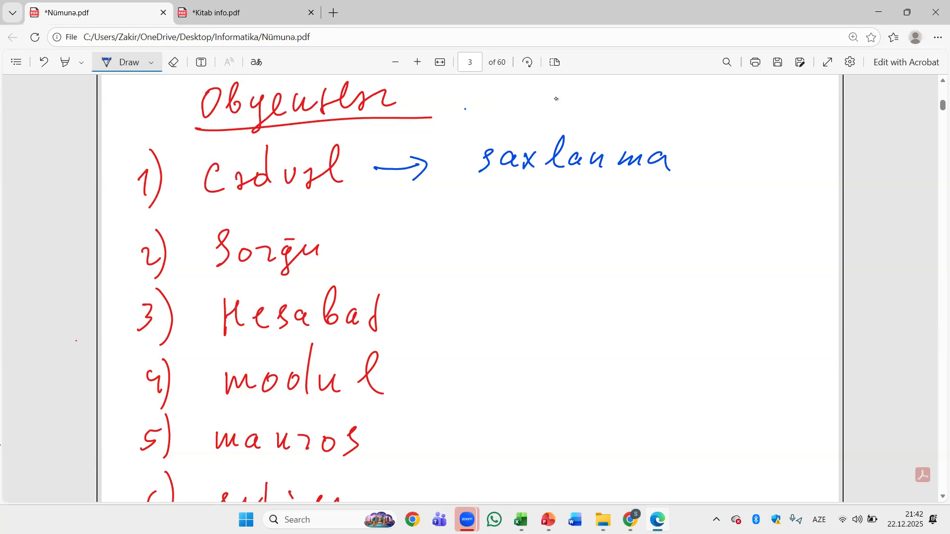
- Write an arrow and "axtarış, emal, seçmək" in blue beside "Sorğu"
{"action": "mouse_move", "coordinate": [355, 250]}
{"action": "left_mouse_down"}
{"action": "mouse_move", "coordinate": [396, 248]}
{"action": "mouse_move", "coordinate": [385, 261]}
{"action": "left_mouse_up"}
{"action": "left_click_drag", "start_coordinate": [448, 235], "coordinate": [468, 250]}
{"action": "left_click_drag", "start_coordinate": [476, 211], "coordinate": [476, 247]}
{"action": "left_click_drag", "start_coordinate": [473, 233], "coordinate": [527, 244]}
{"action": "mouse_move", "coordinate": [538, 228]}
{"action": "left_mouse_down"}
{"action": "mouse_move", "coordinate": [536, 253]}
{"action": "mouse_move", "coordinate": [557, 257]}
{"action": "left_mouse_up"}
{"action": "mouse_move", "coordinate": [579, 238]}
{"action": "left_mouse_down"}
{"action": "mouse_move", "coordinate": [587, 229]}
{"action": "mouse_move", "coordinate": [589, 246]}
{"action": "left_mouse_up"}
{"action": "left_click_drag", "start_coordinate": [600, 232], "coordinate": [623, 242]}
{"action": "mouse_move", "coordinate": [638, 233]}
{"action": "left_mouse_down"}
{"action": "mouse_move", "coordinate": [631, 237]}
{"action": "mouse_move", "coordinate": [658, 254]}
{"action": "left_mouse_up"}
{"action": "mouse_move", "coordinate": [690, 222]}
{"action": "left_mouse_down"}
{"action": "mouse_move", "coordinate": [677, 245]}
{"action": "mouse_move", "coordinate": [707, 232]}
{"action": "left_mouse_up"}
{"action": "mouse_move", "coordinate": [725, 228]}
{"action": "left_mouse_down"}
{"action": "mouse_move", "coordinate": [717, 250]}
{"action": "mouse_move", "coordinate": [758, 232]}
{"action": "left_mouse_up"}
{"action": "left_click", "coordinate": [740, 229]}
{"action": "left_click_drag", "start_coordinate": [765, 232], "coordinate": [791, 244]}
{"action": "left_click_drag", "start_coordinate": [645, 230], "coordinate": [656, 208]}
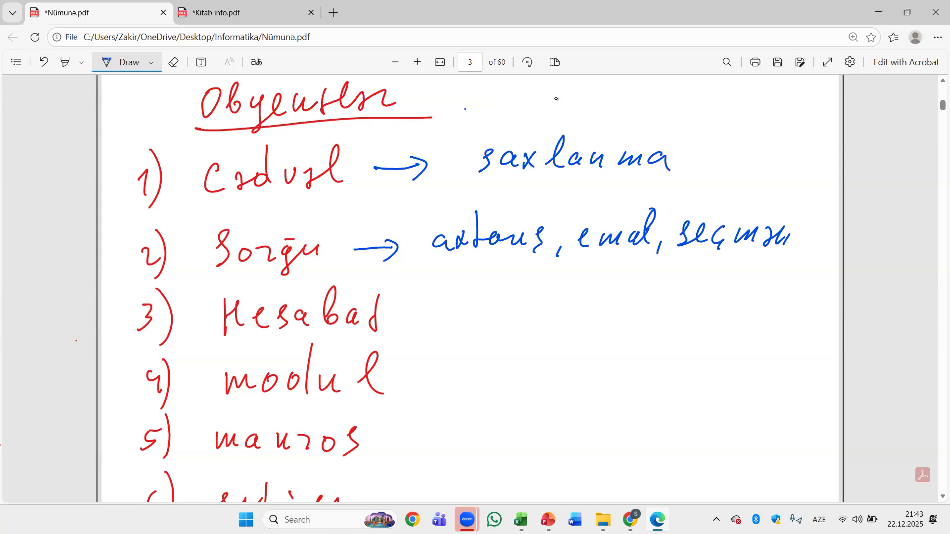
- Write an arrow and "çap" beside "Hesabat", and an arrow and "Visual Basic," beside "modul"
{"action": "mouse_move", "coordinate": [408, 316]}
{"action": "left_mouse_down"}
{"action": "mouse_move", "coordinate": [453, 314]}
{"action": "mouse_move", "coordinate": [449, 327]}
{"action": "left_mouse_up"}
{"action": "mouse_move", "coordinate": [523, 306]}
{"action": "left_mouse_down"}
{"action": "mouse_move", "coordinate": [518, 333]}
{"action": "mouse_move", "coordinate": [553, 321]}
{"action": "mouse_move", "coordinate": [563, 339]}
{"action": "mouse_move", "coordinate": [567, 324]}
{"action": "left_mouse_up"}
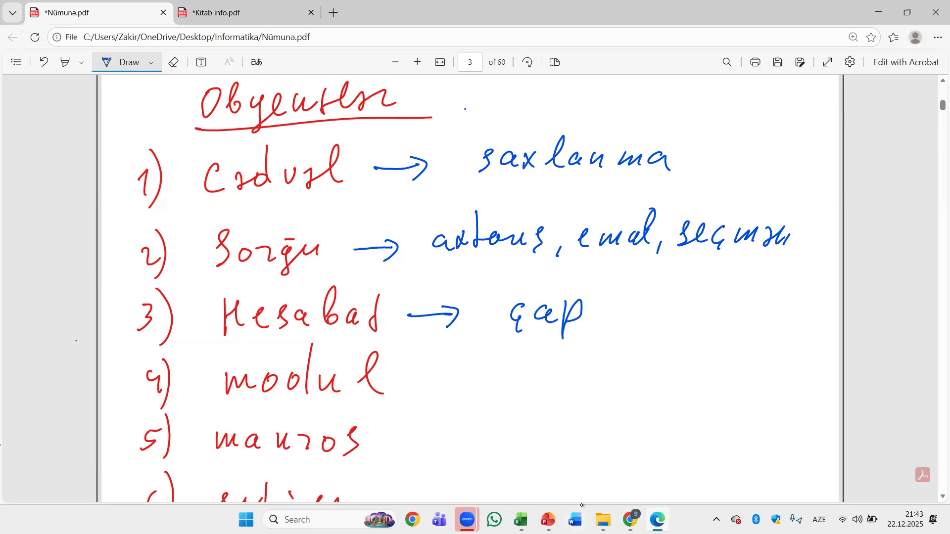
{"action": "mouse_move", "coordinate": [401, 381]}
{"action": "left_mouse_down"}
{"action": "mouse_move", "coordinate": [428, 380]}
{"action": "mouse_move", "coordinate": [422, 394]}
{"action": "left_mouse_up"}
{"action": "mouse_move", "coordinate": [466, 363]}
{"action": "left_mouse_down"}
{"action": "mouse_move", "coordinate": [484, 361]}
{"action": "mouse_move", "coordinate": [490, 394]}
{"action": "mouse_move", "coordinate": [545, 377]}
{"action": "mouse_move", "coordinate": [559, 392]}
{"action": "left_mouse_up"}
{"action": "left_click_drag", "start_coordinate": [560, 390], "coordinate": [573, 392]}
{"action": "mouse_move", "coordinate": [600, 359]}
{"action": "left_mouse_down"}
{"action": "mouse_move", "coordinate": [604, 392]}
{"action": "mouse_move", "coordinate": [620, 376]}
{"action": "mouse_move", "coordinate": [618, 392]}
{"action": "left_mouse_up"}
{"action": "mouse_move", "coordinate": [640, 377]}
{"action": "left_mouse_down"}
{"action": "mouse_move", "coordinate": [642, 389]}
{"action": "mouse_move", "coordinate": [668, 390]}
{"action": "left_mouse_up"}
{"action": "left_click", "coordinate": [666, 371]}
{"action": "left_click_drag", "start_coordinate": [689, 377], "coordinate": [692, 388]}
{"action": "left_click_drag", "start_coordinate": [705, 383], "coordinate": [700, 396]}
- Add "mürəkkəb proqram" on two short lines after "Visual Basic," in item 4
{"action": "left_click_drag", "start_coordinate": [738, 369], "coordinate": [756, 369]}
{"action": "left_click_drag", "start_coordinate": [761, 355], "coordinate": [769, 366]}
{"action": "left_click_drag", "start_coordinate": [774, 355], "coordinate": [806, 368]}
{"action": "mouse_move", "coordinate": [804, 358]}
{"action": "left_mouse_down"}
{"action": "mouse_move", "coordinate": [825, 366]}
{"action": "mouse_move", "coordinate": [838, 350]}
{"action": "mouse_move", "coordinate": [838, 371]}
{"action": "left_mouse_up"}
{"action": "left_click_drag", "start_coordinate": [738, 389], "coordinate": [763, 396]}
{"action": "mouse_move", "coordinate": [770, 385]}
{"action": "left_mouse_down"}
{"action": "mouse_move", "coordinate": [781, 416]}
{"action": "mouse_move", "coordinate": [839, 391]}
{"action": "left_mouse_up"}
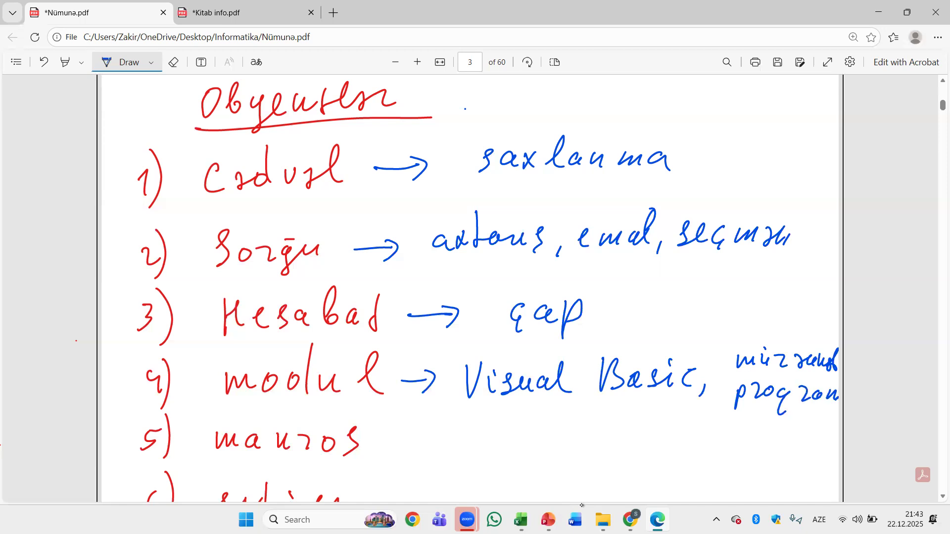
- Write an arrow and "əmrlər toplusu, qrup əməliyyatı" in blue beside "makros"
{"action": "mouse_move", "coordinate": [373, 449]}
{"action": "left_mouse_down"}
{"action": "mouse_move", "coordinate": [402, 445]}
{"action": "mouse_move", "coordinate": [395, 458]}
{"action": "left_mouse_up"}
{"action": "mouse_move", "coordinate": [432, 436]}
{"action": "left_mouse_down"}
{"action": "mouse_move", "coordinate": [444, 455]}
{"action": "mouse_move", "coordinate": [539, 441]}
{"action": "mouse_move", "coordinate": [544, 455]}
{"action": "left_mouse_up"}
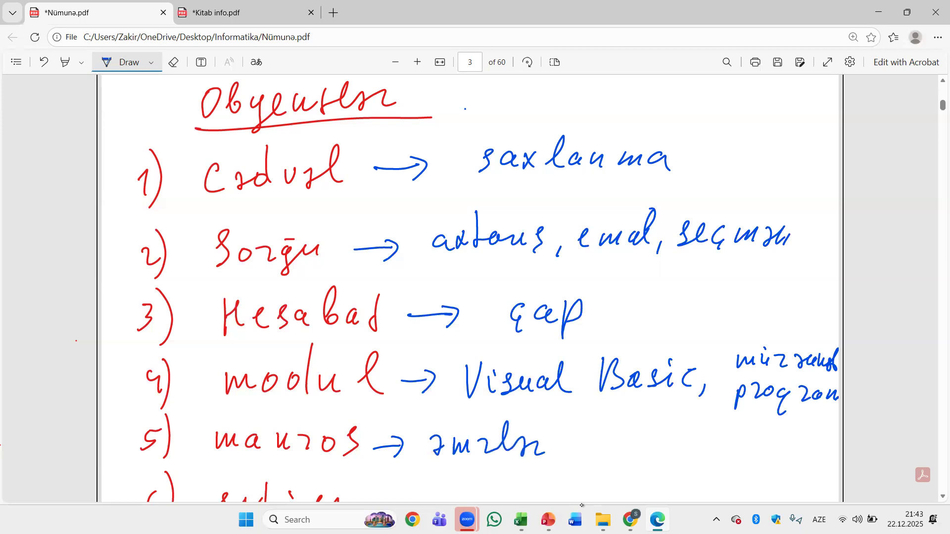
{"action": "mouse_move", "coordinate": [587, 424]}
{"action": "left_mouse_down"}
{"action": "mouse_move", "coordinate": [583, 456]}
{"action": "mouse_move", "coordinate": [606, 445]}
{"action": "mouse_move", "coordinate": [679, 449]}
{"action": "mouse_move", "coordinate": [687, 462]}
{"action": "left_mouse_up"}
{"action": "left_click_drag", "start_coordinate": [721, 436], "coordinate": [718, 465]}
{"action": "left_click_drag", "start_coordinate": [734, 442], "coordinate": [757, 445]}
{"action": "mouse_move", "coordinate": [757, 440]}
{"action": "left_mouse_down"}
{"action": "mouse_move", "coordinate": [758, 466]}
{"action": "mouse_move", "coordinate": [769, 448]}
{"action": "left_mouse_up"}
{"action": "mouse_move", "coordinate": [705, 468]}
{"action": "left_mouse_down"}
{"action": "mouse_move", "coordinate": [725, 483]}
{"action": "mouse_move", "coordinate": [797, 496]}
{"action": "mouse_move", "coordinate": [822, 482]}
{"action": "mouse_move", "coordinate": [836, 490]}
{"action": "left_mouse_up"}
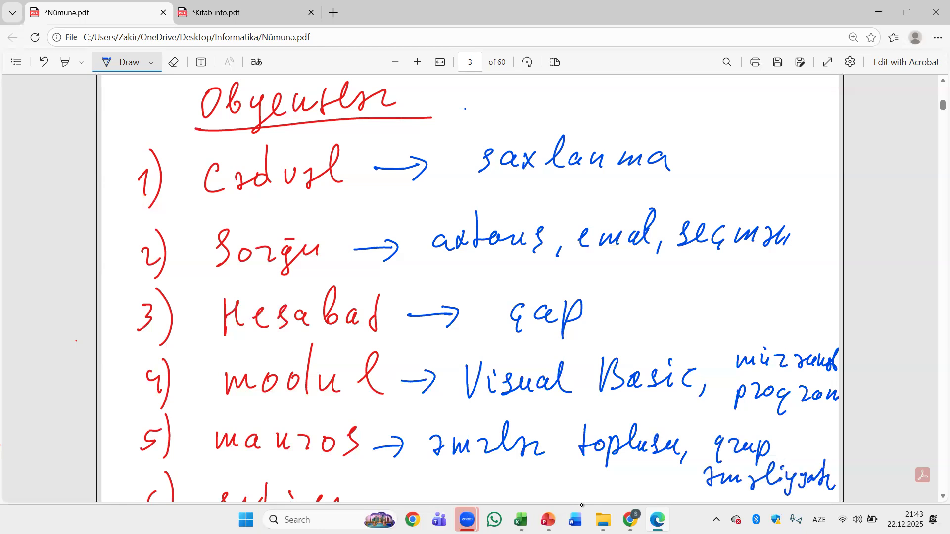
- Write an arrow and "internet" in blue beside "səhifə"
{"action": "scroll", "coordinate": [463, 368], "scroll_direction": "down", "scroll_amount": 1}
{"action": "scroll", "coordinate": [460, 362], "scroll_direction": "down", "scroll_amount": 1}
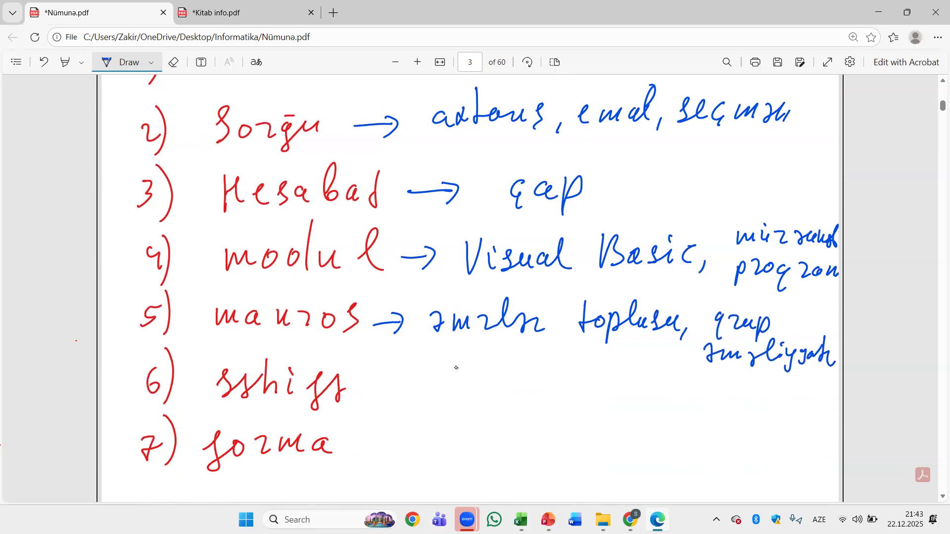
{"action": "left_click_drag", "start_coordinate": [367, 391], "coordinate": [403, 387]}
{"action": "left_click_drag", "start_coordinate": [394, 374], "coordinate": [392, 398]}
{"action": "left_click", "coordinate": [449, 369]}
{"action": "mouse_move", "coordinate": [445, 381]}
{"action": "left_mouse_down"}
{"action": "mouse_move", "coordinate": [447, 404]}
{"action": "mouse_move", "coordinate": [474, 402]}
{"action": "left_mouse_up"}
{"action": "mouse_move", "coordinate": [487, 362]}
{"action": "left_mouse_down"}
{"action": "mouse_move", "coordinate": [489, 404]}
{"action": "mouse_move", "coordinate": [544, 388]}
{"action": "mouse_move", "coordinate": [575, 393]}
{"action": "mouse_move", "coordinate": [581, 405]}
{"action": "left_mouse_up"}
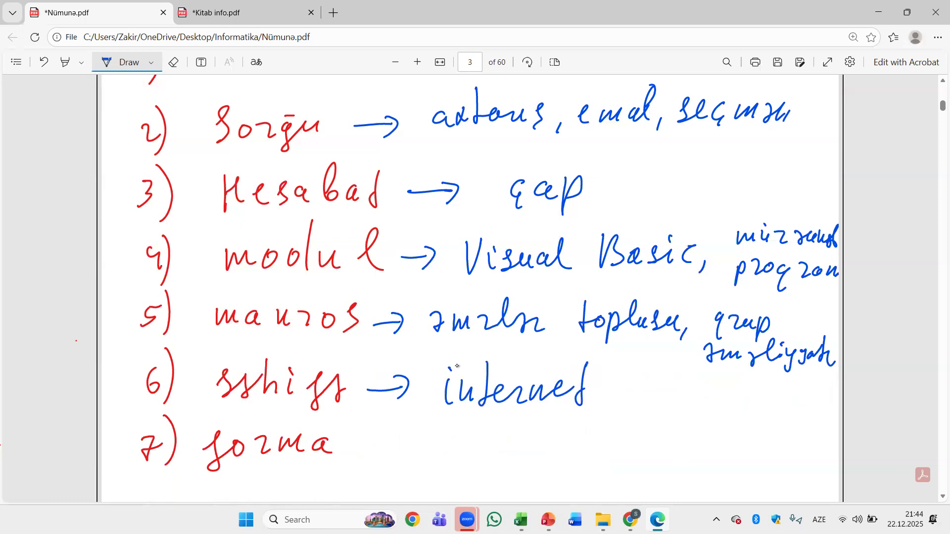
- Write an arrow and "daxil etmək və baxmaq" in blue beside "forma"
{"action": "mouse_move", "coordinate": [357, 446]}
{"action": "left_mouse_down"}
{"action": "mouse_move", "coordinate": [387, 445]}
{"action": "mouse_move", "coordinate": [377, 460]}
{"action": "left_mouse_up"}
{"action": "left_click_drag", "start_coordinate": [434, 440], "coordinate": [438, 451]}
{"action": "mouse_move", "coordinate": [463, 443]}
{"action": "left_mouse_down"}
{"action": "mouse_move", "coordinate": [464, 455]}
{"action": "mouse_move", "coordinate": [480, 458]}
{"action": "mouse_move", "coordinate": [469, 458]}
{"action": "left_mouse_up"}
{"action": "left_click_drag", "start_coordinate": [490, 448], "coordinate": [491, 460]}
{"action": "mouse_move", "coordinate": [504, 450]}
{"action": "left_mouse_down"}
{"action": "mouse_move", "coordinate": [519, 427]}
{"action": "mouse_move", "coordinate": [504, 449]}
{"action": "left_mouse_up"}
{"action": "left_click_drag", "start_coordinate": [549, 449], "coordinate": [561, 456]}
{"action": "left_click_drag", "start_coordinate": [574, 425], "coordinate": [572, 461]}
{"action": "mouse_move", "coordinate": [567, 444]}
{"action": "left_mouse_down"}
{"action": "mouse_move", "coordinate": [613, 460]}
{"action": "mouse_move", "coordinate": [634, 453]}
{"action": "mouse_move", "coordinate": [625, 460]}
{"action": "left_mouse_up"}
{"action": "left_click_drag", "start_coordinate": [626, 448], "coordinate": [686, 458]}
{"action": "mouse_move", "coordinate": [678, 448]}
{"action": "left_mouse_down"}
{"action": "mouse_move", "coordinate": [695, 461]}
{"action": "mouse_move", "coordinate": [744, 447]}
{"action": "mouse_move", "coordinate": [765, 459]}
{"action": "left_mouse_up"}
{"action": "left_click_drag", "start_coordinate": [765, 443], "coordinate": [754, 462]}
{"action": "left_click_drag", "start_coordinate": [774, 446], "coordinate": [792, 457]}
{"action": "left_click_drag", "start_coordinate": [804, 447], "coordinate": [807, 456]}
{"action": "left_click_drag", "start_coordinate": [813, 448], "coordinate": [808, 469]}
- Write "əyani əks etmək" on the line below the "forma" description
{"action": "scroll", "coordinate": [458, 366], "scroll_direction": "down", "scroll_amount": 4}
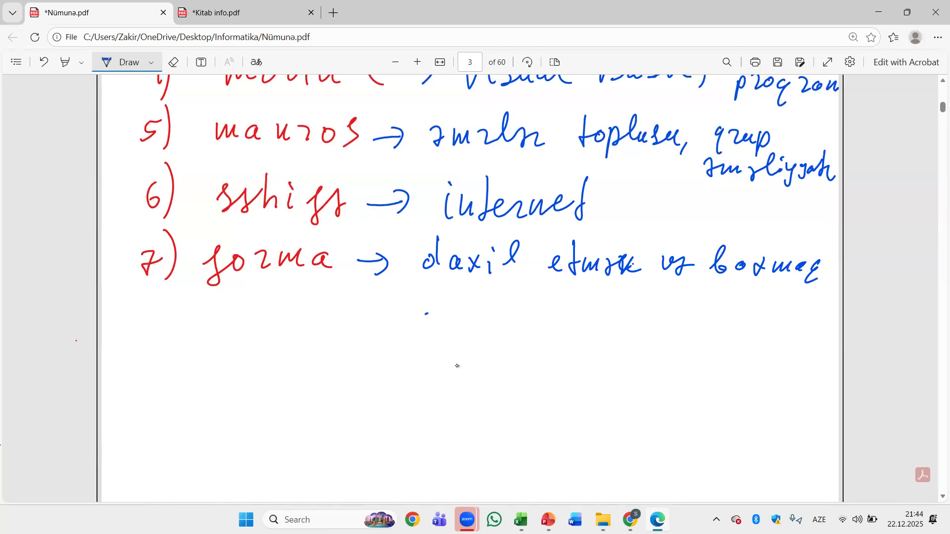
{"action": "mouse_move", "coordinate": [426, 313]}
{"action": "left_mouse_down"}
{"action": "mouse_move", "coordinate": [429, 325]}
{"action": "mouse_move", "coordinate": [442, 320]}
{"action": "left_mouse_up"}
{"action": "mouse_move", "coordinate": [448, 314]}
{"action": "left_mouse_down"}
{"action": "mouse_move", "coordinate": [451, 343]}
{"action": "mouse_move", "coordinate": [501, 321]}
{"action": "mouse_move", "coordinate": [513, 332]}
{"action": "left_mouse_up"}
{"action": "mouse_move", "coordinate": [518, 317]}
{"action": "left_mouse_down"}
{"action": "mouse_move", "coordinate": [522, 331]}
{"action": "mouse_move", "coordinate": [528, 307]}
{"action": "mouse_move", "coordinate": [583, 337]}
{"action": "left_mouse_up"}
{"action": "left_click_drag", "start_coordinate": [596, 327], "coordinate": [678, 332]}
{"action": "left_click_drag", "start_coordinate": [675, 317], "coordinate": [690, 317]}
{"action": "mouse_move", "coordinate": [695, 329]}
{"action": "left_mouse_down"}
{"action": "mouse_move", "coordinate": [716, 319]}
{"action": "mouse_move", "coordinate": [746, 333]}
{"action": "left_mouse_up"}
{"action": "left_click_drag", "start_coordinate": [759, 314], "coordinate": [758, 333]}
{"action": "left_click_drag", "start_coordinate": [572, 317], "coordinate": [563, 341]}
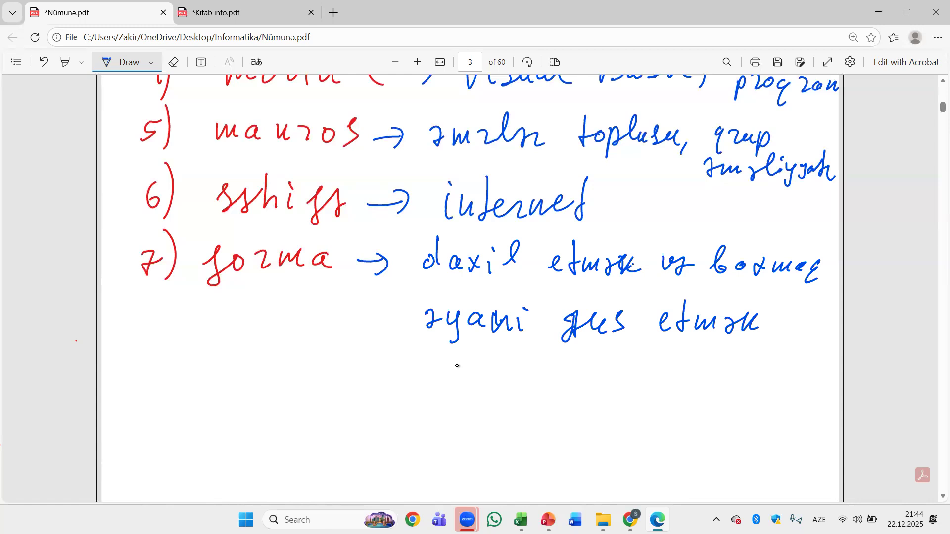
- Add a two-word line beginning with "ünsiyyət" below "əyani əks etmək"
{"action": "left_click_drag", "start_coordinate": [439, 363], "coordinate": [456, 367]}
{"action": "mouse_move", "coordinate": [461, 373]}
{"action": "left_mouse_down"}
{"action": "mouse_move", "coordinate": [466, 363]}
{"action": "mouse_move", "coordinate": [507, 371]}
{"action": "mouse_move", "coordinate": [517, 393]}
{"action": "mouse_move", "coordinate": [546, 367]}
{"action": "left_mouse_up"}
{"action": "left_click", "coordinate": [503, 357]}
{"action": "mouse_move", "coordinate": [561, 352]}
{"action": "left_mouse_down"}
{"action": "mouse_move", "coordinate": [551, 382]}
{"action": "mouse_move", "coordinate": [570, 366]}
{"action": "mouse_move", "coordinate": [600, 382]}
{"action": "left_mouse_up"}
{"action": "left_click_drag", "start_coordinate": [625, 369], "coordinate": [668, 377]}
{"action": "left_click", "coordinate": [668, 355]}
- Write "interfeys" and "blank" on separate lines at the end of the "forma" description
{"action": "left_click_drag", "start_coordinate": [452, 415], "coordinate": [452, 430]}
{"action": "mouse_move", "coordinate": [467, 431]}
{"action": "left_mouse_down"}
{"action": "mouse_move", "coordinate": [473, 418]}
{"action": "mouse_move", "coordinate": [490, 434]}
{"action": "left_mouse_up"}
{"action": "left_click", "coordinate": [457, 406]}
{"action": "mouse_move", "coordinate": [488, 418]}
{"action": "left_mouse_down"}
{"action": "mouse_move", "coordinate": [506, 417]}
{"action": "mouse_move", "coordinate": [538, 447]}
{"action": "mouse_move", "coordinate": [567, 430]}
{"action": "left_mouse_up"}
{"action": "left_click_drag", "start_coordinate": [576, 413], "coordinate": [584, 445]}
{"action": "left_click_drag", "start_coordinate": [608, 409], "coordinate": [591, 434]}
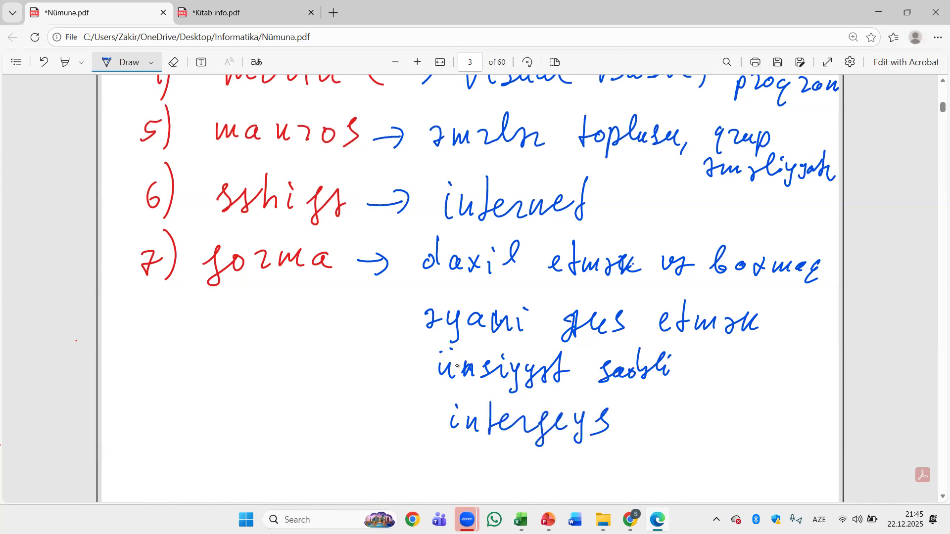
{"action": "mouse_move", "coordinate": [450, 442]}
{"action": "left_mouse_down"}
{"action": "mouse_move", "coordinate": [458, 470]}
{"action": "mouse_move", "coordinate": [484, 470]}
{"action": "left_mouse_up"}
{"action": "mouse_move", "coordinate": [500, 462]}
{"action": "left_mouse_down"}
{"action": "mouse_move", "coordinate": [495, 469]}
{"action": "mouse_move", "coordinate": [505, 472]}
{"action": "left_mouse_up"}
{"action": "mouse_move", "coordinate": [517, 459]}
{"action": "left_mouse_down"}
{"action": "mouse_move", "coordinate": [525, 471]}
{"action": "mouse_move", "coordinate": [560, 469]}
{"action": "left_mouse_up"}
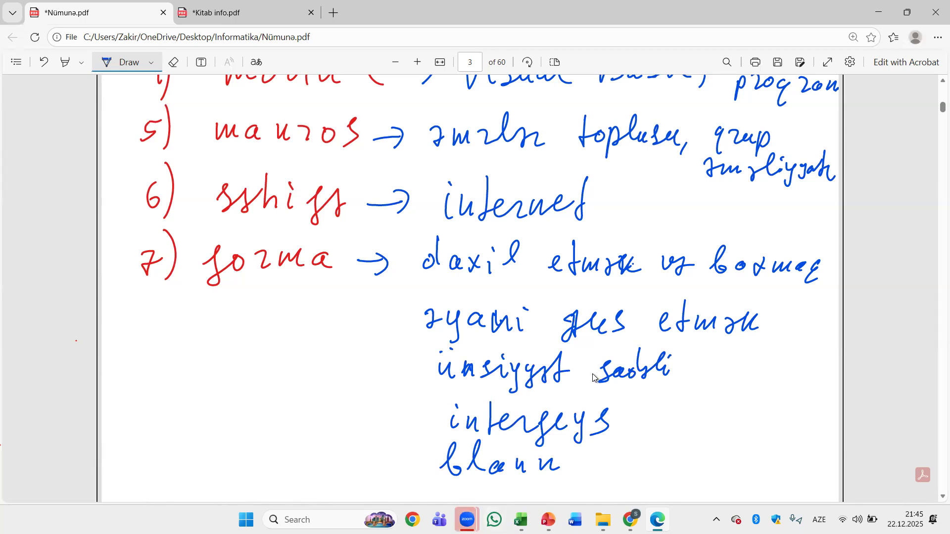
- Switch to Kitab info.pdf, underline "cədvəllər" in question 40, and underline option A's key words with the label "sorğu"
{"action": "scroll", "coordinate": [593, 367], "scroll_direction": "up", "scroll_amount": 1}
{"action": "scroll", "coordinate": [594, 366], "scroll_direction": "up", "scroll_amount": 4}
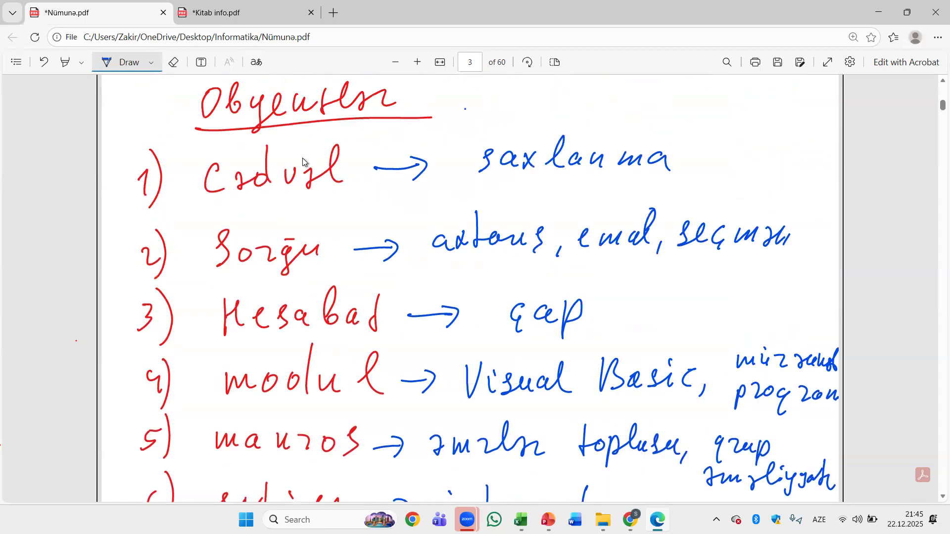
{"action": "left_click", "coordinate": [202, 9]}
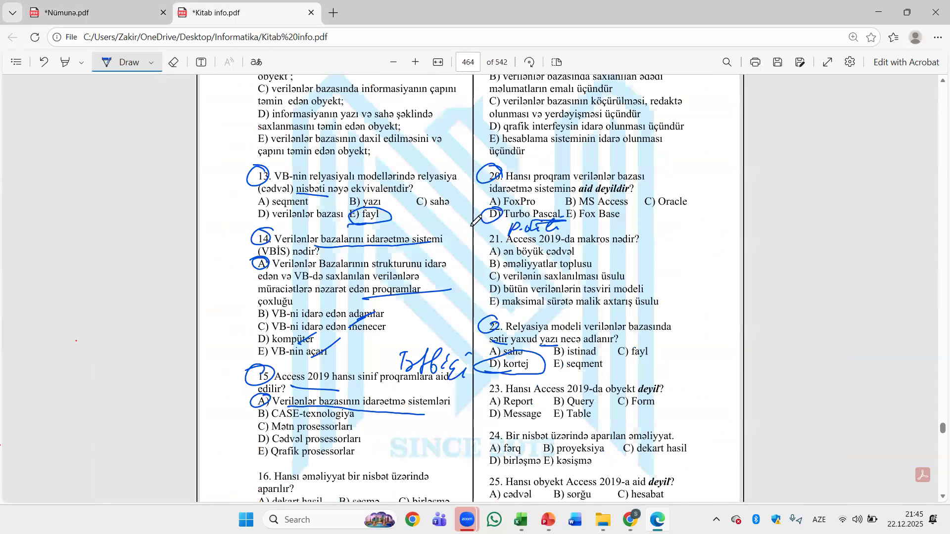
{"action": "scroll", "coordinate": [493, 179], "scroll_direction": "down", "scroll_amount": 20}
{"action": "scroll", "coordinate": [493, 179], "scroll_direction": "down", "scroll_amount": 8}
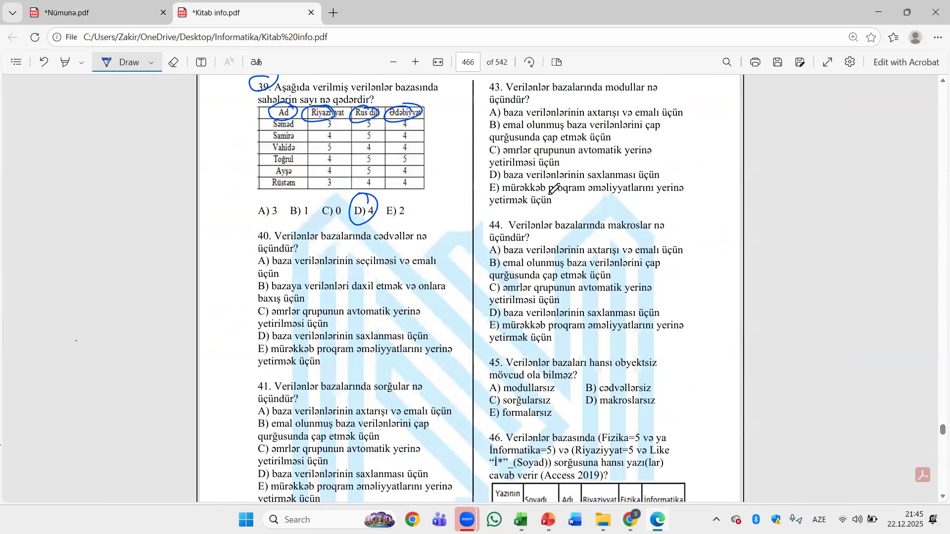
{"action": "scroll", "coordinate": [523, 216], "scroll_direction": "down", "scroll_amount": 2}
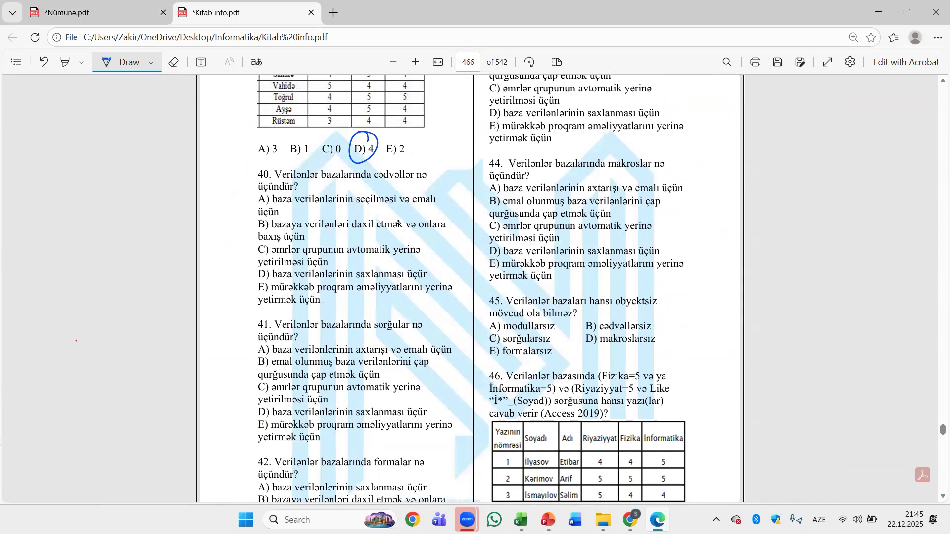
{"action": "left_click_drag", "start_coordinate": [371, 183], "coordinate": [430, 182]}
{"action": "left_click_drag", "start_coordinate": [357, 205], "coordinate": [449, 204]}
{"action": "mouse_move", "coordinate": [296, 206]}
{"action": "left_mouse_down"}
{"action": "mouse_move", "coordinate": [290, 220]}
{"action": "mouse_move", "coordinate": [303, 209]}
{"action": "mouse_move", "coordinate": [321, 216]}
{"action": "left_mouse_up"}
{"action": "mouse_move", "coordinate": [335, 208]}
{"action": "left_mouse_down"}
{"action": "mouse_move", "coordinate": [325, 224]}
{"action": "mouse_move", "coordinate": [350, 210]}
{"action": "mouse_move", "coordinate": [337, 203]}
{"action": "left_mouse_up"}
- Underline the data entry and viewing words in option B of question 40 and label it "forma"
{"action": "left_click_drag", "start_coordinate": [352, 237], "coordinate": [443, 226]}
{"action": "left_click_drag", "start_coordinate": [271, 244], "coordinate": [319, 245]}
{"action": "left_click_drag", "start_coordinate": [330, 237], "coordinate": [346, 241]}
{"action": "left_click_drag", "start_coordinate": [346, 239], "coordinate": [387, 237]}
- Underline "əmrlər qrupunun" in option C of question 40 and label the option "makros"
{"action": "left_click_drag", "start_coordinate": [276, 256], "coordinate": [320, 253]}
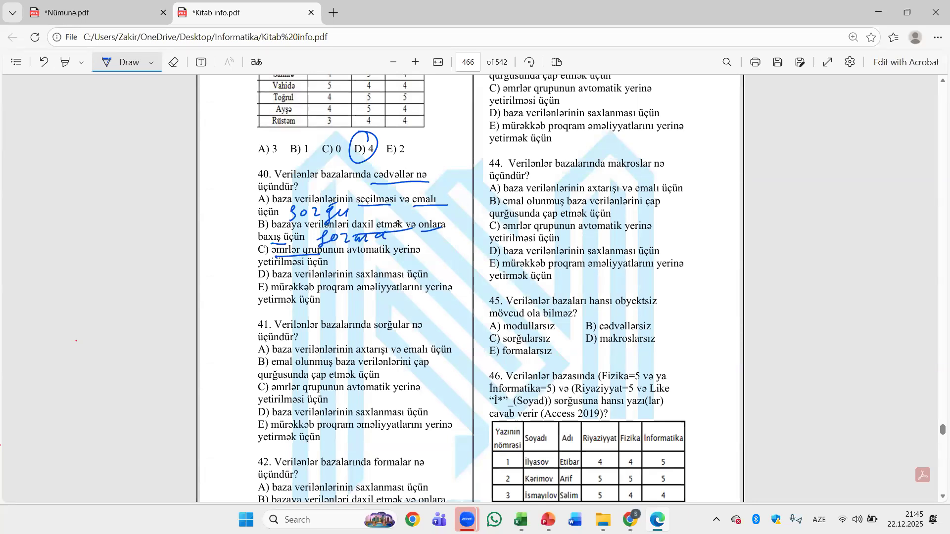
{"action": "mouse_move", "coordinate": [341, 274]}
{"action": "left_mouse_down"}
{"action": "mouse_move", "coordinate": [355, 263]}
{"action": "mouse_move", "coordinate": [368, 268]}
{"action": "left_mouse_up"}
{"action": "left_click_drag", "start_coordinate": [374, 261], "coordinate": [396, 263]}
{"action": "left_click_drag", "start_coordinate": [402, 257], "coordinate": [402, 258]}
{"action": "left_click_drag", "start_coordinate": [420, 254], "coordinate": [413, 263]}
- Underline "saxlanması" in option D of question 40 and label the option "cədvəl"
{"action": "left_click_drag", "start_coordinate": [354, 282], "coordinate": [443, 278]}
{"action": "mouse_move", "coordinate": [447, 273]}
{"action": "left_mouse_down"}
{"action": "mouse_move", "coordinate": [465, 259]}
{"action": "mouse_move", "coordinate": [474, 279]}
{"action": "left_mouse_up"}
{"action": "left_click_drag", "start_coordinate": [474, 278], "coordinate": [481, 280]}
- Underline "mürəkkəb" in option E of question 40, label it "modul", and circle D as the answer
{"action": "mouse_move", "coordinate": [279, 296]}
{"action": "left_mouse_down"}
{"action": "mouse_move", "coordinate": [317, 294]}
{"action": "mouse_move", "coordinate": [348, 309]}
{"action": "left_mouse_up"}
{"action": "mouse_move", "coordinate": [351, 303]}
{"action": "left_mouse_down"}
{"action": "mouse_move", "coordinate": [369, 295]}
{"action": "mouse_move", "coordinate": [384, 304]}
{"action": "left_mouse_up"}
{"action": "mouse_move", "coordinate": [391, 307]}
{"action": "left_mouse_down"}
{"action": "mouse_move", "coordinate": [400, 293]}
{"action": "mouse_move", "coordinate": [405, 306]}
{"action": "left_mouse_up"}
{"action": "mouse_move", "coordinate": [268, 265]}
{"action": "left_mouse_down"}
{"action": "mouse_move", "coordinate": [265, 284]}
{"action": "mouse_move", "coordinate": [271, 267]}
{"action": "left_mouse_up"}
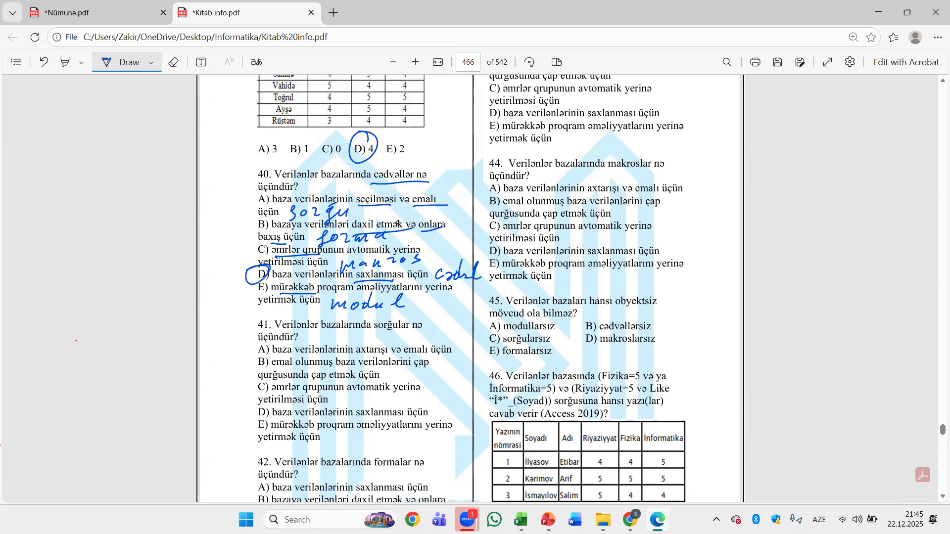
- Mark question 41 and circle answer A, then underline "çap etmək" in option B and label it "hesabat"
{"action": "scroll", "coordinate": [433, 281], "scroll_direction": "down", "scroll_amount": 1}
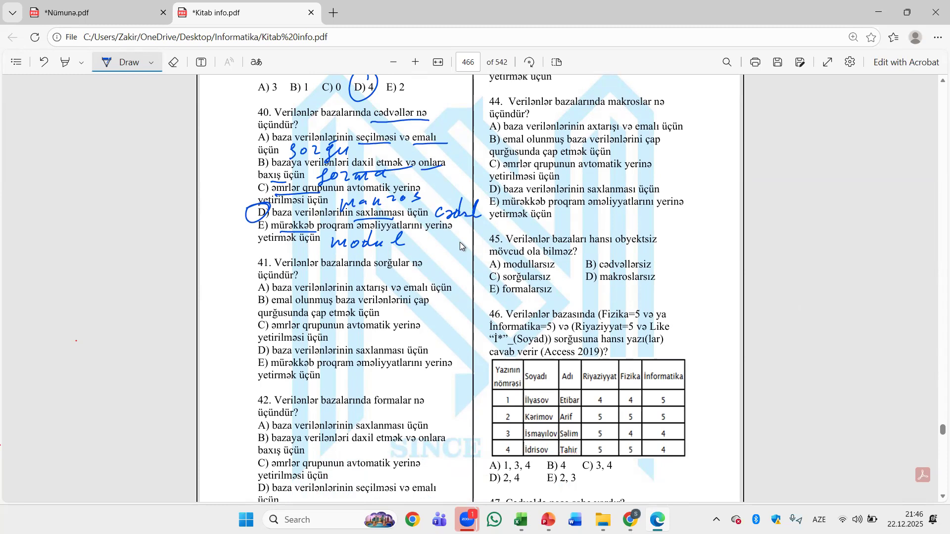
{"action": "mouse_move", "coordinate": [268, 281]}
{"action": "left_mouse_down"}
{"action": "mouse_move", "coordinate": [255, 293]}
{"action": "mouse_move", "coordinate": [281, 267]}
{"action": "left_mouse_up"}
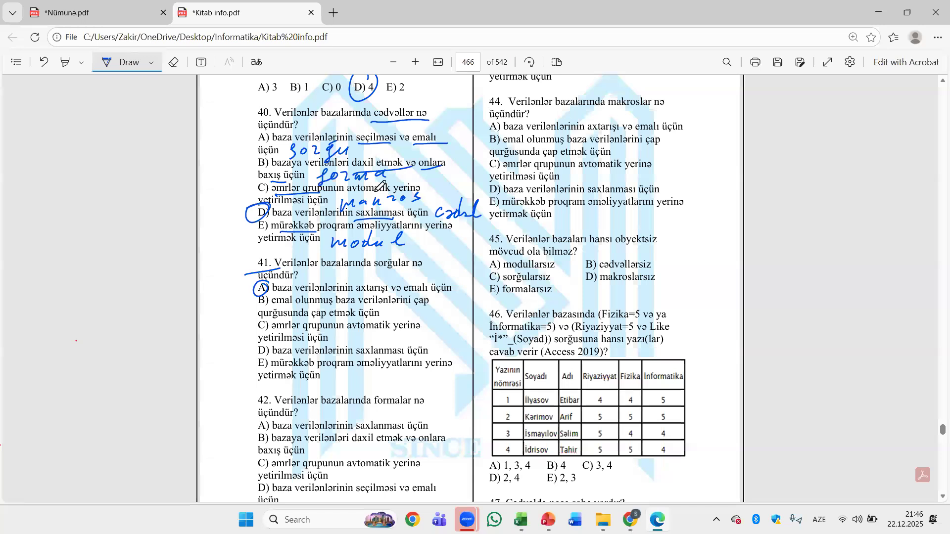
{"action": "scroll", "coordinate": [396, 156], "scroll_direction": "down", "scroll_amount": 3}
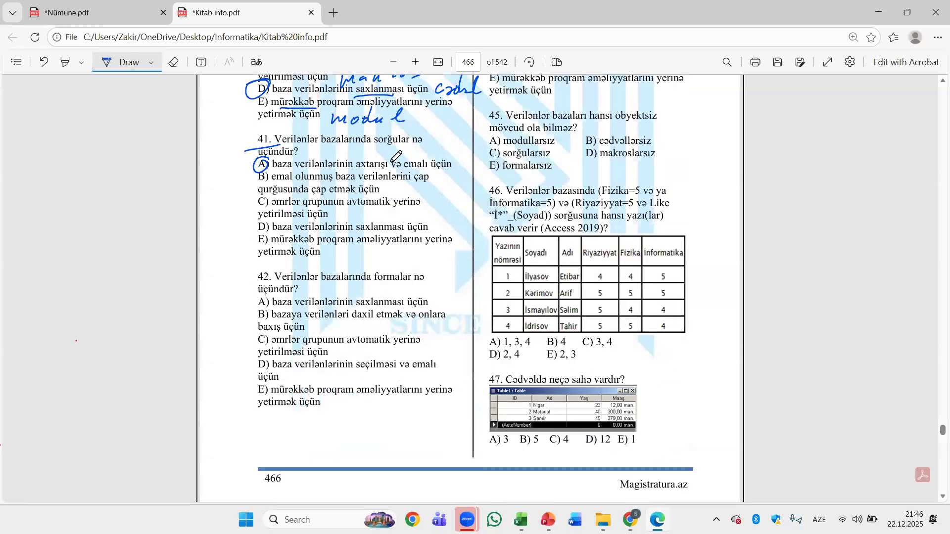
{"action": "left_click_drag", "start_coordinate": [307, 197], "coordinate": [338, 197]}
{"action": "mouse_move", "coordinate": [398, 181]}
{"action": "left_mouse_down"}
{"action": "mouse_move", "coordinate": [410, 194]}
{"action": "mouse_move", "coordinate": [421, 186]}
{"action": "left_mouse_up"}
{"action": "left_click_drag", "start_coordinate": [427, 190], "coordinate": [431, 184]}
{"action": "left_click_drag", "start_coordinate": [444, 189], "coordinate": [449, 194]}
{"action": "mouse_move", "coordinate": [456, 177]}
{"action": "left_mouse_down"}
{"action": "mouse_move", "coordinate": [451, 192]}
{"action": "mouse_move", "coordinate": [459, 189]}
{"action": "left_mouse_up"}
{"action": "left_click_drag", "start_coordinate": [470, 172], "coordinate": [464, 197]}
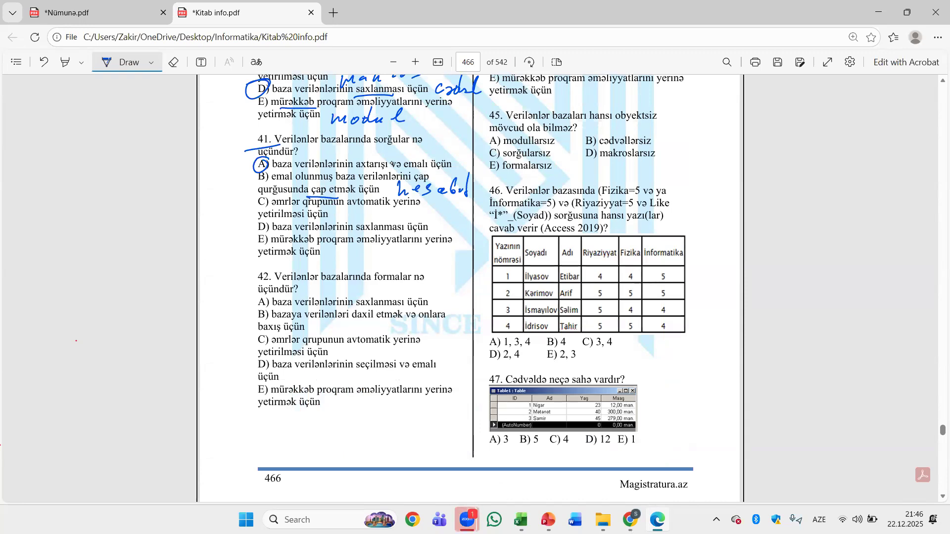
- Underline the key words in options C, D and E of question 41 and add abbreviated object labels beside them
{"action": "left_click_drag", "start_coordinate": [278, 208], "coordinate": [358, 212]}
{"action": "mouse_move", "coordinate": [370, 211]}
{"action": "left_mouse_down"}
{"action": "mouse_move", "coordinate": [398, 212]}
{"action": "mouse_move", "coordinate": [396, 229]}
{"action": "mouse_move", "coordinate": [460, 227]}
{"action": "left_mouse_up"}
{"action": "left_click_drag", "start_coordinate": [463, 224], "coordinate": [465, 230]}
{"action": "left_click_drag", "start_coordinate": [281, 248], "coordinate": [318, 246]}
{"action": "mouse_move", "coordinate": [338, 260]}
{"action": "left_mouse_down"}
{"action": "mouse_move", "coordinate": [341, 252]}
{"action": "mouse_move", "coordinate": [365, 255]}
{"action": "left_mouse_up"}
- Underline "formalar" in question 42, underline option B's key words, and circle B as the answer
{"action": "left_click_drag", "start_coordinate": [372, 288], "coordinate": [418, 281]}
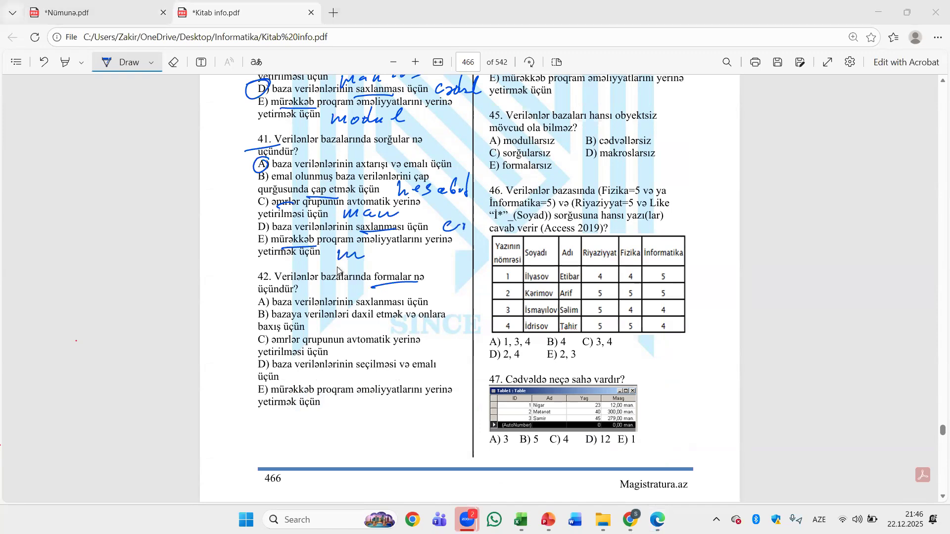
{"action": "left_click_drag", "start_coordinate": [349, 324], "coordinate": [392, 325]}
{"action": "mouse_move", "coordinate": [268, 332]}
{"action": "left_mouse_down"}
{"action": "mouse_move", "coordinate": [297, 331]}
{"action": "mouse_move", "coordinate": [245, 321]}
{"action": "mouse_move", "coordinate": [274, 317]}
{"action": "left_mouse_up"}
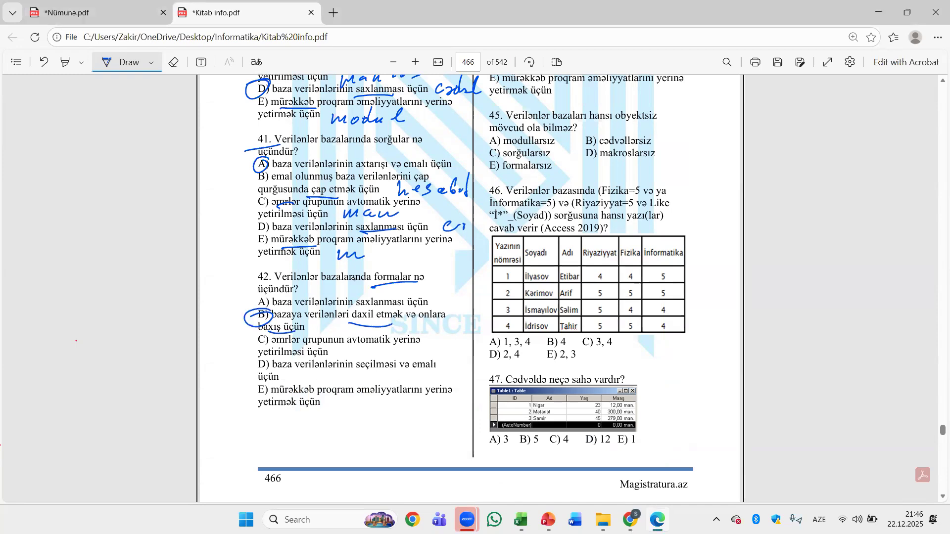
- Underline "modullar" in question 43 and circle E as the answer
{"action": "scroll", "coordinate": [632, 238], "scroll_direction": "up", "scroll_amount": 6}
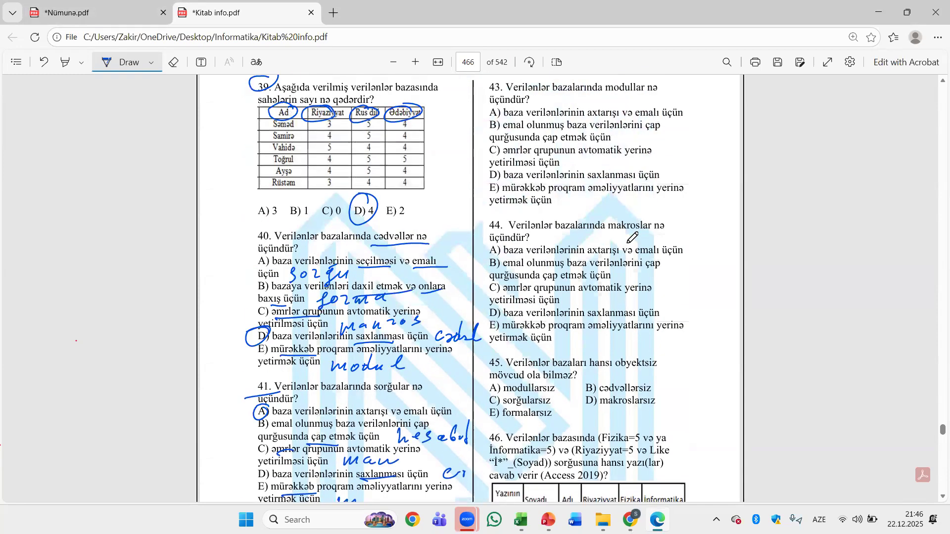
{"action": "left_click_drag", "start_coordinate": [595, 159], "coordinate": [649, 164]}
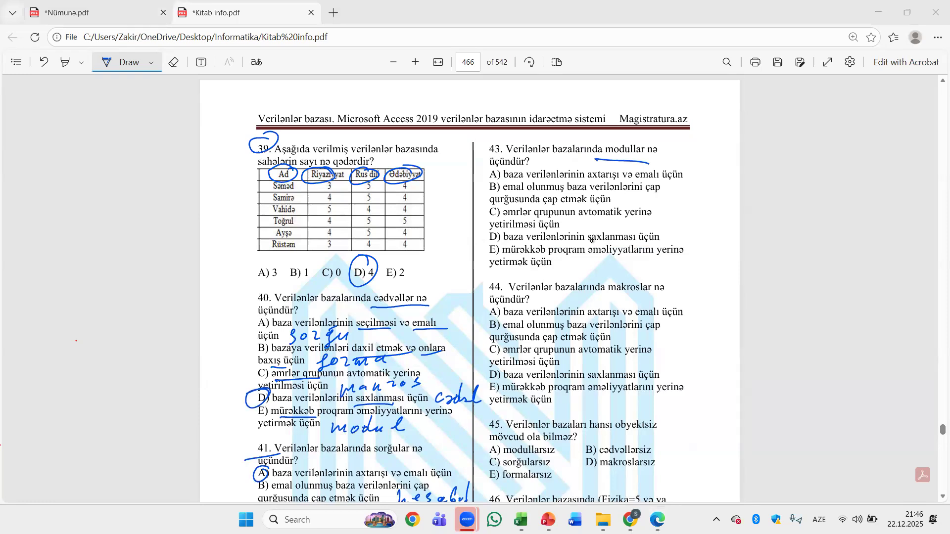
{"action": "left_click_drag", "start_coordinate": [497, 243], "coordinate": [490, 246]}
- Underline "makroslar" in question 44 and circle C as the answer
{"action": "left_click_drag", "start_coordinate": [607, 293], "coordinate": [654, 295]}
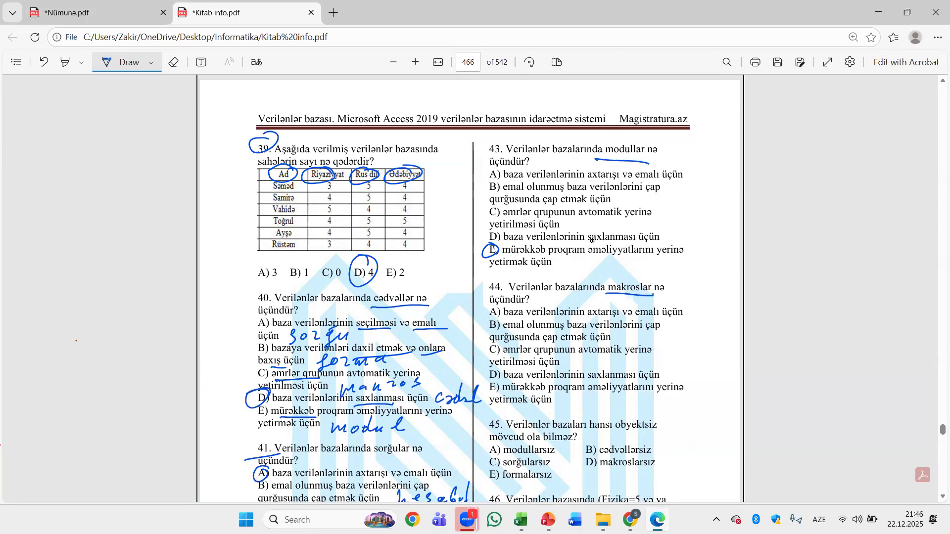
{"action": "scroll", "coordinate": [660, 176], "scroll_direction": "down", "scroll_amount": 1}
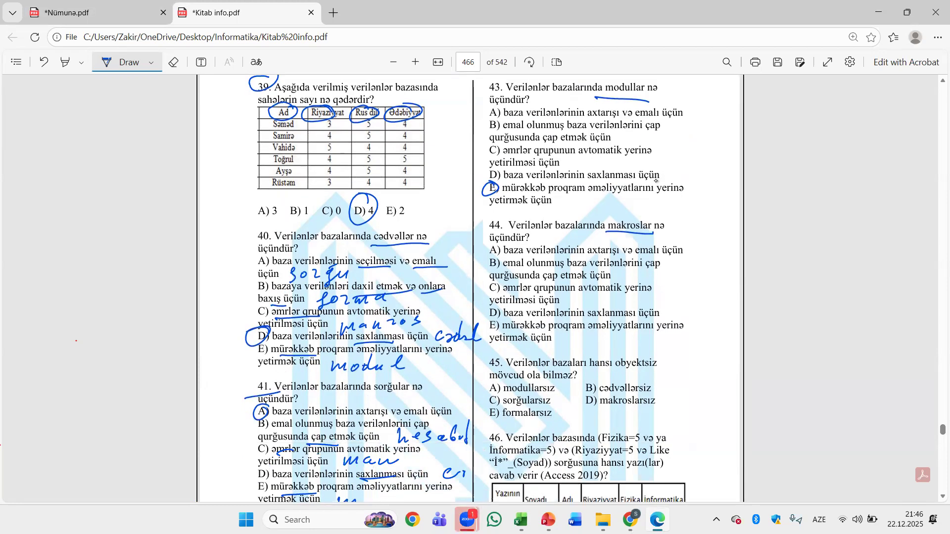
{"action": "left_click_drag", "start_coordinate": [496, 281], "coordinate": [490, 296]}
- Underline "obyektsiz" in question 45 and circle "B) cədvəllərsiz" as the answer
{"action": "scroll", "coordinate": [634, 284], "scroll_direction": "down", "scroll_amount": 3}
{"action": "mouse_move", "coordinate": [615, 246]}
{"action": "left_mouse_down"}
{"action": "mouse_move", "coordinate": [661, 246]}
{"action": "mouse_move", "coordinate": [658, 255]}
{"action": "mouse_move", "coordinate": [587, 254]}
{"action": "mouse_move", "coordinate": [596, 271]}
{"action": "mouse_move", "coordinate": [656, 272]}
{"action": "mouse_move", "coordinate": [651, 252]}
{"action": "left_mouse_up"}
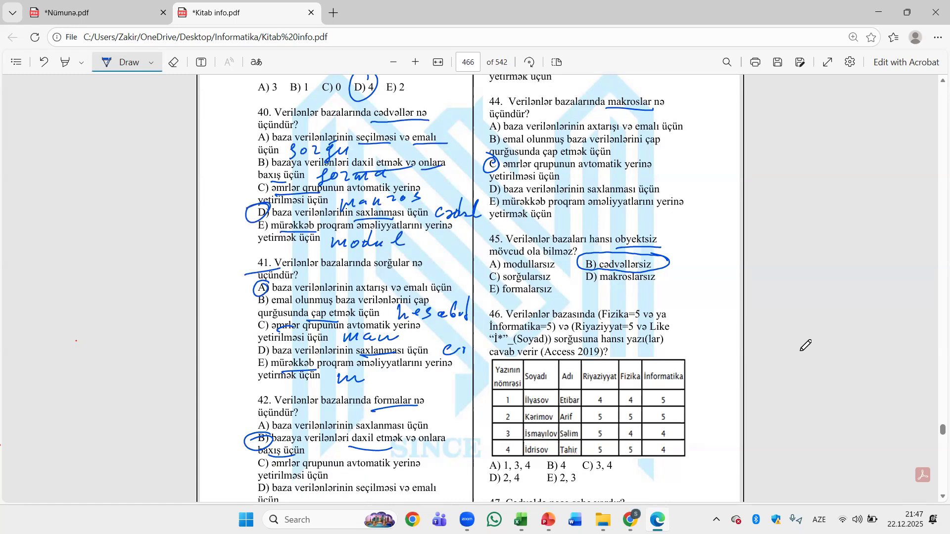
{"action": "scroll", "coordinate": [665, 238], "scroll_direction": "down", "scroll_amount": 1}
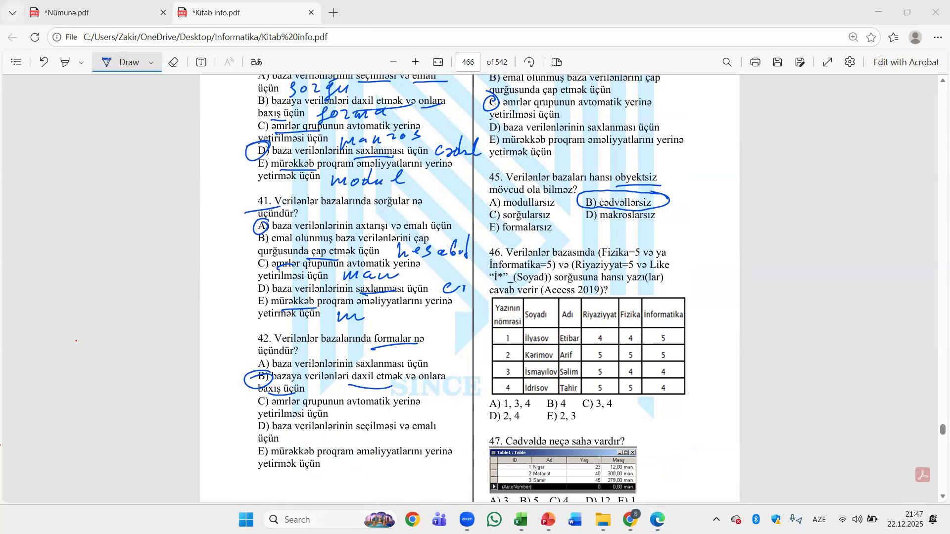
- Open Microsoft Access and dismiss the Office Activation Wizard
{"action": "key", "text": "super+s"}
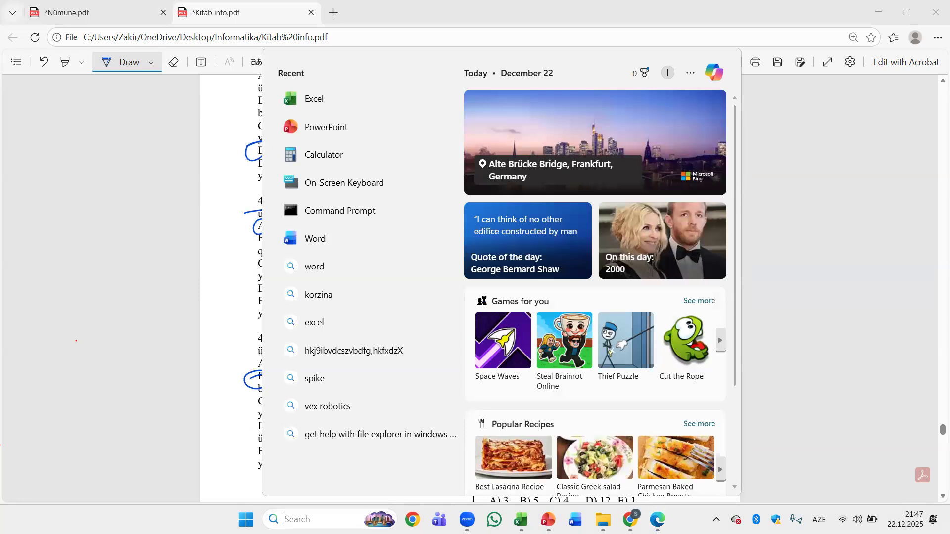
{"action": "type", "text": "access"}
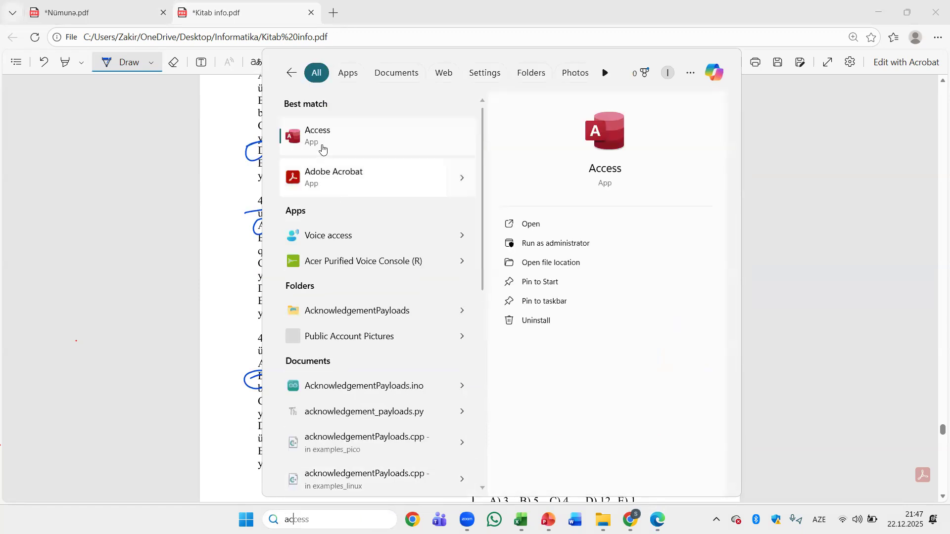
{"action": "left_click", "coordinate": [353, 142]}
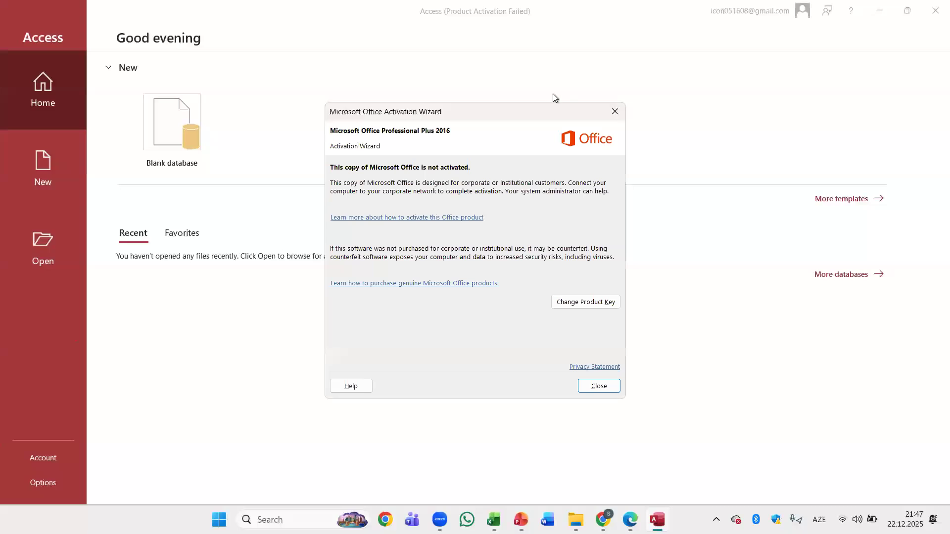
{"action": "left_click", "coordinate": [615, 104]}
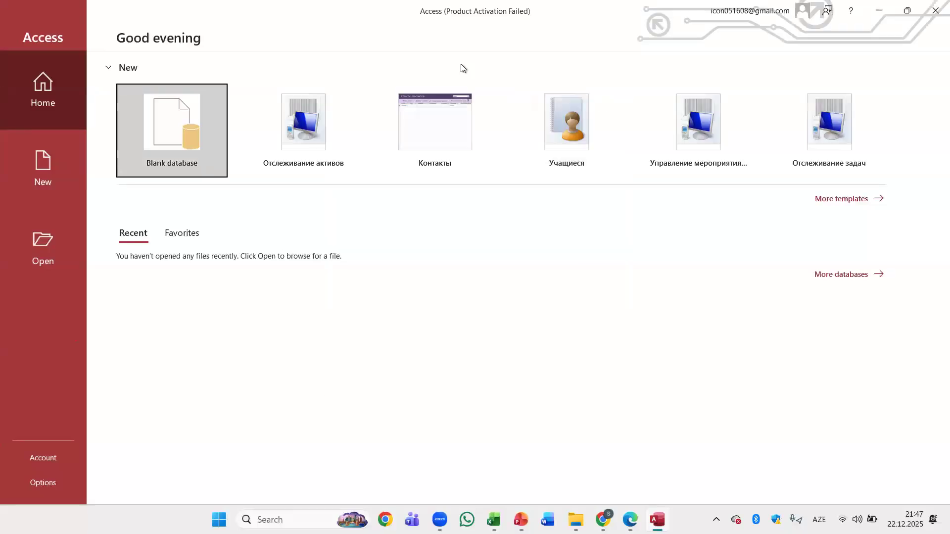
- Circle Blank database and the five template thumbnails in red, and draw an arrow to Blank database
{"action": "left_click", "coordinate": [454, 346]}
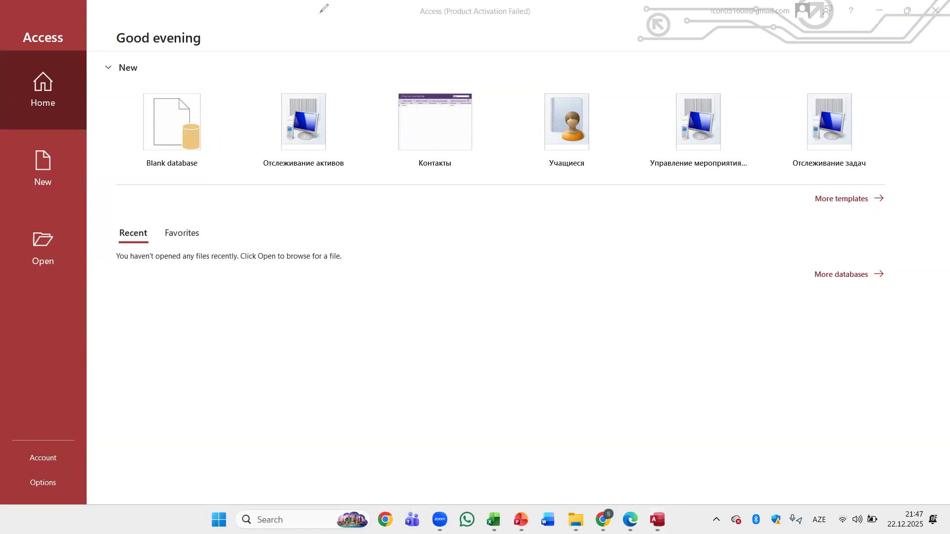
{"action": "mouse_move", "coordinate": [227, 68]}
{"action": "left_mouse_down"}
{"action": "mouse_move", "coordinate": [160, 80]}
{"action": "mouse_move", "coordinate": [220, 83]}
{"action": "left_mouse_up"}
{"action": "mouse_move", "coordinate": [321, 52]}
{"action": "left_mouse_down"}
{"action": "mouse_move", "coordinate": [283, 74]}
{"action": "mouse_move", "coordinate": [311, 57]}
{"action": "left_mouse_up"}
{"action": "mouse_move", "coordinate": [489, 43]}
{"action": "left_mouse_down"}
{"action": "mouse_move", "coordinate": [500, 179]}
{"action": "mouse_move", "coordinate": [424, 82]}
{"action": "left_mouse_up"}
{"action": "mouse_move", "coordinate": [620, 45]}
{"action": "left_mouse_down"}
{"action": "mouse_move", "coordinate": [589, 52]}
{"action": "mouse_move", "coordinate": [625, 99]}
{"action": "mouse_move", "coordinate": [569, 70]}
{"action": "left_mouse_up"}
{"action": "mouse_move", "coordinate": [769, 58]}
{"action": "left_mouse_down"}
{"action": "mouse_move", "coordinate": [643, 169]}
{"action": "mouse_move", "coordinate": [788, 103]}
{"action": "mouse_move", "coordinate": [730, 90]}
{"action": "left_mouse_up"}
{"action": "mouse_move", "coordinate": [872, 62]}
{"action": "left_mouse_down"}
{"action": "mouse_move", "coordinate": [861, 54]}
{"action": "mouse_move", "coordinate": [878, 169]}
{"action": "left_mouse_up"}
{"action": "mouse_move", "coordinate": [260, 18]}
{"action": "left_mouse_down"}
{"action": "mouse_move", "coordinate": [222, 61]}
{"action": "mouse_move", "coordinate": [240, 65]}
{"action": "left_mouse_up"}
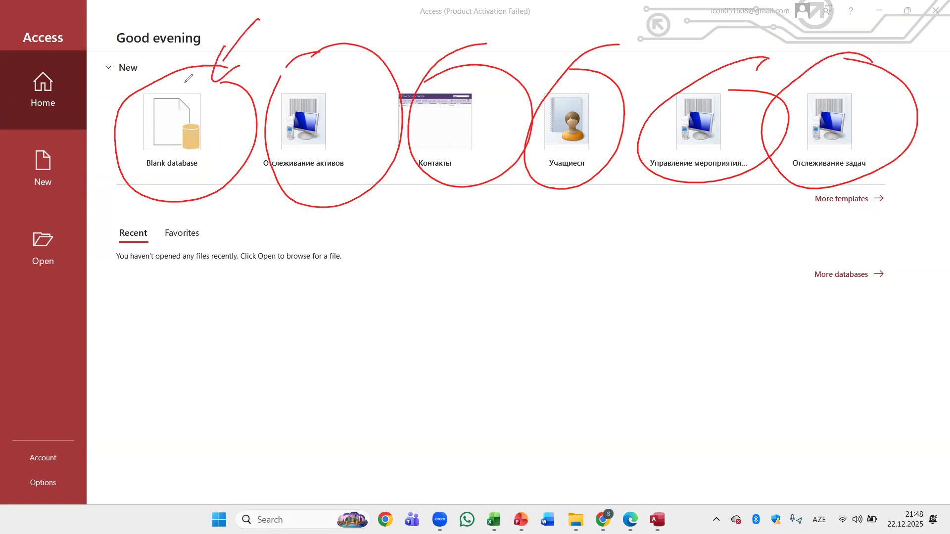
- Add red marks over the Blank database thumbnail, and clear all the drawn annotations from the start page
{"action": "left_click", "coordinate": [149, 173]}
{"action": "left_click_drag", "start_coordinate": [155, 175], "coordinate": [197, 171]}
{"action": "left_click_drag", "start_coordinate": [194, 121], "coordinate": [184, 150]}
{"action": "left_click", "coordinate": [4, 230]}
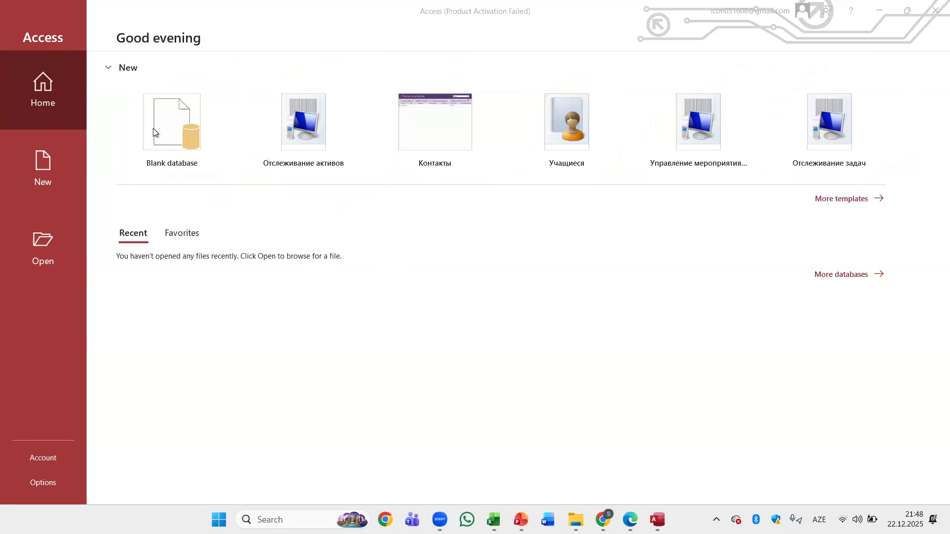
- Create a new blank database
{"action": "left_click", "coordinate": [179, 132]}
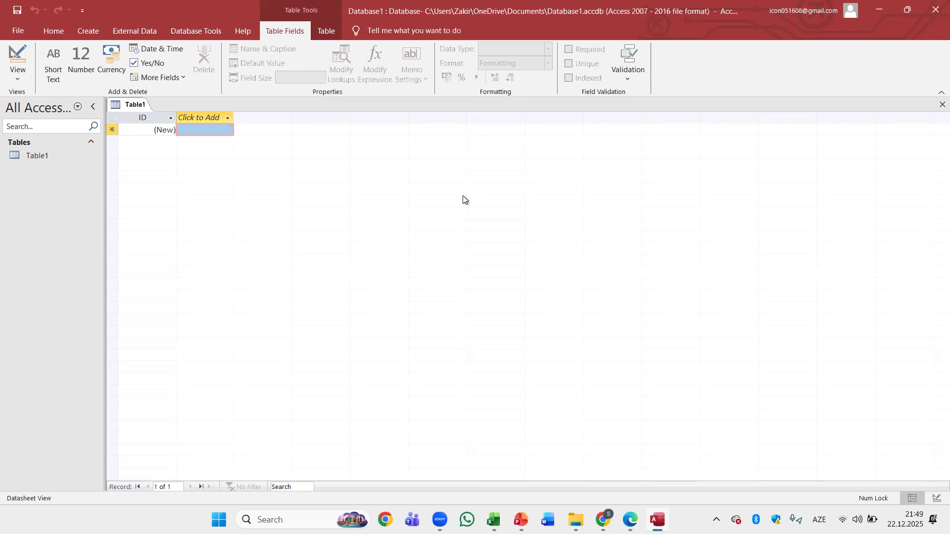
- Examine the Home, Create, External Data and Database Tools command groups of the new database
{"action": "left_click", "coordinate": [48, 32]}
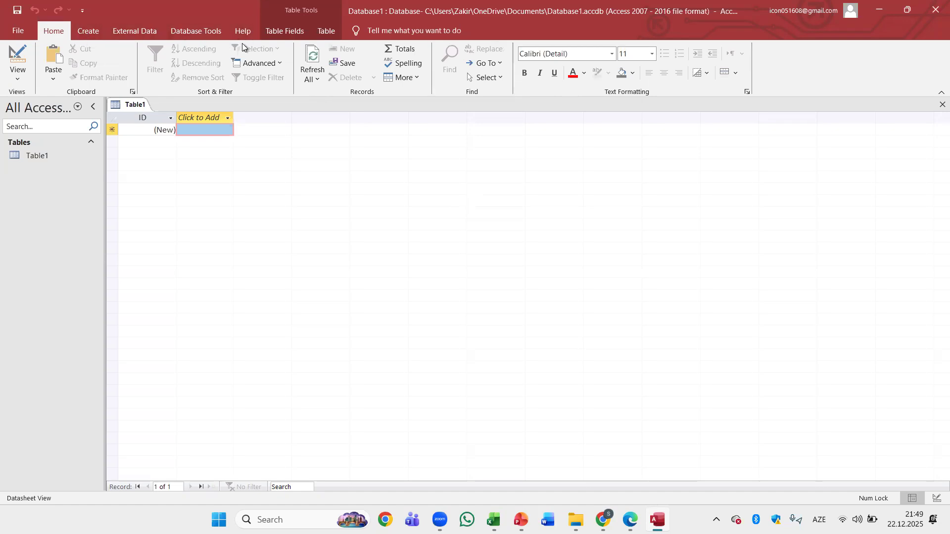
{"action": "left_click", "coordinate": [98, 32]}
{"action": "left_click", "coordinate": [135, 29]}
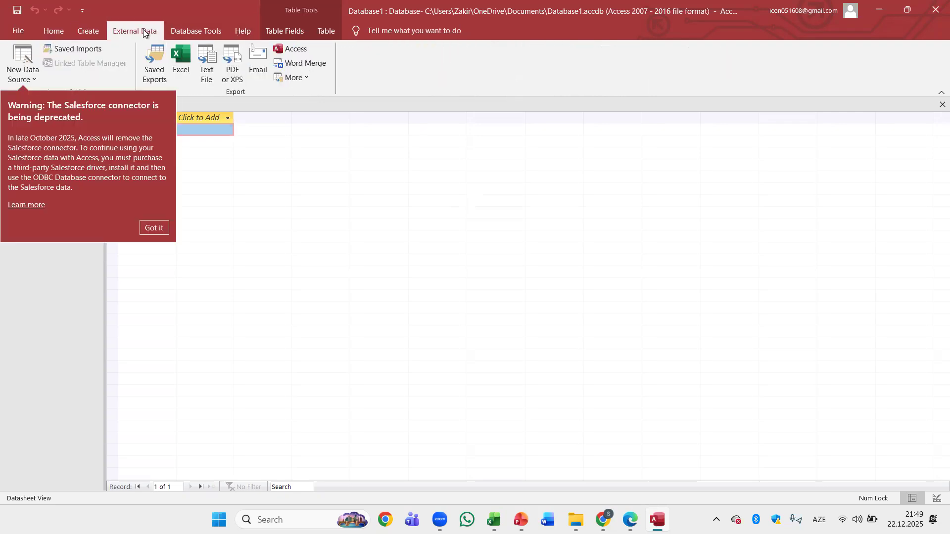
{"action": "left_click", "coordinate": [176, 34]}
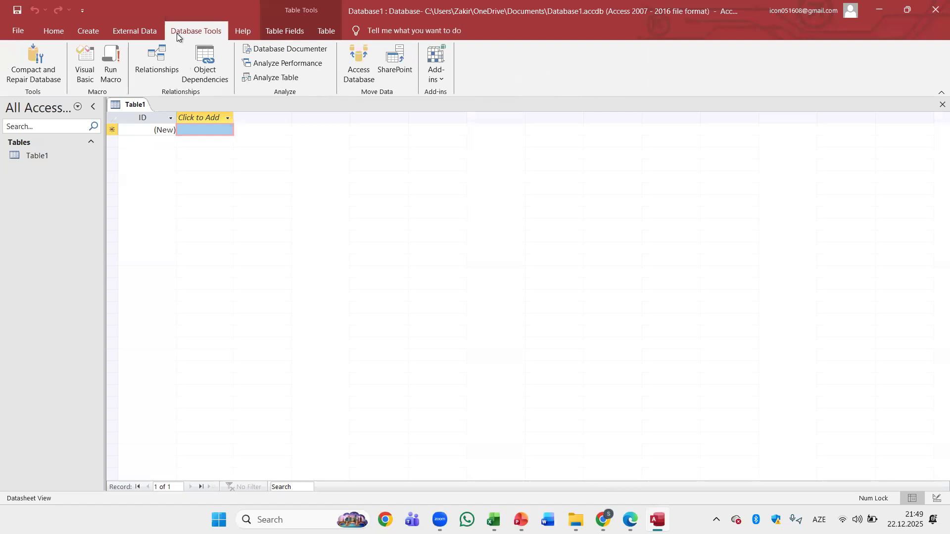
{"action": "left_click", "coordinate": [59, 34]}
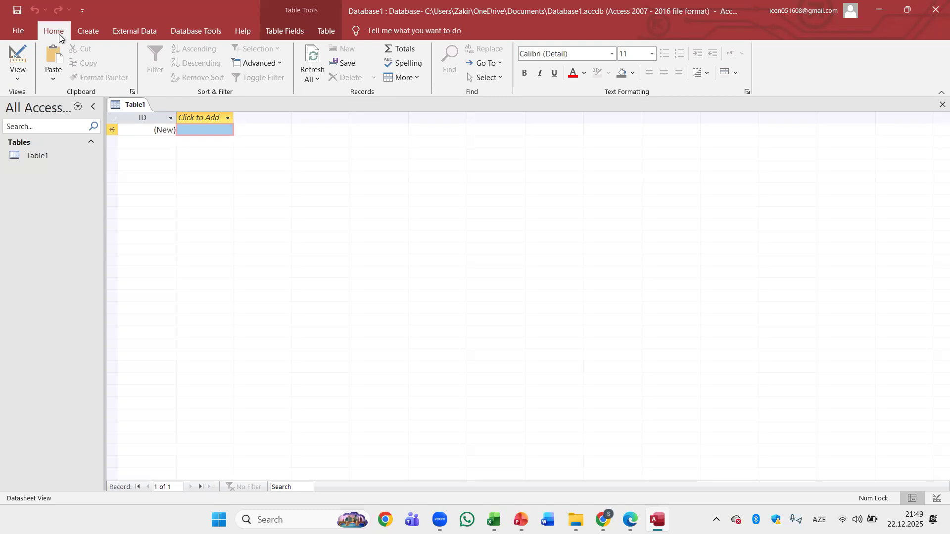
{"action": "left_click", "coordinate": [90, 30]}
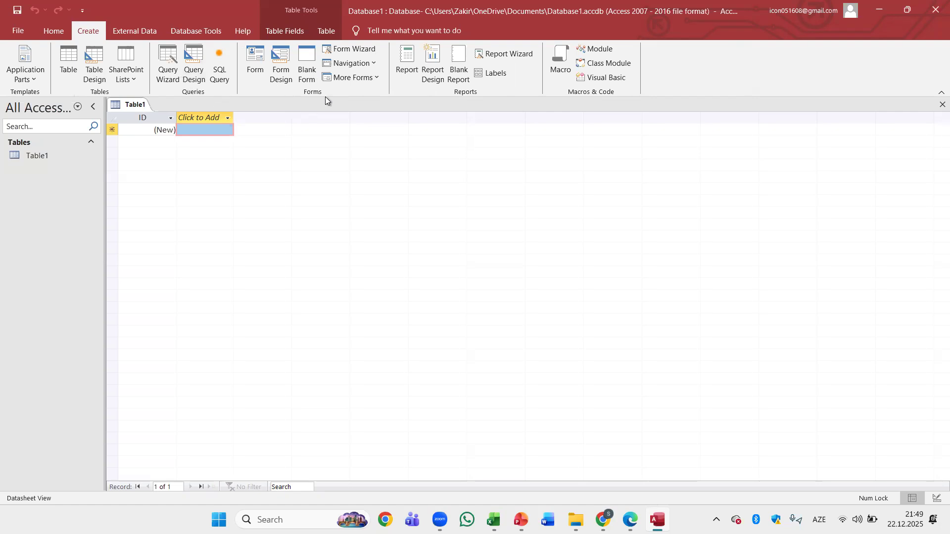
{"action": "left_click", "coordinate": [122, 33]}
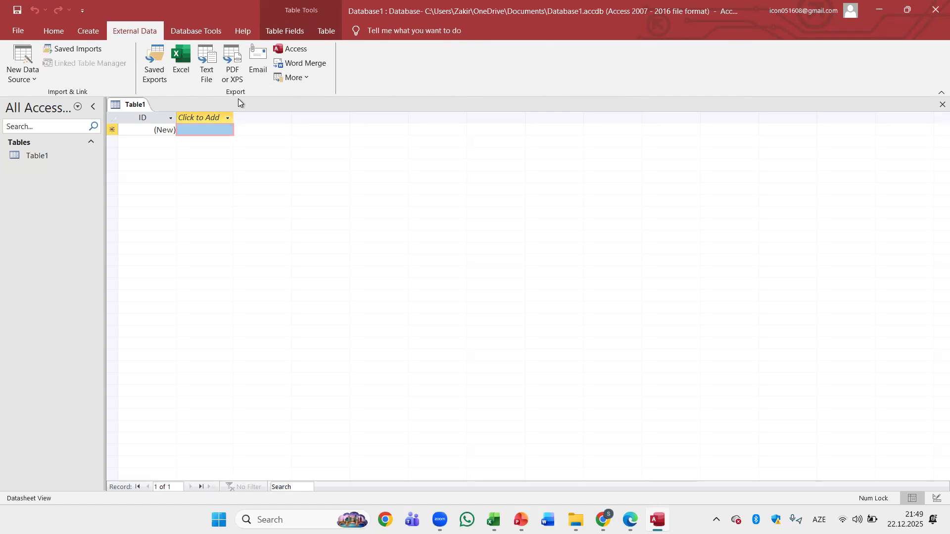
{"action": "left_click", "coordinate": [191, 31]}
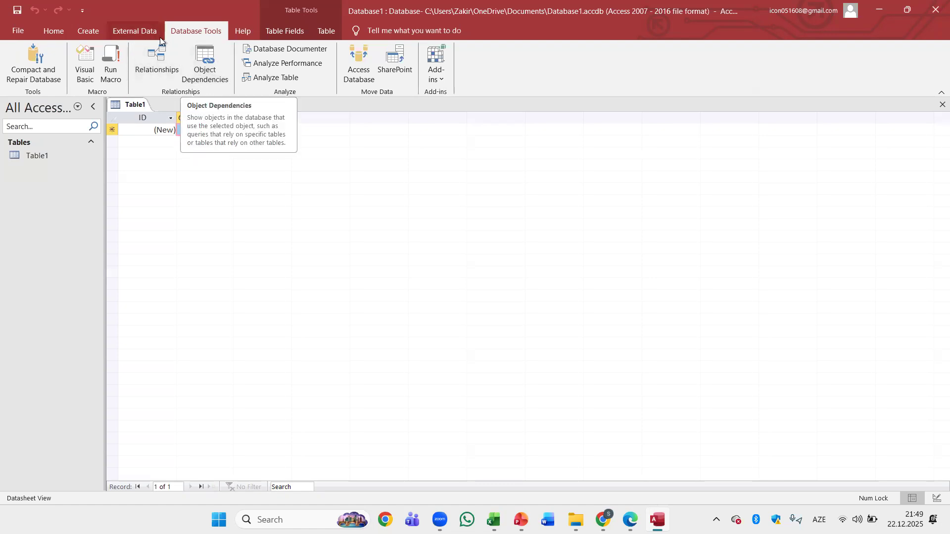
{"action": "left_click", "coordinate": [53, 32]}
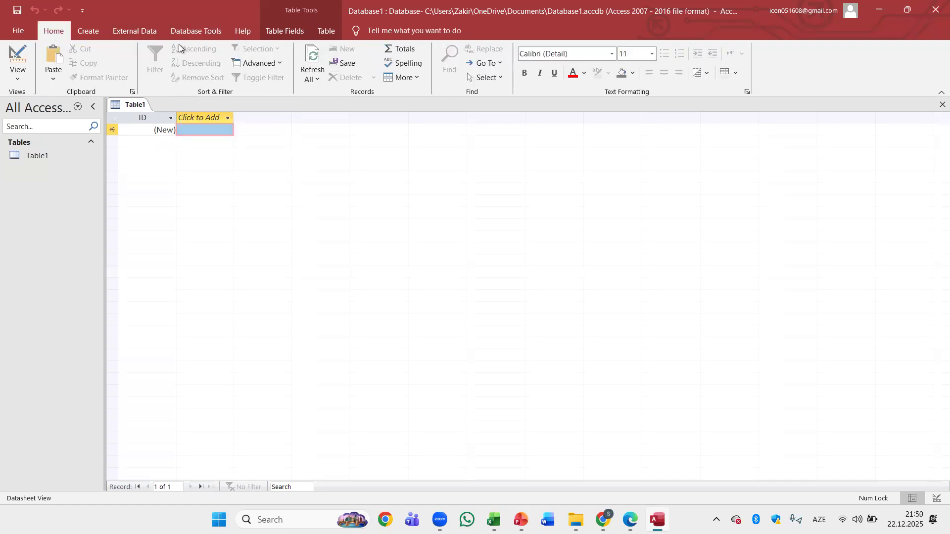
{"action": "left_click", "coordinate": [193, 35]}
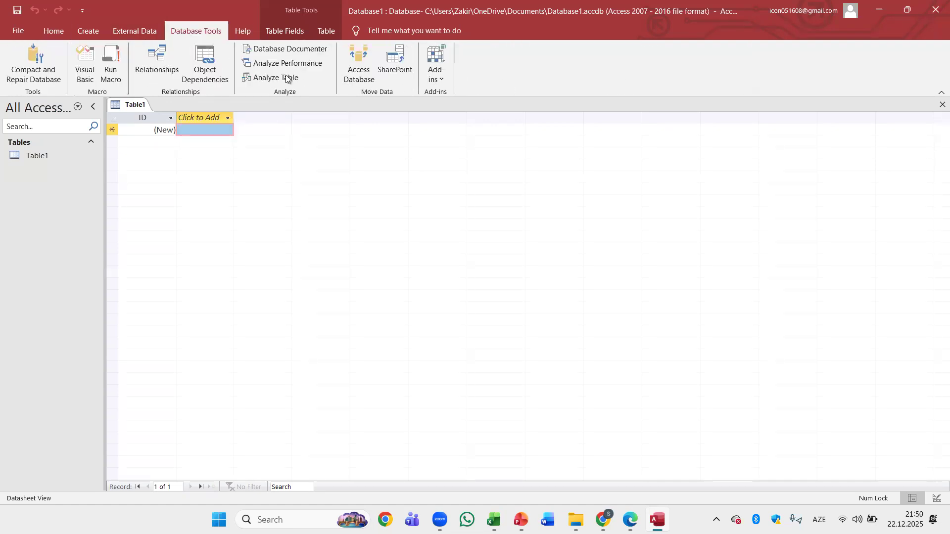
- Save the new table under the name Table1 and open it in Design View
{"action": "left_click", "coordinate": [55, 32]}
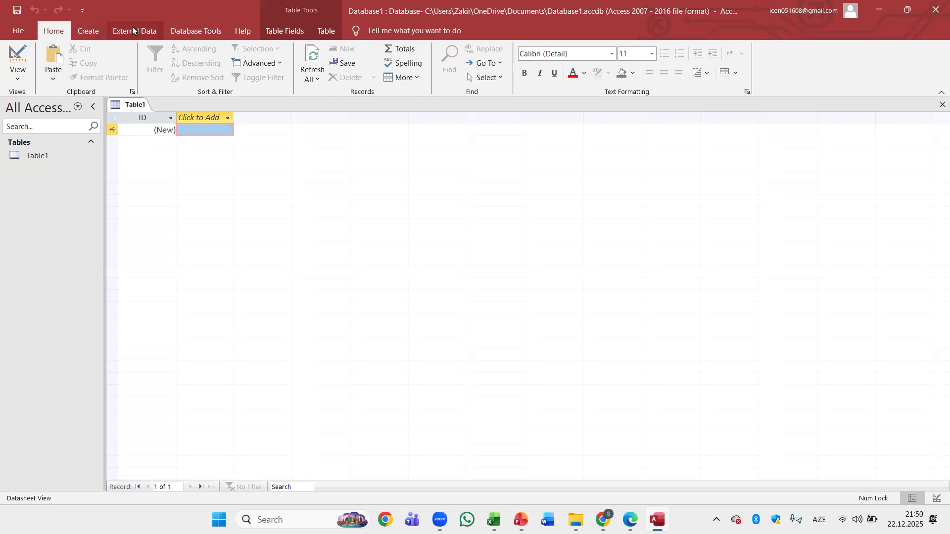
{"action": "left_click", "coordinate": [198, 31]}
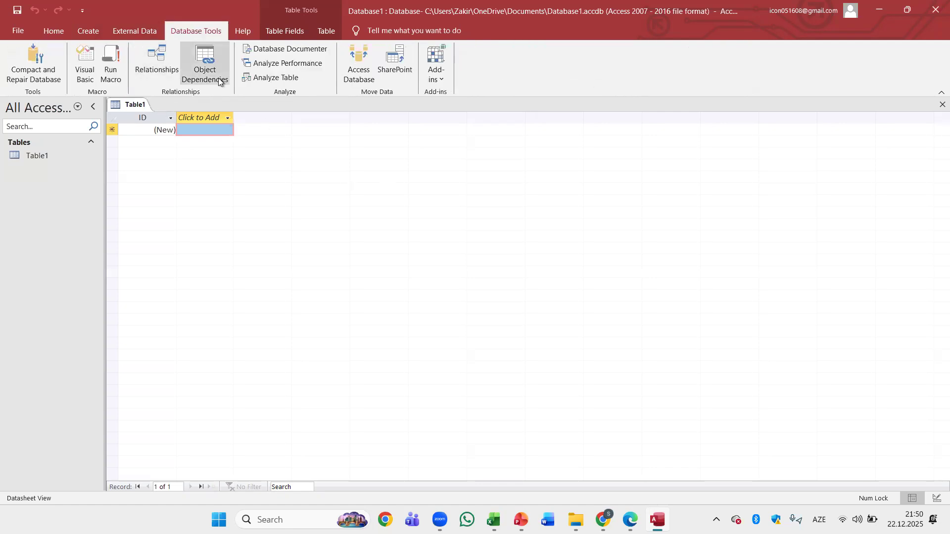
{"action": "left_click", "coordinate": [66, 29]}
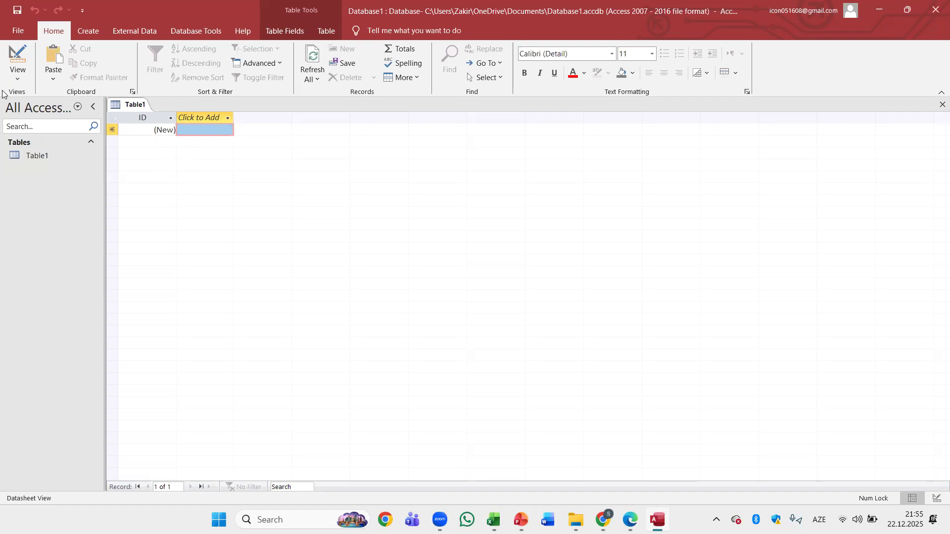
{"action": "left_click", "coordinate": [19, 77]}
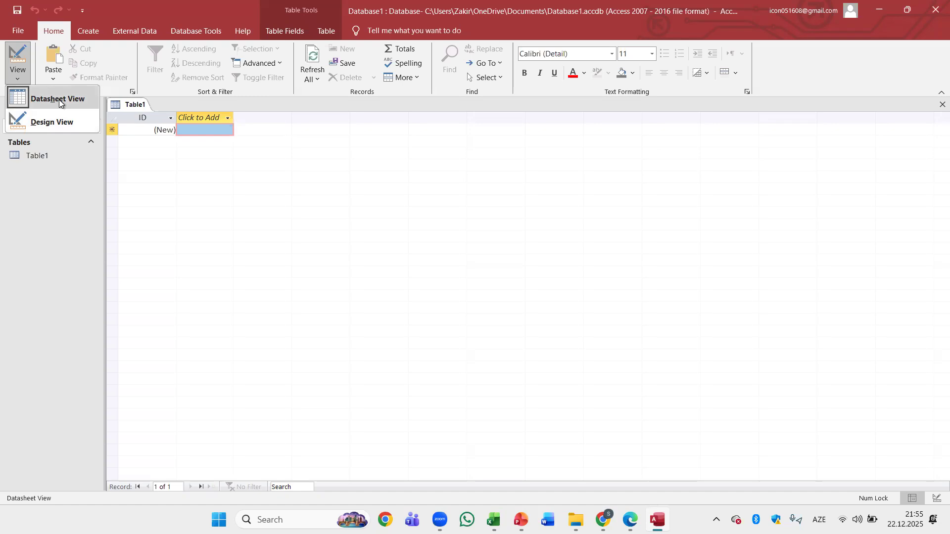
{"action": "left_click", "coordinate": [52, 122]}
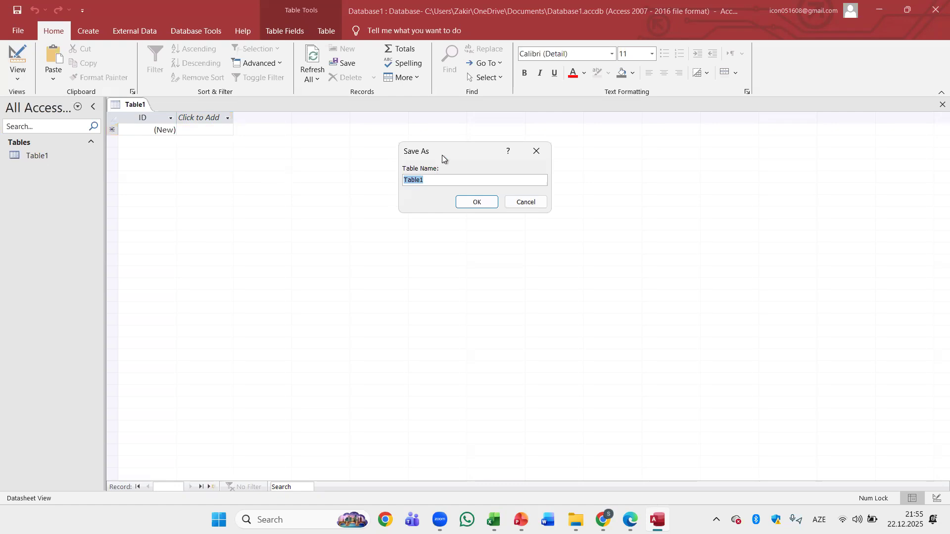
{"action": "left_click_drag", "start_coordinate": [442, 156], "coordinate": [235, 163]}
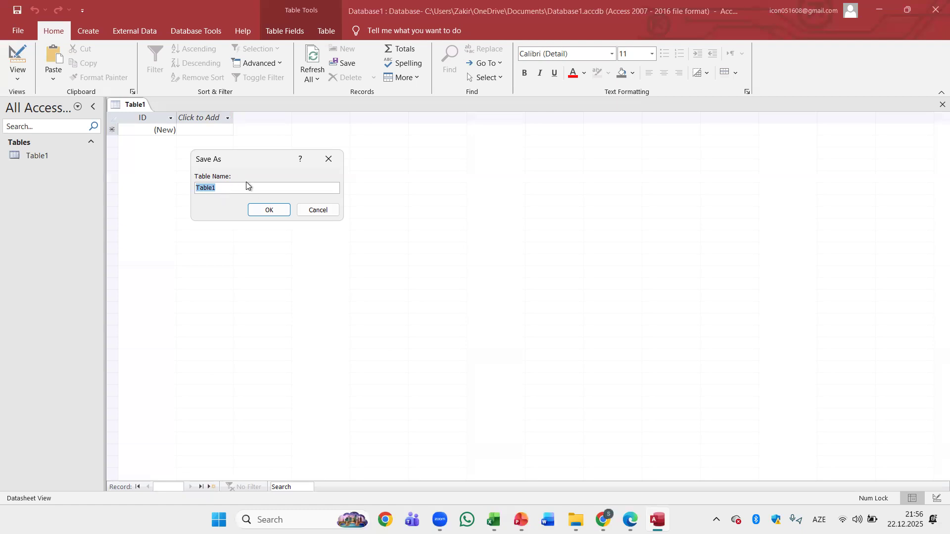
{"action": "left_click", "coordinate": [269, 211]}
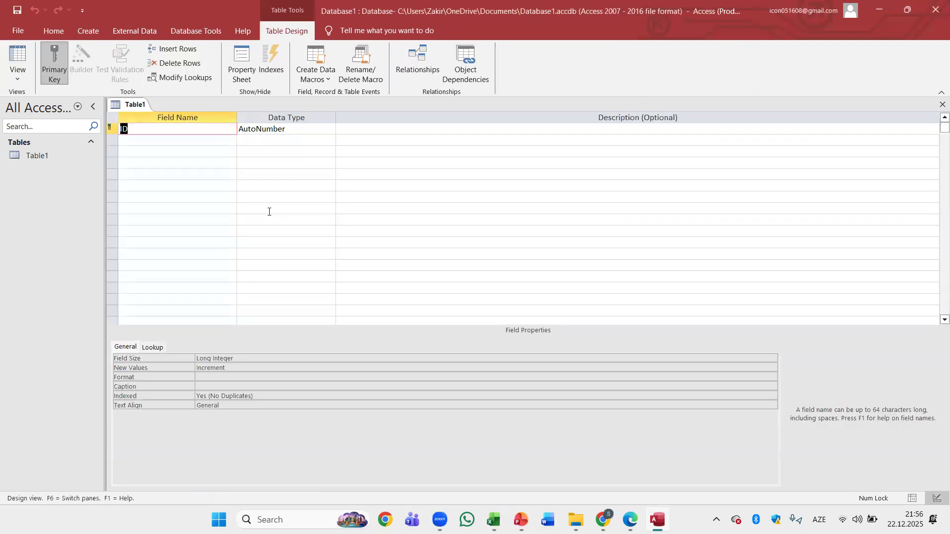
{"action": "left_click", "coordinate": [17, 78]}
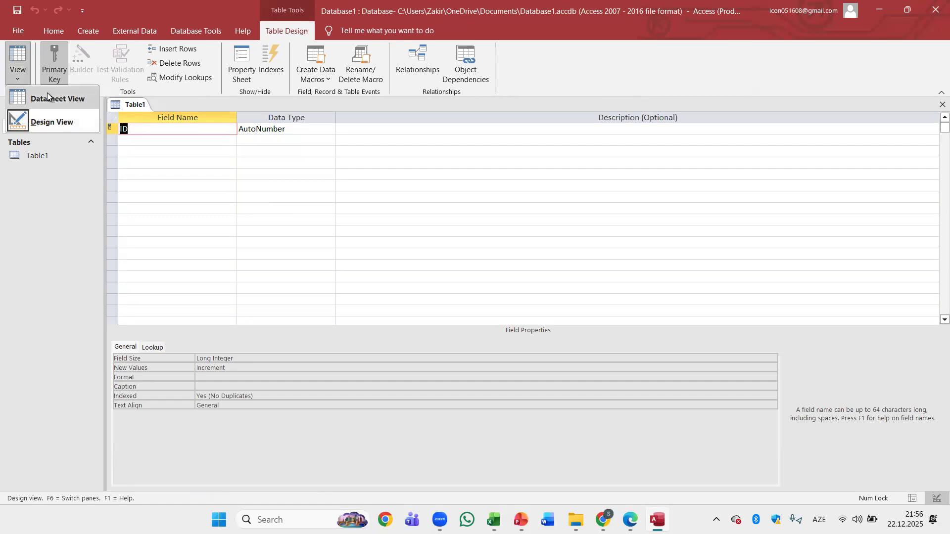
{"action": "left_click", "coordinate": [176, 136]}
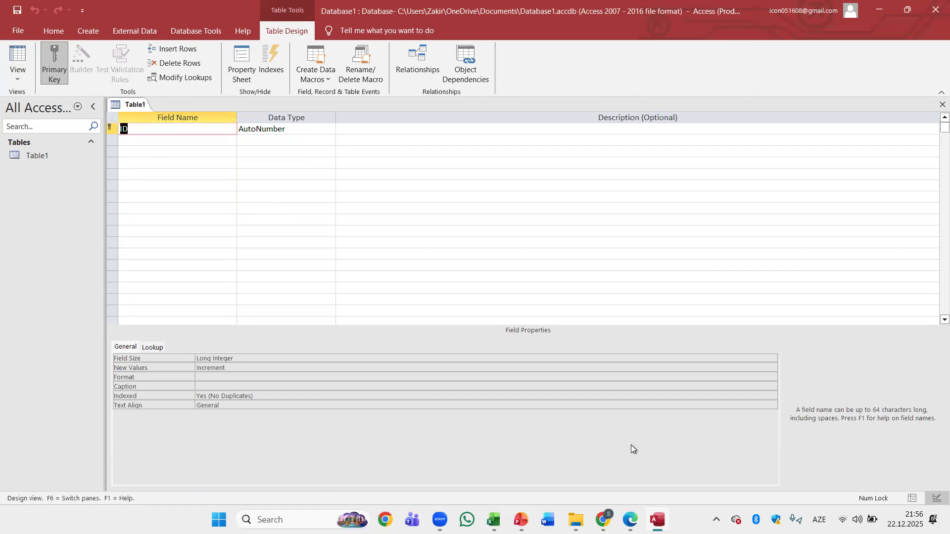
- Circle the Field Name, Data Type and Description (Optional) column headings in red
{"action": "left_click", "coordinate": [381, 6]}
{"action": "mouse_move", "coordinate": [195, 108]}
{"action": "left_mouse_down"}
{"action": "mouse_move", "coordinate": [141, 124]}
{"action": "mouse_move", "coordinate": [214, 125]}
{"action": "mouse_move", "coordinate": [188, 101]}
{"action": "left_mouse_up"}
{"action": "mouse_move", "coordinate": [319, 112]}
{"action": "left_mouse_down"}
{"action": "mouse_move", "coordinate": [239, 117]}
{"action": "mouse_move", "coordinate": [287, 141]}
{"action": "mouse_move", "coordinate": [303, 105]}
{"action": "left_mouse_up"}
{"action": "mouse_move", "coordinate": [644, 107]}
{"action": "left_mouse_down"}
{"action": "mouse_move", "coordinate": [578, 121]}
{"action": "mouse_move", "coordinate": [643, 105]}
{"action": "left_mouse_up"}
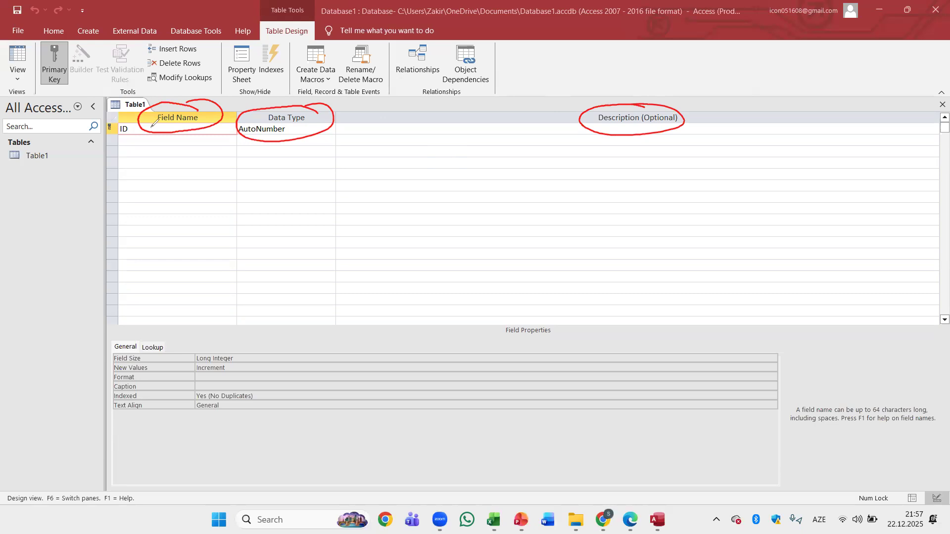
- Underline the Field Name and Data Type headings in red and draw an upward arrow beneath each
{"action": "left_click_drag", "start_coordinate": [152, 127], "coordinate": [204, 121]}
{"action": "left_click_drag", "start_coordinate": [274, 121], "coordinate": [311, 119]}
{"action": "mouse_move", "coordinate": [181, 172]}
{"action": "left_mouse_down"}
{"action": "mouse_move", "coordinate": [190, 142]}
{"action": "mouse_move", "coordinate": [201, 157]}
{"action": "left_mouse_up"}
{"action": "left_click_drag", "start_coordinate": [285, 175], "coordinate": [294, 142]}
{"action": "left_click_drag", "start_coordinate": [281, 154], "coordinate": [296, 150]}
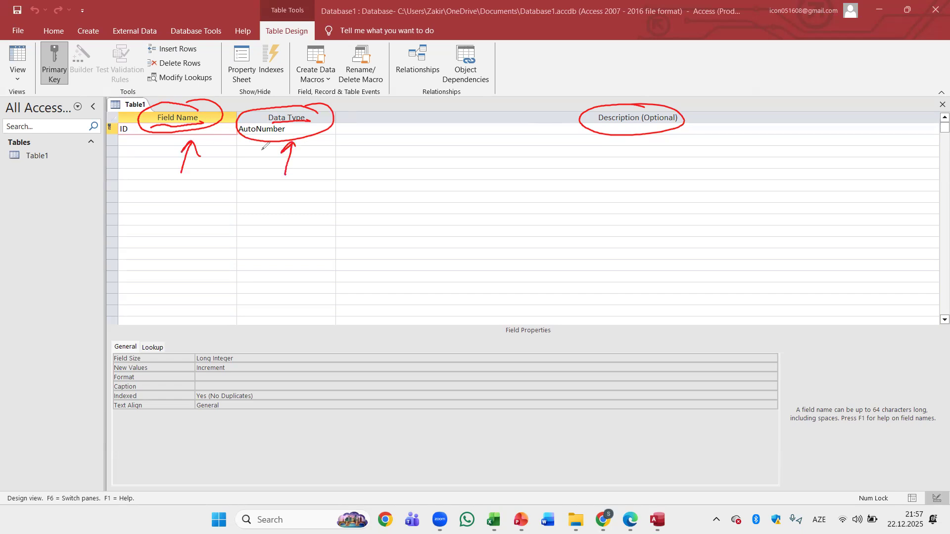
- Mark ID, AutoNumber and the empty description cell in red, and clear all the drawn annotations
{"action": "left_click_drag", "start_coordinate": [111, 142], "coordinate": [149, 140]}
{"action": "left_click_drag", "start_coordinate": [237, 140], "coordinate": [301, 138]}
{"action": "mouse_move", "coordinate": [131, 136]}
{"action": "left_mouse_down"}
{"action": "mouse_move", "coordinate": [124, 118]}
{"action": "mouse_move", "coordinate": [137, 130]}
{"action": "left_mouse_up"}
{"action": "mouse_move", "coordinate": [287, 122]}
{"action": "left_mouse_down"}
{"action": "mouse_move", "coordinate": [250, 122]}
{"action": "mouse_move", "coordinate": [277, 140]}
{"action": "mouse_move", "coordinate": [292, 127]}
{"action": "left_mouse_up"}
{"action": "left_click_drag", "start_coordinate": [389, 134], "coordinate": [455, 132]}
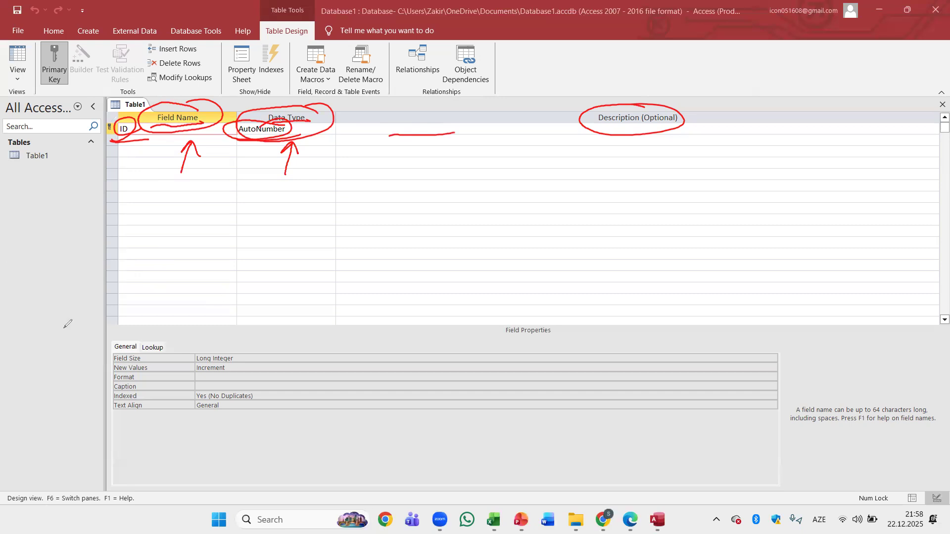
{"action": "left_click", "coordinate": [96, 421]}
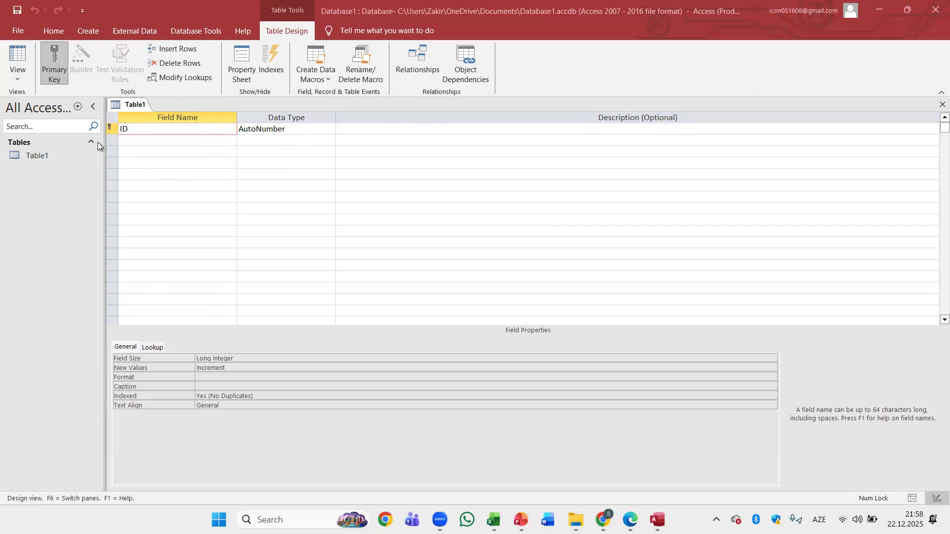
- Rename the ID field to Fin and set its data type to Short Text
{"action": "left_click", "coordinate": [135, 127]}
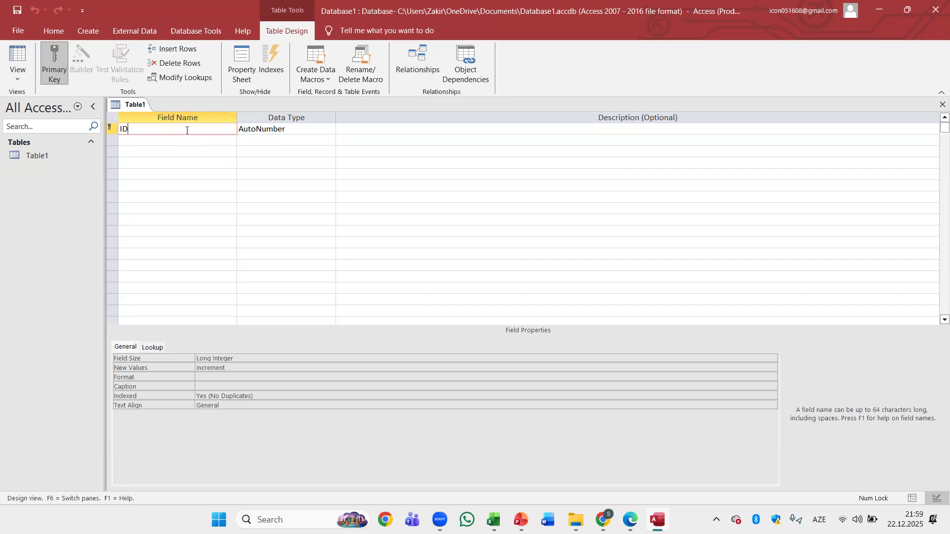
{"action": "key", "text": "BackSpace"}
{"action": "key", "text": "BackSpace"}
{"action": "type", "text": "Fin"}
{"action": "left_click", "coordinate": [293, 131]}
{"action": "left_click", "coordinate": [328, 129]}
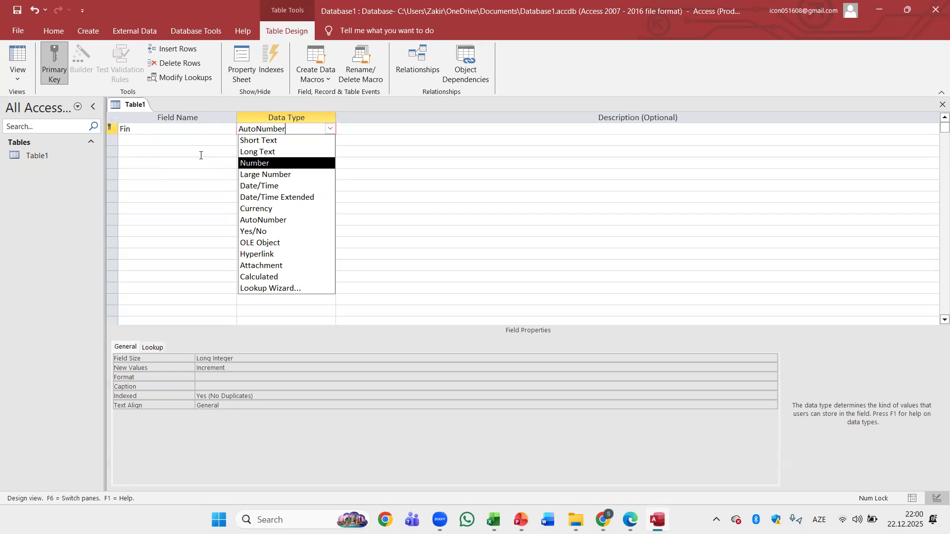
{"action": "left_click", "coordinate": [285, 141]}
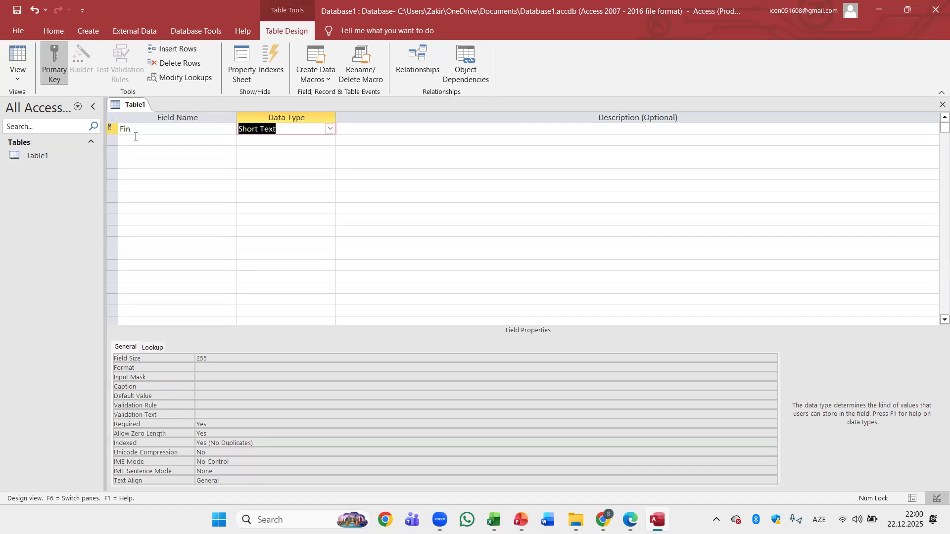
{"action": "left_click", "coordinate": [296, 128]}
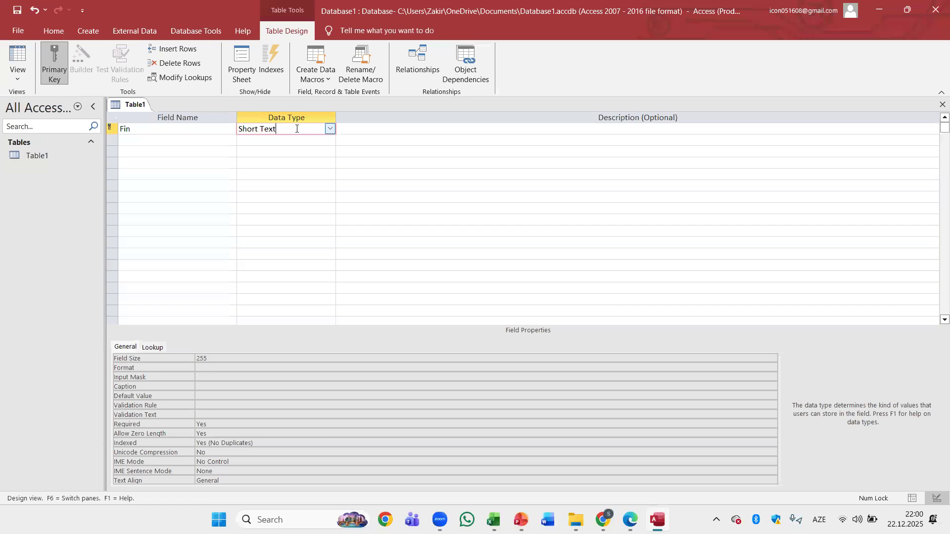
- Enter the description "7 rəqəm hərf qarışıq verilən hissə" for the Fin field
{"action": "left_click", "coordinate": [415, 128]}
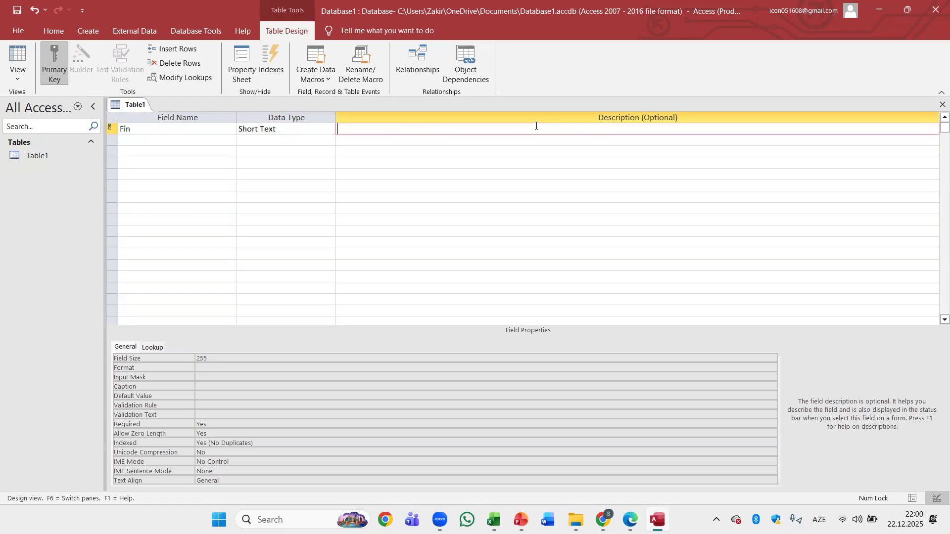
{"action": "type", "text": "7 rəqəm hərf qarışıq verilər"}
{"action": "type", "text": " hissə"}
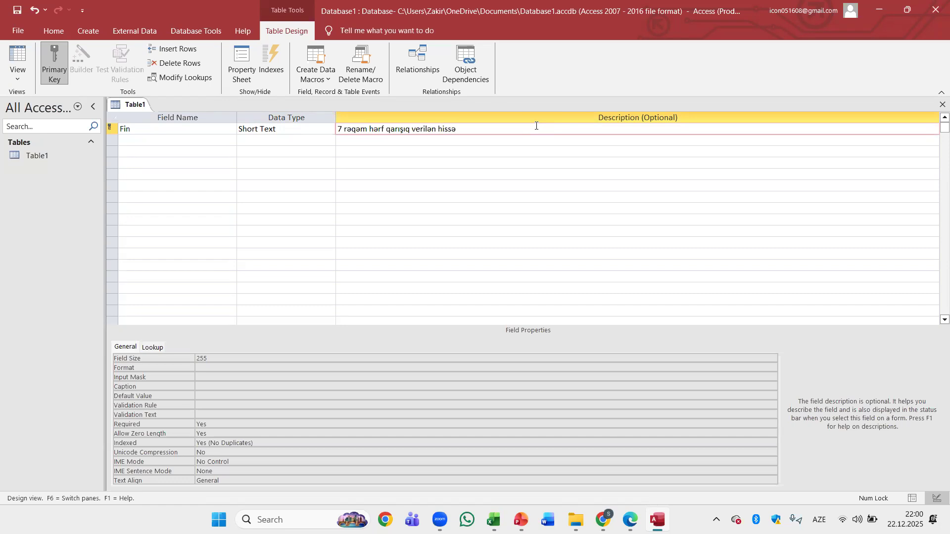
- Add a field named Ad with the Short Text data type below Fin
{"action": "left_click", "coordinate": [163, 139]}
{"action": "type", "text": "Ad"}
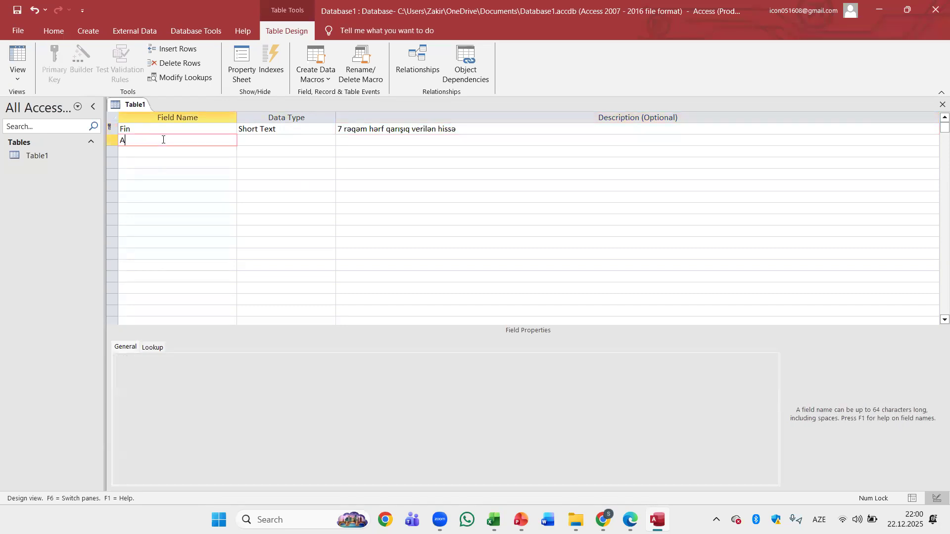
{"action": "left_click", "coordinate": [259, 140]}
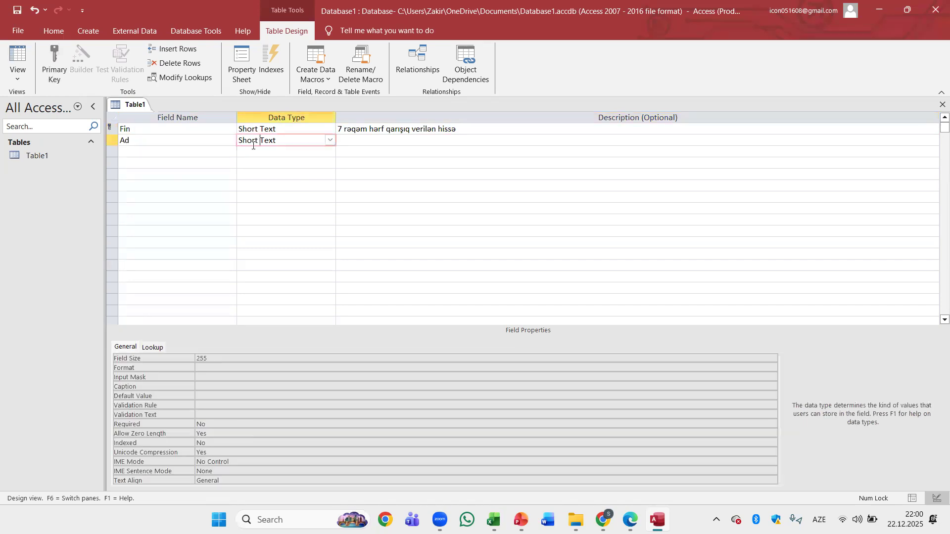
- Add a field named Universitet with the Long Text data type
{"action": "left_click", "coordinate": [181, 151]}
{"action": "type", "text": "Universitet"}
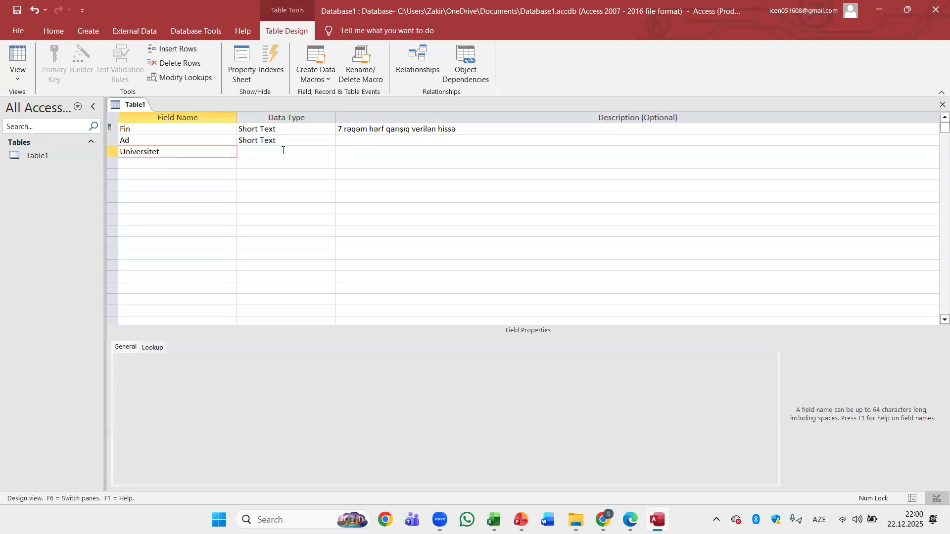
{"action": "left_click", "coordinate": [309, 150]}
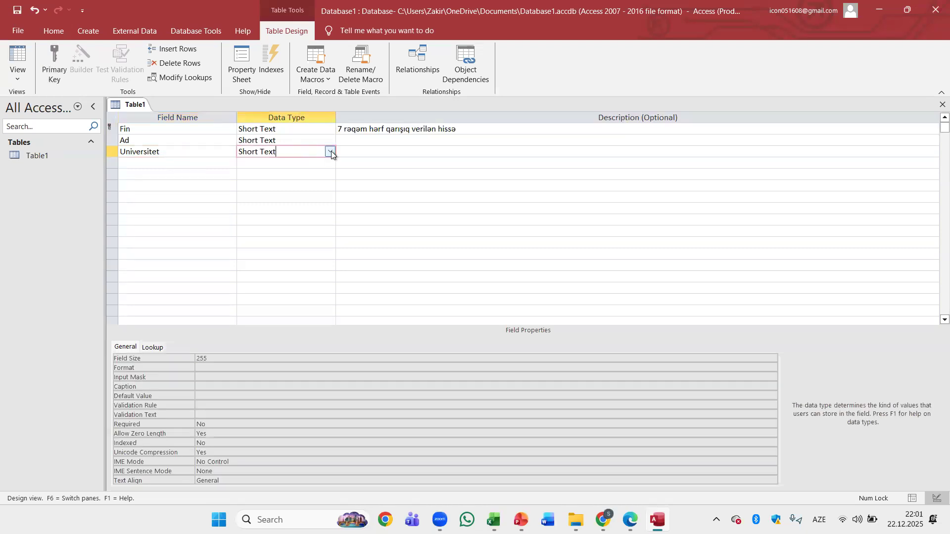
{"action": "left_click", "coordinate": [331, 150]}
{"action": "left_click", "coordinate": [278, 176]}
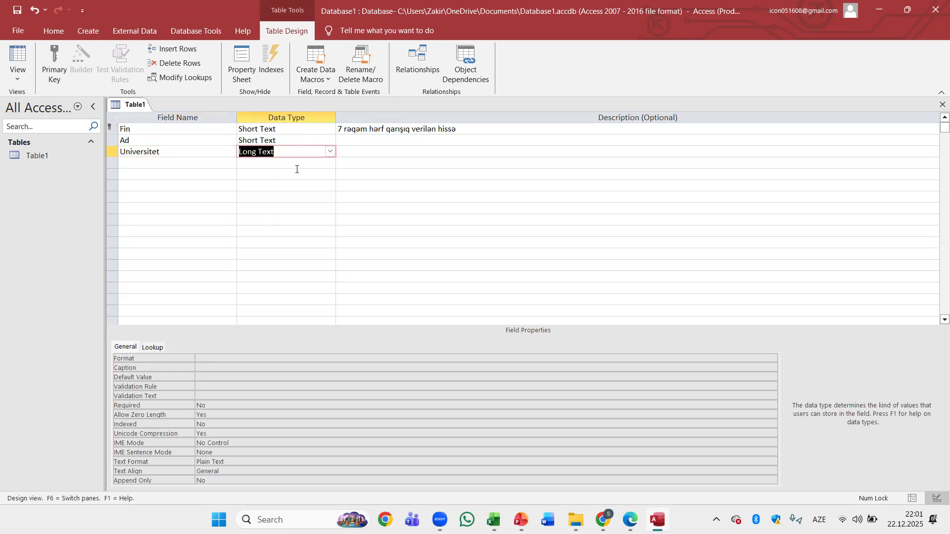
- Enter the description "Tam formada (ixtisas və fakültə)" for the Universitet field
{"action": "left_click", "coordinate": [361, 153]}
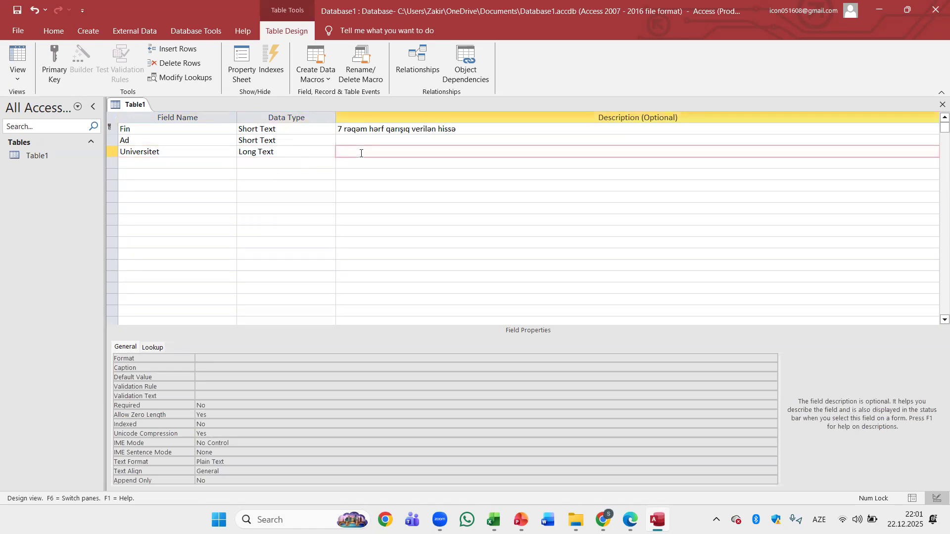
{"action": "type", "text": "Tam f"}
{"action": "type", "text": "ormada"}
{"action": "type", "text": " ("}
{"action": "type", "text": "ixtisad="}
{"action": "key", "text": "BackSpace"}
{"action": "key", "text": "BackSpace"}
{"action": "type", "text": "s və fakültə)"}
- Add a field named Magistr with the Yes/No data type
{"action": "left_click", "coordinate": [156, 161]}
{"action": "type", "text": "Magistr"}
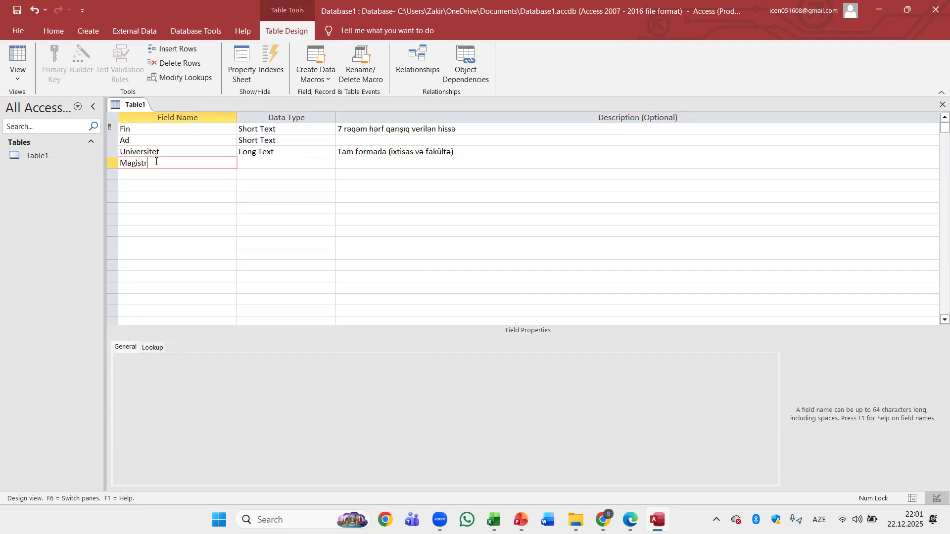
{"action": "key", "text": "Tab"}
{"action": "left_click", "coordinate": [334, 163]}
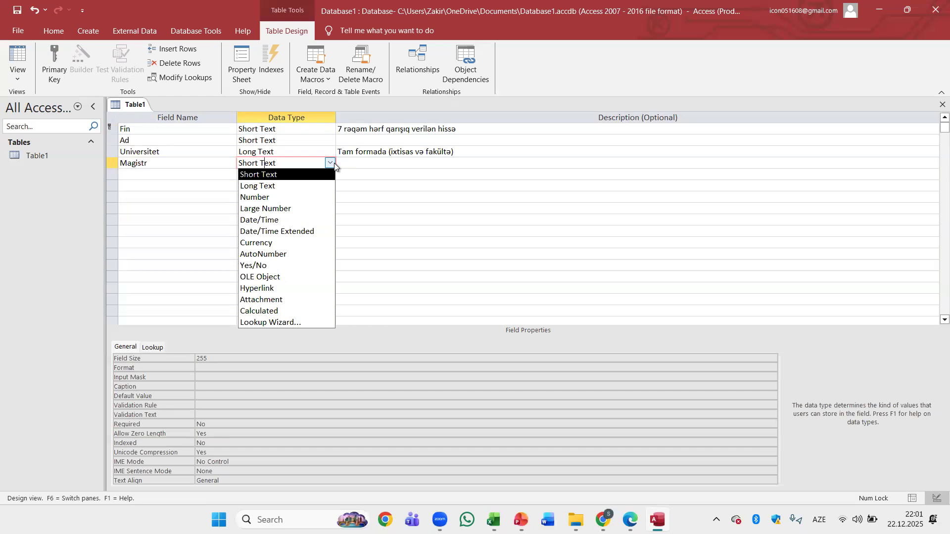
{"action": "left_click", "coordinate": [274, 268]}
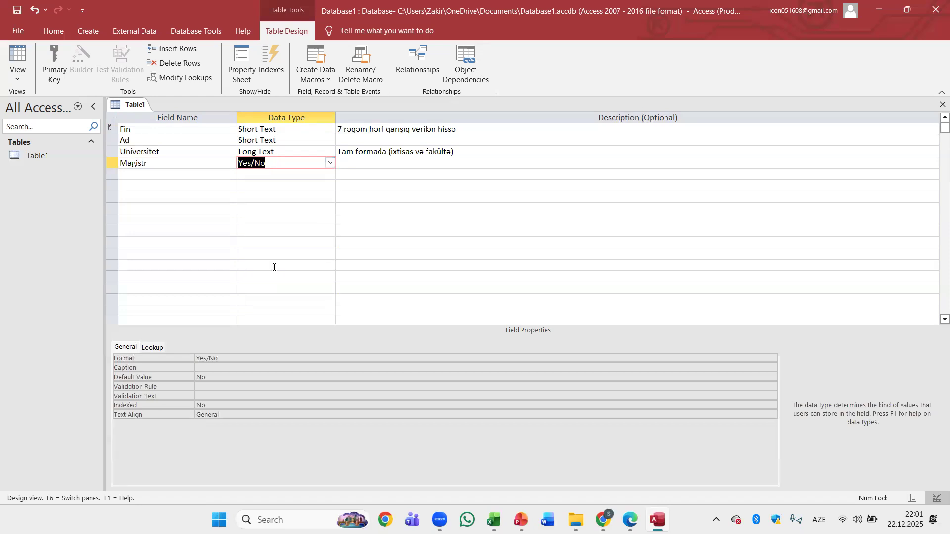
- Add a field named Email with the Hyperlink data type
{"action": "left_click", "coordinate": [154, 175]}
{"action": "type", "text": "Email"}
{"action": "left_click", "coordinate": [261, 174]}
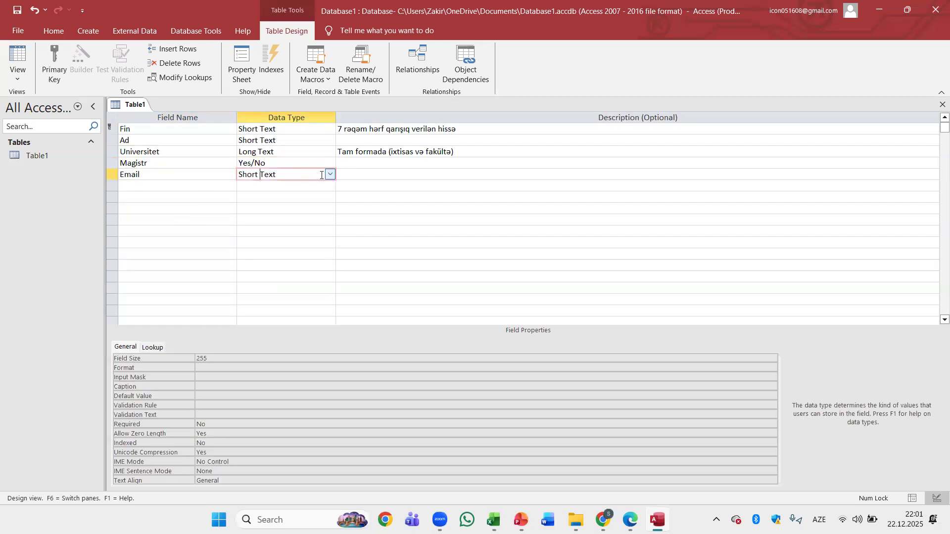
{"action": "left_click", "coordinate": [330, 175]}
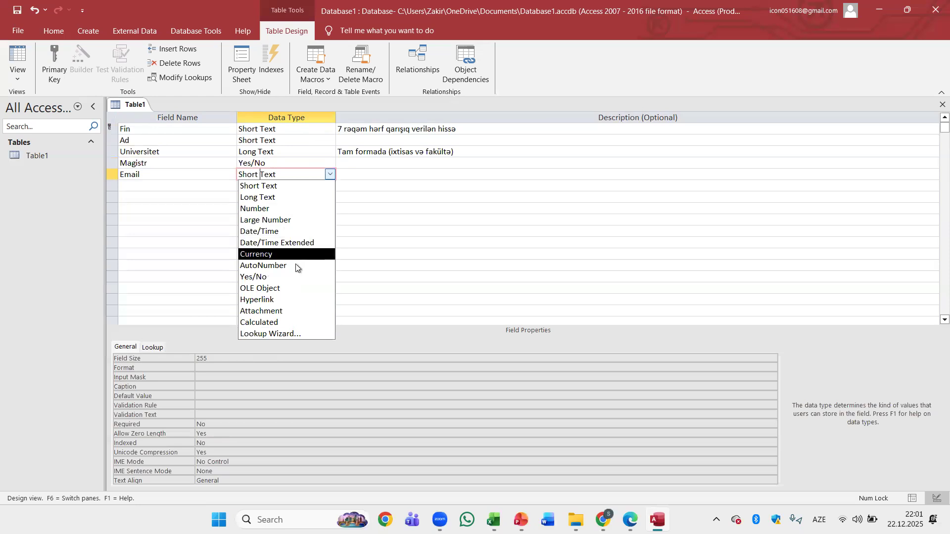
{"action": "left_click", "coordinate": [277, 300]}
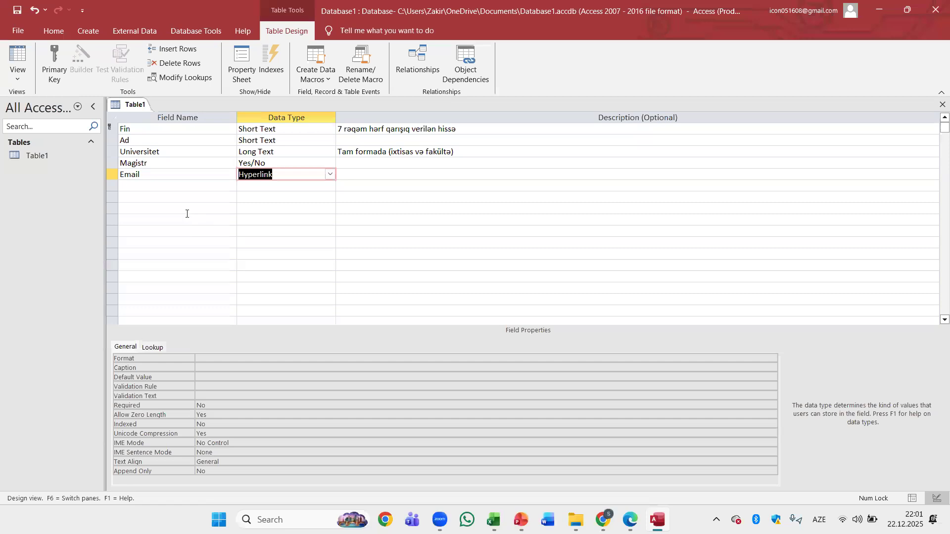
- Add a field named İ\q\t with the Date/Time data type and the description "işə qəbul tarixi"
{"action": "left_click", "coordinate": [159, 188]}
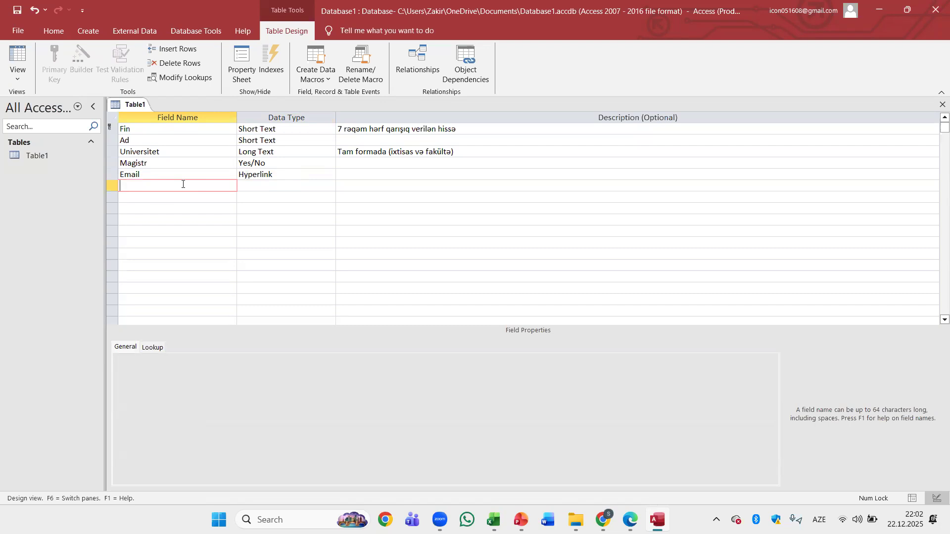
{"action": "type", "text": "İ\\q\\t"}
{"action": "left_click", "coordinate": [366, 181]}
{"action": "type", "text": "işə qəbul tarixi"}
{"action": "left_click", "coordinate": [310, 183]}
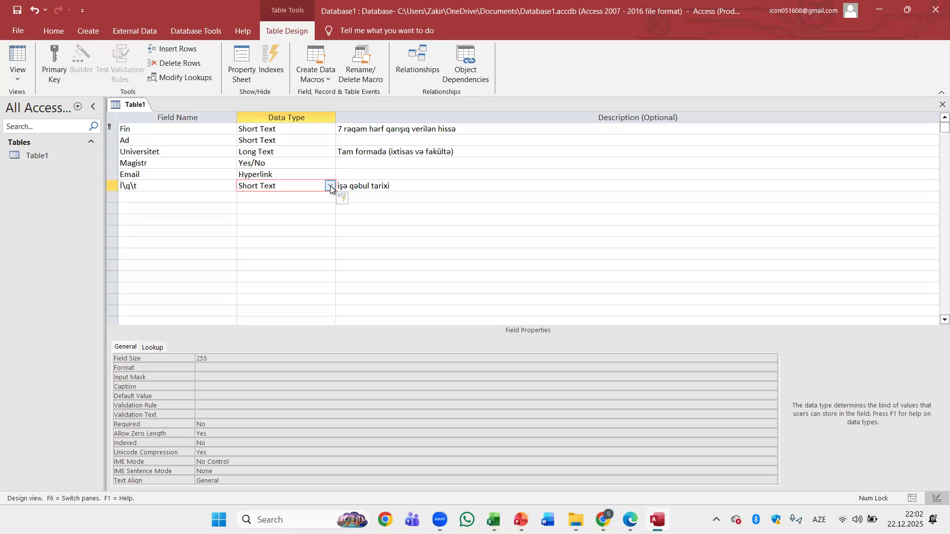
{"action": "left_click", "coordinate": [329, 186]}
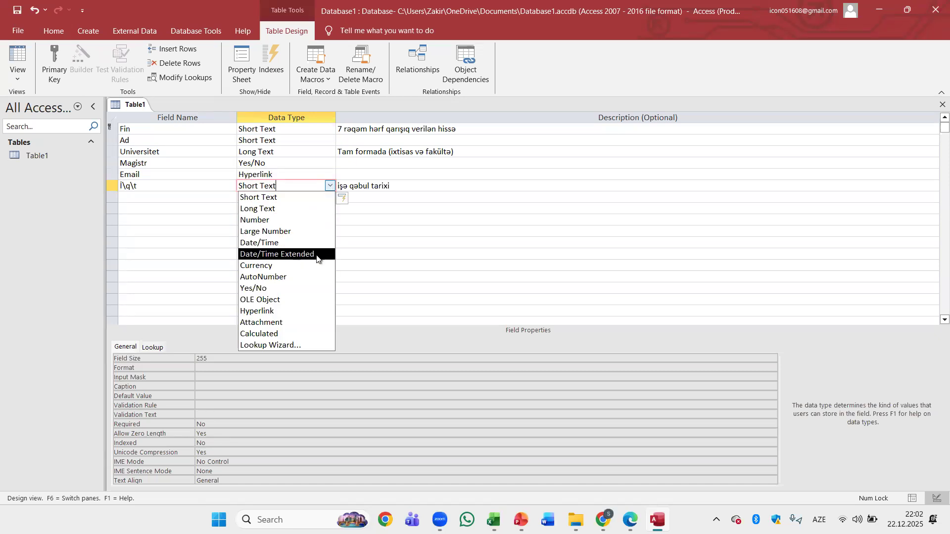
{"action": "left_click", "coordinate": [280, 242]}
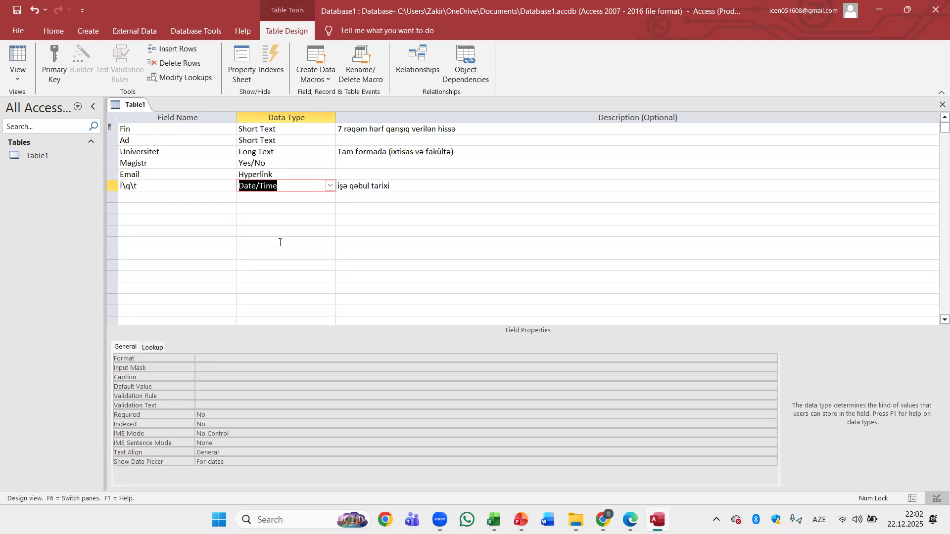
{"action": "left_click", "coordinate": [192, 198]}
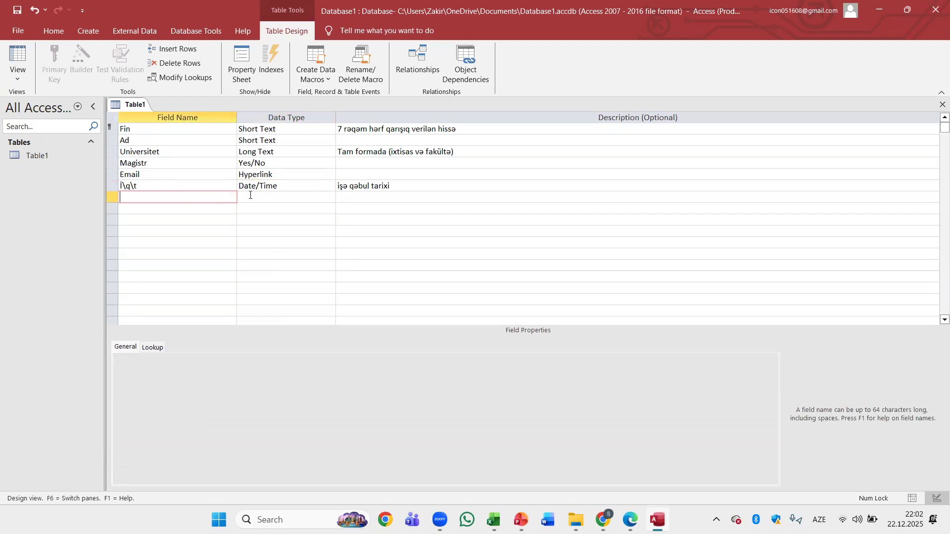
{"action": "left_click", "coordinate": [307, 185]}
{"action": "left_click", "coordinate": [329, 186]}
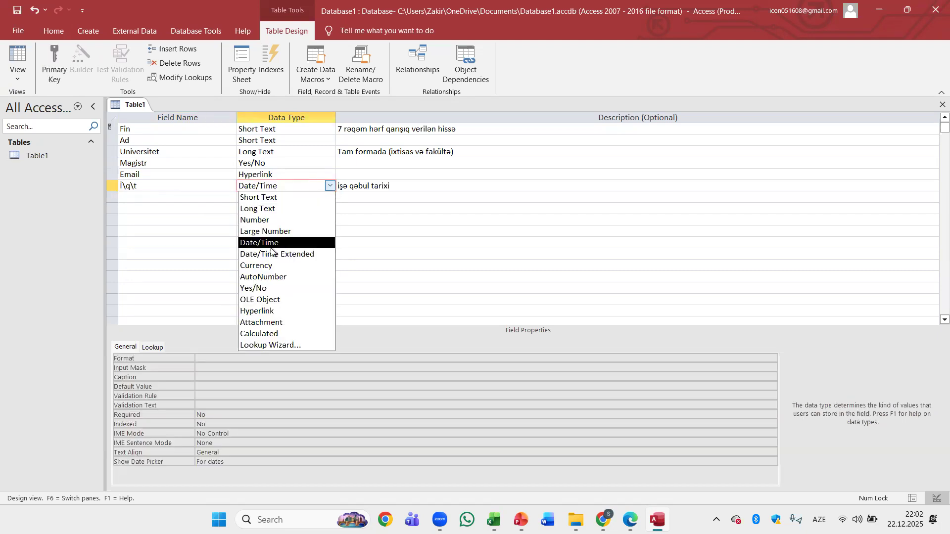
{"action": "left_click", "coordinate": [290, 129]}
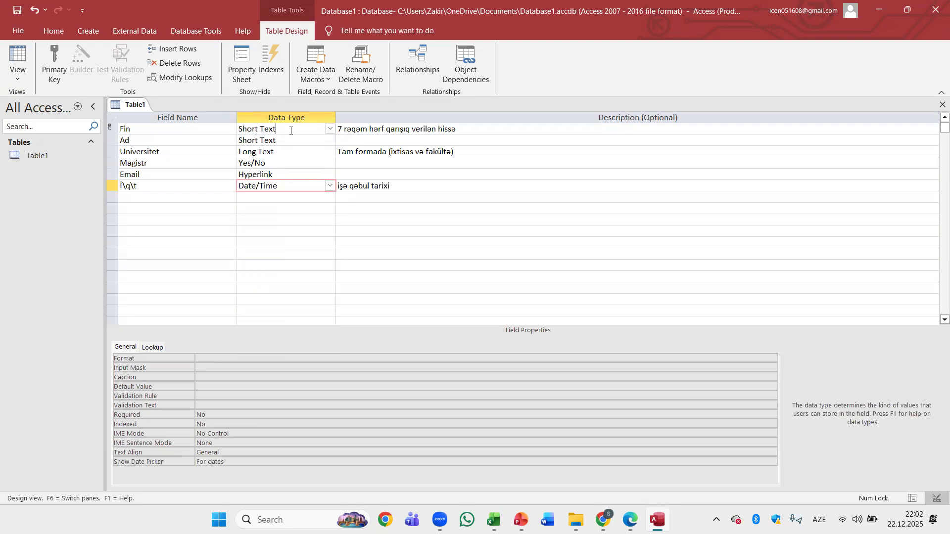
{"action": "left_click", "coordinate": [332, 129]}
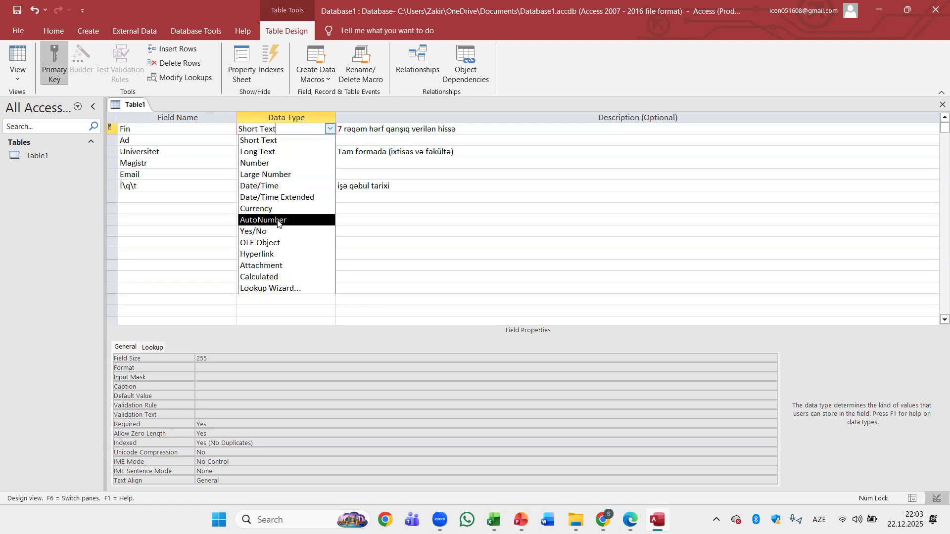
- Add a field named Nömrə with the Number data type below the İ\q\t field
{"action": "left_click", "coordinate": [193, 197]}
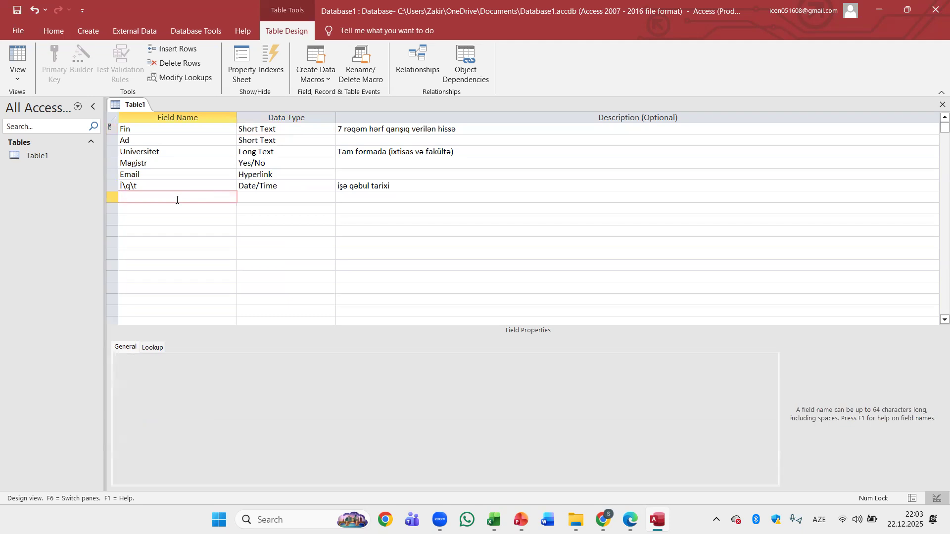
{"action": "type", "text": "Nömrə"}
{"action": "key", "text": "Tab"}
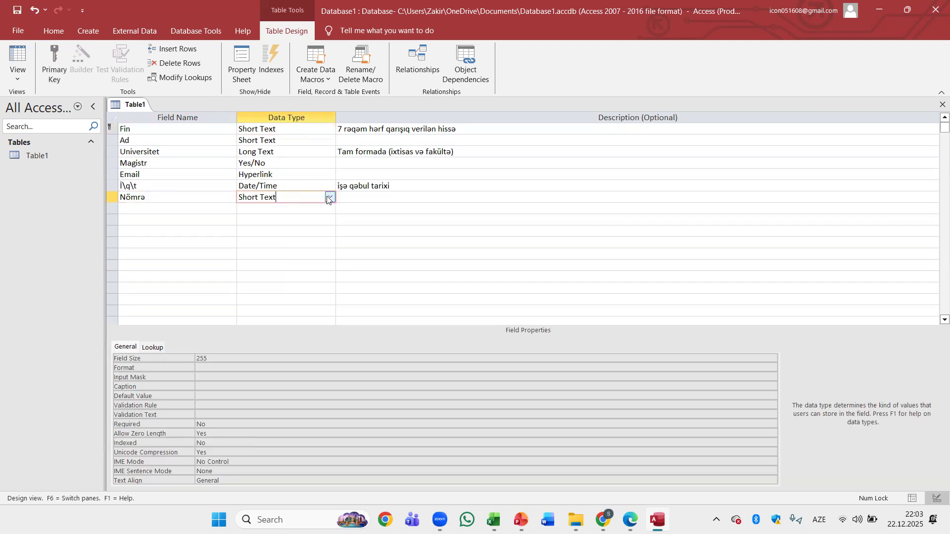
{"action": "left_click", "coordinate": [330, 197]}
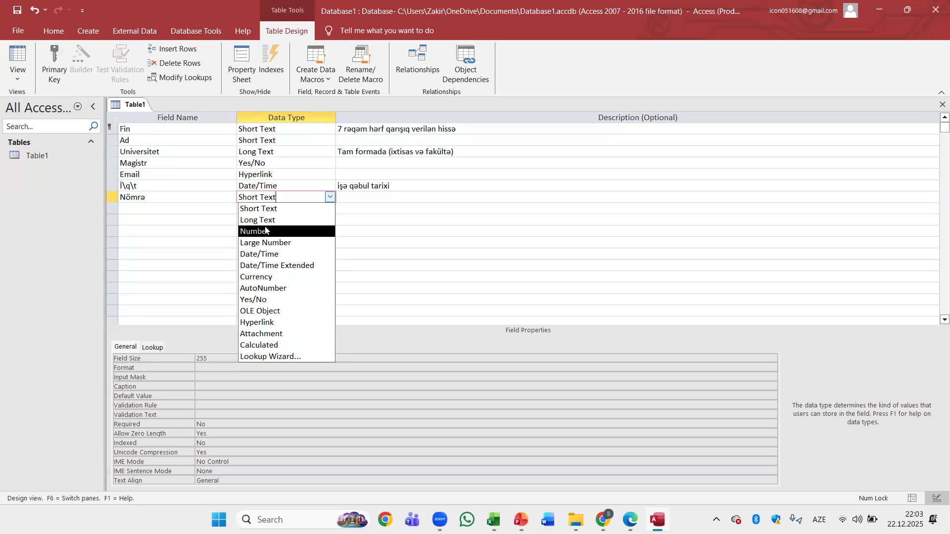
{"action": "left_click", "coordinate": [265, 230]}
- Add a field named Əmək haqqı with the Currency data type below the Nömrə field
{"action": "left_click", "coordinate": [189, 208]}
{"action": "type", "text": "Əmək haqqı"}
{"action": "left_click", "coordinate": [299, 197]}
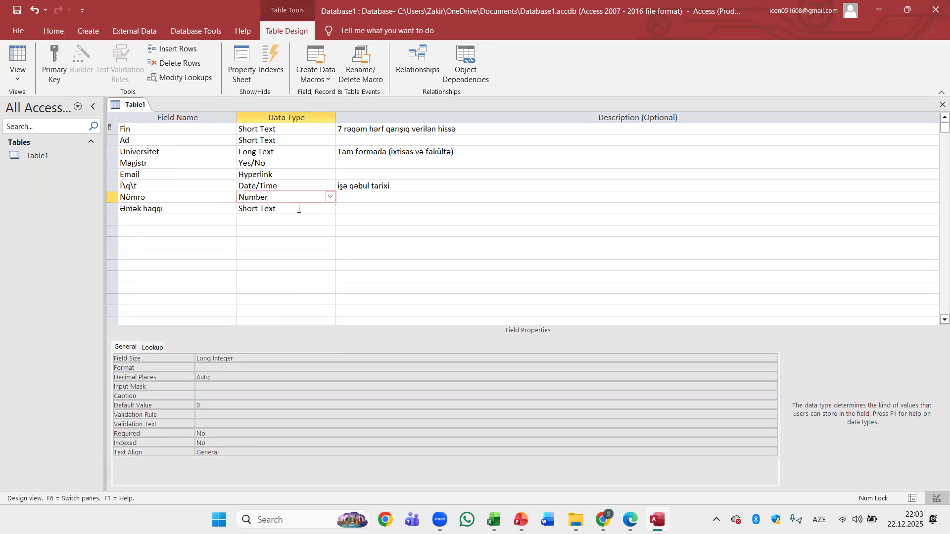
{"action": "left_click", "coordinate": [299, 209]}
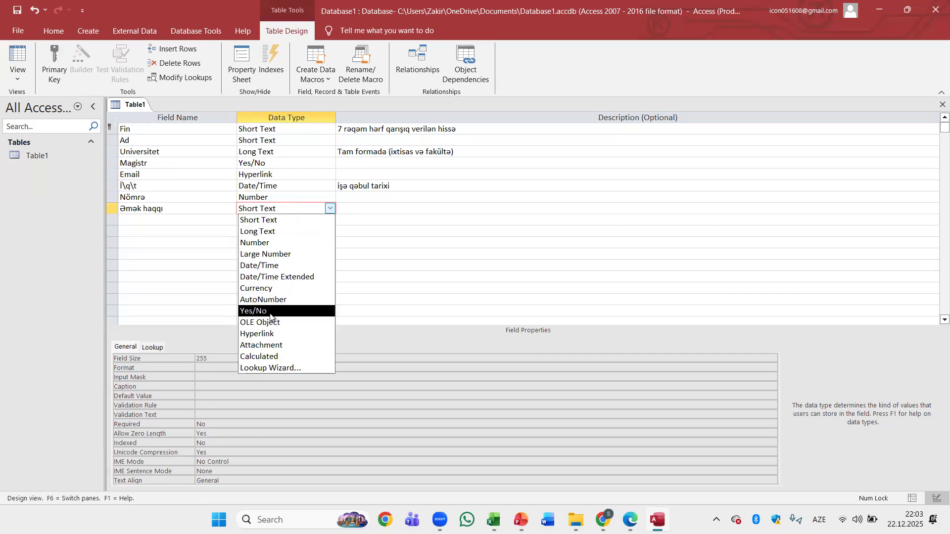
{"action": "left_click", "coordinate": [272, 288]}
{"action": "left_click", "coordinate": [329, 210]}
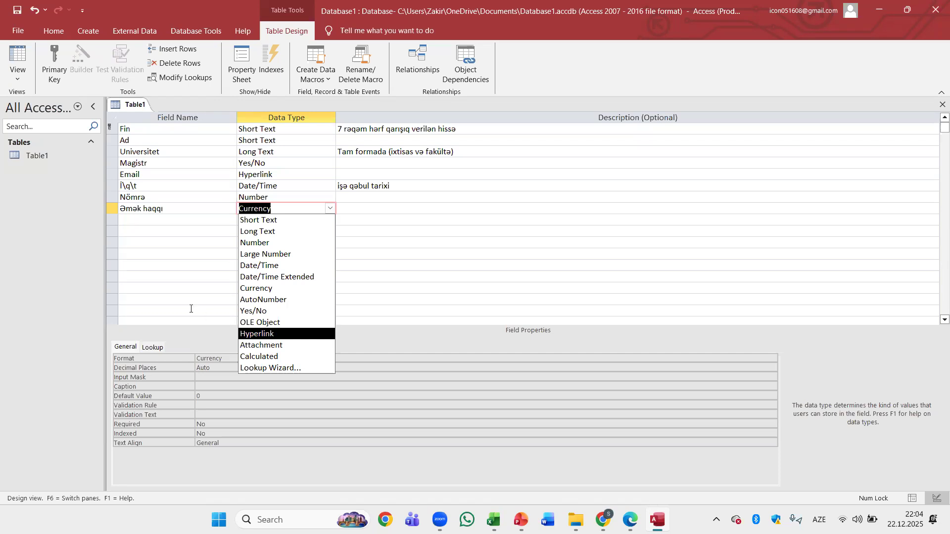
{"action": "left_click", "coordinate": [175, 264]}
{"action": "left_click", "coordinate": [197, 216]}
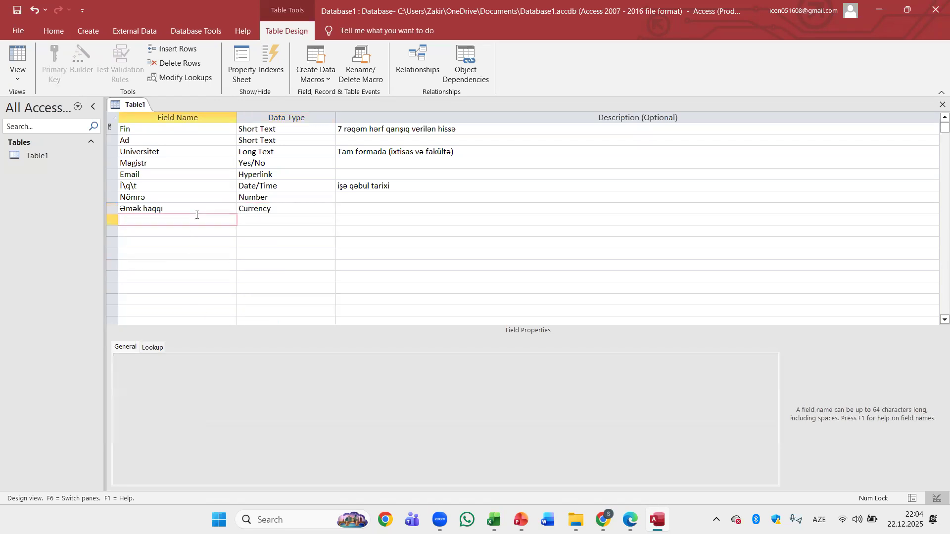
{"action": "left_click", "coordinate": [256, 208]}
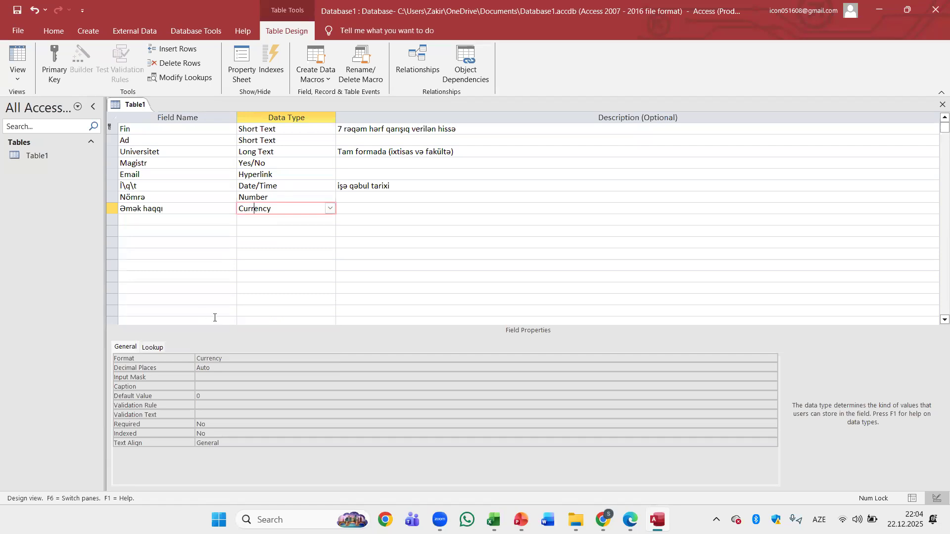
{"action": "left_click", "coordinate": [295, 140]}
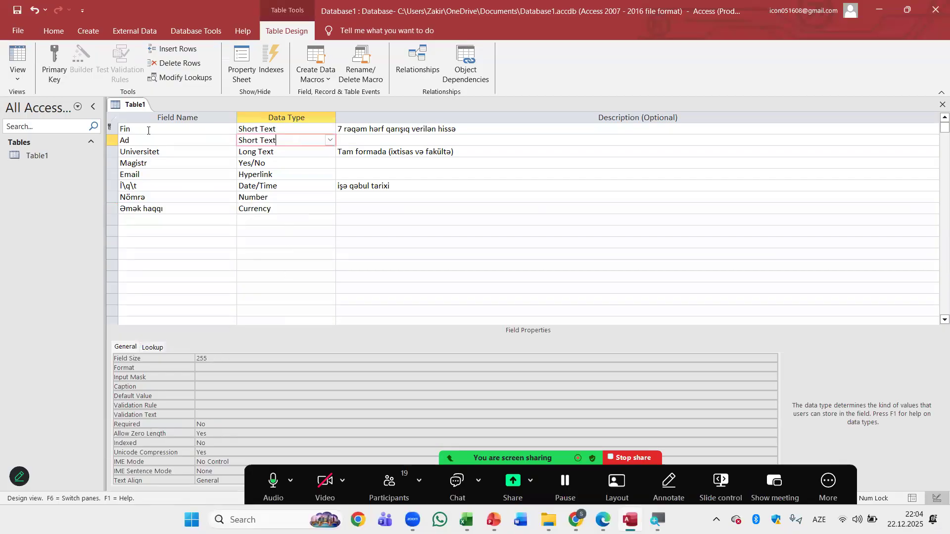
- Make the Ad field the table's primary key instead of Fin
{"action": "left_click", "coordinate": [149, 130]}
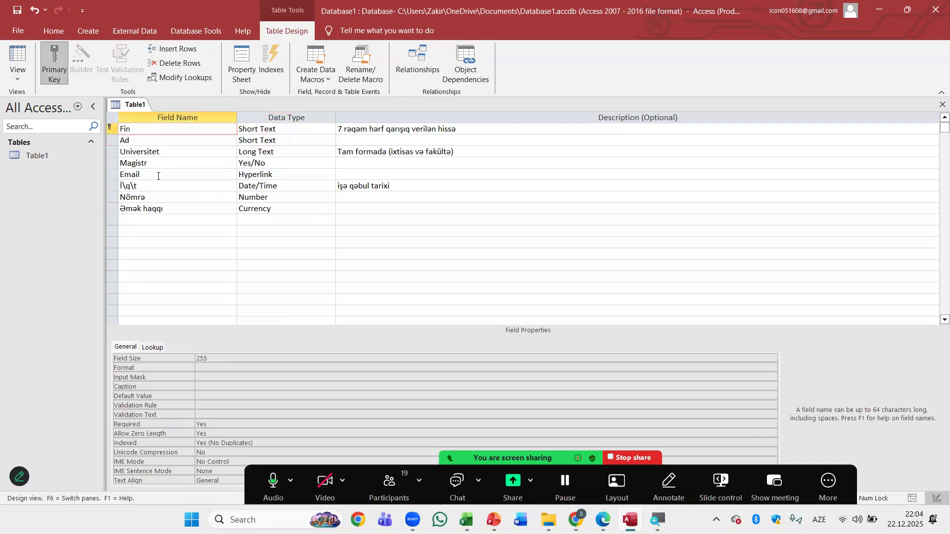
{"action": "left_click", "coordinate": [154, 143]}
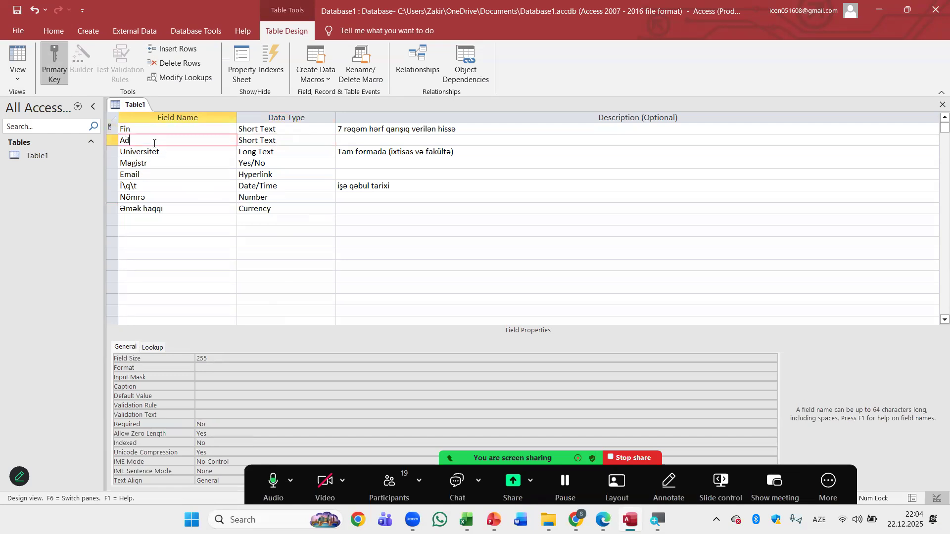
{"action": "left_click", "coordinate": [56, 74]}
{"action": "left_click", "coordinate": [168, 203]}
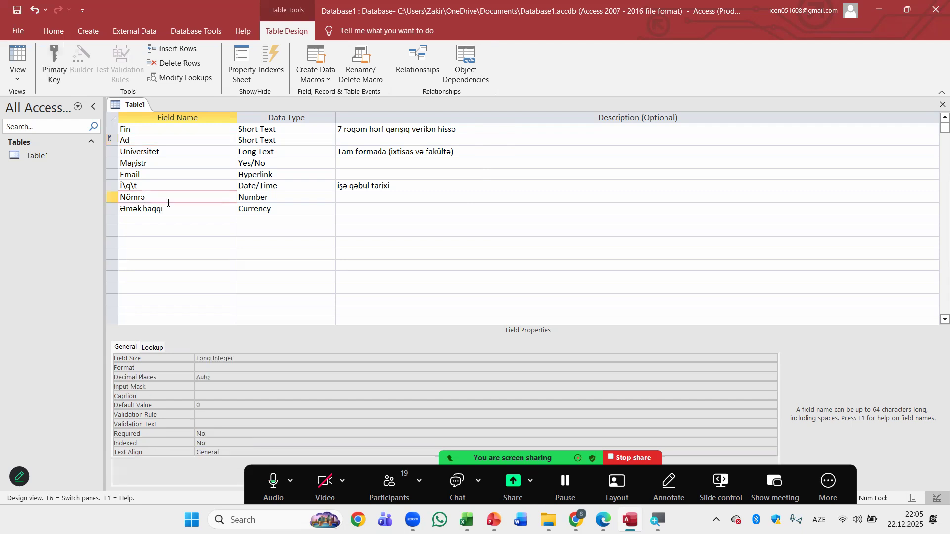
{"action": "left_click", "coordinate": [159, 171]}
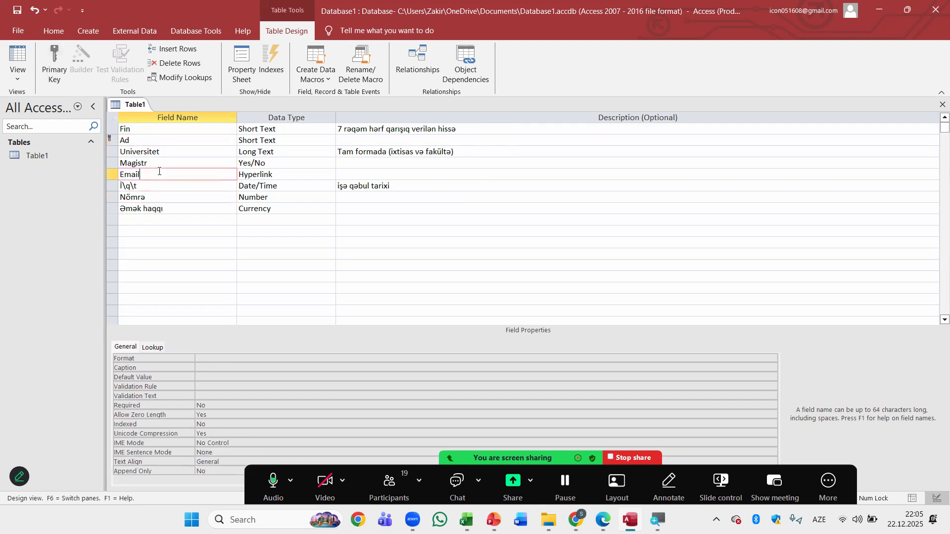
{"action": "left_click", "coordinate": [156, 124]}
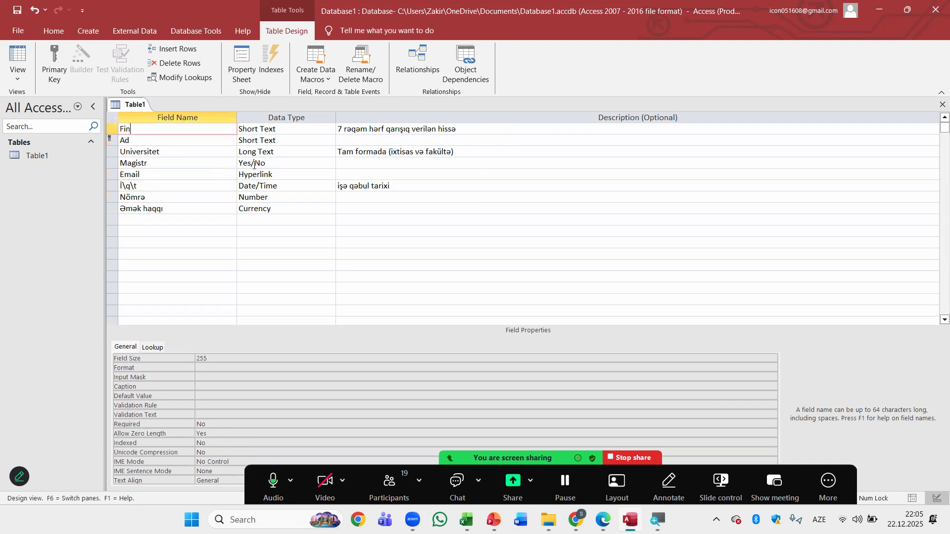
{"action": "left_click", "coordinate": [224, 159]}
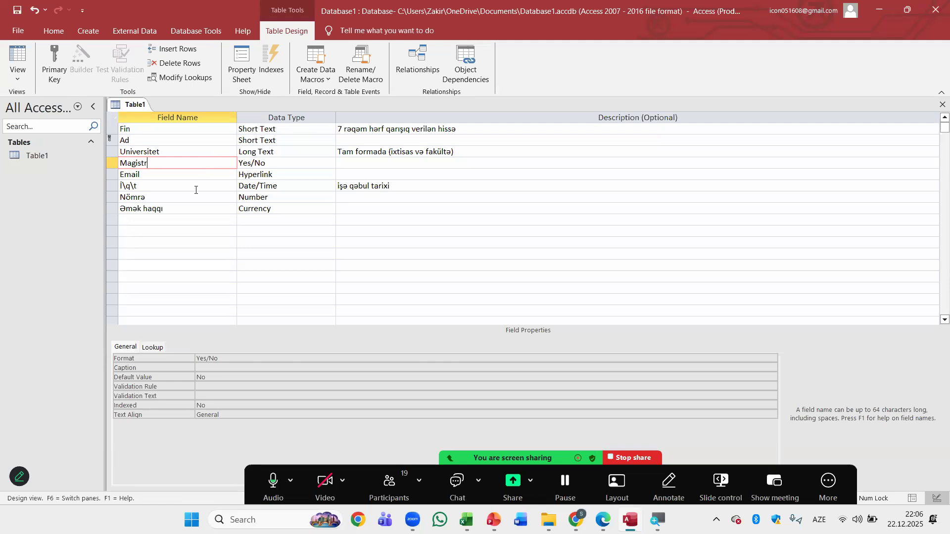
- Make the Fin field the table's primary key again
{"action": "left_click", "coordinate": [194, 151]}
{"action": "left_click", "coordinate": [159, 130]}
{"action": "left_click", "coordinate": [55, 64]}
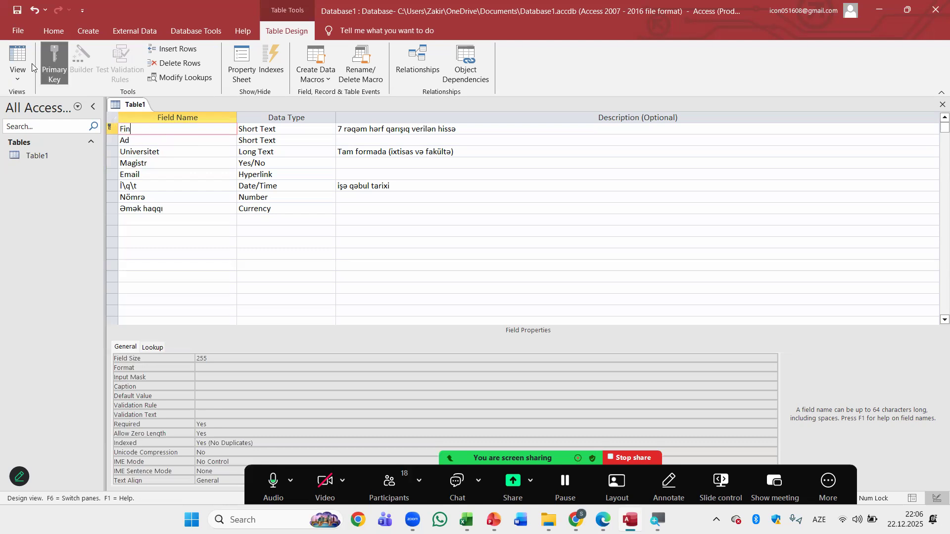
- Set the Required property of the Ad field to Yes
{"action": "left_click", "coordinate": [145, 142]}
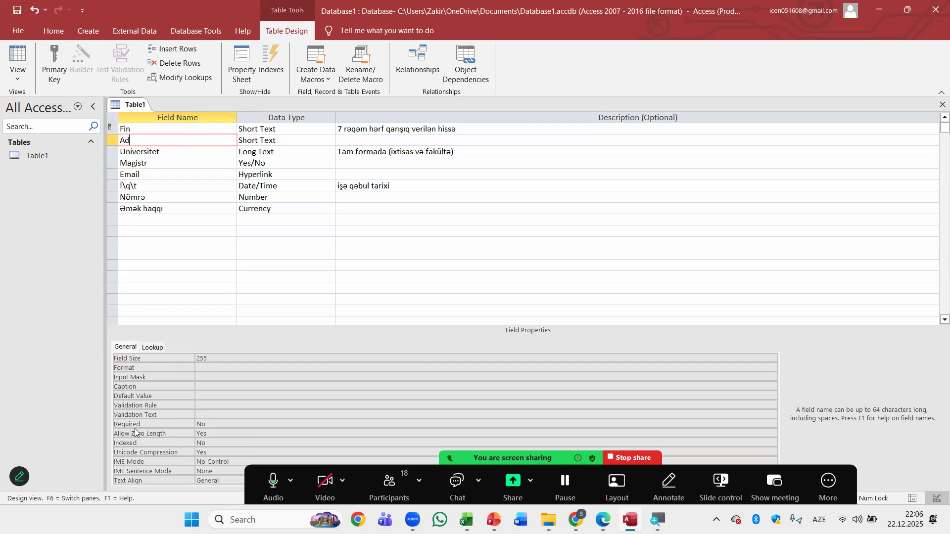
{"action": "left_click", "coordinate": [212, 426]}
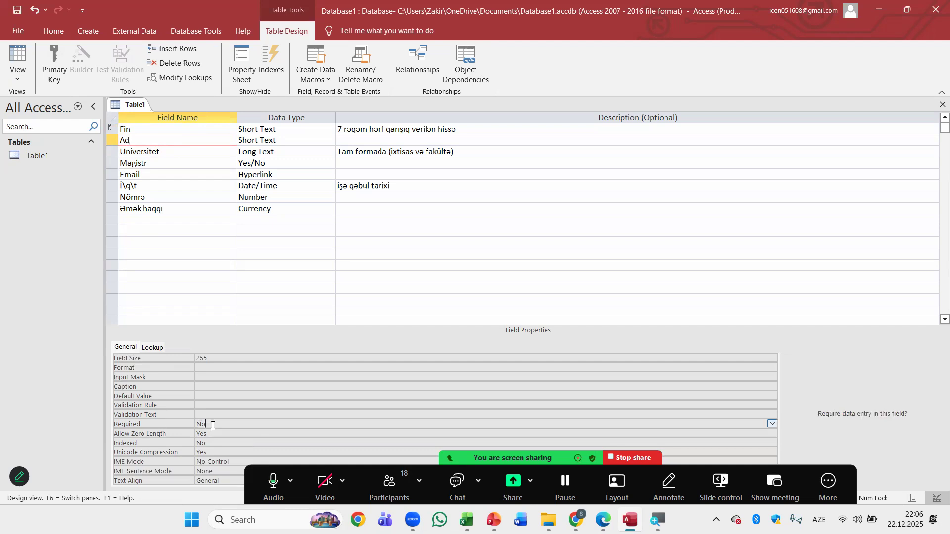
{"action": "left_click", "coordinate": [771, 424]}
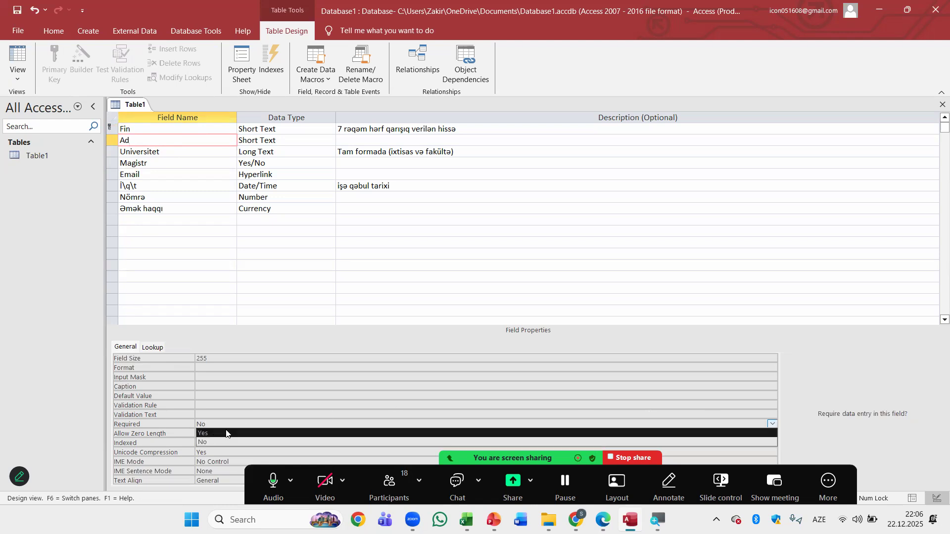
{"action": "left_click", "coordinate": [211, 433]}
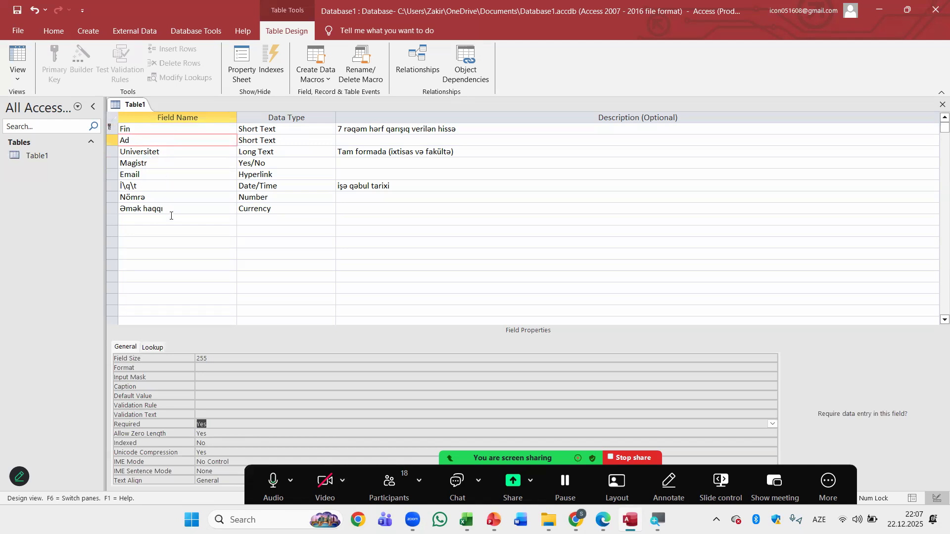
- Change the data type of the Universitet field to Short Text
{"action": "left_click", "coordinate": [206, 152]}
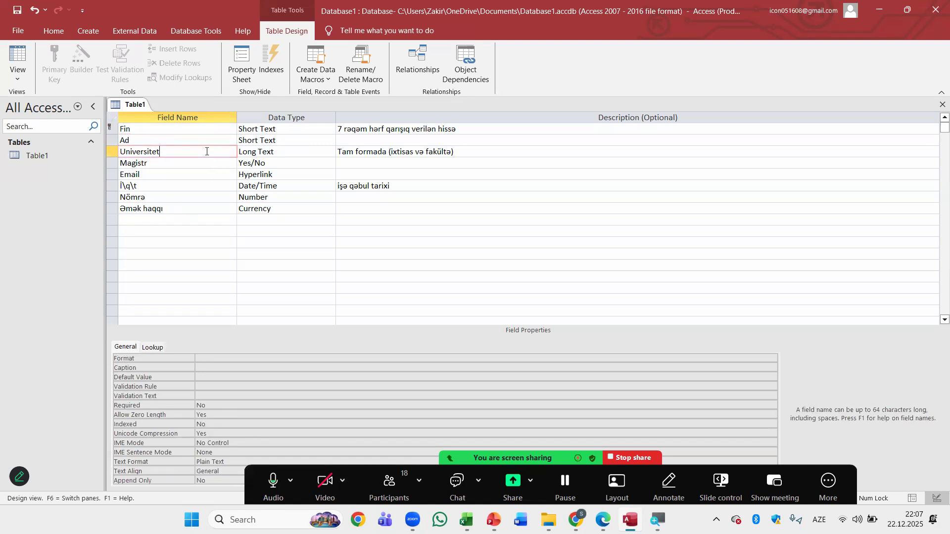
{"action": "left_click", "coordinate": [283, 152]}
{"action": "left_click", "coordinate": [329, 151]}
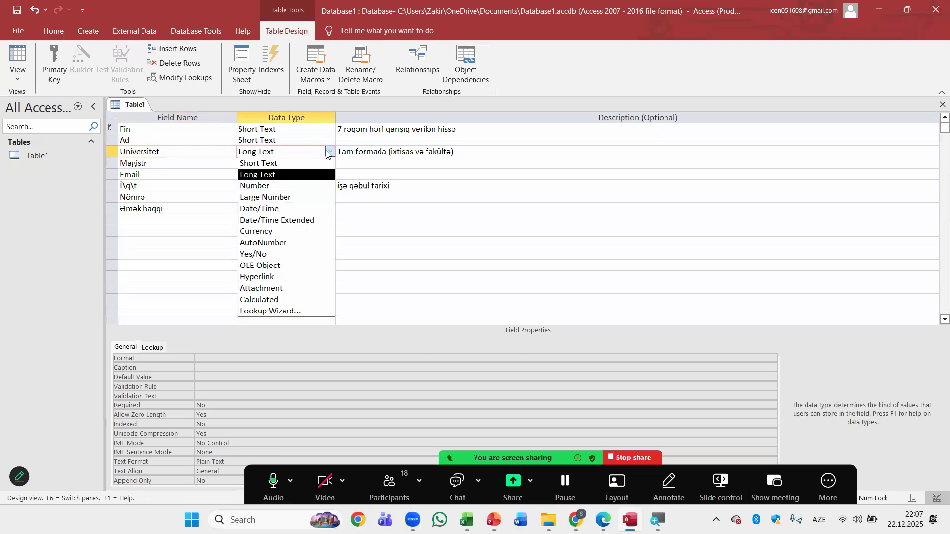
{"action": "left_click", "coordinate": [289, 164]}
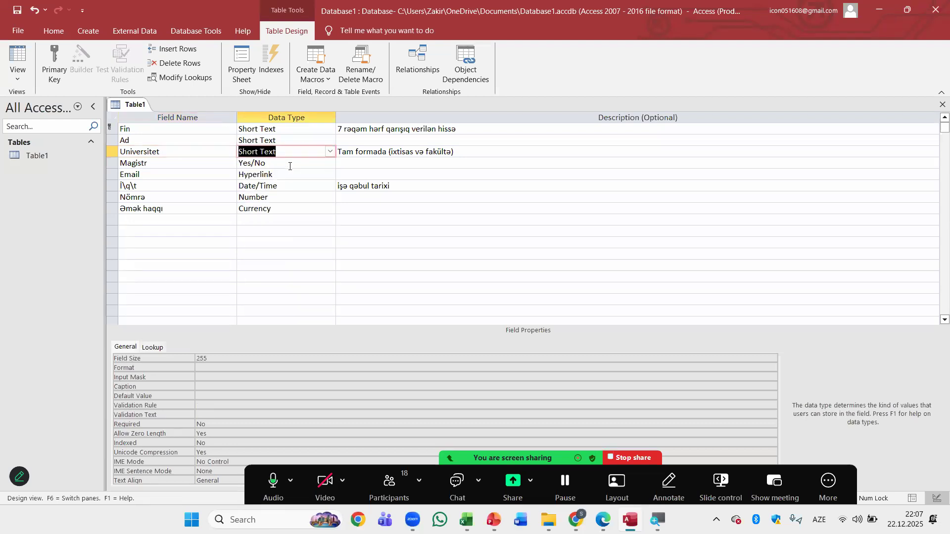
{"action": "left_click", "coordinate": [297, 152]}
- Replace the Universitet field's description with "Qısa formada göstər"
{"action": "left_click", "coordinate": [388, 153]}
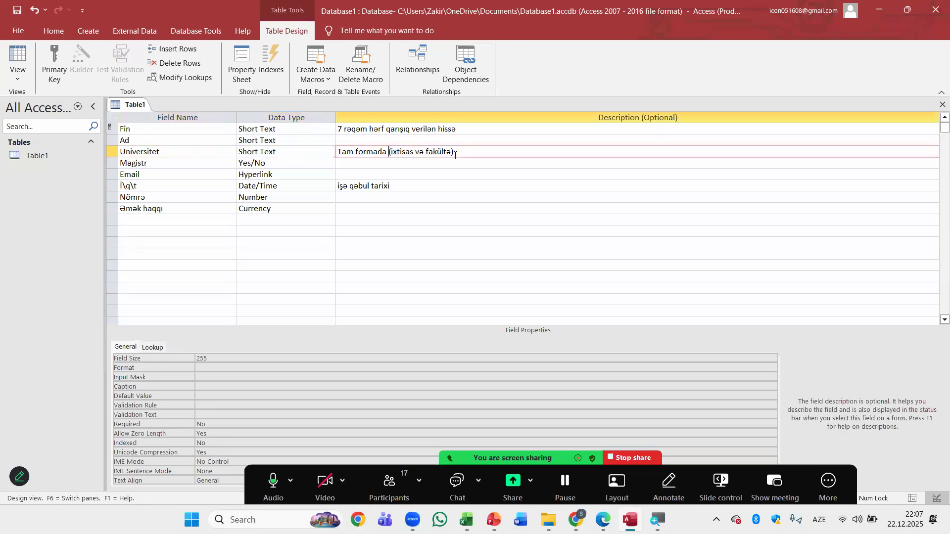
{"action": "left_click_drag", "start_coordinate": [464, 151], "coordinate": [452, 231]}
{"action": "key", "text": "BackSpace"}
{"action": "key", "text": "BackSpace"}
{"action": "key", "text": "BackSpace"}
{"action": "key", "text": "BackSpace"}
{"action": "key", "text": "BackSpace"}
{"action": "key", "text": "BackSpace"}
{"action": "key", "text": "BackSpace"}
{"action": "key", "text": "BackSpace"}
{"action": "key", "text": "BackSpace"}
{"action": "key", "text": "BackSpace"}
{"action": "key", "text": "BackSpace"}
{"action": "key", "text": "BackSpace"}
{"action": "key", "text": "BackSpace"}
{"action": "key", "text": "BackSpace"}
{"action": "key", "text": "BackSpace"}
{"action": "key", "text": "BackSpace"}
{"action": "key", "text": "BackSpace"}
{"action": "key", "text": "BackSpace"}
{"action": "key", "text": "BackSpace"}
{"action": "key", "text": "BackSpace"}
{"action": "key", "text": "BackSpace"}
{"action": "key", "text": "BackSpace"}
{"action": "key", "text": "BackSpace"}
{"action": "key", "text": "BackSpace"}
{"action": "key", "text": "BackSpace"}
{"action": "key", "text": "BackSpace"}
{"action": "type", "text": "Q"}
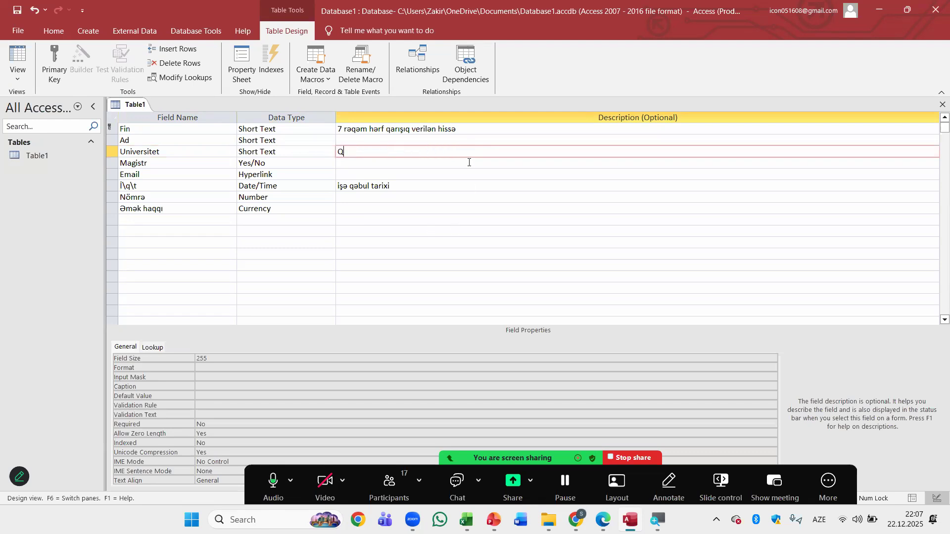
{"action": "type", "text": "ısa formada göstər"}
- Set the Field Size property of the Universitet field to 10
{"action": "left_click", "coordinate": [270, 151]}
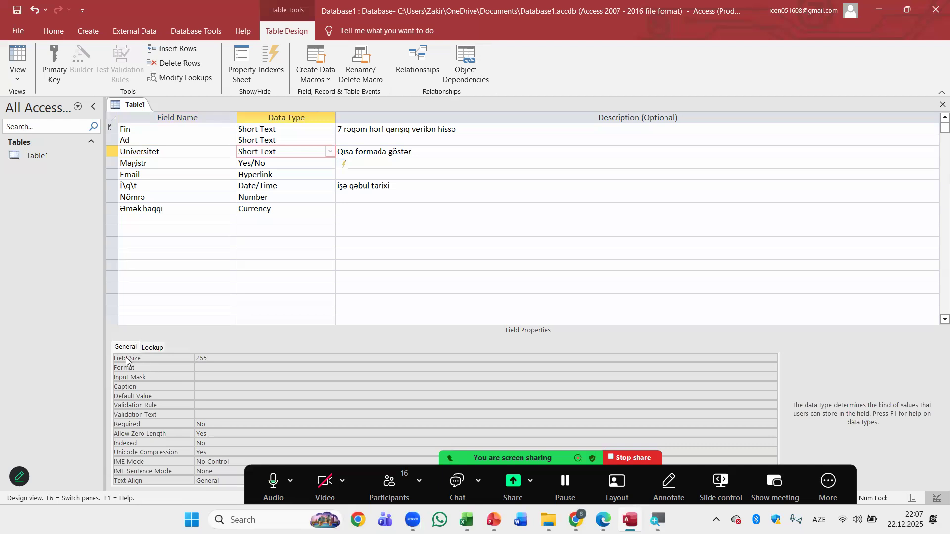
{"action": "left_click", "coordinate": [215, 360]}
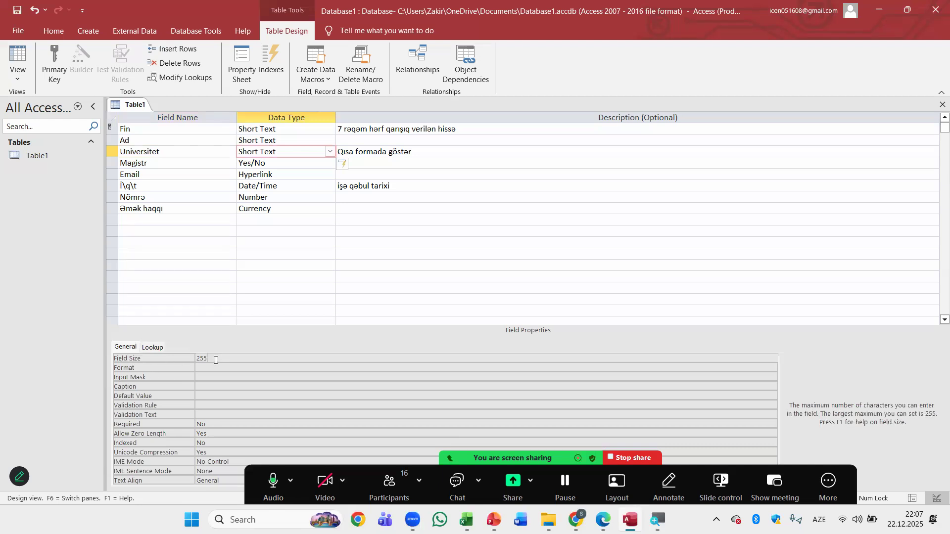
{"action": "key", "text": "BackSpace"}
{"action": "key", "text": "BackSpace"}
{"action": "key", "text": "BackSpace"}
{"action": "type", "text": "10"}
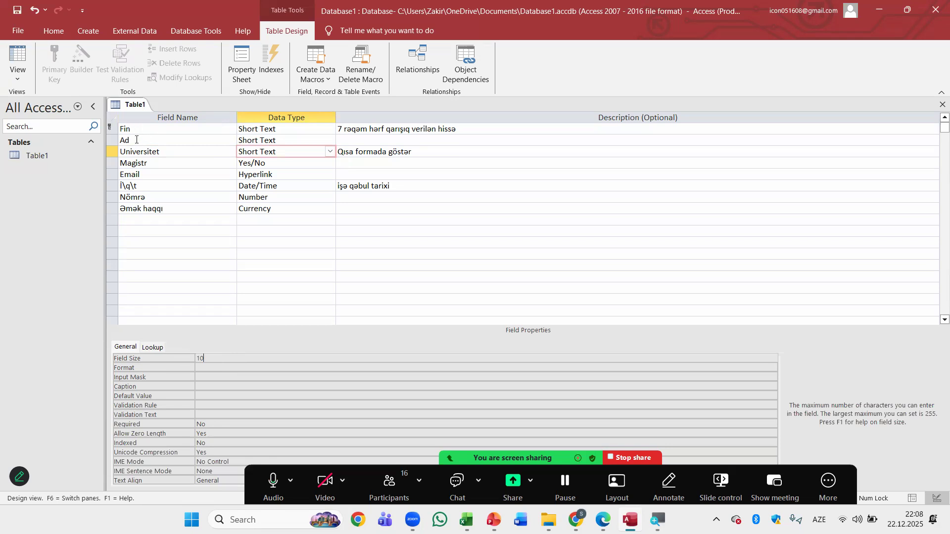
{"action": "left_click", "coordinate": [136, 140]}
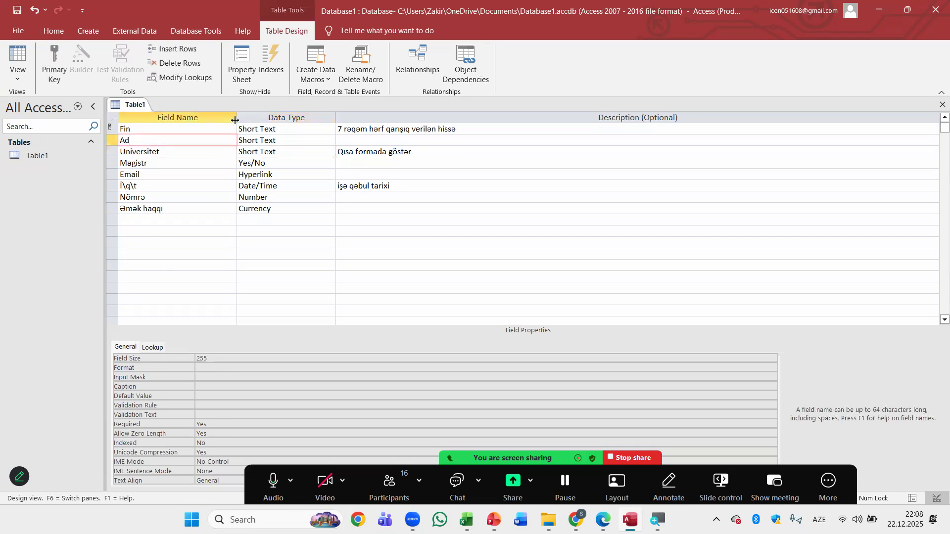
{"action": "left_click", "coordinate": [185, 158]}
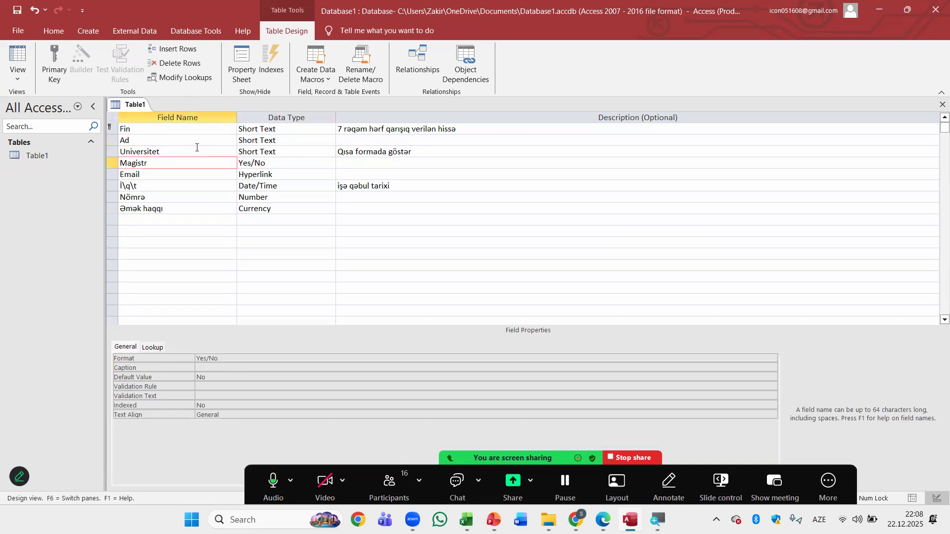
{"action": "left_click", "coordinate": [196, 147]}
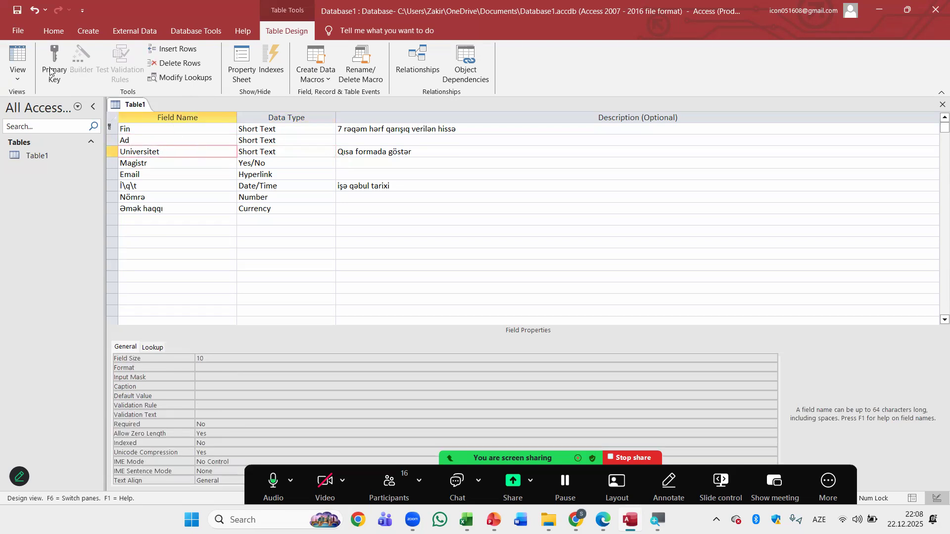
- Save Table1's design changes and display the table in Datasheet View, switching once back to Design View in between
{"action": "left_click", "coordinate": [17, 56]}
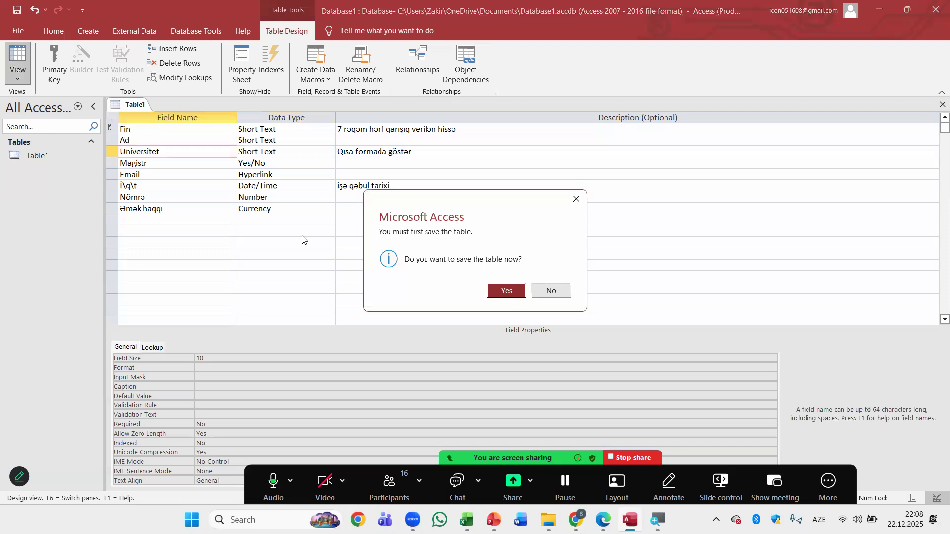
{"action": "left_click", "coordinate": [500, 291]}
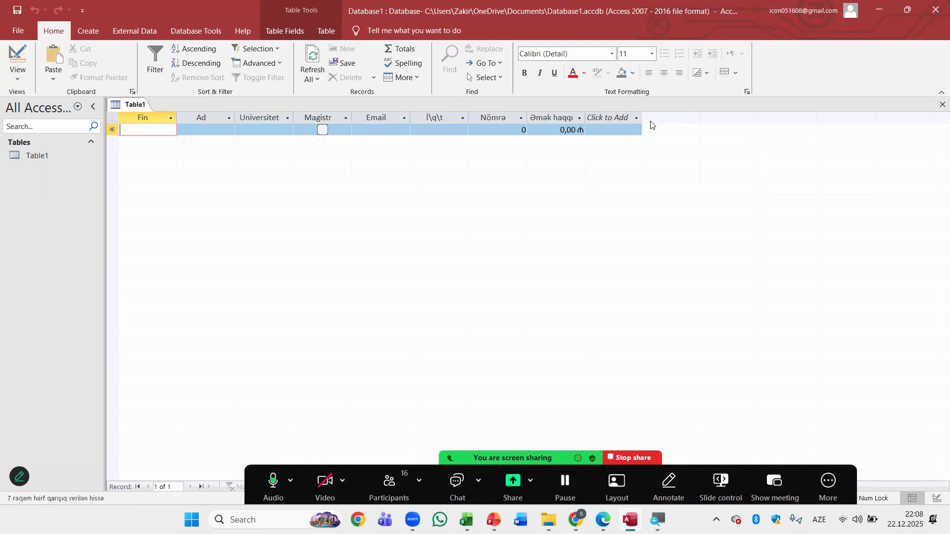
{"action": "left_click", "coordinate": [17, 72]}
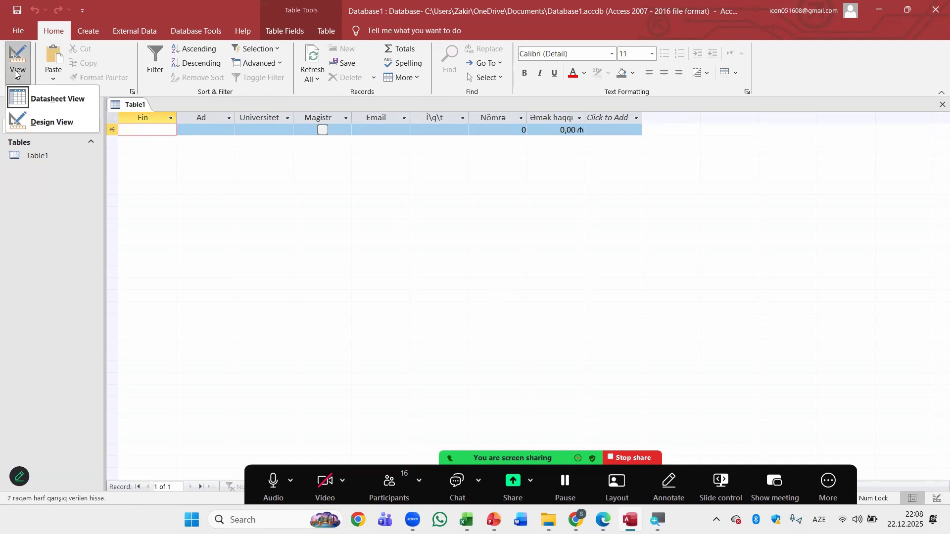
{"action": "left_click", "coordinate": [33, 122]}
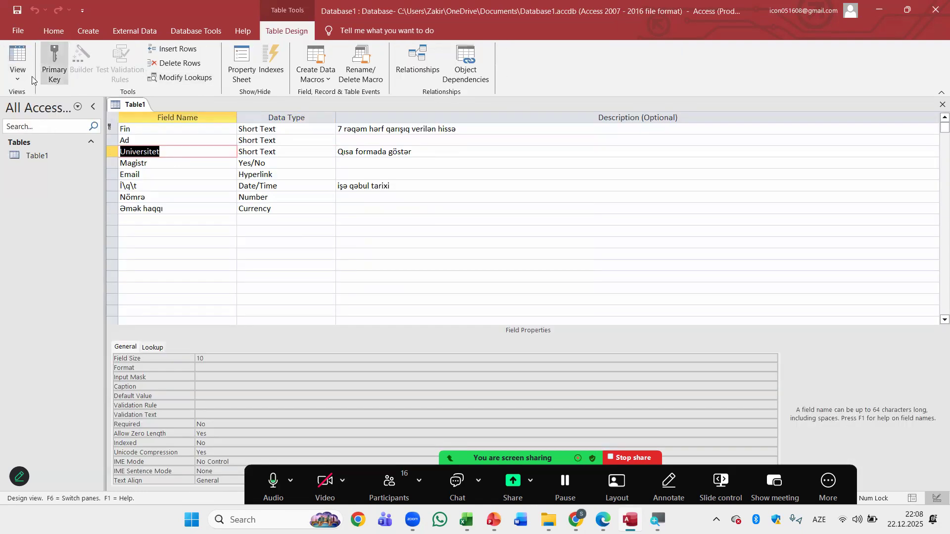
{"action": "left_click", "coordinate": [18, 73]}
{"action": "key", "text": "Escape"}
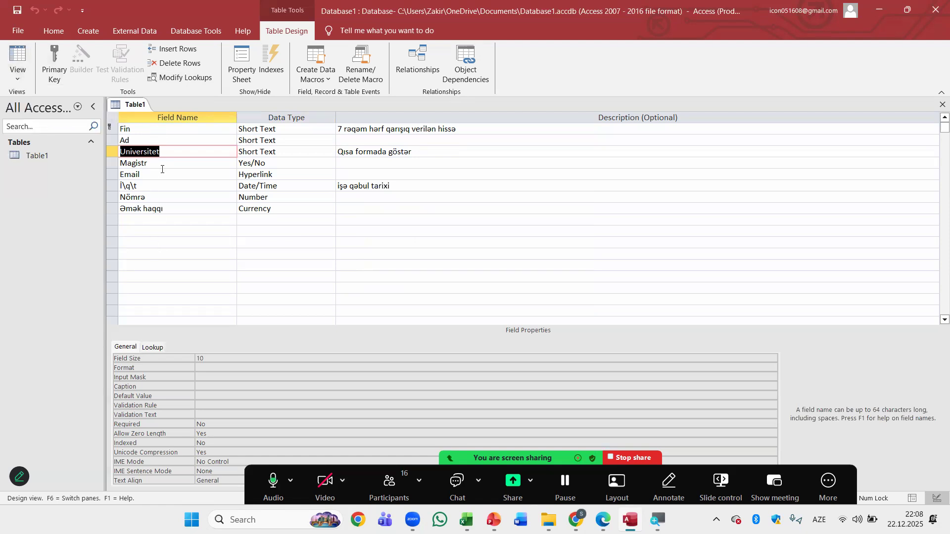
{"action": "left_click", "coordinate": [18, 54]}
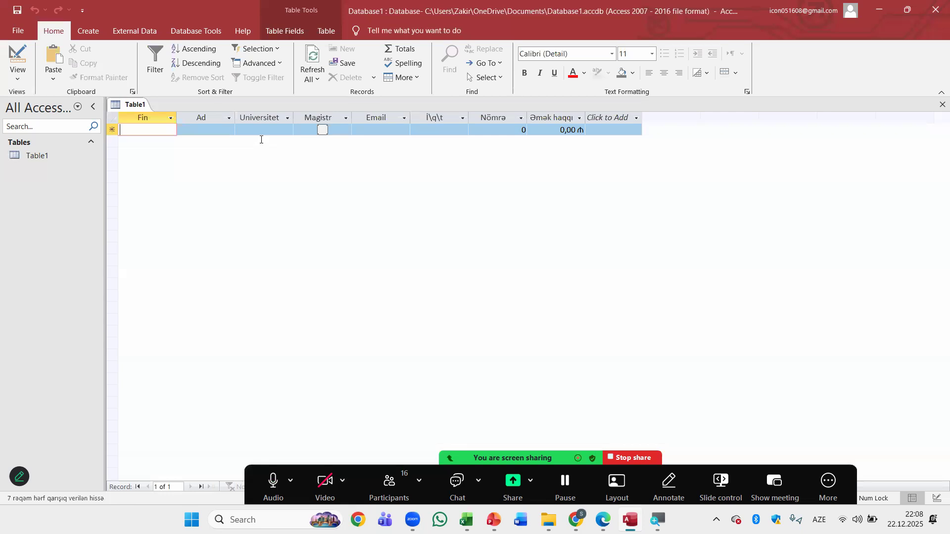
- Enter the FIN code and the person's first name in the first record of Table1
{"action": "type", "text": "5xj"}
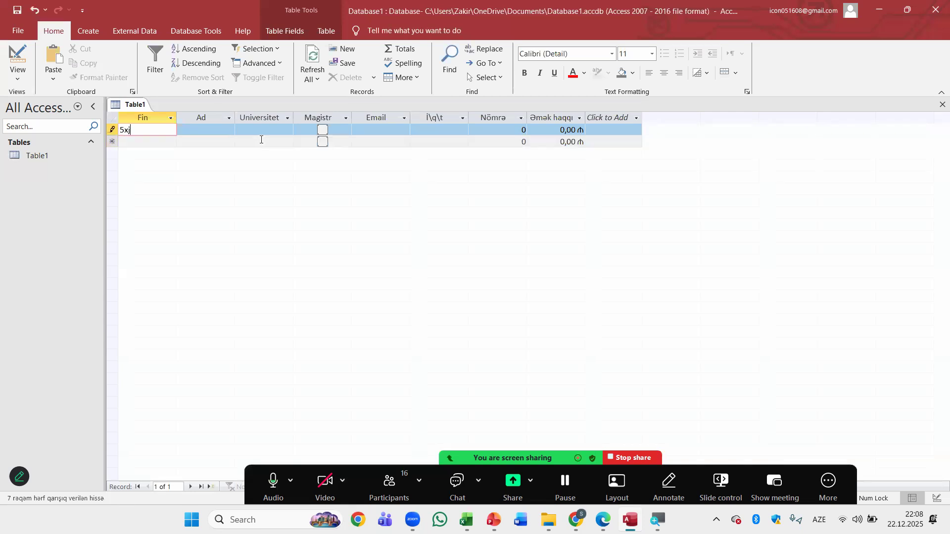
{"action": "left_click", "coordinate": [209, 128]}
{"action": "type", "text": "eli"}
{"action": "key", "text": "Tab"}
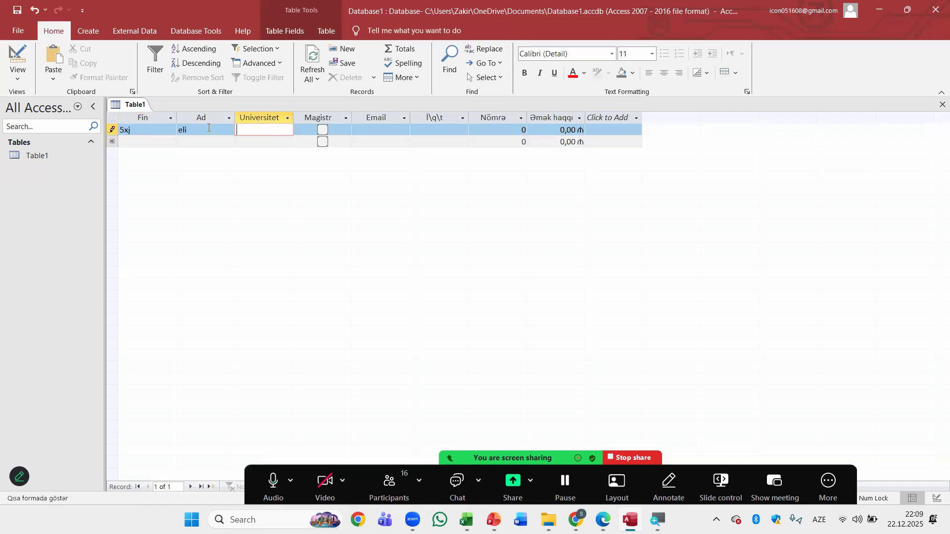
- Enter the university abbreviation ADİU in the Universitet field of the first record
{"action": "type", "text": "azerbaycan"}
{"action": "key", "text": "BackSpace"}
{"action": "key", "text": "BackSpace"}
{"action": "key", "text": "BackSpace"}
{"action": "key", "text": "BackSpace"}
{"action": "key", "text": "BackSpace"}
{"action": "key", "text": "BackSpace"}
{"action": "key", "text": "BackSpace"}
{"action": "key", "text": "BackSpace"}
{"action": "key", "text": "BackSpace"}
{"action": "key", "text": "BackSpace"}
{"action": "type", "text": "ADİU"}
- Mark Magistr as Yes for the first record and fill in its Email field with placeholder text
{"action": "left_click", "coordinate": [328, 130]}
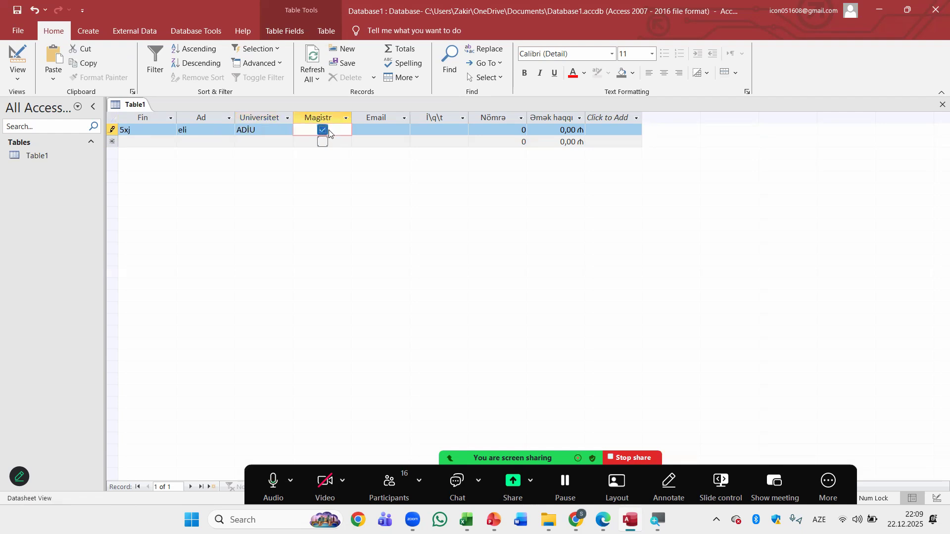
{"action": "left_click", "coordinate": [328, 130]}
{"action": "left_click", "coordinate": [329, 131]}
{"action": "left_click", "coordinate": [378, 132]}
{"action": "type", "text": "dkjknkjdsnvkjsd"}
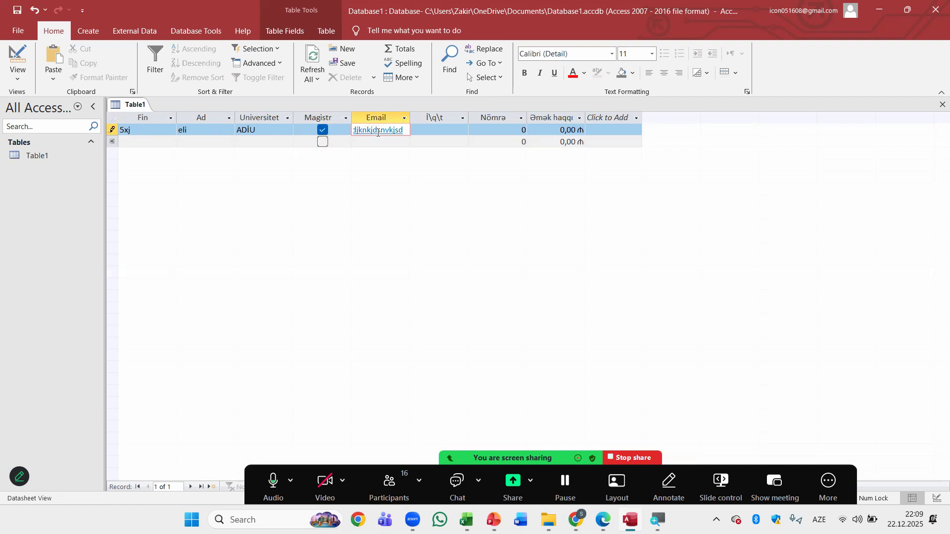
- Set the first record's İ\q\t date to 11.12.2025 using the date picker
{"action": "left_click", "coordinate": [434, 131]}
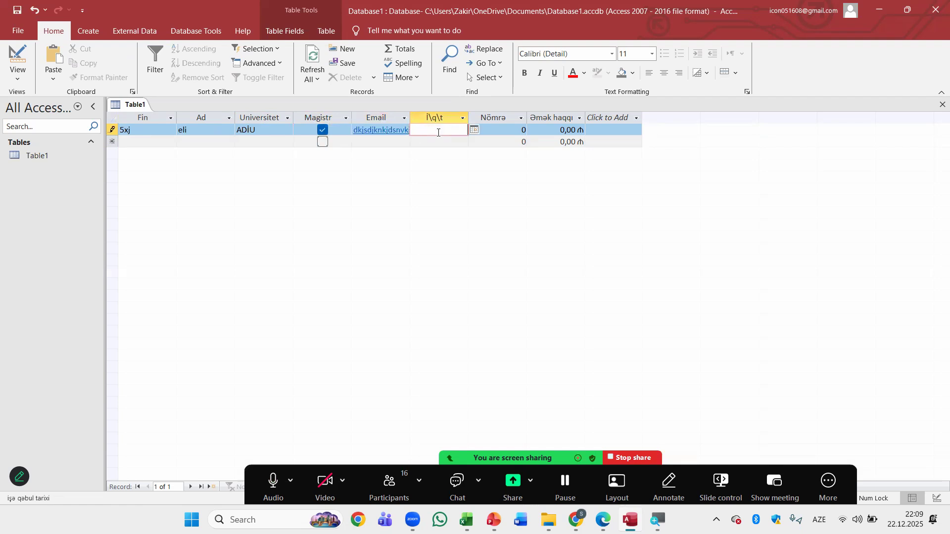
{"action": "left_click", "coordinate": [475, 130]}
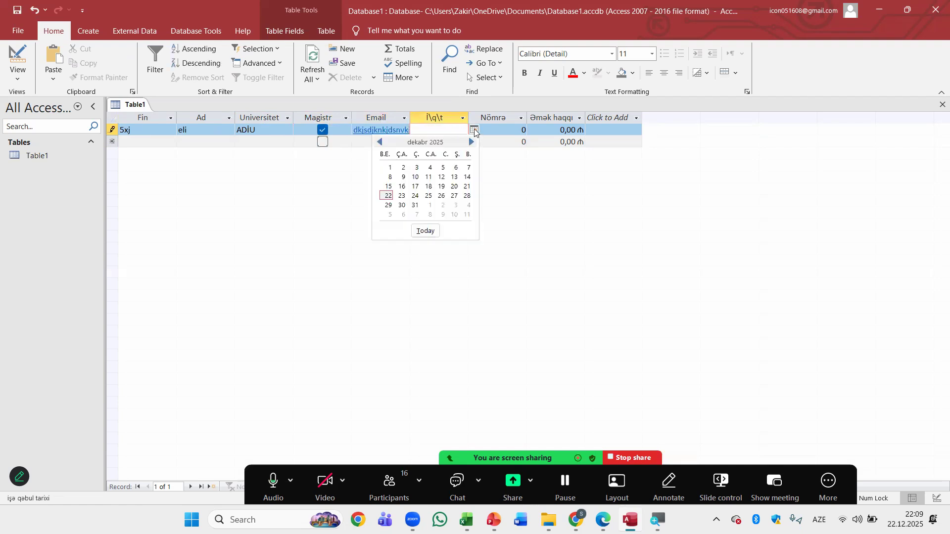
{"action": "left_click", "coordinate": [429, 178]}
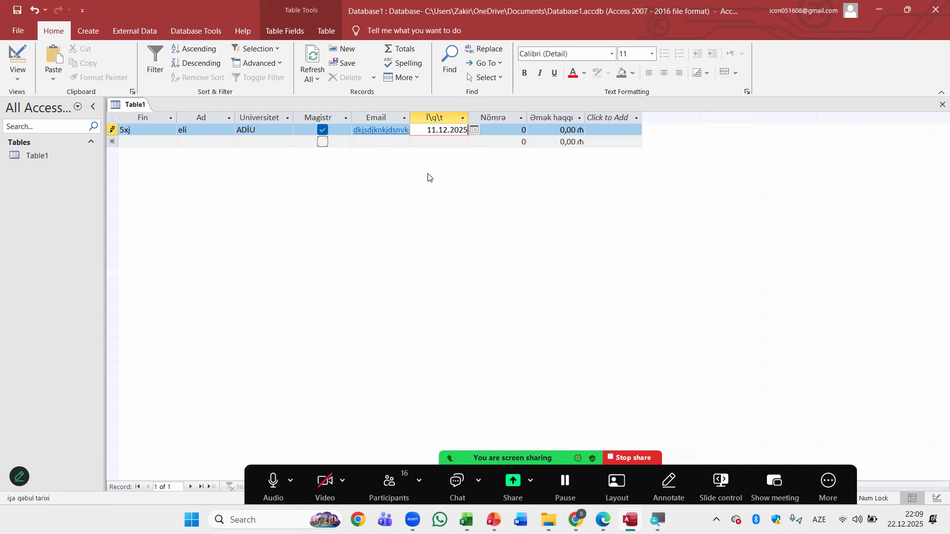
- Try to enter the letter s in the Nömrə field of the first record
{"action": "left_click", "coordinate": [520, 130]}
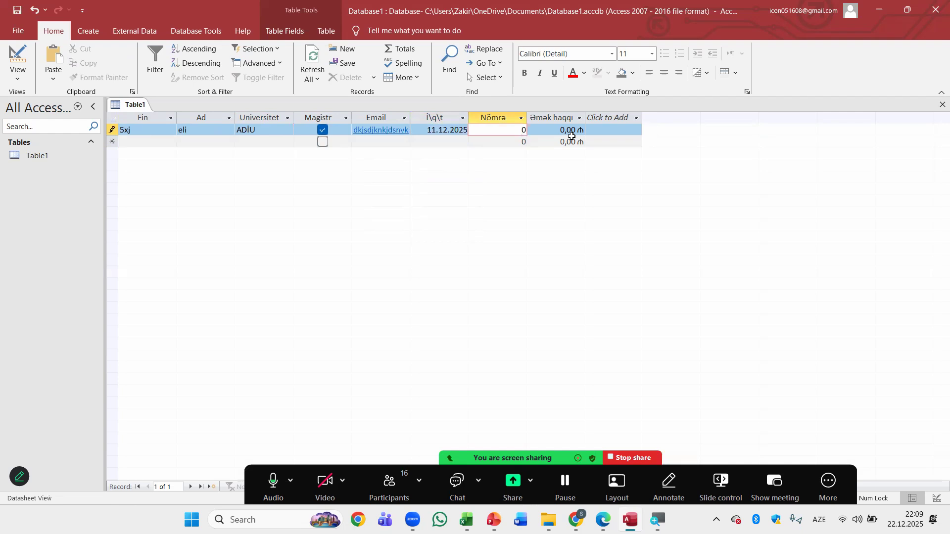
{"action": "key", "text": "BackSpace"}
{"action": "type", "text": "s"}
{"action": "left_click", "coordinate": [540, 129]}
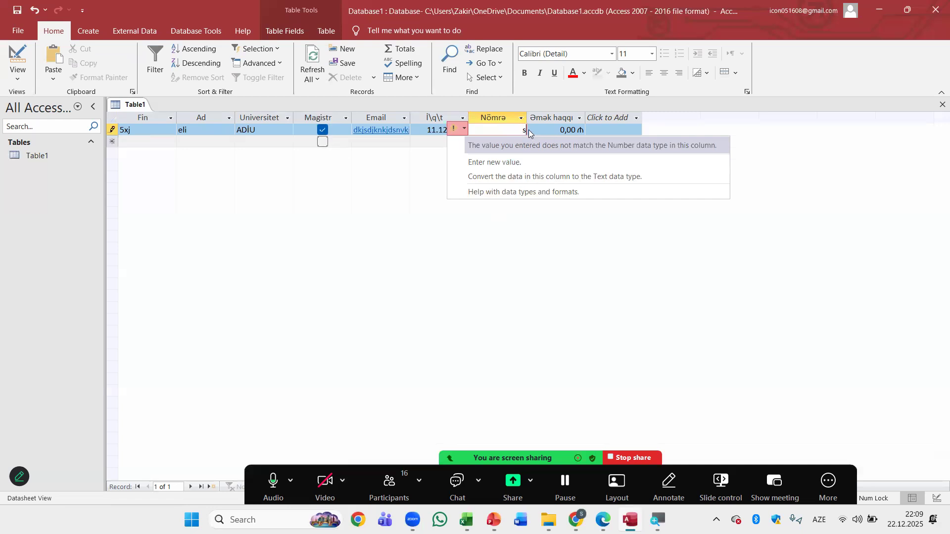
{"action": "key", "text": "Up"}
{"action": "key", "text": "Escape"}
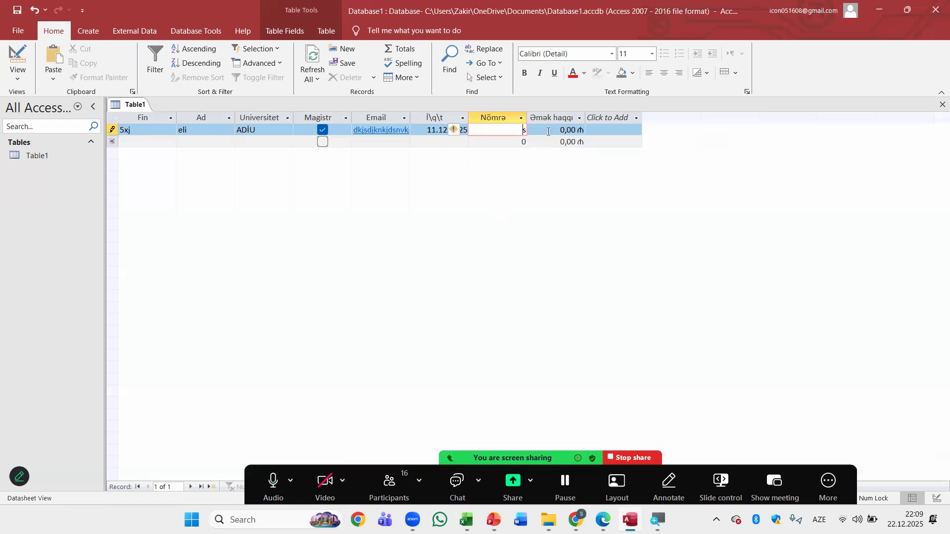
- Replace the first record's Nömrə entry with 45151
{"action": "key", "text": "BackSpace"}
{"action": "type", "text": ",5055"}
{"action": "key", "text": "BackSpace"}
{"action": "key", "text": "BackSpace"}
{"action": "key", "text": "BackSpace"}
{"action": "key", "text": "BackSpace"}
{"action": "type", "text": "5151"}
- Set the first record's Əmək haqqı to 500,00 ₼ and commit the record
{"action": "left_click", "coordinate": [563, 130]}
{"action": "left_click_drag", "start_coordinate": [565, 128], "coordinate": [583, 129]}
{"action": "left_click", "coordinate": [581, 129]}
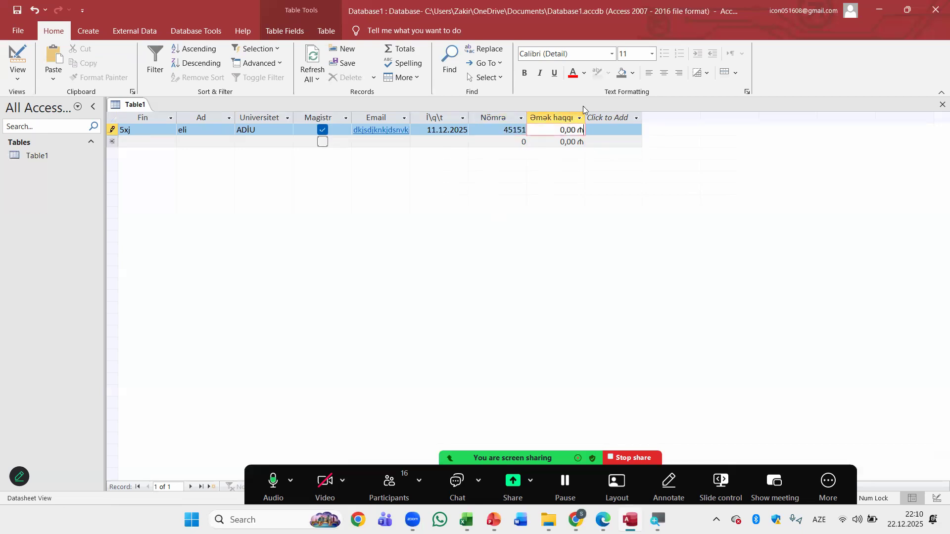
{"action": "left_click", "coordinate": [565, 131]}
{"action": "type", "text": "50"}
{"action": "left_click", "coordinate": [494, 140]}
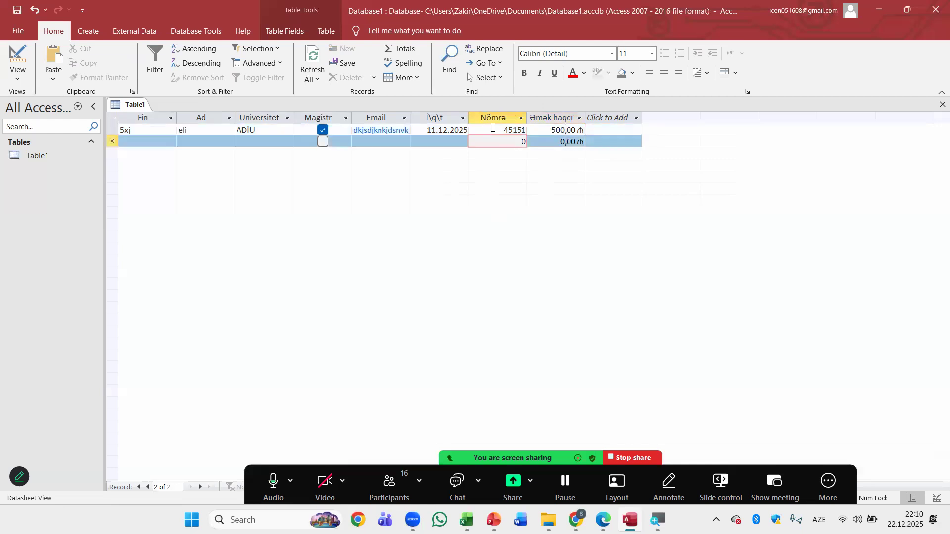
- View the data types offered for a new field, and check Table1's Design View before returning to Datasheet View
{"action": "left_click", "coordinate": [492, 128]}
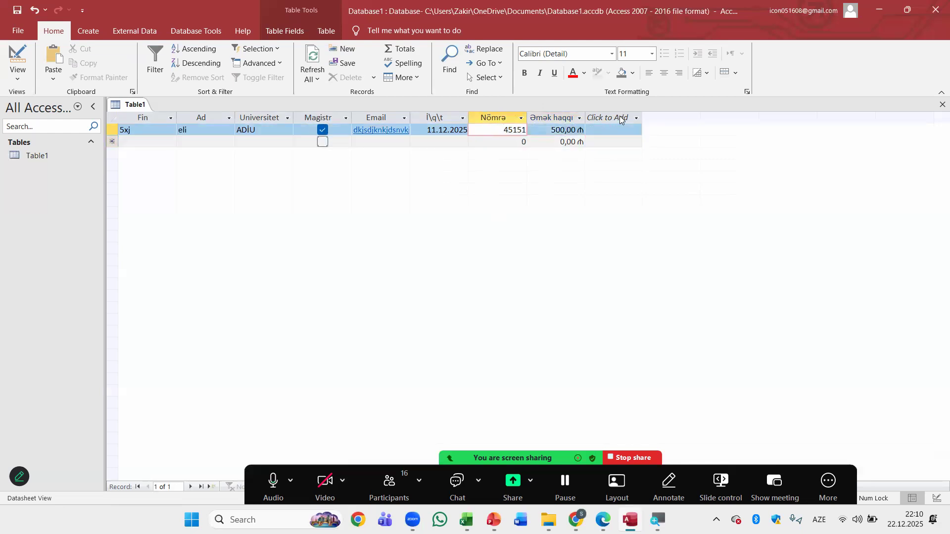
{"action": "left_click", "coordinate": [636, 119]}
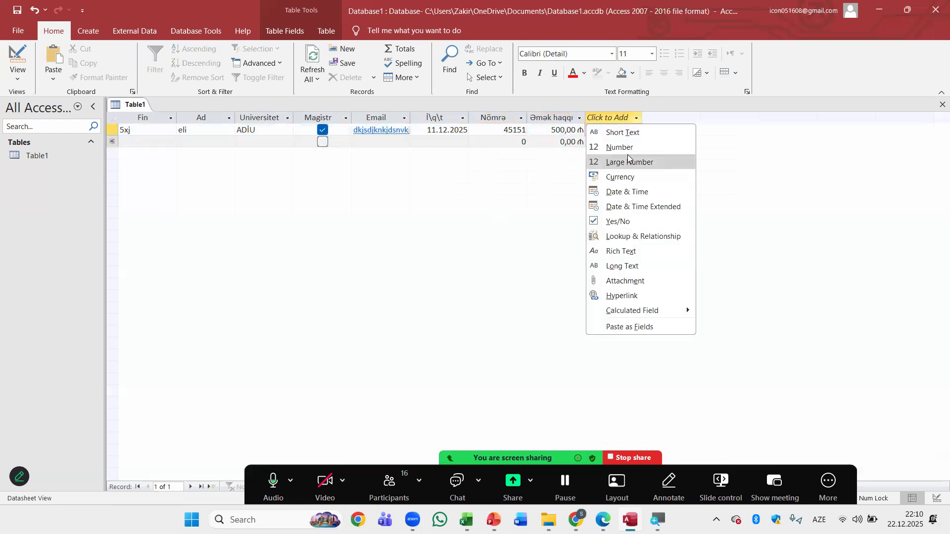
{"action": "left_click", "coordinate": [568, 129]}
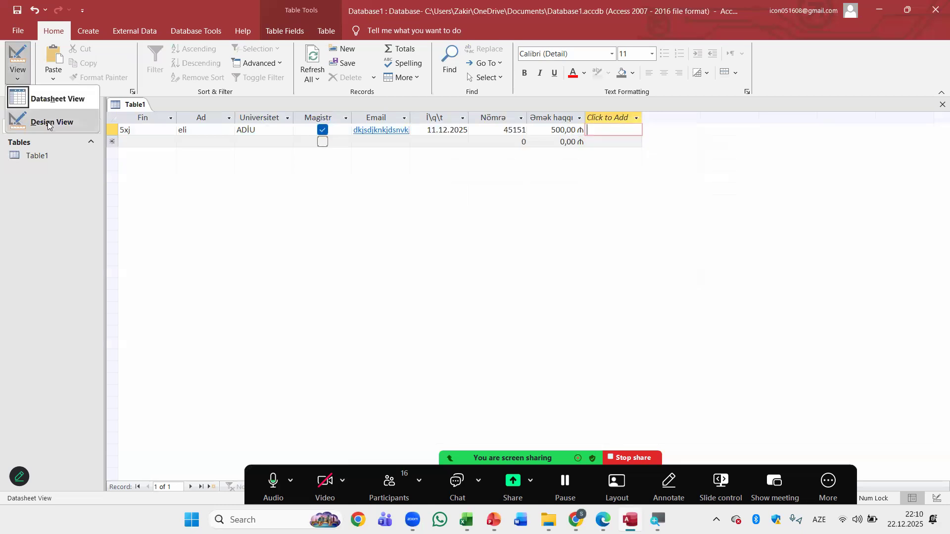
{"action": "left_click", "coordinate": [46, 121]}
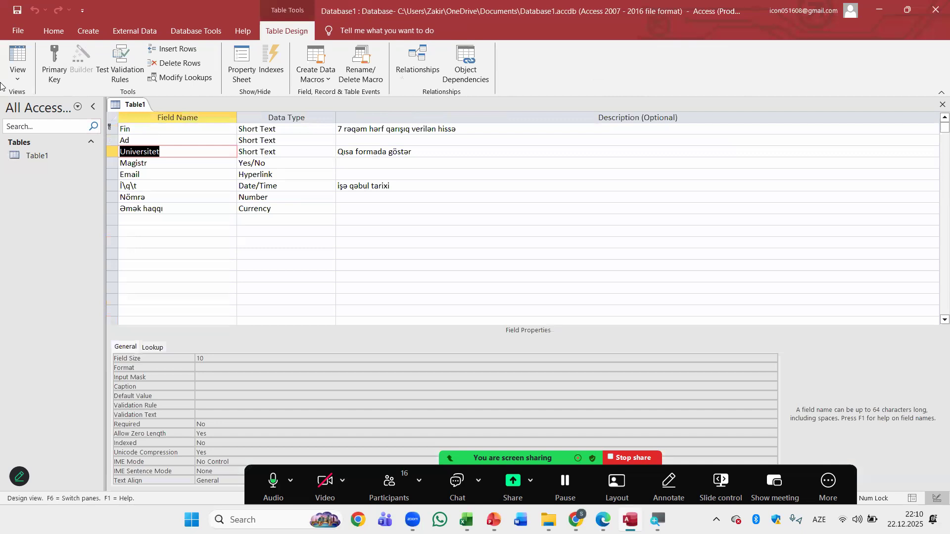
{"action": "left_click", "coordinate": [18, 58]}
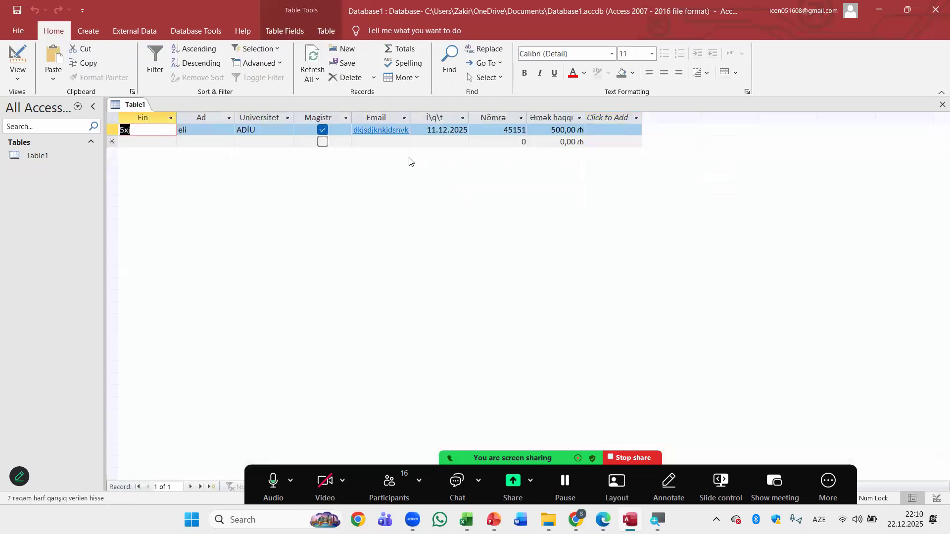
- Start a second record with the same Fin code as the first record and aaa as its Ad value
{"action": "left_click", "coordinate": [153, 142]}
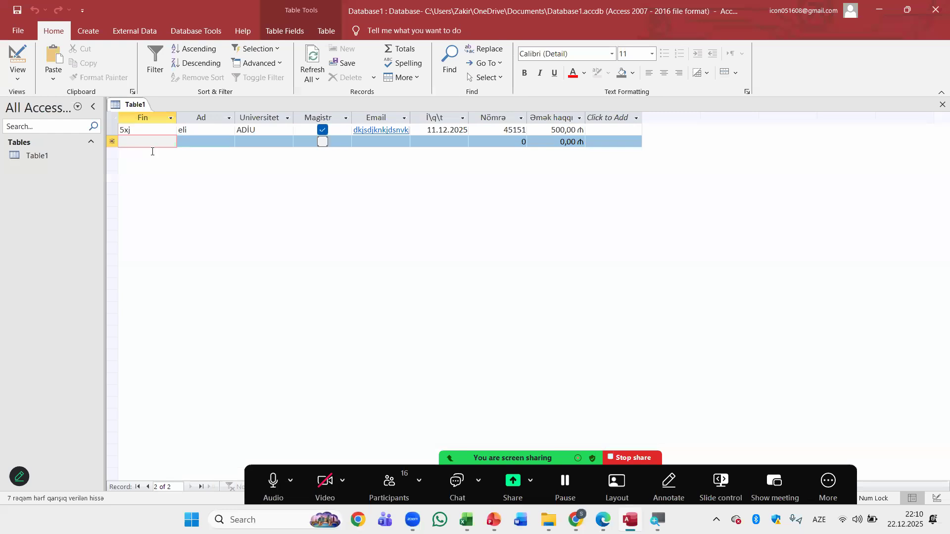
{"action": "type", "text": "5xj"}
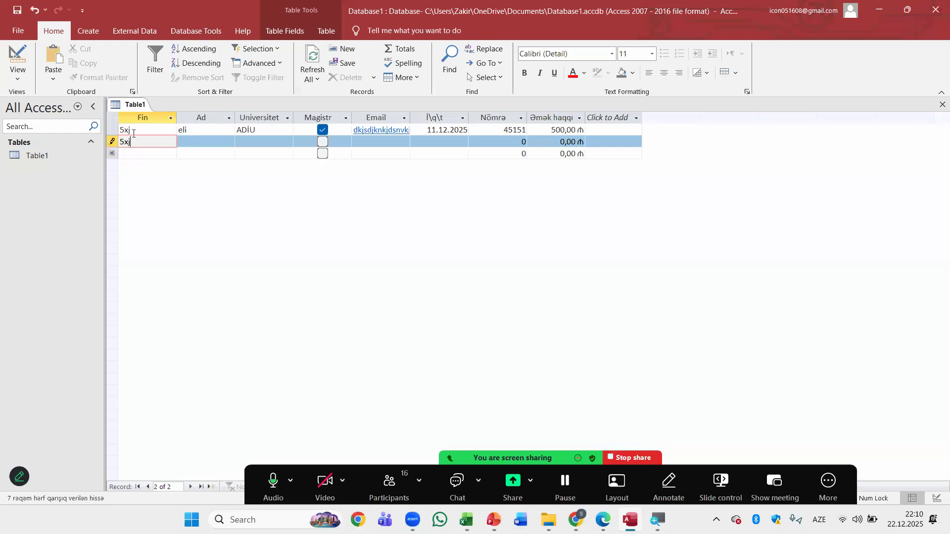
{"action": "left_click", "coordinate": [193, 141]}
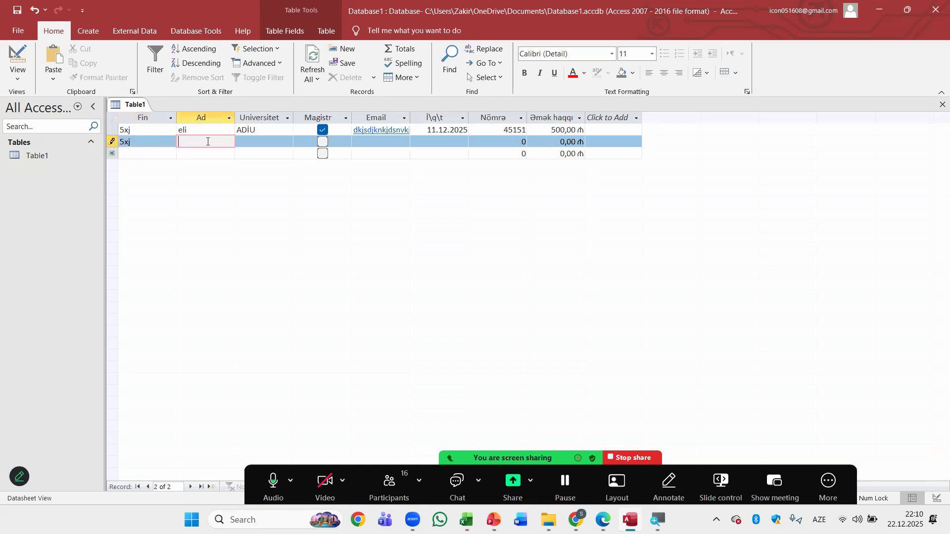
{"action": "type", "text": "aaa"}
- Fill in the second record with Universitet a, Magistr set to Yes and dcdf as the Email text
{"action": "left_click", "coordinate": [257, 145]}
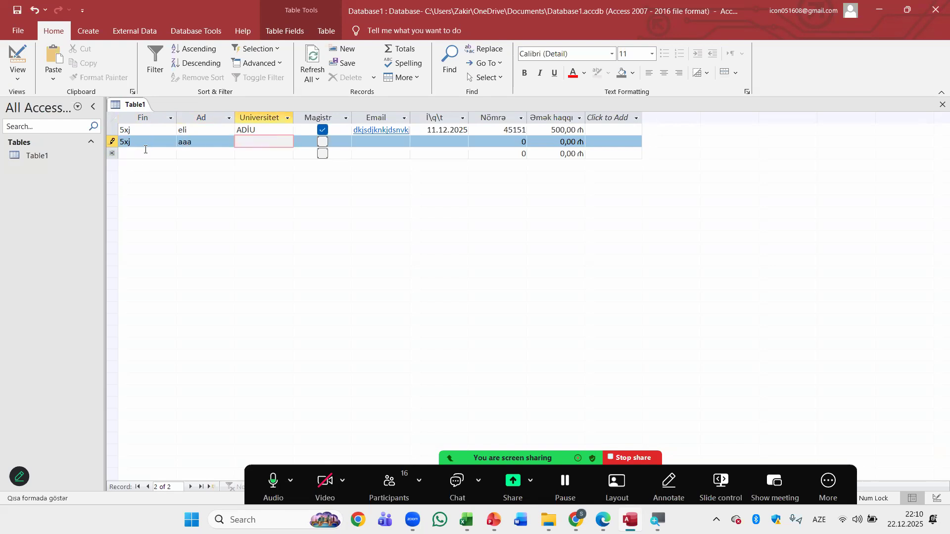
{"action": "type", "text": "a"}
{"action": "left_click", "coordinate": [323, 143]}
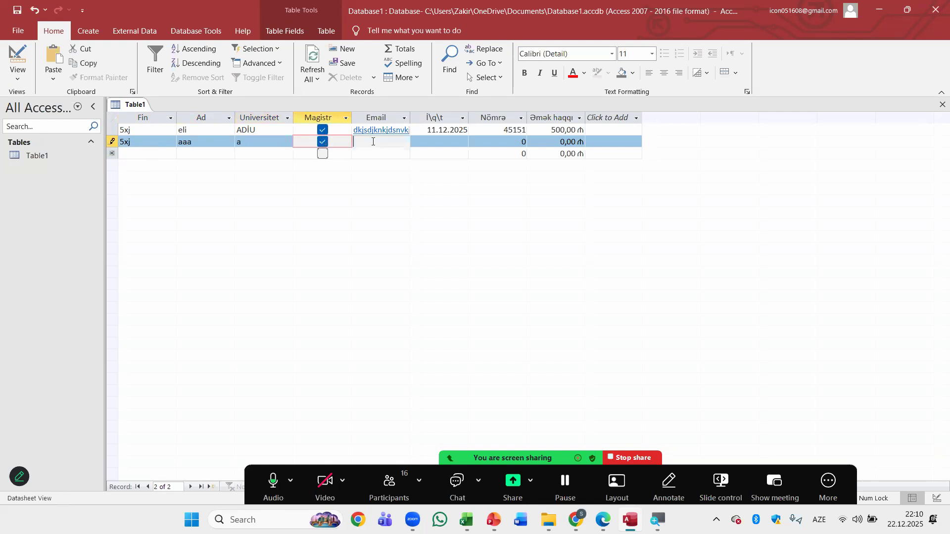
{"action": "key", "text": "Tab"}
{"action": "type", "text": "dcdf"}
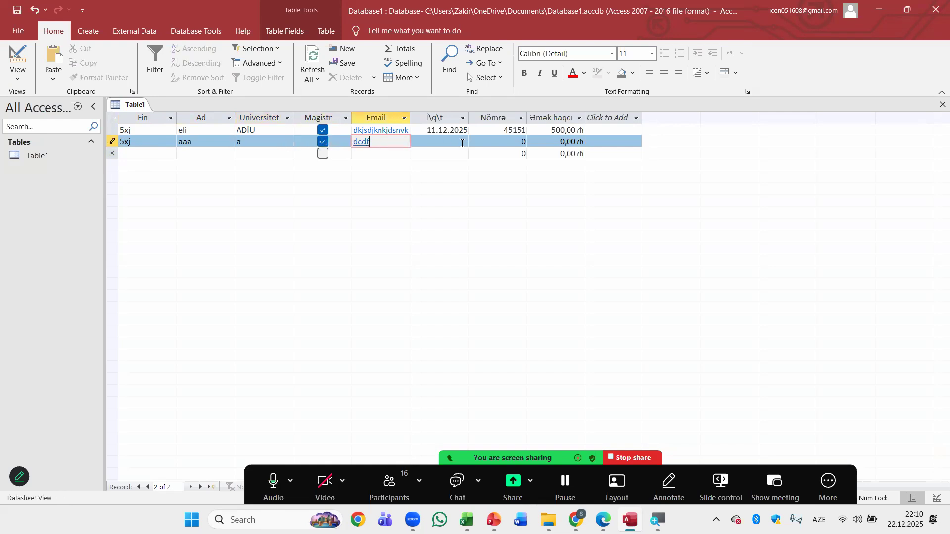
- Complete the second record with the İ\q\t date 05.12.2025, Nömrə 40 and Əmək haqqı 50,00 ₼
{"action": "left_click", "coordinate": [465, 142]}
{"action": "left_click", "coordinate": [474, 143]}
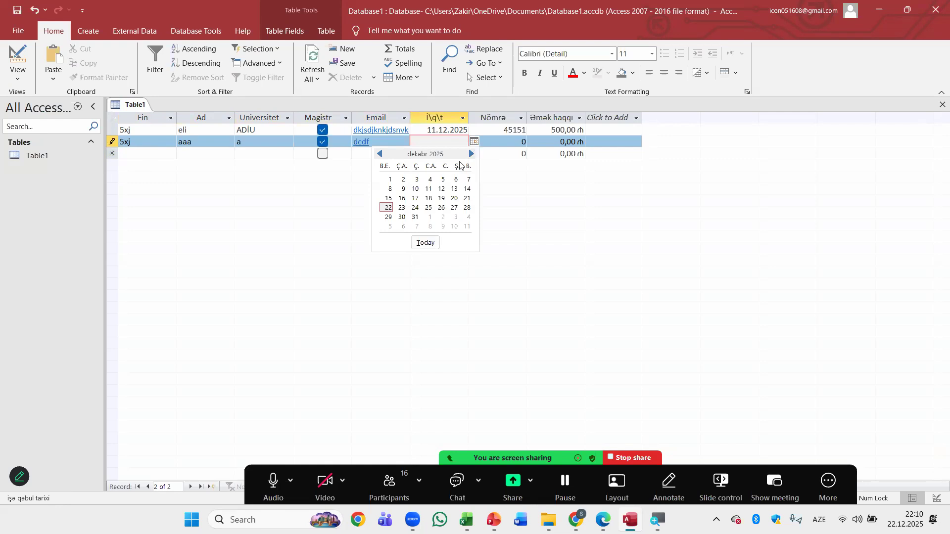
{"action": "left_click", "coordinate": [442, 180]}
{"action": "left_click", "coordinate": [504, 140]}
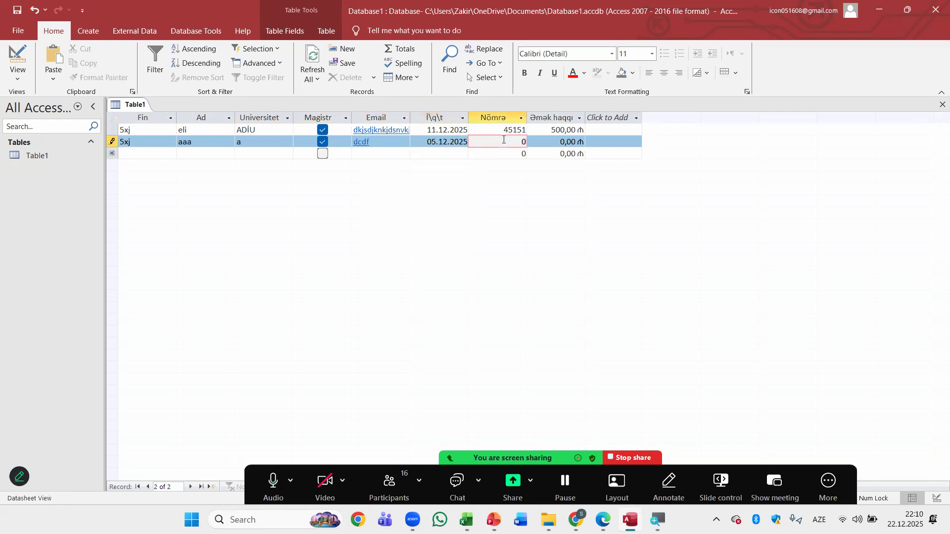
{"action": "left_click", "coordinate": [562, 142]}
{"action": "type", "text": "5"}
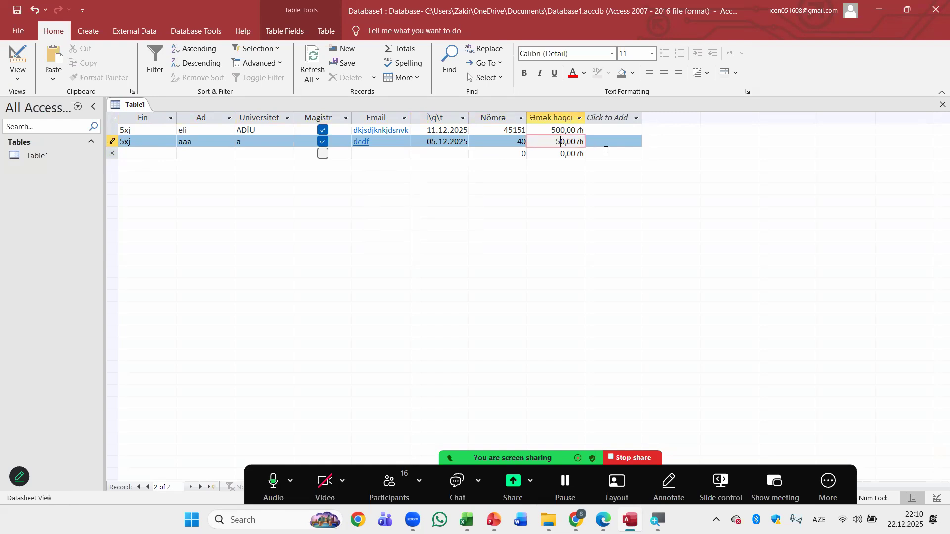
- Try to save the second record with its duplicate Fin code, and append the letter d to that code
{"action": "left_click", "coordinate": [388, 154]}
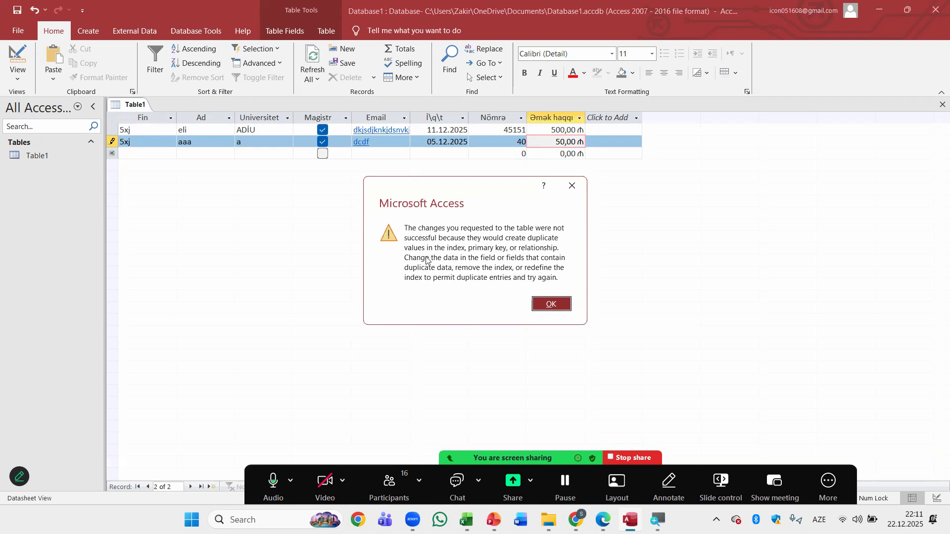
{"action": "left_click", "coordinate": [560, 309]}
{"action": "left_click", "coordinate": [143, 143]}
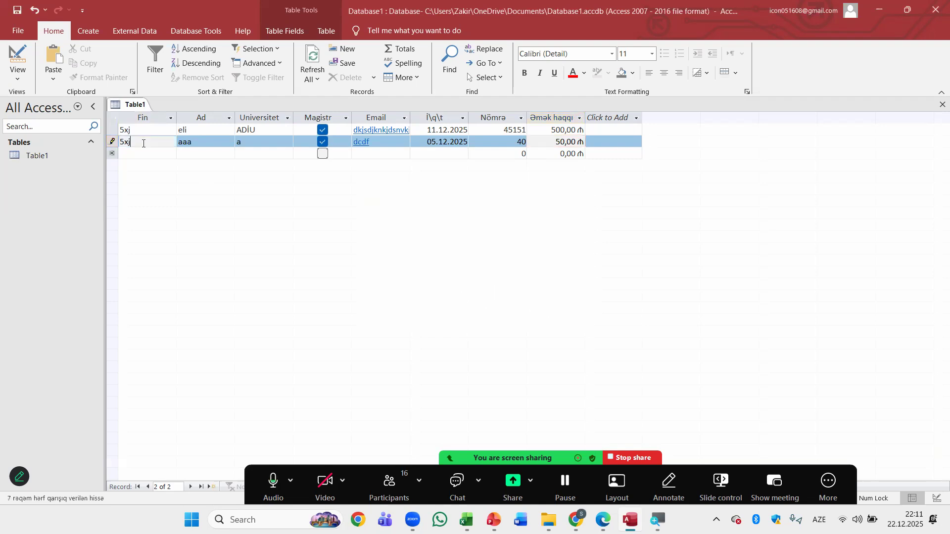
{"action": "type", "text": "d"}
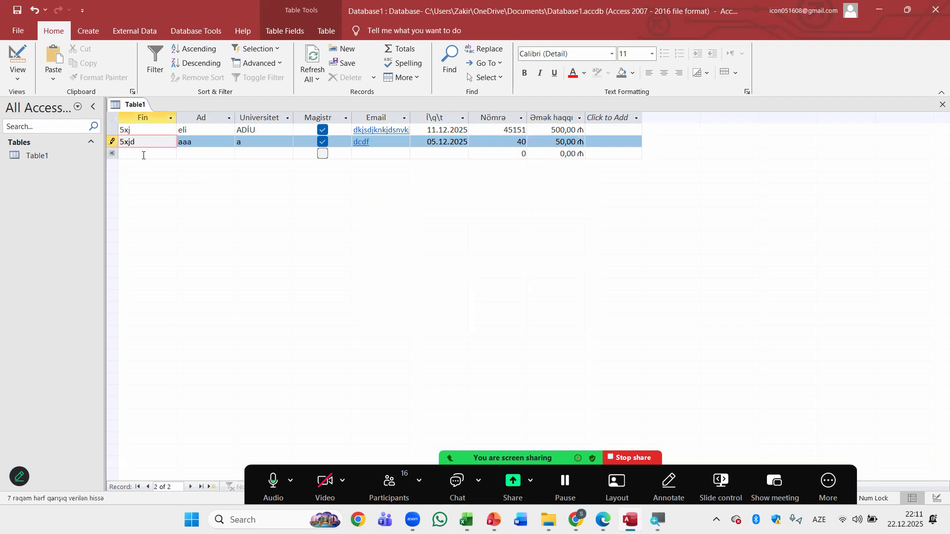
- Start a third record with Fin hhhhkk and try to save it without an Ad value
{"action": "left_click", "coordinate": [143, 156]}
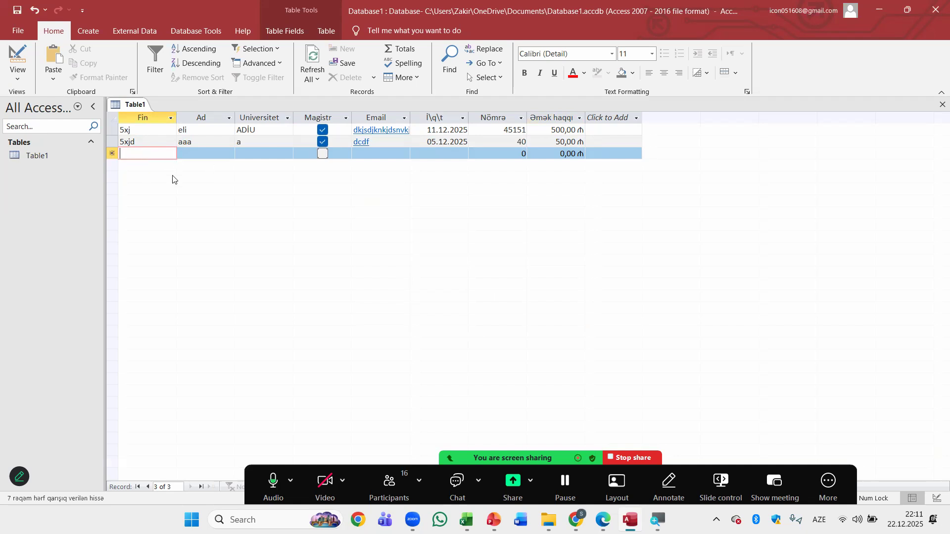
{"action": "type", "text": "hhhh"}
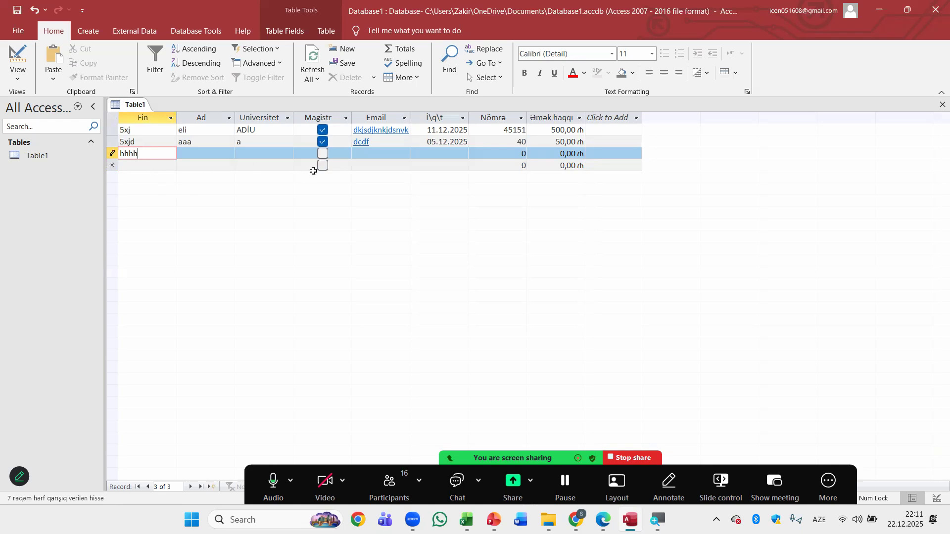
{"action": "type", "text": "kk"}
{"action": "left_click", "coordinate": [165, 170]}
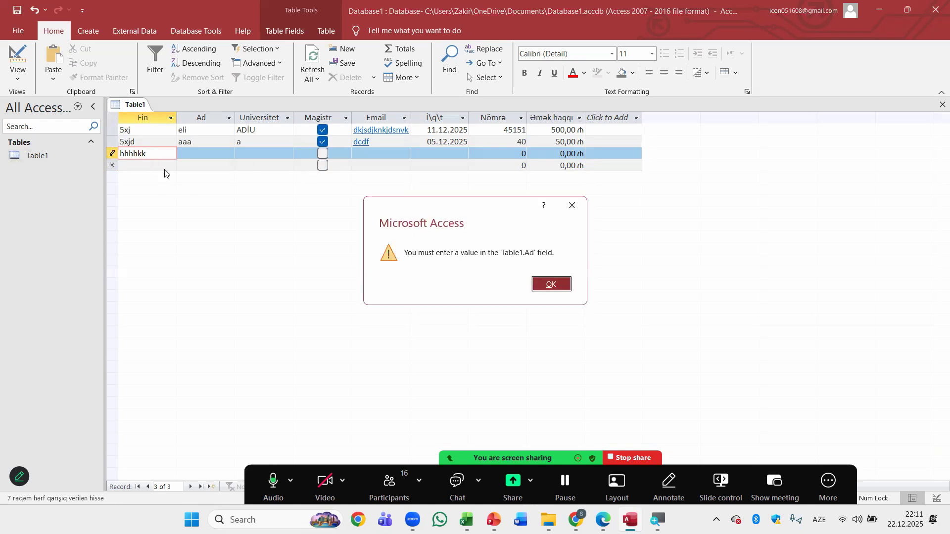
{"action": "left_click", "coordinate": [570, 206]}
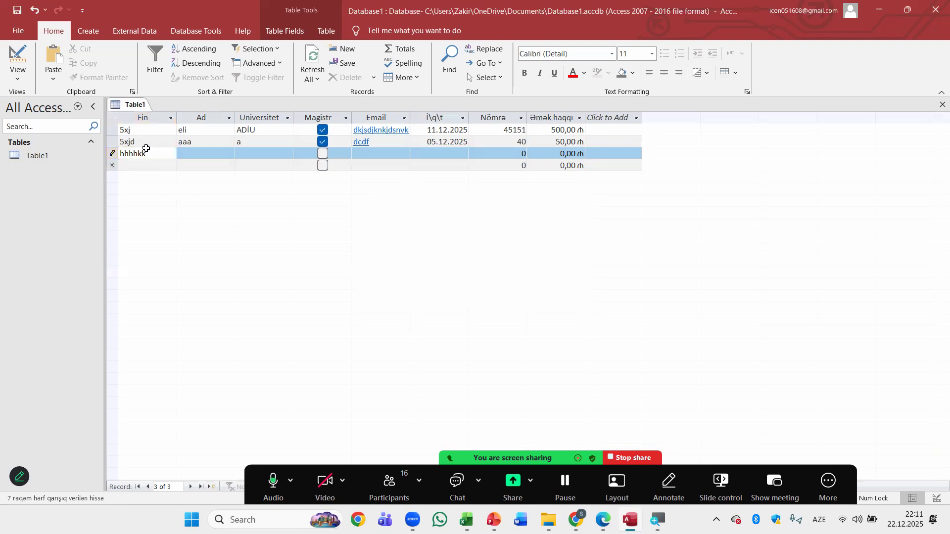
{"action": "left_click", "coordinate": [144, 147]}
{"action": "left_click", "coordinate": [569, 207]}
- Enter a as the third record's Ad value and save the record
{"action": "left_click", "coordinate": [191, 153]}
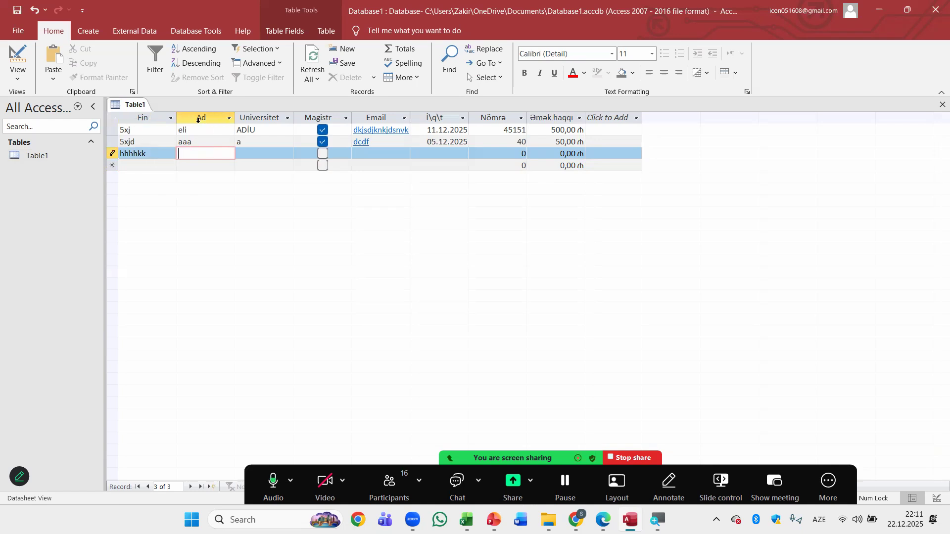
{"action": "type", "text": "a"}
{"action": "left_click", "coordinate": [157, 169]}
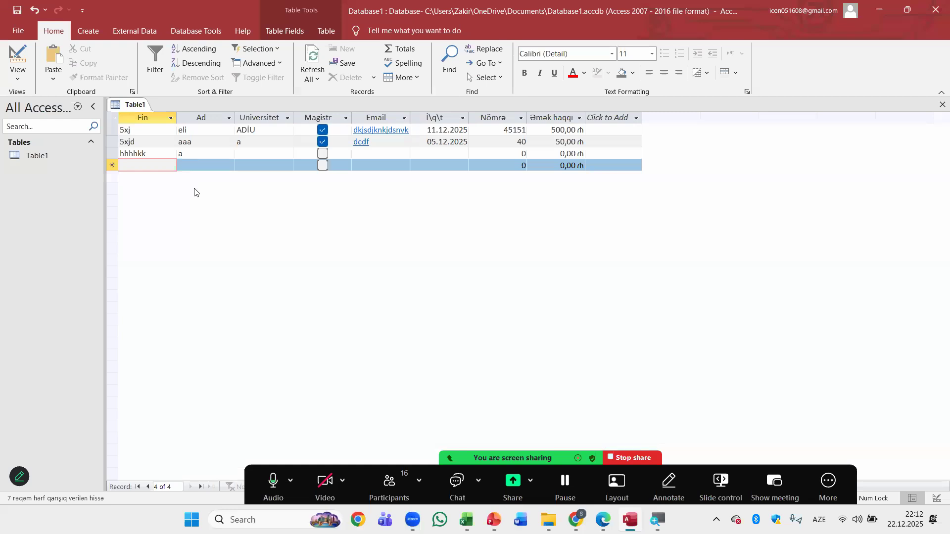
- Check the field descriptions in Design View, and in Datasheet View examine those of the Fin, Ad, Universitet and İ\q\t columns
{"action": "left_click", "coordinate": [8, 53]}
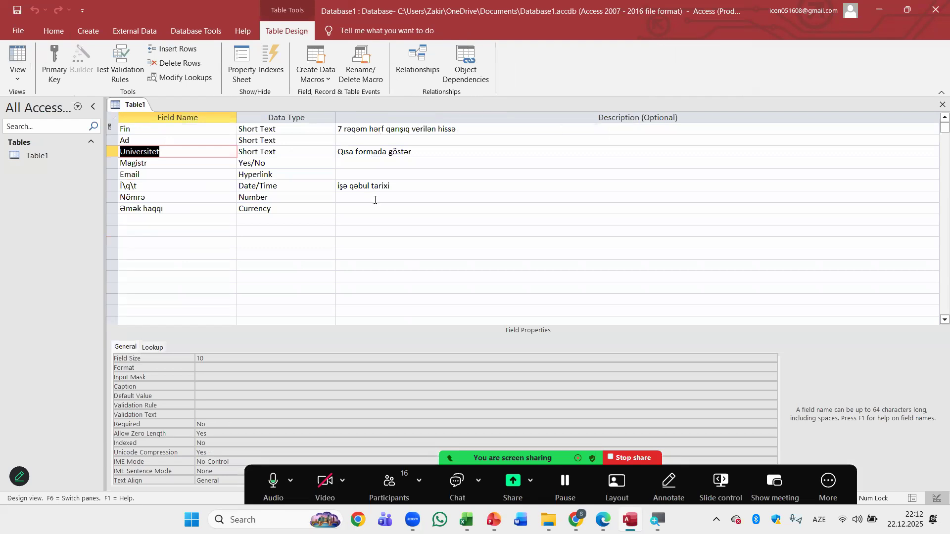
{"action": "left_click", "coordinate": [13, 57]}
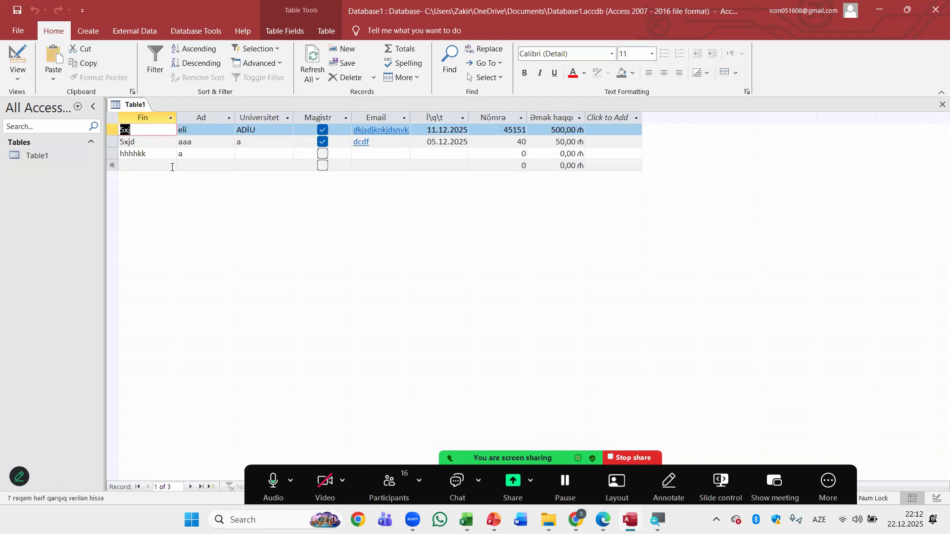
{"action": "left_click", "coordinate": [146, 117]}
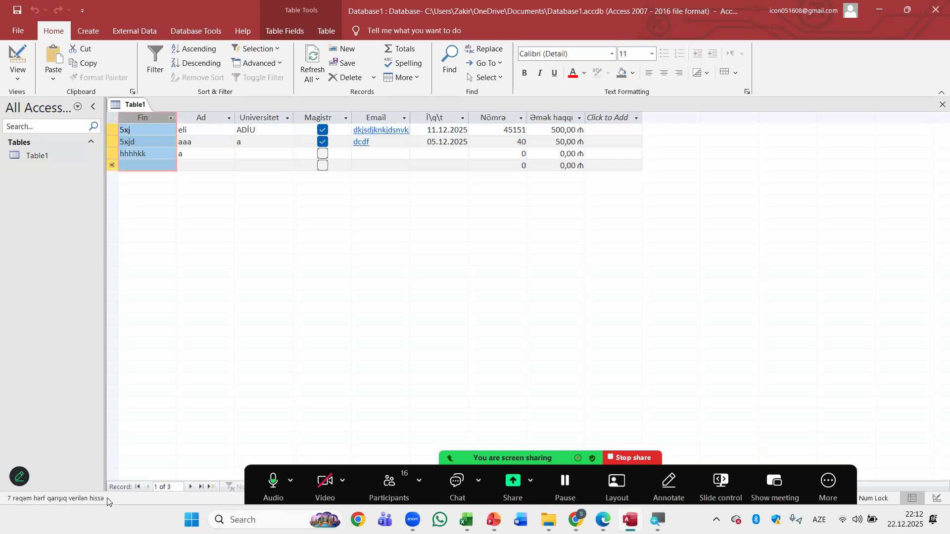
{"action": "left_click", "coordinate": [202, 117]}
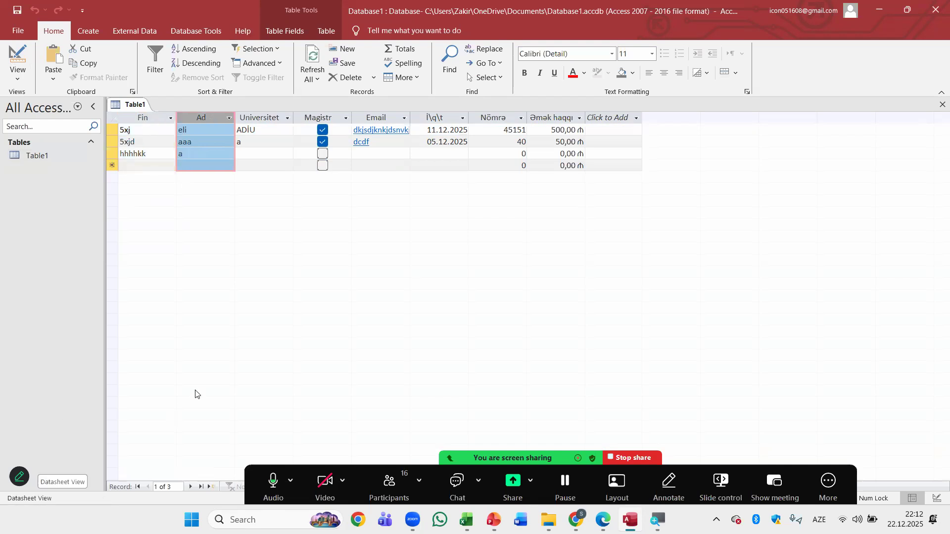
{"action": "left_click", "coordinate": [260, 116]}
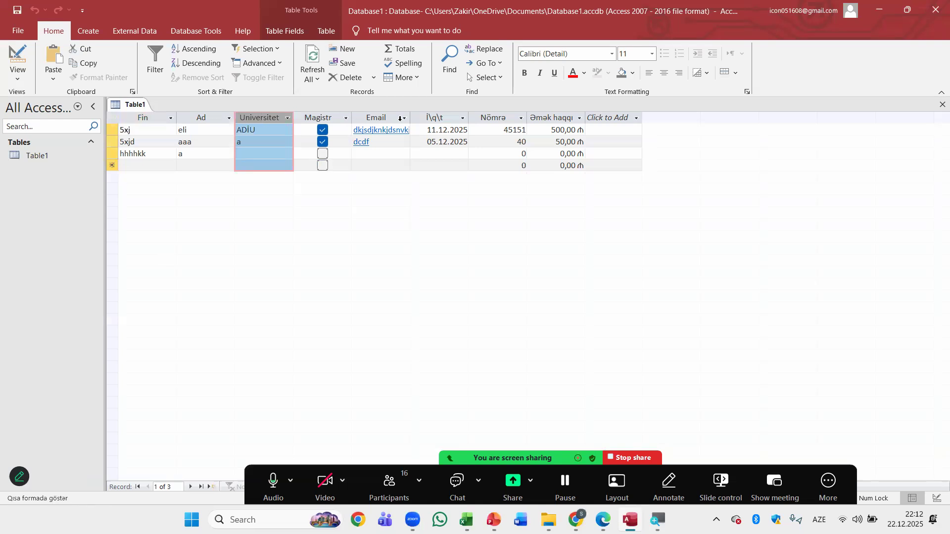
{"action": "left_click", "coordinate": [431, 119]}
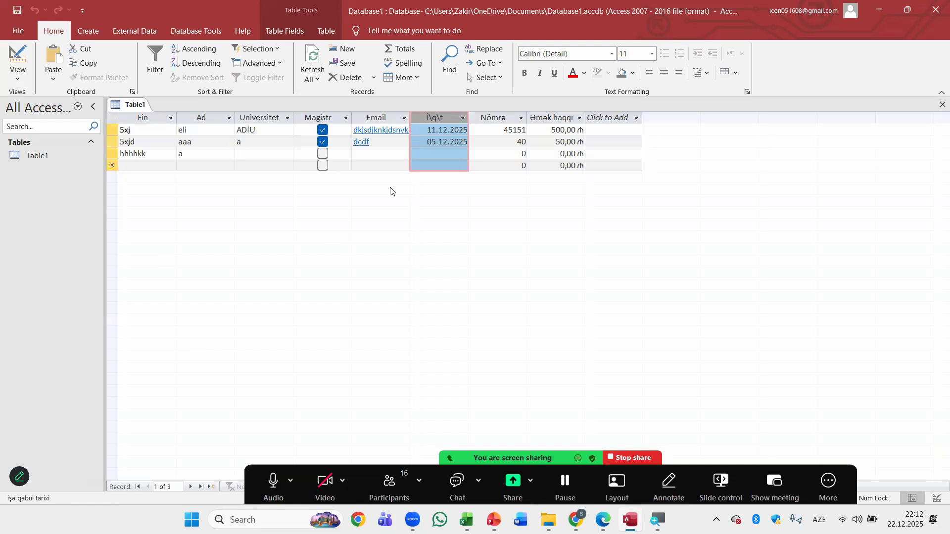
{"action": "left_click", "coordinate": [383, 149]}
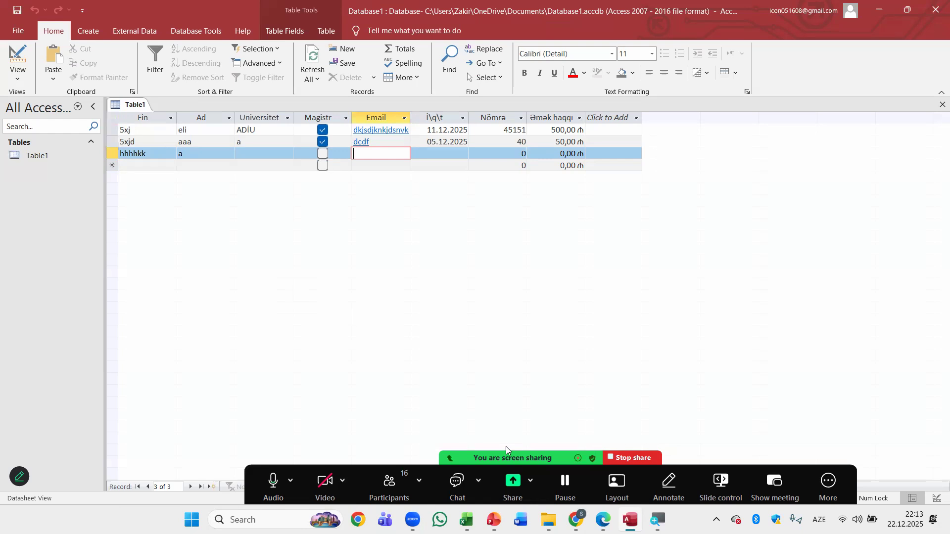
- Switch to Nümunə.pdf in Edge, go to the blank page 4 and close Magnifier
{"action": "left_click", "coordinate": [603, 519]}
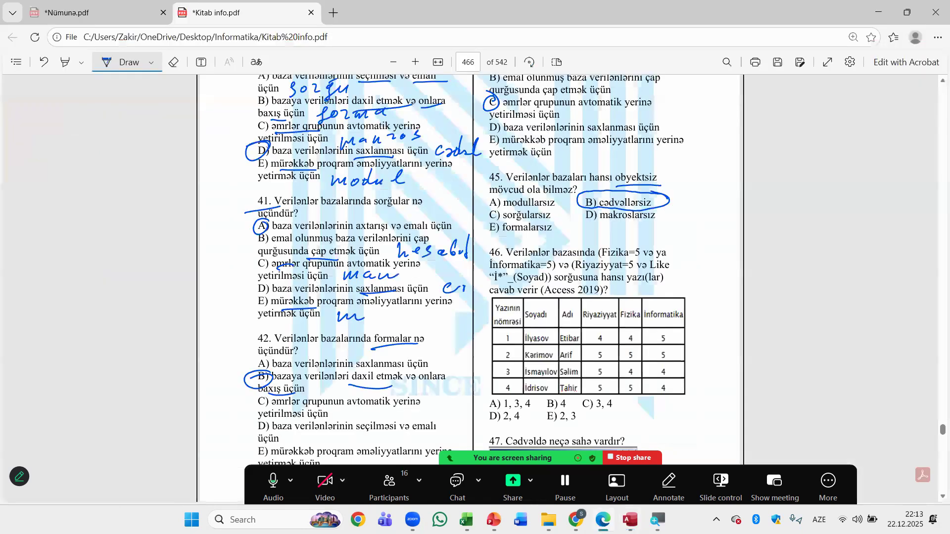
{"action": "left_click", "coordinate": [101, 10]}
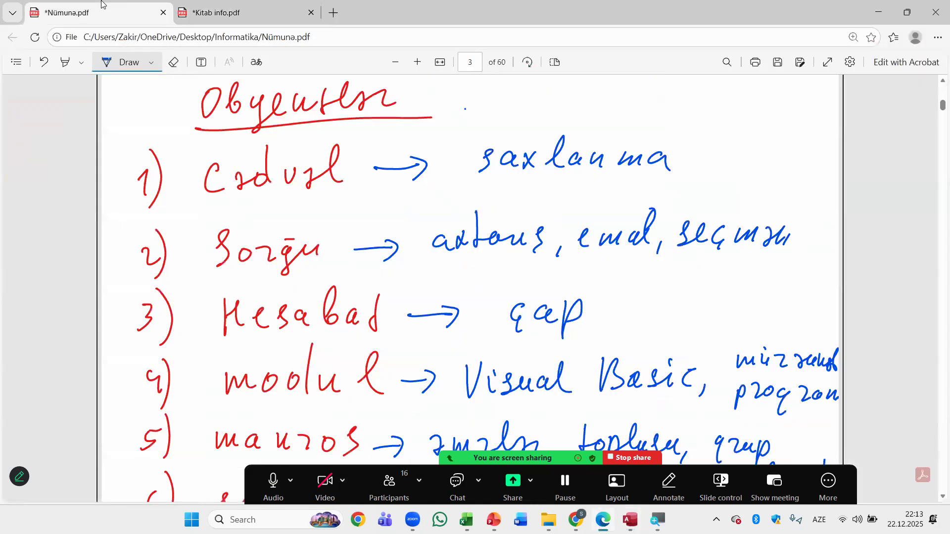
{"action": "scroll", "coordinate": [431, 125], "scroll_direction": "down", "scroll_amount": 10}
{"action": "scroll", "coordinate": [473, 167], "scroll_direction": "down", "scroll_amount": 8}
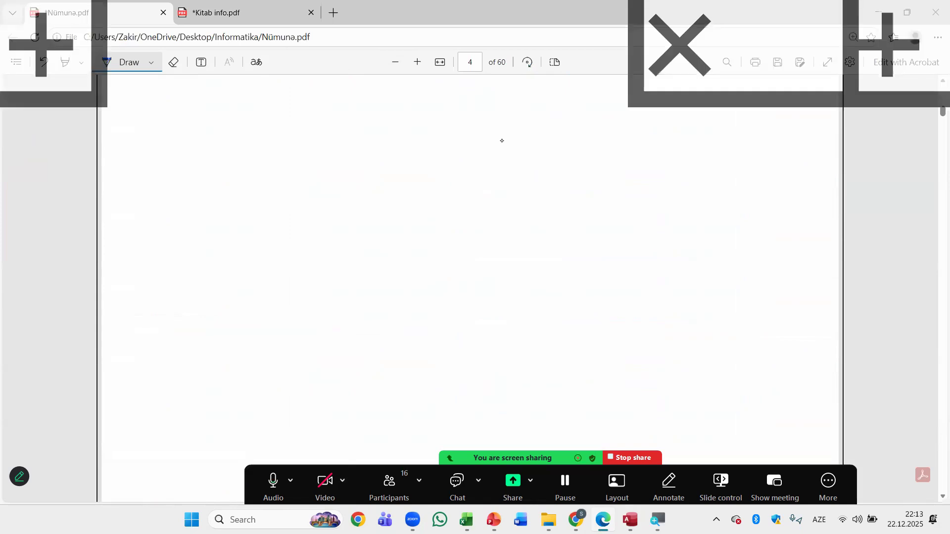
{"action": "mouse_move", "coordinate": [658, 520]}
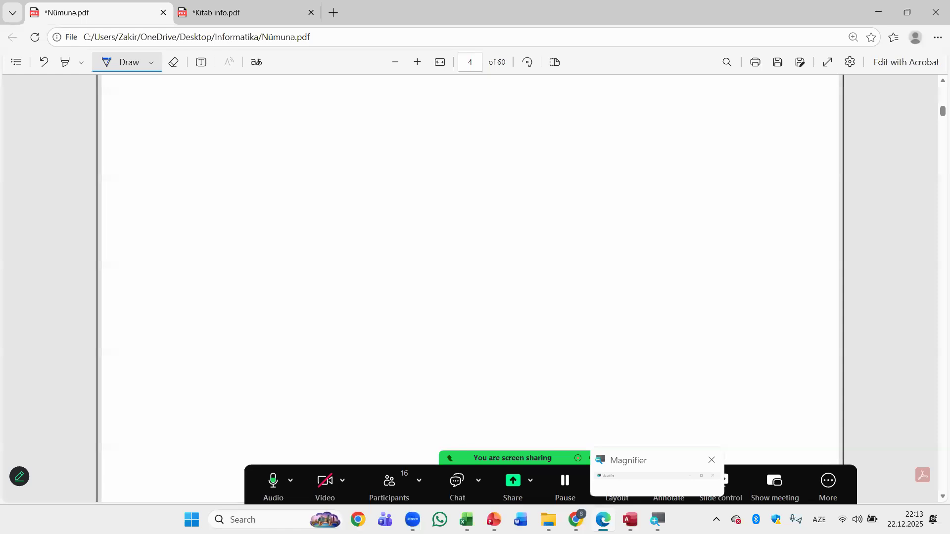
{"action": "key", "text": "super+Escape"}
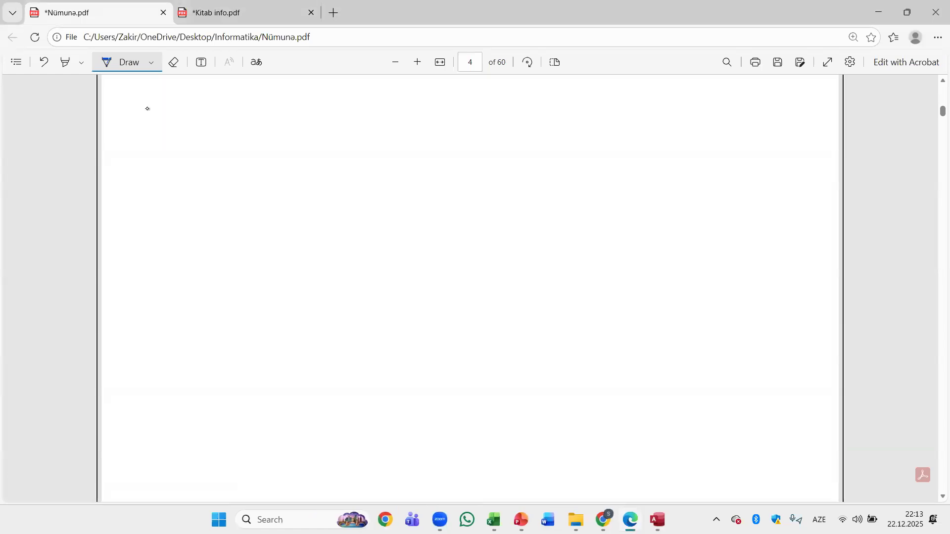
- Handwrite "1, 2 and 2, 3 → 2" on the blank page, circle the result, add ∩ under "and" and underline the shared 2s
{"action": "left_click_drag", "start_coordinate": [150, 106], "coordinate": [161, 125]}
{"action": "mouse_move", "coordinate": [206, 99]}
{"action": "left_mouse_down"}
{"action": "mouse_move", "coordinate": [231, 114]}
{"action": "mouse_move", "coordinate": [292, 117]}
{"action": "left_mouse_up"}
{"action": "mouse_move", "coordinate": [298, 104]}
{"action": "left_mouse_down"}
{"action": "mouse_move", "coordinate": [295, 119]}
{"action": "mouse_move", "coordinate": [332, 107]}
{"action": "left_mouse_up"}
{"action": "mouse_move", "coordinate": [335, 88]}
{"action": "left_mouse_down"}
{"action": "mouse_move", "coordinate": [330, 114]}
{"action": "mouse_move", "coordinate": [386, 126]}
{"action": "left_mouse_up"}
{"action": "left_click_drag", "start_coordinate": [402, 120], "coordinate": [397, 133]}
{"action": "left_click_drag", "start_coordinate": [419, 98], "coordinate": [417, 123]}
{"action": "mouse_move", "coordinate": [487, 113]}
{"action": "left_mouse_down"}
{"action": "mouse_move", "coordinate": [553, 107]}
{"action": "mouse_move", "coordinate": [532, 120]}
{"action": "left_mouse_up"}
{"action": "mouse_move", "coordinate": [613, 98]}
{"action": "left_mouse_down"}
{"action": "mouse_move", "coordinate": [601, 105]}
{"action": "mouse_move", "coordinate": [653, 126]}
{"action": "mouse_move", "coordinate": [624, 87]}
{"action": "left_mouse_up"}
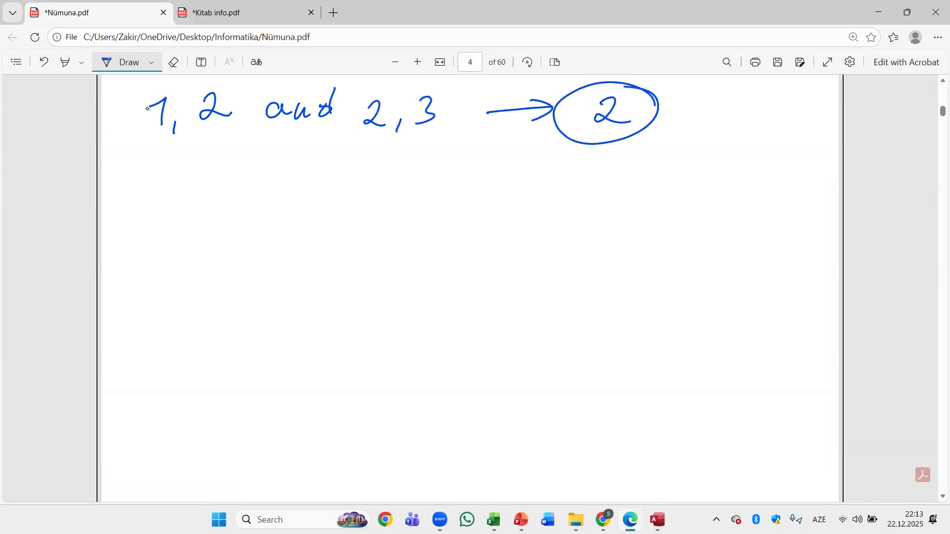
{"action": "left_click_drag", "start_coordinate": [286, 139], "coordinate": [298, 144]}
{"action": "left_click_drag", "start_coordinate": [202, 128], "coordinate": [243, 125]}
{"action": "left_click_drag", "start_coordinate": [358, 142], "coordinate": [399, 141]}
- Handwrite "1, 3 or 2, 3 → 1, 2, 3" below, underline the result, add ∨ under "or" and draw a dividing line beneath
{"action": "mouse_move", "coordinate": [142, 200]}
{"action": "left_mouse_down"}
{"action": "mouse_move", "coordinate": [151, 227]}
{"action": "mouse_move", "coordinate": [171, 232]}
{"action": "left_mouse_up"}
{"action": "mouse_move", "coordinate": [193, 198]}
{"action": "left_mouse_down"}
{"action": "mouse_move", "coordinate": [208, 212]}
{"action": "mouse_move", "coordinate": [194, 229]}
{"action": "left_mouse_up"}
{"action": "mouse_move", "coordinate": [269, 203]}
{"action": "left_mouse_down"}
{"action": "mouse_move", "coordinate": [277, 208]}
{"action": "mouse_move", "coordinate": [262, 211]}
{"action": "left_mouse_up"}
{"action": "left_click_drag", "start_coordinate": [282, 209], "coordinate": [303, 223]}
{"action": "left_click_drag", "start_coordinate": [349, 197], "coordinate": [377, 229]}
{"action": "mouse_move", "coordinate": [406, 197]}
{"action": "left_mouse_down"}
{"action": "mouse_move", "coordinate": [420, 208]}
{"action": "mouse_move", "coordinate": [402, 223]}
{"action": "left_mouse_up"}
{"action": "left_click_drag", "start_coordinate": [475, 212], "coordinate": [533, 210]}
{"action": "left_click_drag", "start_coordinate": [512, 197], "coordinate": [518, 222]}
{"action": "left_click_drag", "start_coordinate": [573, 208], "coordinate": [594, 231]}
{"action": "left_click_drag", "start_coordinate": [620, 201], "coordinate": [650, 228]}
{"action": "left_click_drag", "start_coordinate": [686, 200], "coordinate": [673, 222]}
{"action": "left_click_drag", "start_coordinate": [547, 237], "coordinate": [692, 238]}
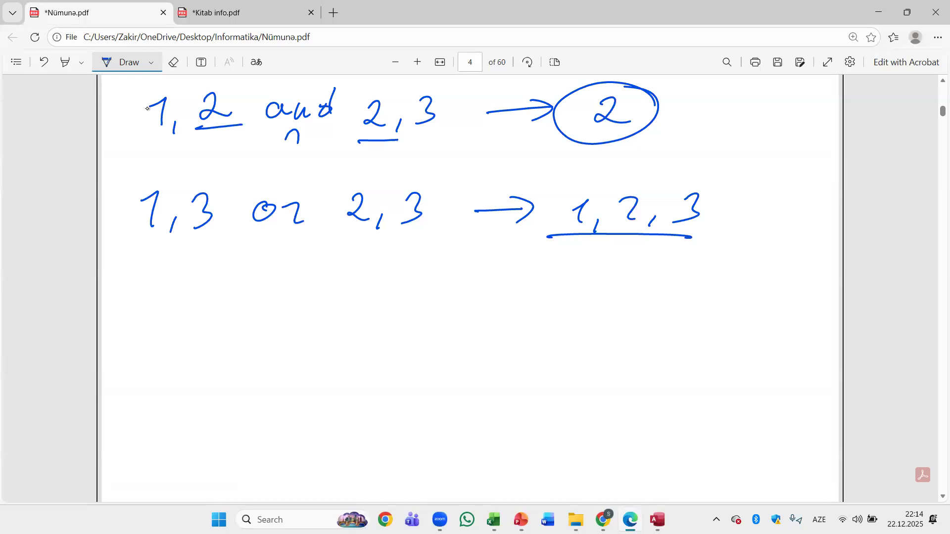
{"action": "left_click_drag", "start_coordinate": [266, 235], "coordinate": [281, 237]}
{"action": "mouse_move", "coordinate": [123, 268]}
{"action": "left_mouse_down"}
{"action": "mouse_move", "coordinate": [517, 270]}
{"action": "mouse_move", "coordinate": [799, 257]}
{"action": "left_mouse_up"}
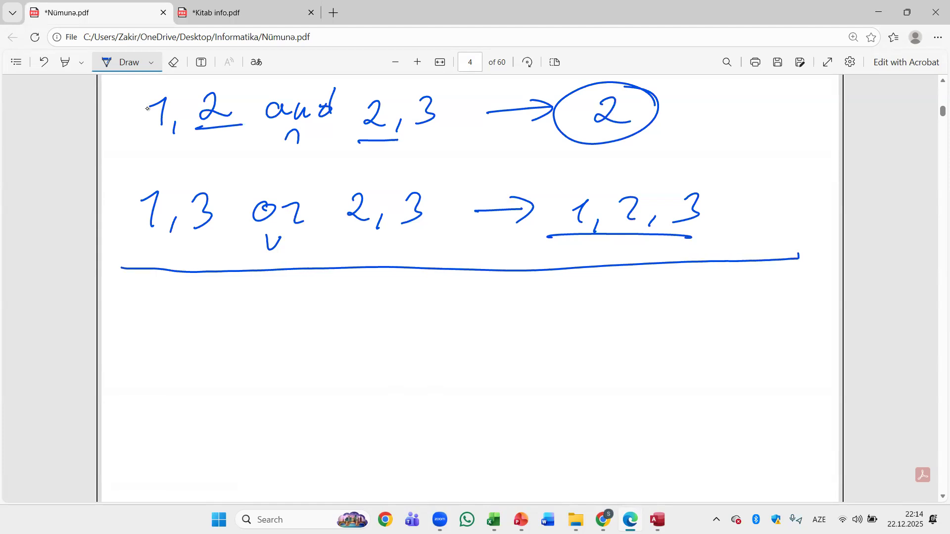
- Go to question 46 in Kitab info.pdf, underline the Fizika=5 condition and its matches, and circle record numbers 2 and 4 in red
{"action": "left_click", "coordinate": [236, 5]}
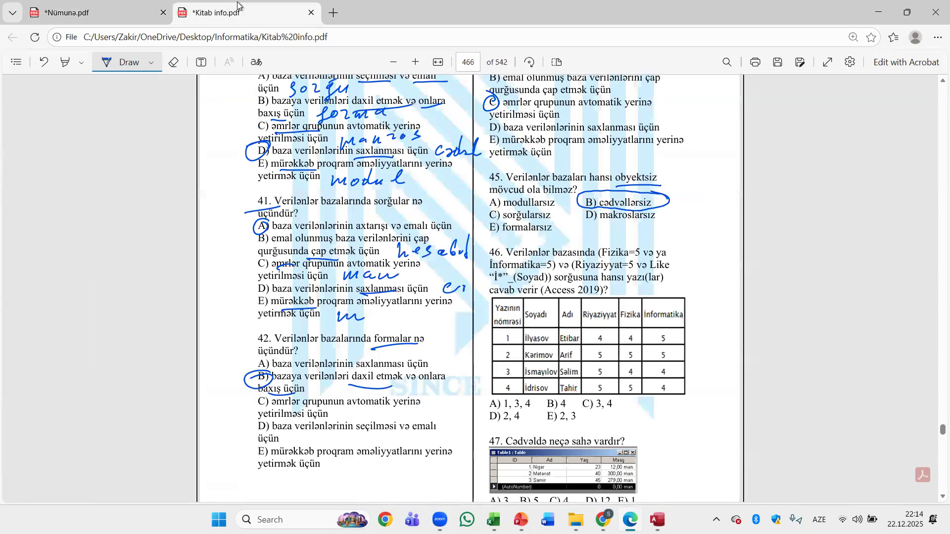
{"action": "scroll", "coordinate": [715, 203], "scroll_direction": "down", "scroll_amount": 3}
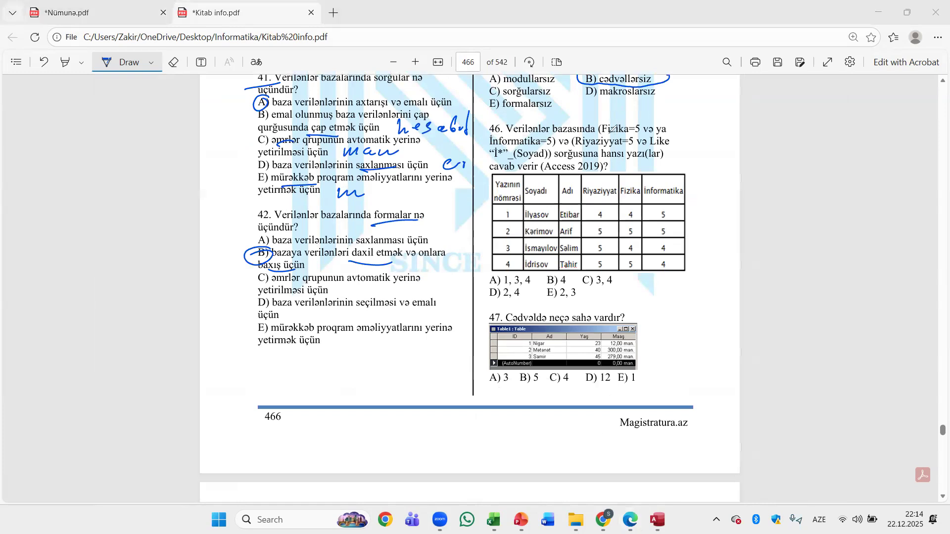
{"action": "left_click_drag", "start_coordinate": [602, 133], "coordinate": [647, 133]}
{"action": "left_click_drag", "start_coordinate": [645, 195], "coordinate": [615, 197]}
{"action": "left_click_drag", "start_coordinate": [640, 233], "coordinate": [625, 234]}
{"action": "left_click_drag", "start_coordinate": [618, 271], "coordinate": [638, 269]}
{"action": "left_click_drag", "start_coordinate": [509, 227], "coordinate": [517, 261]}
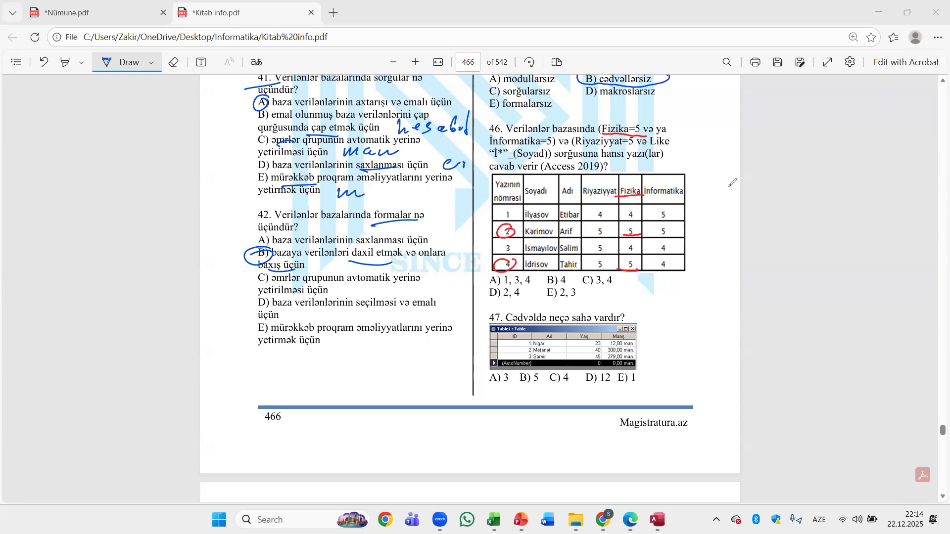
- Write "(2,4 or 1,2)" beside question 46, underlining "və ya" and İnformatika=5 and circling the 5s in the İnformatika column
{"action": "mouse_move", "coordinate": [705, 124]}
{"action": "left_mouse_down"}
{"action": "mouse_move", "coordinate": [699, 156]}
{"action": "mouse_move", "coordinate": [725, 147]}
{"action": "left_mouse_up"}
{"action": "mouse_move", "coordinate": [731, 149]}
{"action": "left_mouse_down"}
{"action": "mouse_move", "coordinate": [728, 157]}
{"action": "mouse_move", "coordinate": [746, 145]}
{"action": "left_mouse_up"}
{"action": "left_click_drag", "start_coordinate": [742, 141], "coordinate": [741, 156]}
{"action": "left_click_drag", "start_coordinate": [642, 125], "coordinate": [666, 124]}
{"action": "left_click_drag", "start_coordinate": [766, 143], "coordinate": [766, 143]}
{"action": "left_click_drag", "start_coordinate": [769, 143], "coordinate": [776, 151]}
{"action": "left_click_drag", "start_coordinate": [489, 146], "coordinate": [561, 145]}
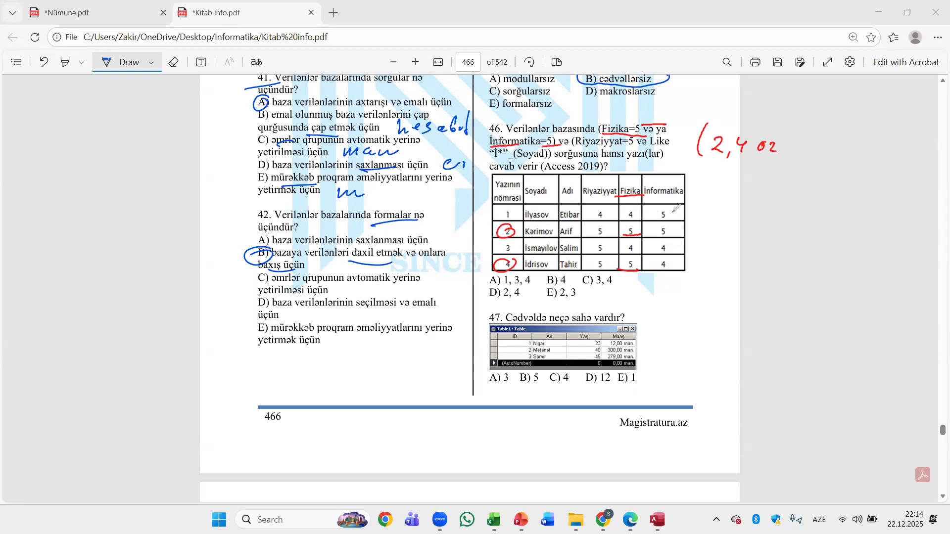
{"action": "mouse_move", "coordinate": [672, 208]}
{"action": "left_mouse_down"}
{"action": "mouse_move", "coordinate": [674, 227]}
{"action": "mouse_move", "coordinate": [657, 235]}
{"action": "mouse_move", "coordinate": [673, 226]}
{"action": "left_mouse_up"}
{"action": "left_click_drag", "start_coordinate": [787, 139], "coordinate": [786, 161]}
{"action": "mouse_move", "coordinate": [794, 156]}
{"action": "left_mouse_down"}
{"action": "mouse_move", "coordinate": [791, 165]}
{"action": "mouse_move", "coordinate": [813, 151]}
{"action": "mouse_move", "coordinate": [806, 166]}
{"action": "left_mouse_up"}
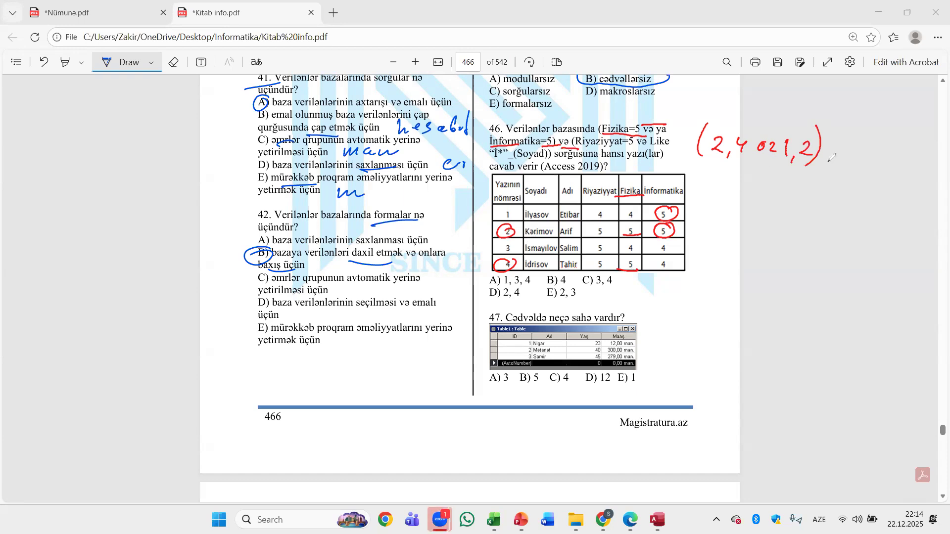
- Continue the expression with "and (2,3,4 and", underlining the Riyaziyyat=5 condition and the 5s in the Riyaziyyat column
{"action": "left_click_drag", "start_coordinate": [836, 148], "coordinate": [838, 154]}
{"action": "left_click_drag", "start_coordinate": [839, 146], "coordinate": [873, 165]}
{"action": "left_click_drag", "start_coordinate": [581, 147], "coordinate": [641, 148]}
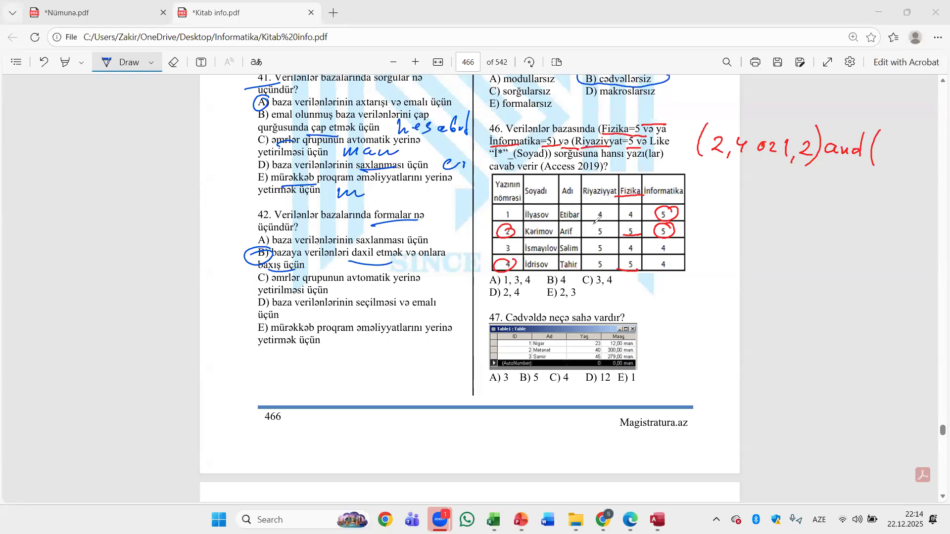
{"action": "mouse_move", "coordinate": [593, 236]}
{"action": "left_mouse_down"}
{"action": "mouse_move", "coordinate": [607, 236]}
{"action": "mouse_move", "coordinate": [610, 271]}
{"action": "left_mouse_up"}
{"action": "left_click", "coordinate": [882, 147]}
{"action": "mouse_move", "coordinate": [879, 148]}
{"action": "left_mouse_down"}
{"action": "mouse_move", "coordinate": [887, 162]}
{"action": "mouse_move", "coordinate": [914, 159]}
{"action": "left_mouse_up"}
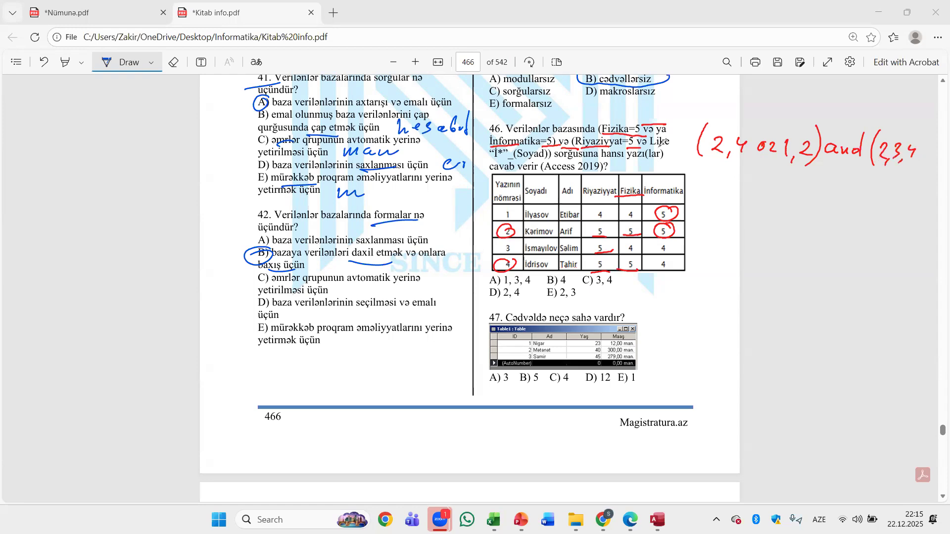
{"action": "left_click_drag", "start_coordinate": [922, 150], "coordinate": [930, 144]}
{"action": "left_click", "coordinate": [933, 156]}
- Handwrite the wildcard examples "İ*" and "*i" in the blank space below question 42
{"action": "left_click_drag", "start_coordinate": [281, 357], "coordinate": [275, 372]}
{"action": "mouse_move", "coordinate": [294, 351]}
{"action": "left_mouse_down"}
{"action": "mouse_move", "coordinate": [296, 375]}
{"action": "mouse_move", "coordinate": [306, 360]}
{"action": "left_mouse_up"}
{"action": "mouse_move", "coordinate": [295, 356]}
{"action": "left_mouse_down"}
{"action": "mouse_move", "coordinate": [306, 368]}
{"action": "mouse_move", "coordinate": [290, 403]}
{"action": "left_mouse_up"}
{"action": "left_click", "coordinate": [282, 351]}
{"action": "mouse_move", "coordinate": [289, 385]}
{"action": "left_mouse_down"}
{"action": "mouse_move", "coordinate": [280, 403]}
{"action": "mouse_move", "coordinate": [288, 404]}
{"action": "left_mouse_up"}
{"action": "left_click_drag", "start_coordinate": [304, 392], "coordinate": [308, 401]}
{"action": "left_click", "coordinate": [305, 380]}
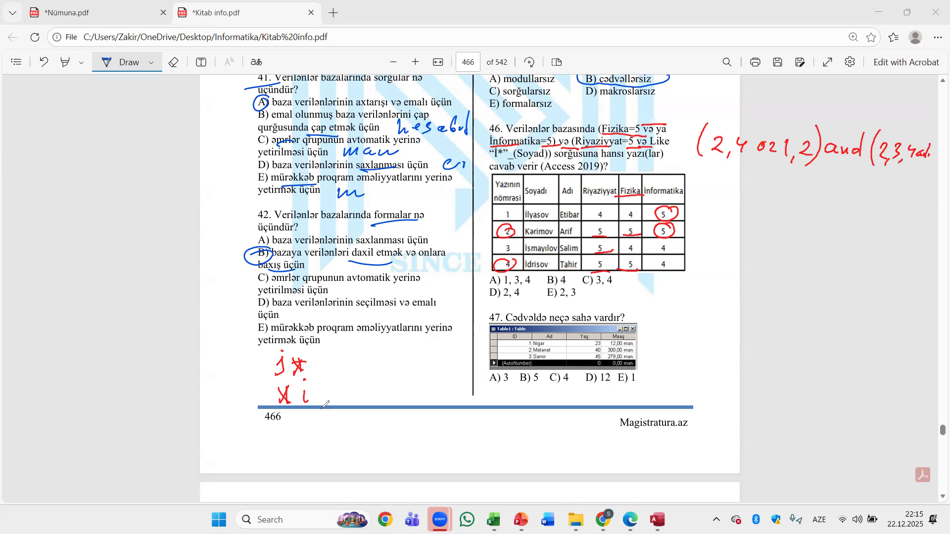
- Handwrite the wildcard pattern "??i*" below the other two examples and underline it
{"action": "mouse_move", "coordinate": [313, 420]}
{"action": "left_mouse_down"}
{"action": "mouse_move", "coordinate": [319, 432]}
{"action": "mouse_move", "coordinate": [356, 436]}
{"action": "mouse_move", "coordinate": [389, 418]}
{"action": "mouse_move", "coordinate": [373, 433]}
{"action": "mouse_move", "coordinate": [381, 440]}
{"action": "left_mouse_up"}
{"action": "left_click", "coordinate": [319, 439]}
{"action": "left_click", "coordinate": [337, 440]}
{"action": "left_click", "coordinate": [352, 410]}
{"action": "left_click_drag", "start_coordinate": [372, 428], "coordinate": [390, 428]}
{"action": "left_click_drag", "start_coordinate": [305, 449], "coordinate": [377, 435]}
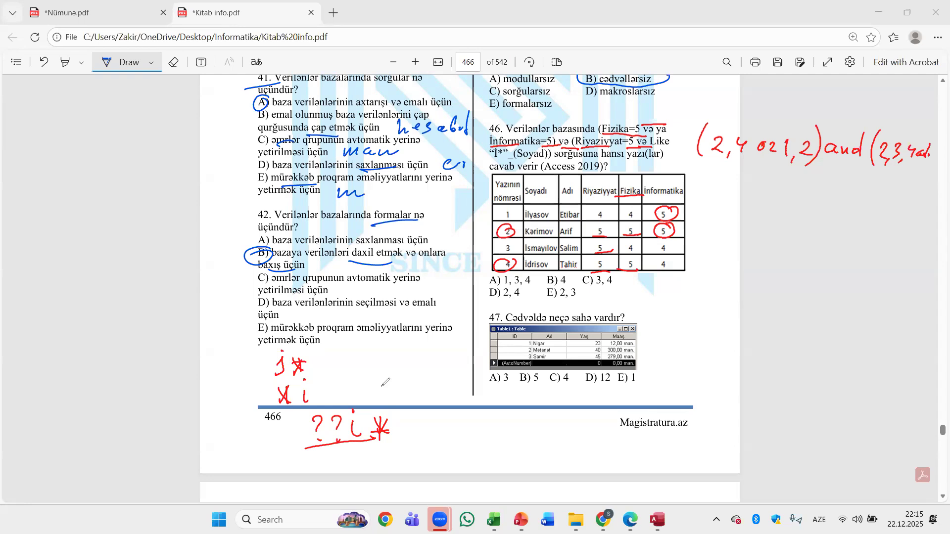
- Underline the Like "İ*" (Soyad) condition and the surnames starting with İ, and add 1,3,4 to the expression
{"action": "left_click_drag", "start_coordinate": [516, 160], "coordinate": [553, 160]}
{"action": "left_click_drag", "start_coordinate": [671, 148], "coordinate": [653, 148]}
{"action": "left_click_drag", "start_coordinate": [489, 160], "coordinate": [517, 158]}
{"action": "left_click_drag", "start_coordinate": [526, 218], "coordinate": [541, 217]}
{"action": "left_click_drag", "start_coordinate": [525, 268], "coordinate": [549, 267]}
{"action": "left_click_drag", "start_coordinate": [932, 152], "coordinate": [946, 167]}
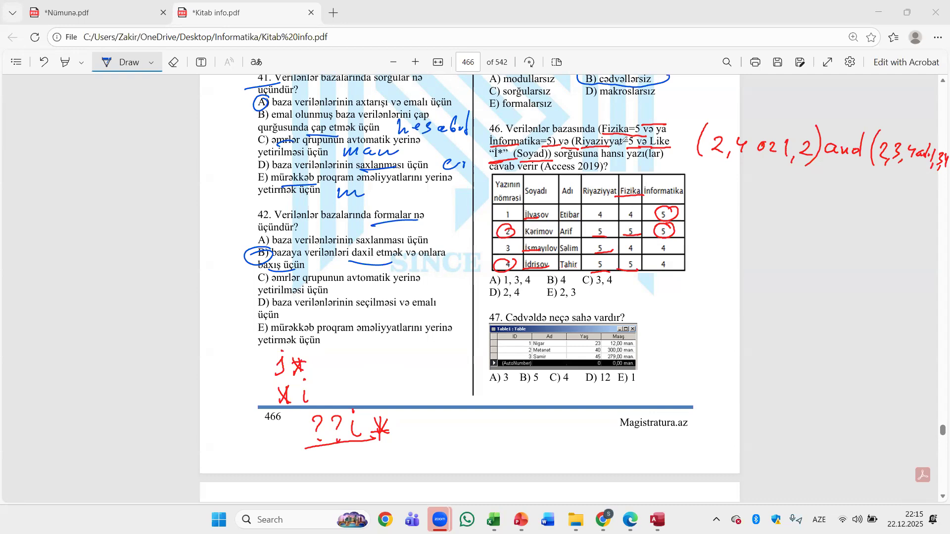
- Underline the first bracket of the expression and write its combined set "1,2,4 and" below it
{"action": "left_click_drag", "start_coordinate": [677, 170], "coordinate": [829, 170]}
{"action": "mouse_move", "coordinate": [722, 199]}
{"action": "left_mouse_down"}
{"action": "mouse_move", "coordinate": [740, 223]}
{"action": "mouse_move", "coordinate": [760, 210]}
{"action": "mouse_move", "coordinate": [755, 223]}
{"action": "left_mouse_up"}
{"action": "left_click_drag", "start_coordinate": [781, 190], "coordinate": [788, 209]}
{"action": "mouse_move", "coordinate": [784, 196]}
{"action": "left_mouse_down"}
{"action": "mouse_move", "coordinate": [781, 217]}
{"action": "mouse_move", "coordinate": [816, 203]}
{"action": "mouse_move", "coordinate": [819, 214]}
{"action": "left_mouse_up"}
{"action": "mouse_move", "coordinate": [821, 209]}
{"action": "left_mouse_down"}
{"action": "mouse_move", "coordinate": [836, 215]}
{"action": "mouse_move", "coordinate": [844, 192]}
{"action": "left_mouse_up"}
- Underline the second bracket, write "2,3,4 ∩ 1,3,4" above it and add 3,4 to the simplified line below
{"action": "left_click_drag", "start_coordinate": [882, 163], "coordinate": [926, 169]}
{"action": "mouse_move", "coordinate": [848, 97]}
{"action": "left_mouse_down"}
{"action": "mouse_move", "coordinate": [859, 110]}
{"action": "mouse_move", "coordinate": [874, 108]}
{"action": "left_mouse_up"}
{"action": "mouse_move", "coordinate": [864, 105]}
{"action": "left_mouse_down"}
{"action": "mouse_move", "coordinate": [853, 111]}
{"action": "mouse_move", "coordinate": [907, 118]}
{"action": "left_mouse_up"}
{"action": "left_click_drag", "start_coordinate": [922, 113], "coordinate": [920, 120]}
{"action": "left_click_drag", "start_coordinate": [925, 104], "coordinate": [924, 120]}
{"action": "left_click_drag", "start_coordinate": [929, 119], "coordinate": [946, 111]}
{"action": "left_click_drag", "start_coordinate": [944, 104], "coordinate": [945, 123]}
{"action": "left_click_drag", "start_coordinate": [882, 122], "coordinate": [893, 121]}
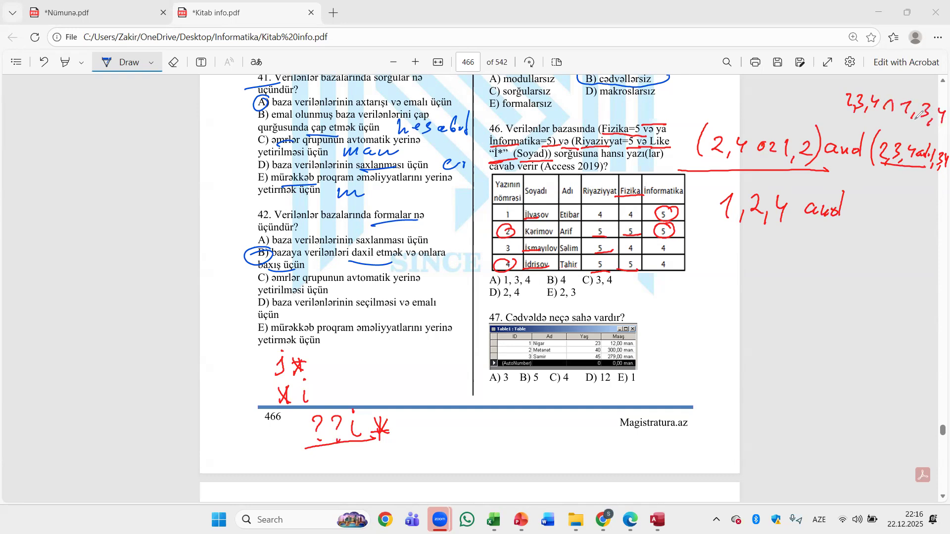
{"action": "mouse_move", "coordinate": [862, 201]}
{"action": "left_mouse_down"}
{"action": "mouse_move", "coordinate": [864, 217]}
{"action": "mouse_move", "coordinate": [877, 224]}
{"action": "mouse_move", "coordinate": [903, 212]}
{"action": "left_mouse_up"}
{"action": "left_click_drag", "start_coordinate": [899, 203], "coordinate": [898, 221]}
{"action": "left_click_drag", "start_coordinate": [867, 170], "coordinate": [910, 171]}
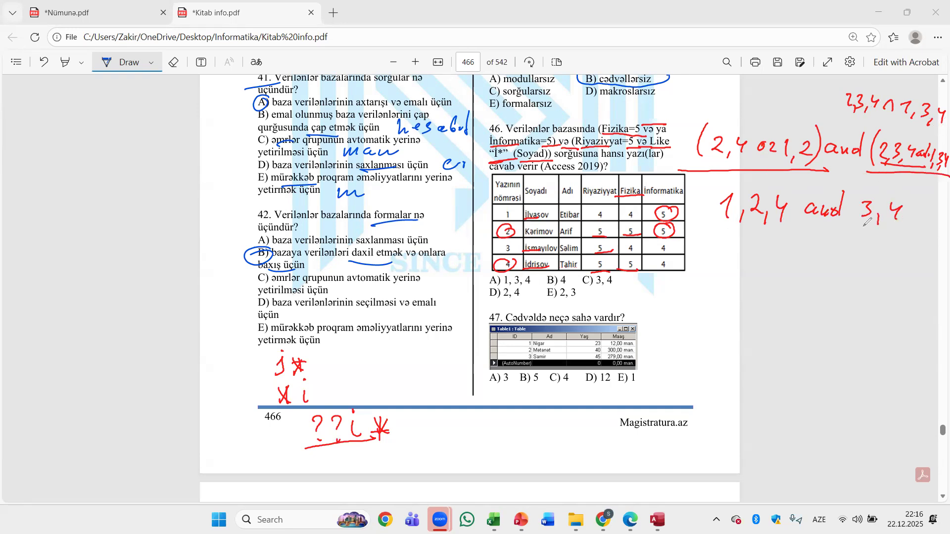
- Underline the sets 1,2,4 and 3,4, write a circled 4 beneath them and mark answer B of question 46
{"action": "left_click_drag", "start_coordinate": [719, 237], "coordinate": [787, 230]}
{"action": "left_click_drag", "start_coordinate": [855, 229], "coordinate": [906, 225]}
{"action": "mouse_move", "coordinate": [811, 252]}
{"action": "left_mouse_down"}
{"action": "mouse_move", "coordinate": [824, 283]}
{"action": "mouse_move", "coordinate": [787, 250]}
{"action": "left_mouse_up"}
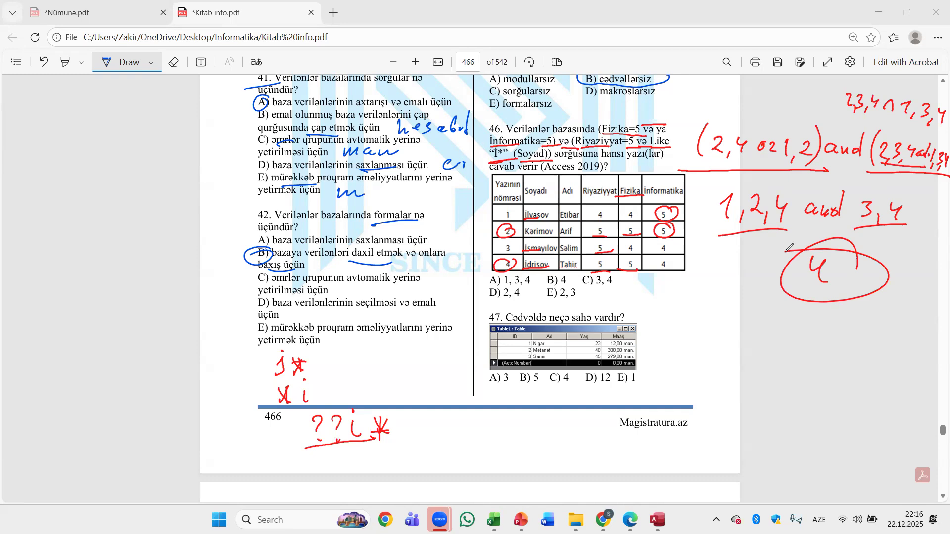
{"action": "mouse_move", "coordinate": [558, 270]}
{"action": "left_mouse_down"}
{"action": "mouse_move", "coordinate": [527, 277]}
{"action": "mouse_move", "coordinate": [544, 275]}
{"action": "left_mouse_up"}
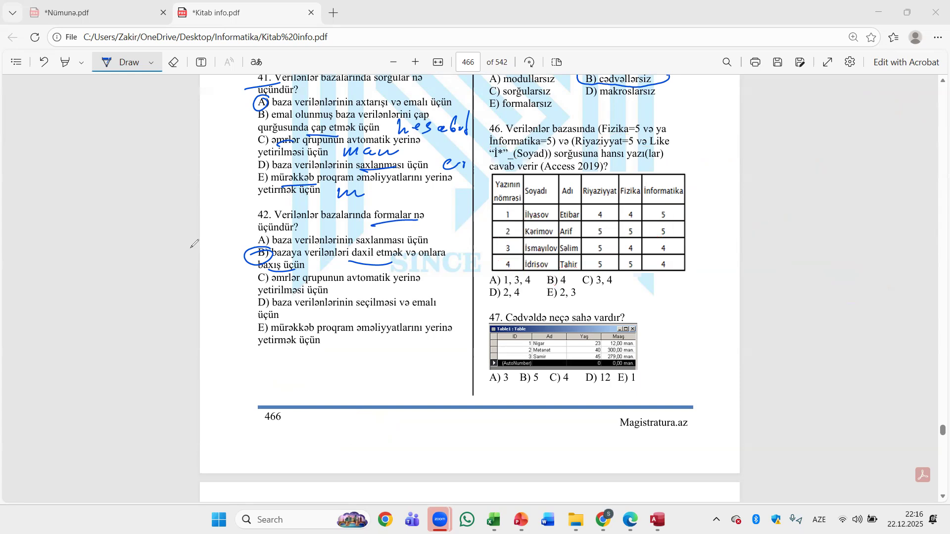
- Underline Kivi=62 in question 48 and its matches in the table, and write "(3,4 or" above the page heading
{"action": "scroll", "coordinate": [394, 233], "scroll_direction": "down", "scroll_amount": 7}
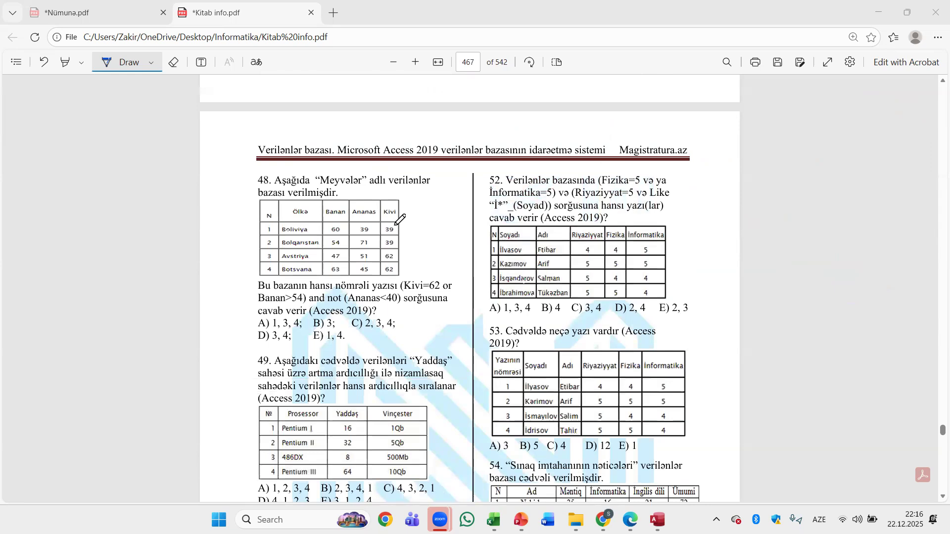
{"action": "scroll", "coordinate": [400, 220], "scroll_direction": "up", "scroll_amount": 1}
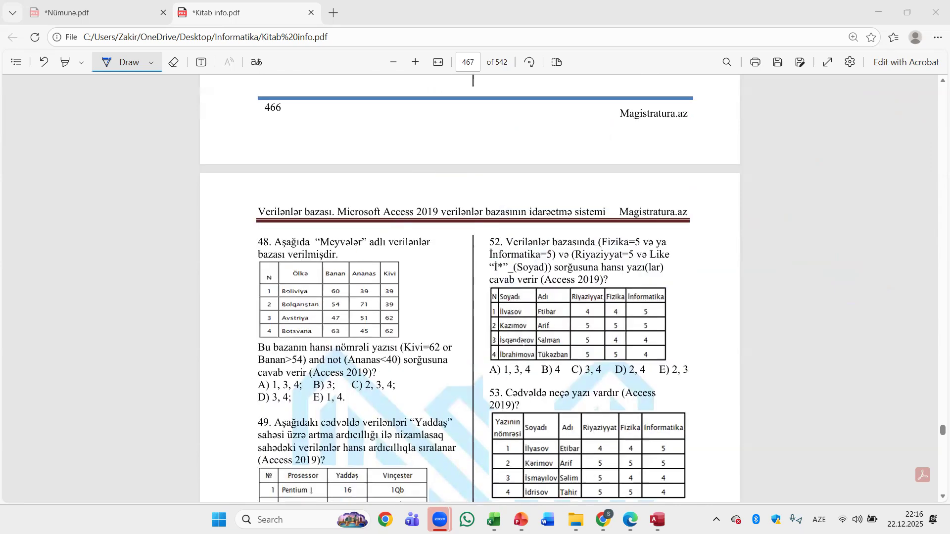
{"action": "left_click_drag", "start_coordinate": [408, 354], "coordinate": [431, 355]}
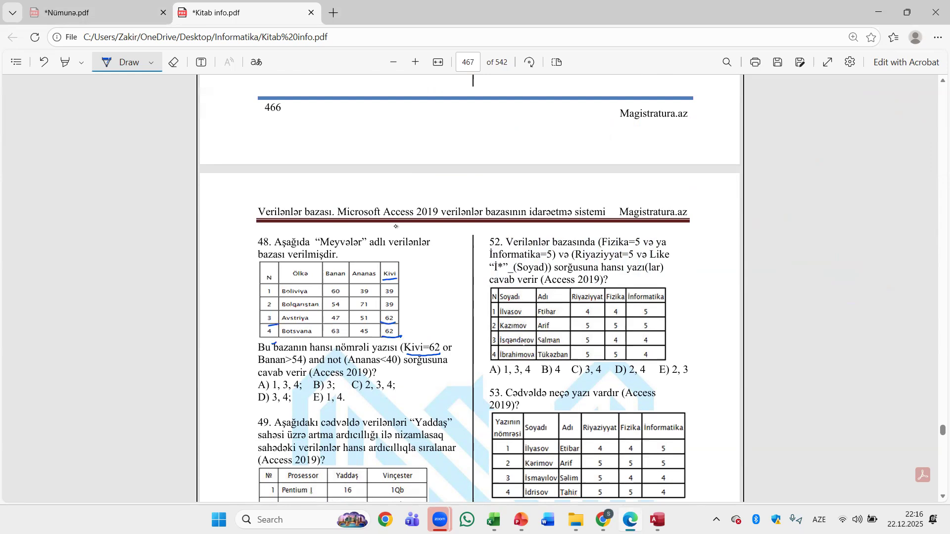
{"action": "left_click_drag", "start_coordinate": [236, 126], "coordinate": [251, 145]}
{"action": "left_click_drag", "start_coordinate": [265, 127], "coordinate": [267, 141]}
{"action": "left_click_drag", "start_coordinate": [231, 112], "coordinate": [229, 151]}
{"action": "left_click_drag", "start_coordinate": [290, 129], "coordinate": [289, 130]}
{"action": "left_click_drag", "start_coordinate": [298, 130], "coordinate": [303, 129]}
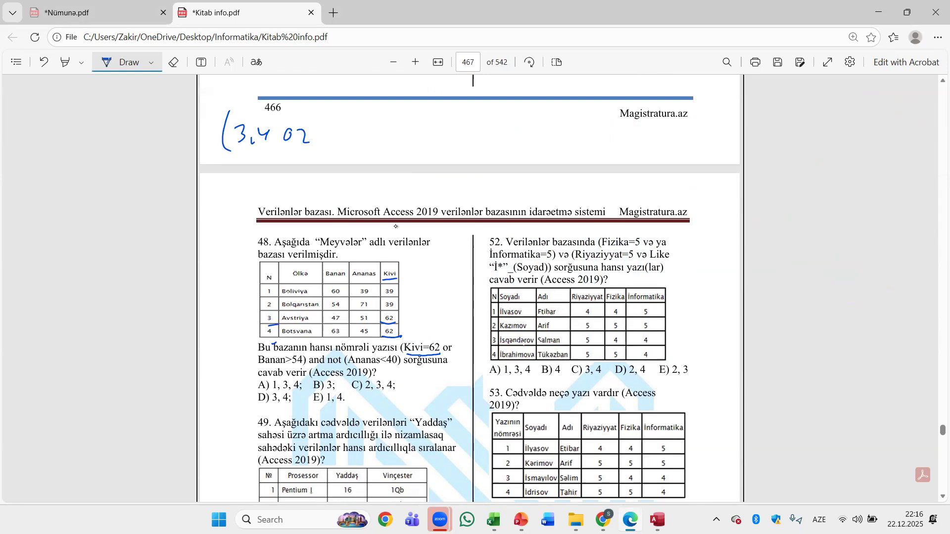
- Underline the Banan heading, circle 60 and 63 in that column, and extend the expression with "1,4) and"
{"action": "mouse_move", "coordinate": [326, 280]}
{"action": "left_mouse_down"}
{"action": "mouse_move", "coordinate": [347, 277]}
{"action": "mouse_move", "coordinate": [336, 299]}
{"action": "mouse_move", "coordinate": [340, 285]}
{"action": "left_mouse_up"}
{"action": "left_click_drag", "start_coordinate": [342, 328], "coordinate": [339, 325]}
{"action": "left_click_drag", "start_coordinate": [332, 129], "coordinate": [335, 152]}
{"action": "left_click_drag", "start_coordinate": [346, 128], "coordinate": [352, 146]}
{"action": "mouse_move", "coordinate": [361, 106]}
{"action": "left_mouse_down"}
{"action": "mouse_move", "coordinate": [357, 154]}
{"action": "mouse_move", "coordinate": [403, 141]}
{"action": "left_mouse_up"}
{"action": "left_click_drag", "start_coordinate": [406, 131], "coordinate": [416, 142]}
{"action": "left_click_drag", "start_coordinate": [432, 134], "coordinate": [436, 148]}
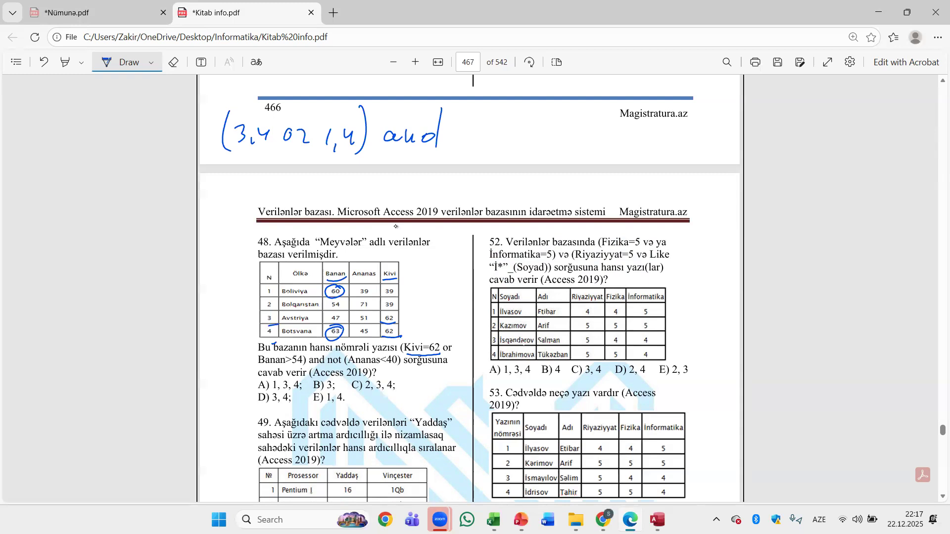
- Circle the not (Ananas<40) condition and the 39 in the Ananas column, and add 2,3,4 to the expression
{"action": "mouse_move", "coordinate": [328, 353]}
{"action": "left_mouse_down"}
{"action": "mouse_move", "coordinate": [335, 366]}
{"action": "mouse_move", "coordinate": [399, 366]}
{"action": "mouse_move", "coordinate": [382, 349]}
{"action": "mouse_move", "coordinate": [327, 353]}
{"action": "left_mouse_up"}
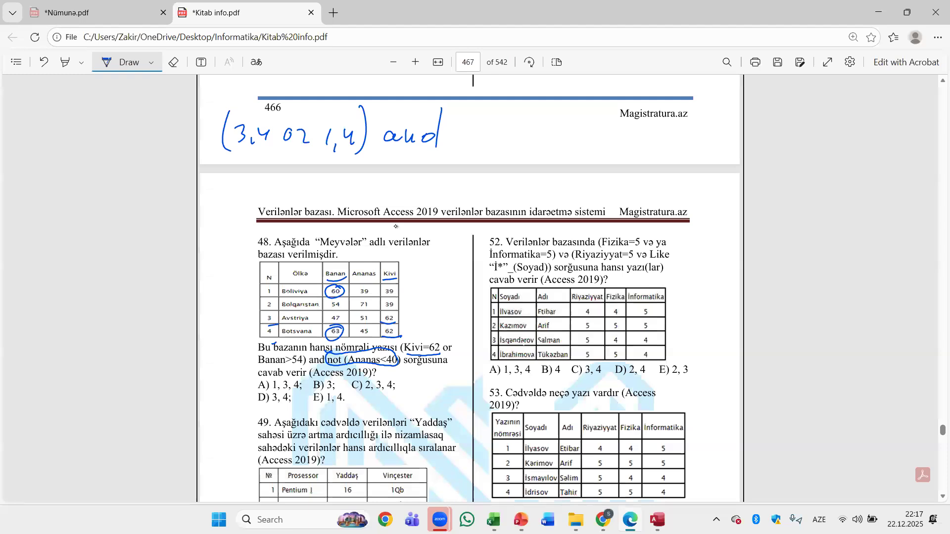
{"action": "mouse_move", "coordinate": [373, 284]}
{"action": "left_mouse_down"}
{"action": "mouse_move", "coordinate": [354, 288]}
{"action": "mouse_move", "coordinate": [370, 297]}
{"action": "mouse_move", "coordinate": [378, 282]}
{"action": "left_mouse_up"}
{"action": "left_click_drag", "start_coordinate": [469, 129], "coordinate": [482, 146]}
{"action": "left_click_drag", "start_coordinate": [489, 143], "coordinate": [524, 152]}
{"action": "left_click_drag", "start_coordinate": [540, 130], "coordinate": [548, 143]}
{"action": "left_click_drag", "start_coordinate": [547, 132], "coordinate": [544, 150]}
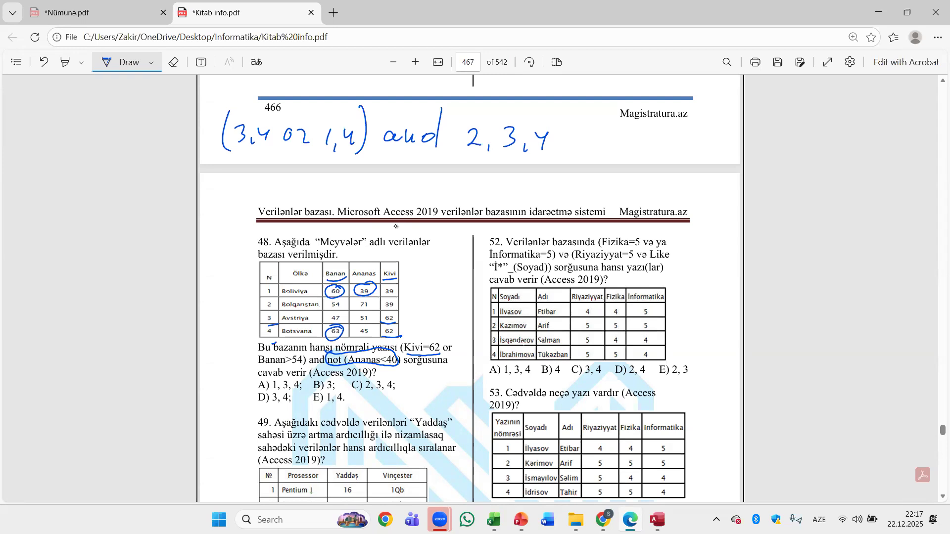
- Underline the bracketed sets, write "1,3,4 and 2,3,4 → 3,4" beneath them and mark answer D of question 48
{"action": "left_click_drag", "start_coordinate": [225, 157], "coordinate": [366, 148]}
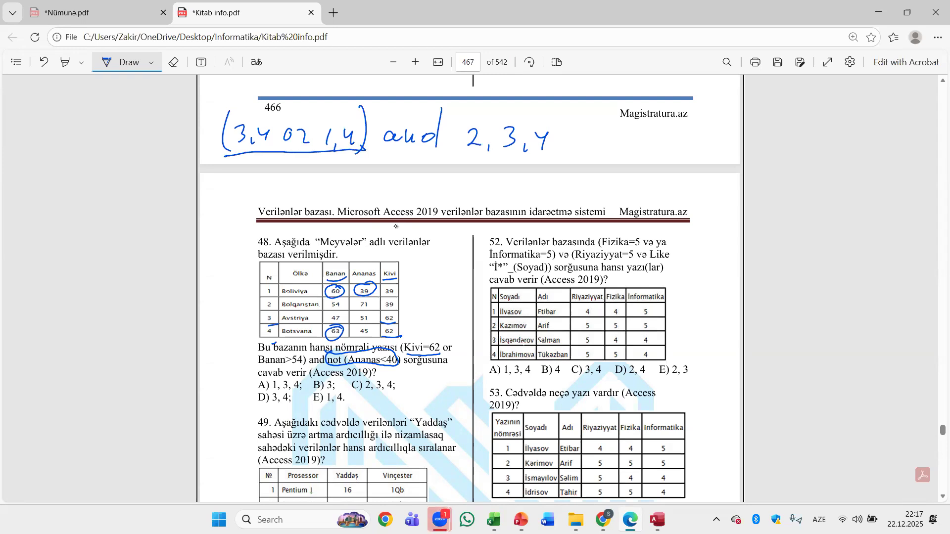
{"action": "mouse_move", "coordinate": [264, 185]}
{"action": "left_mouse_down"}
{"action": "mouse_move", "coordinate": [278, 200]}
{"action": "mouse_move", "coordinate": [295, 195]}
{"action": "left_mouse_up"}
{"action": "mouse_move", "coordinate": [311, 188]}
{"action": "left_mouse_down"}
{"action": "mouse_move", "coordinate": [308, 199]}
{"action": "mouse_move", "coordinate": [399, 195]}
{"action": "left_mouse_up"}
{"action": "left_click", "coordinate": [377, 184]}
{"action": "mouse_move", "coordinate": [415, 186]}
{"action": "left_mouse_down"}
{"action": "mouse_move", "coordinate": [416, 198]}
{"action": "mouse_move", "coordinate": [459, 201]}
{"action": "left_mouse_up"}
{"action": "mouse_move", "coordinate": [471, 179]}
{"action": "left_mouse_down"}
{"action": "mouse_move", "coordinate": [473, 195]}
{"action": "mouse_move", "coordinate": [507, 184]}
{"action": "left_mouse_up"}
{"action": "mouse_move", "coordinate": [508, 176]}
{"action": "left_mouse_down"}
{"action": "mouse_move", "coordinate": [505, 194]}
{"action": "mouse_move", "coordinate": [492, 201]}
{"action": "mouse_move", "coordinate": [560, 186]}
{"action": "left_mouse_up"}
{"action": "mouse_move", "coordinate": [550, 180]}
{"action": "left_mouse_down"}
{"action": "mouse_move", "coordinate": [564, 187]}
{"action": "mouse_move", "coordinate": [549, 196]}
{"action": "left_mouse_up"}
{"action": "mouse_move", "coordinate": [588, 182]}
{"action": "left_mouse_down"}
{"action": "mouse_move", "coordinate": [596, 190]}
{"action": "mouse_move", "coordinate": [588, 199]}
{"action": "left_mouse_up"}
{"action": "left_click_drag", "start_coordinate": [609, 192], "coordinate": [608, 199]}
{"action": "mouse_move", "coordinate": [624, 178]}
{"action": "left_mouse_down"}
{"action": "mouse_move", "coordinate": [636, 185]}
{"action": "mouse_move", "coordinate": [621, 206]}
{"action": "left_mouse_up"}
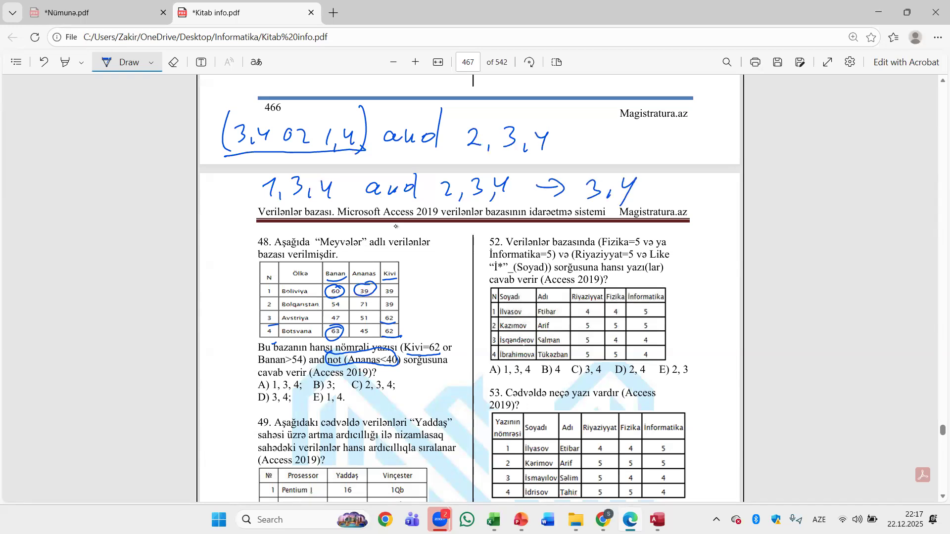
{"action": "left_click_drag", "start_coordinate": [268, 395], "coordinate": [270, 388]}
- Circle the number of question 54 and underline its “Məntiq”> 30 condition
{"action": "scroll", "coordinate": [396, 244], "scroll_direction": "down", "scroll_amount": 4}
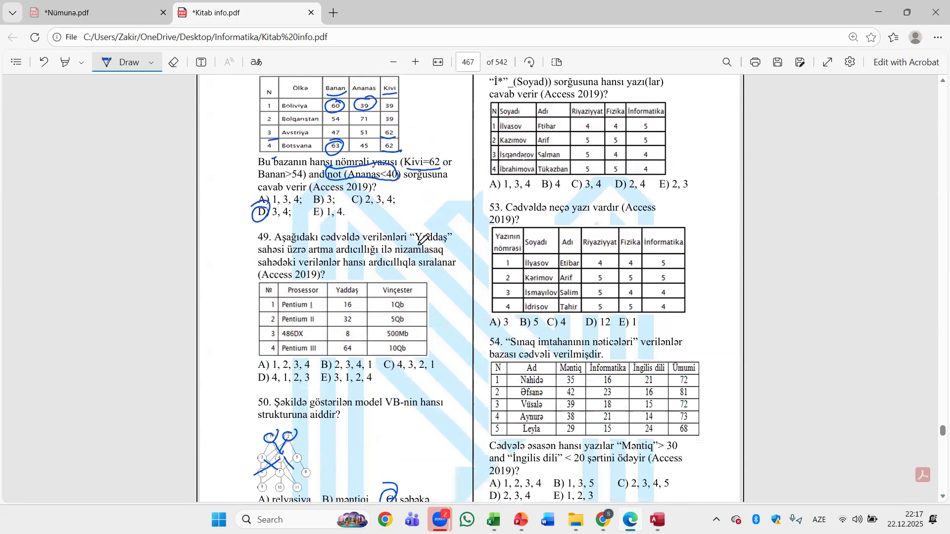
{"action": "scroll", "coordinate": [426, 238], "scroll_direction": "down", "scroll_amount": 2}
{"action": "scroll", "coordinate": [438, 230], "scroll_direction": "down", "scroll_amount": 2}
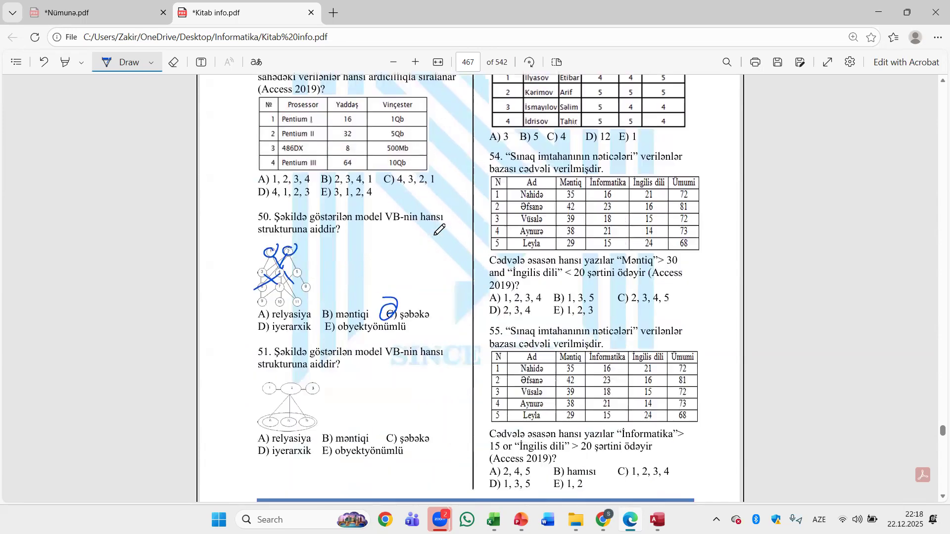
{"action": "scroll", "coordinate": [441, 230], "scroll_direction": "down", "scroll_amount": 1}
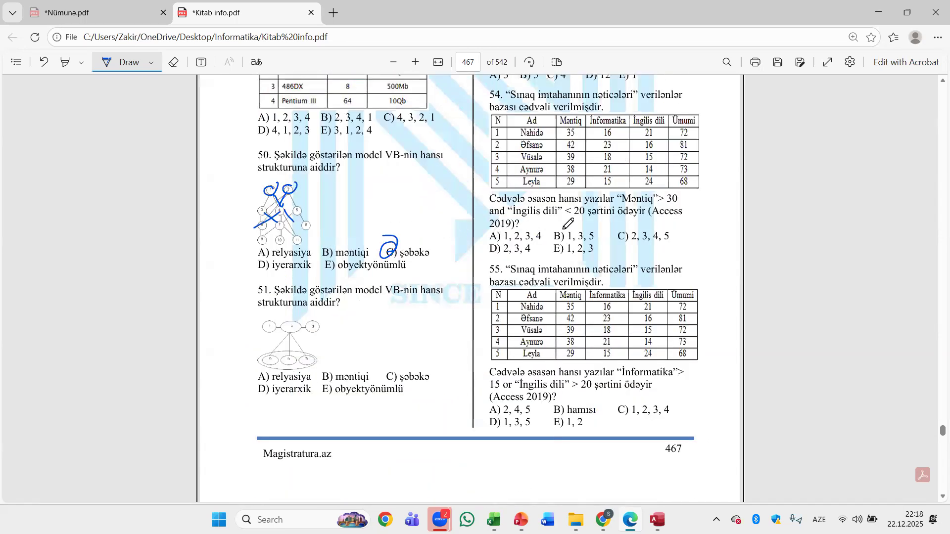
{"action": "scroll", "coordinate": [568, 224], "scroll_direction": "up", "scroll_amount": 2}
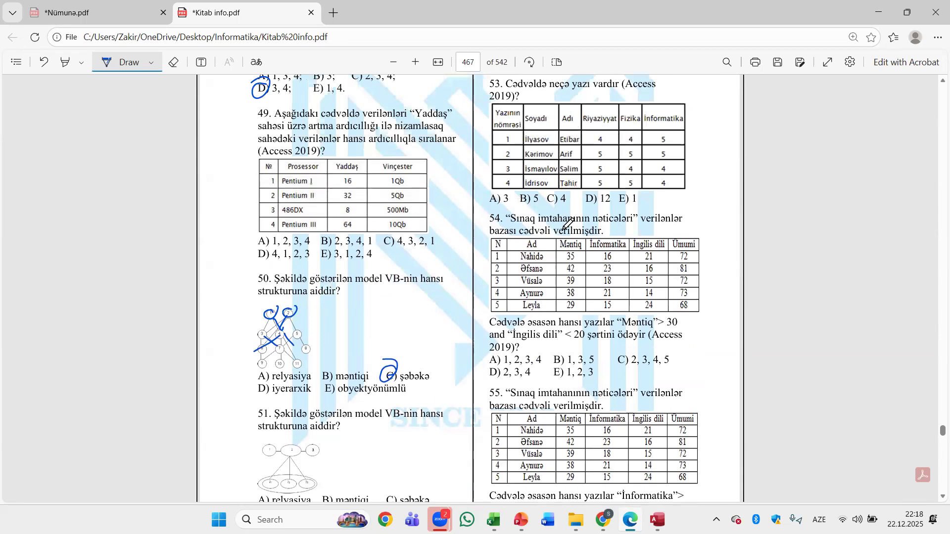
{"action": "mouse_move", "coordinate": [503, 211]}
{"action": "left_mouse_down"}
{"action": "mouse_move", "coordinate": [482, 217]}
{"action": "mouse_move", "coordinate": [504, 215]}
{"action": "mouse_move", "coordinate": [496, 210]}
{"action": "left_mouse_up"}
{"action": "left_click", "coordinate": [519, 265]}
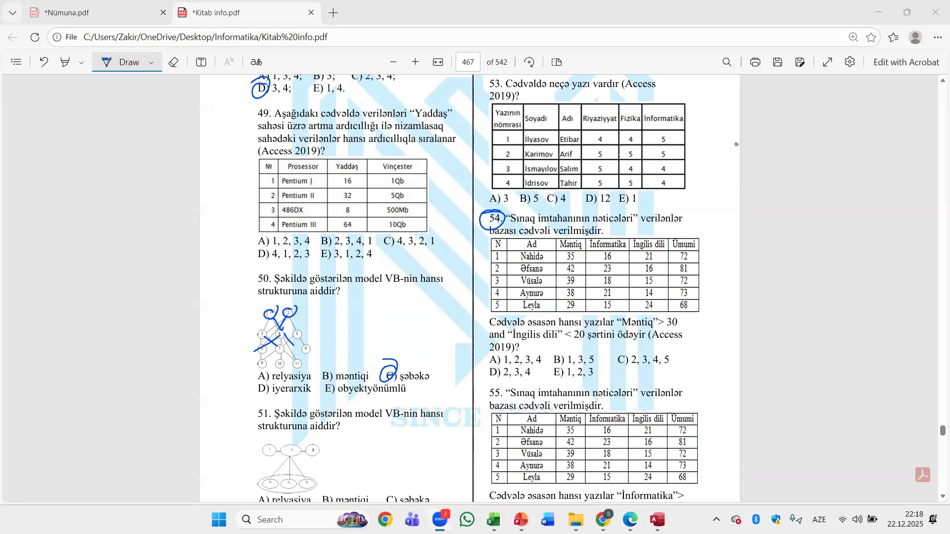
{"action": "left_click_drag", "start_coordinate": [623, 325], "coordinate": [677, 332]}
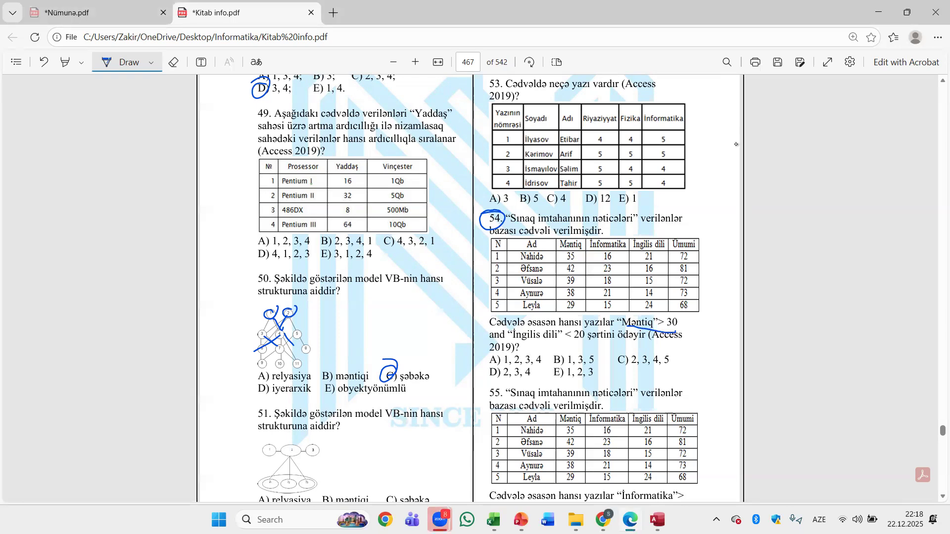
- Underline the Məntiq heading and its values above 30 in red, write "(1,2,3,4" beside the table and underline the condition's "and"
{"action": "mouse_move", "coordinate": [560, 249]}
{"action": "left_mouse_down"}
{"action": "mouse_move", "coordinate": [582, 248]}
{"action": "mouse_move", "coordinate": [575, 296]}
{"action": "left_mouse_up"}
{"action": "left_click_drag", "start_coordinate": [723, 240], "coordinate": [721, 256]}
{"action": "mouse_move", "coordinate": [731, 255]}
{"action": "left_mouse_down"}
{"action": "mouse_move", "coordinate": [728, 263]}
{"action": "mouse_move", "coordinate": [747, 258]}
{"action": "left_mouse_up"}
{"action": "mouse_move", "coordinate": [751, 257]}
{"action": "left_mouse_down"}
{"action": "mouse_move", "coordinate": [749, 265]}
{"action": "mouse_move", "coordinate": [762, 260]}
{"action": "left_mouse_up"}
{"action": "left_click_drag", "start_coordinate": [773, 264], "coordinate": [770, 270]}
{"action": "left_click_drag", "start_coordinate": [786, 249], "coordinate": [795, 255]}
{"action": "left_click_drag", "start_coordinate": [794, 247], "coordinate": [792, 266]}
{"action": "left_click_drag", "start_coordinate": [726, 221], "coordinate": [724, 279]}
{"action": "left_click_drag", "start_coordinate": [479, 344], "coordinate": [517, 336]}
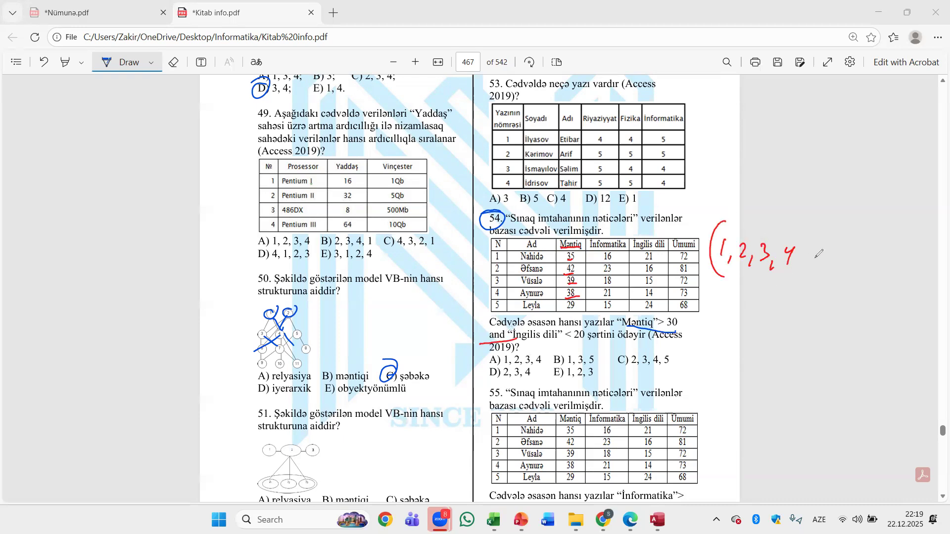
- Underline 16, 15 and 14 in the İngilis dili column and complete the red expression with "and 2,3,4)"
{"action": "left_click_drag", "start_coordinate": [820, 253], "coordinate": [833, 255]}
{"action": "left_click_drag", "start_coordinate": [843, 250], "coordinate": [839, 261]}
{"action": "mouse_move", "coordinate": [643, 275]}
{"action": "left_mouse_down"}
{"action": "mouse_move", "coordinate": [657, 275]}
{"action": "mouse_move", "coordinate": [656, 286]}
{"action": "left_mouse_up"}
{"action": "left_click_drag", "start_coordinate": [643, 296], "coordinate": [661, 295]}
{"action": "left_click_drag", "start_coordinate": [859, 243], "coordinate": [871, 259]}
{"action": "left_click_drag", "start_coordinate": [873, 258], "coordinate": [871, 264]}
{"action": "left_click_drag", "start_coordinate": [885, 245], "coordinate": [892, 269]}
{"action": "left_click_drag", "start_coordinate": [910, 253], "coordinate": [910, 260]}
{"action": "left_click_drag", "start_coordinate": [928, 227], "coordinate": [922, 271]}
- Underline the sets 1,2,3,4 and 2,3,4, circle answer D of question 54, and remove the red annotations
{"action": "left_click_drag", "start_coordinate": [732, 274], "coordinate": [784, 273]}
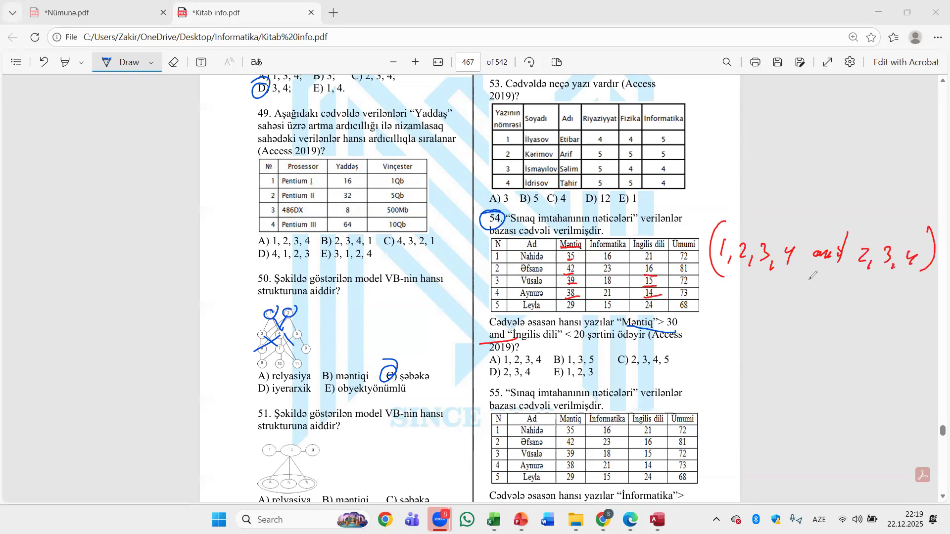
{"action": "left_click_drag", "start_coordinate": [857, 280], "coordinate": [920, 283]}
{"action": "mouse_move", "coordinate": [514, 364]}
{"action": "left_mouse_down"}
{"action": "mouse_move", "coordinate": [505, 384]}
{"action": "mouse_move", "coordinate": [542, 367]}
{"action": "mouse_move", "coordinate": [495, 362]}
{"action": "left_mouse_up"}
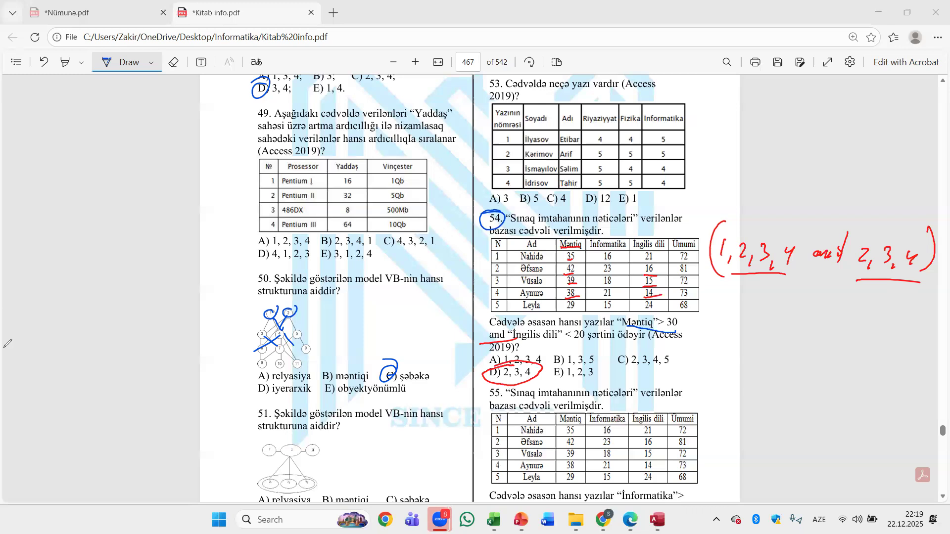
{"action": "key", "text": "ctrl+z"}
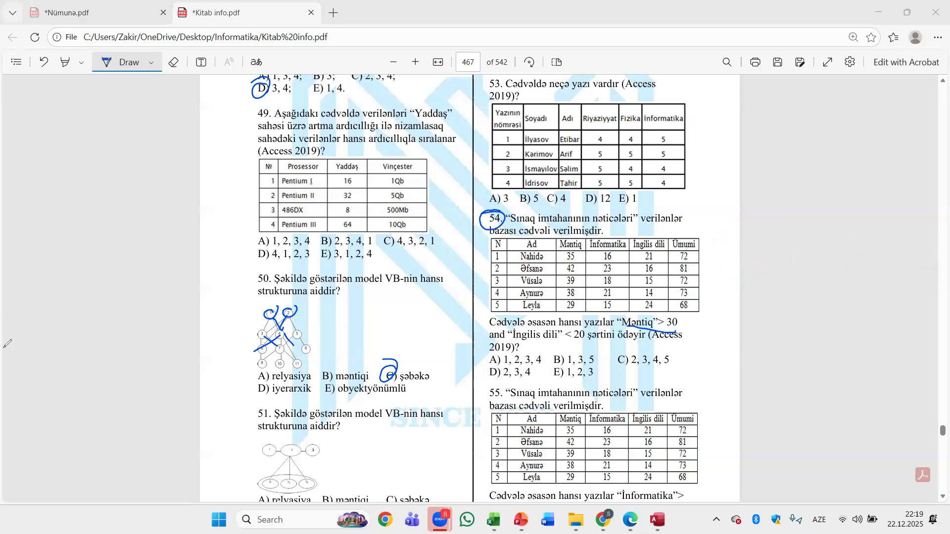
- Look through the database questions on pages 468 to 470 for another combined and/or condition question
{"action": "scroll", "coordinate": [451, 200], "scroll_direction": "down", "scroll_amount": 10}
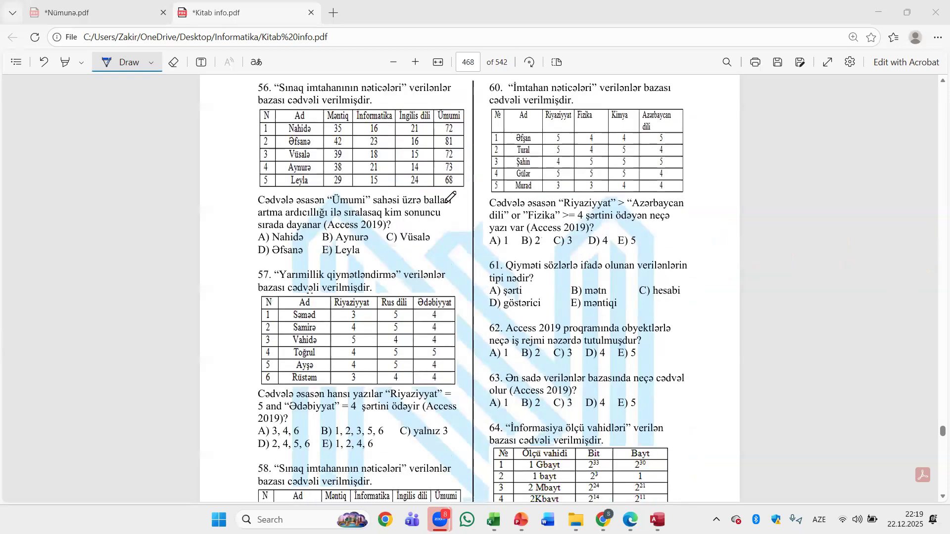
{"action": "scroll", "coordinate": [428, 214], "scroll_direction": "down", "scroll_amount": 5}
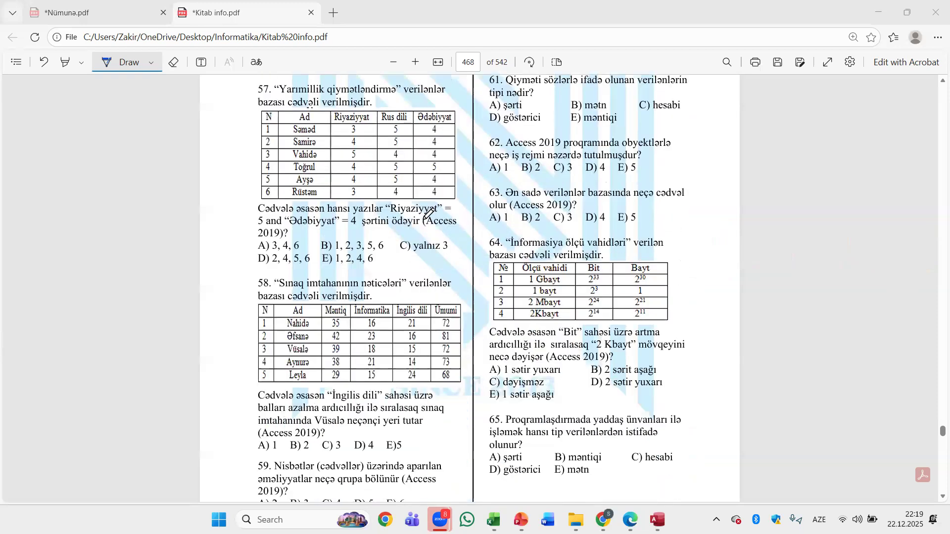
{"action": "scroll", "coordinate": [429, 214], "scroll_direction": "down", "scroll_amount": 4}
{"action": "scroll", "coordinate": [429, 214], "scroll_direction": "up", "scroll_amount": 8}
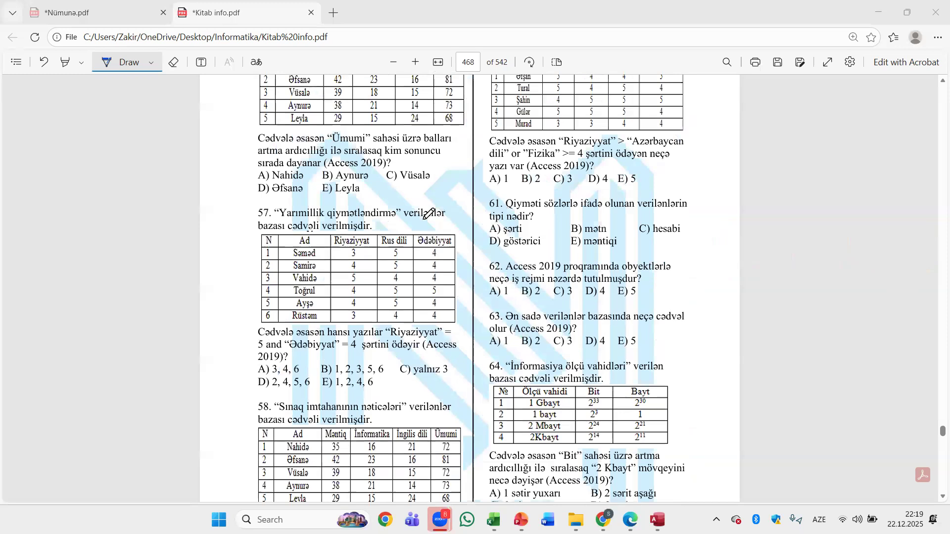
{"action": "scroll", "coordinate": [428, 213], "scroll_direction": "up", "scroll_amount": 2}
{"action": "scroll", "coordinate": [440, 240], "scroll_direction": "down", "scroll_amount": 15}
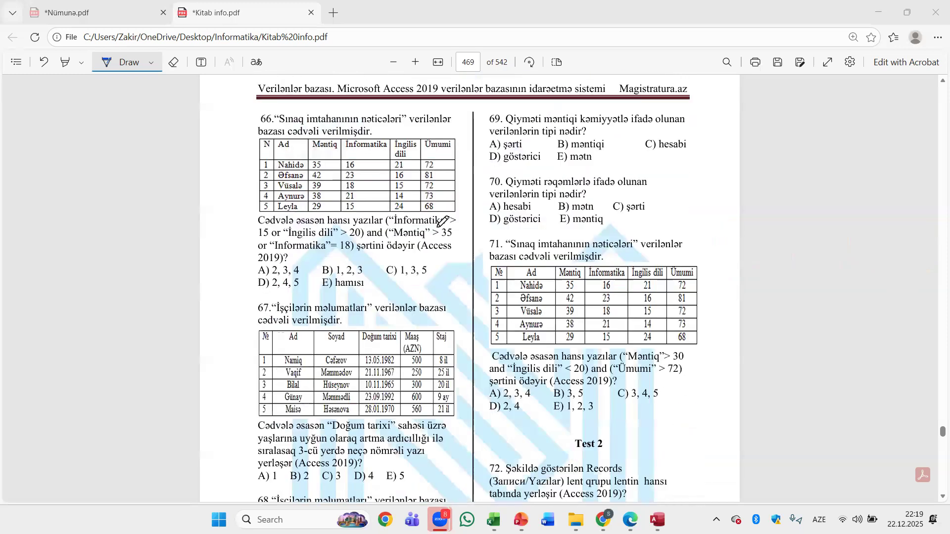
{"action": "scroll", "coordinate": [442, 221], "scroll_direction": "down", "scroll_amount": 3}
{"action": "scroll", "coordinate": [442, 222], "scroll_direction": "down", "scroll_amount": 4}
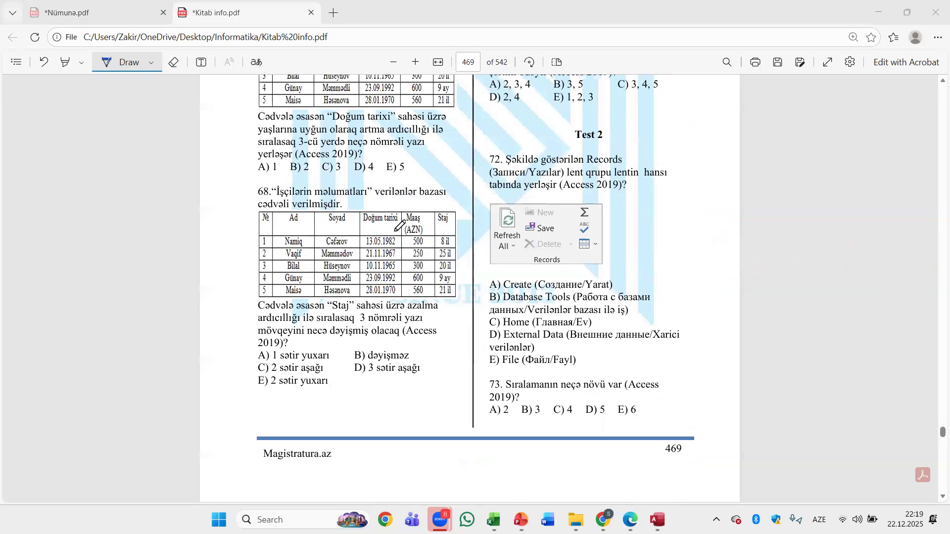
{"action": "scroll", "coordinate": [401, 346], "scroll_direction": "up", "scroll_amount": 3}
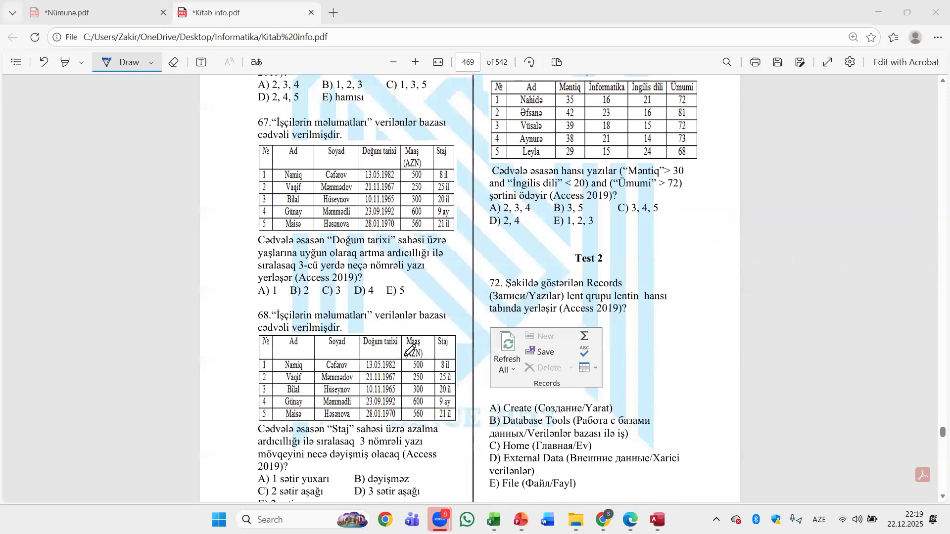
{"action": "scroll", "coordinate": [408, 353], "scroll_direction": "down", "scroll_amount": 1}
{"action": "scroll", "coordinate": [412, 345], "scroll_direction": "down", "scroll_amount": 9}
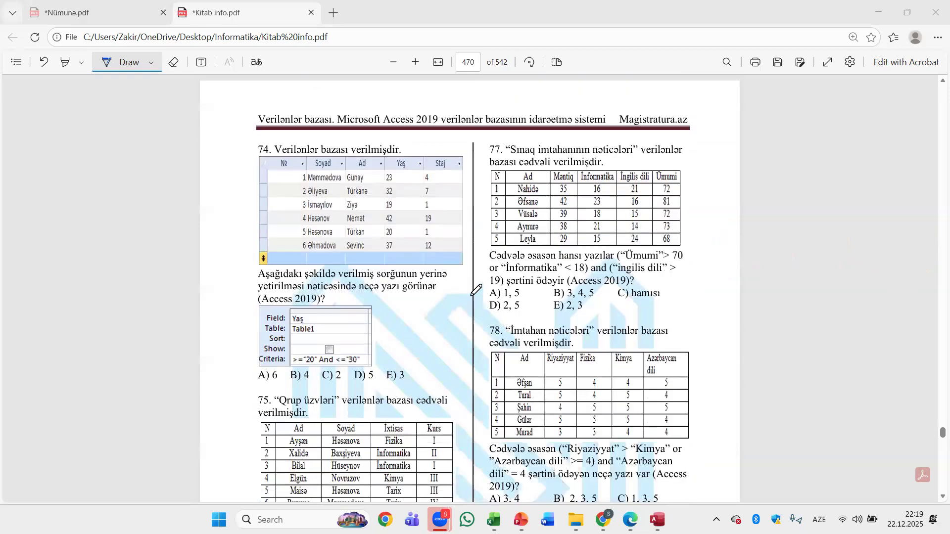
{"action": "scroll", "coordinate": [497, 281], "scroll_direction": "down", "scroll_amount": 5}
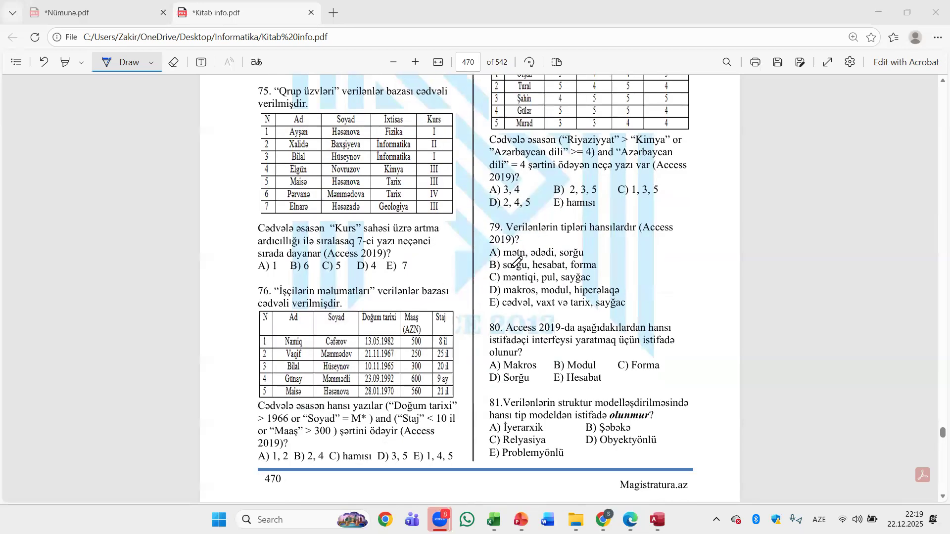
{"action": "scroll", "coordinate": [516, 264], "scroll_direction": "down", "scroll_amount": 1}
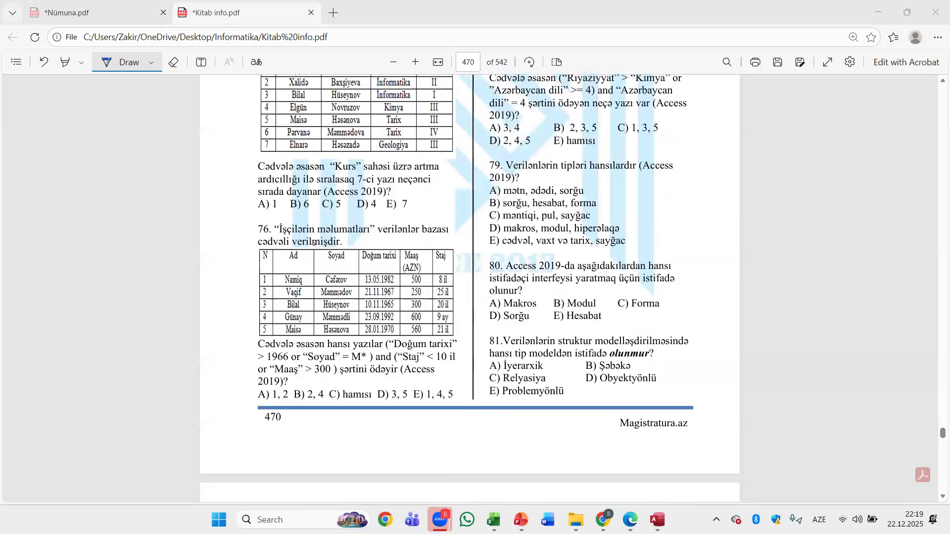
- Circle the number of question 76 and underline “Doğum tarixi” and 1966 in its condition
{"action": "mouse_move", "coordinate": [263, 216]}
{"action": "left_mouse_down"}
{"action": "mouse_move", "coordinate": [261, 237]}
{"action": "mouse_move", "coordinate": [266, 218]}
{"action": "left_mouse_up"}
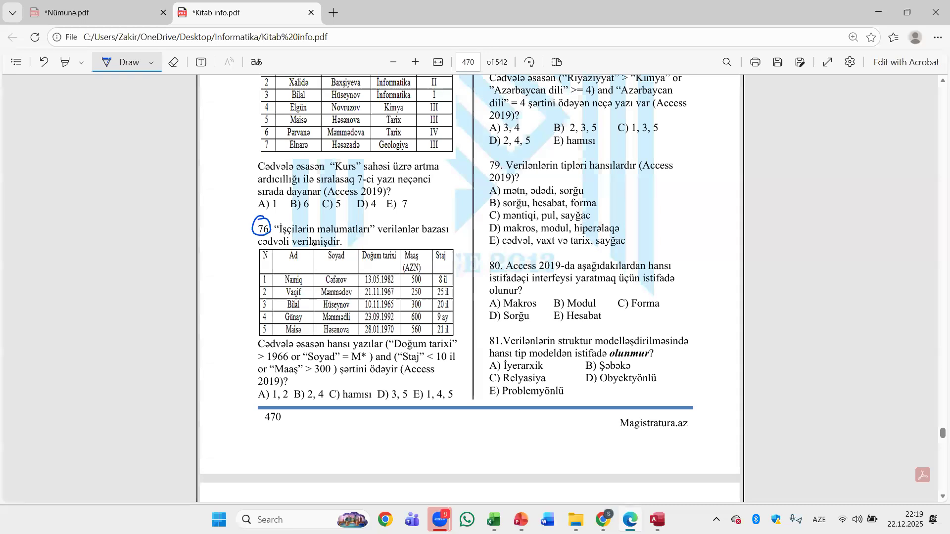
{"action": "left_click_drag", "start_coordinate": [409, 348], "coordinate": [451, 347]}
{"action": "left_click_drag", "start_coordinate": [274, 363], "coordinate": [288, 362]}
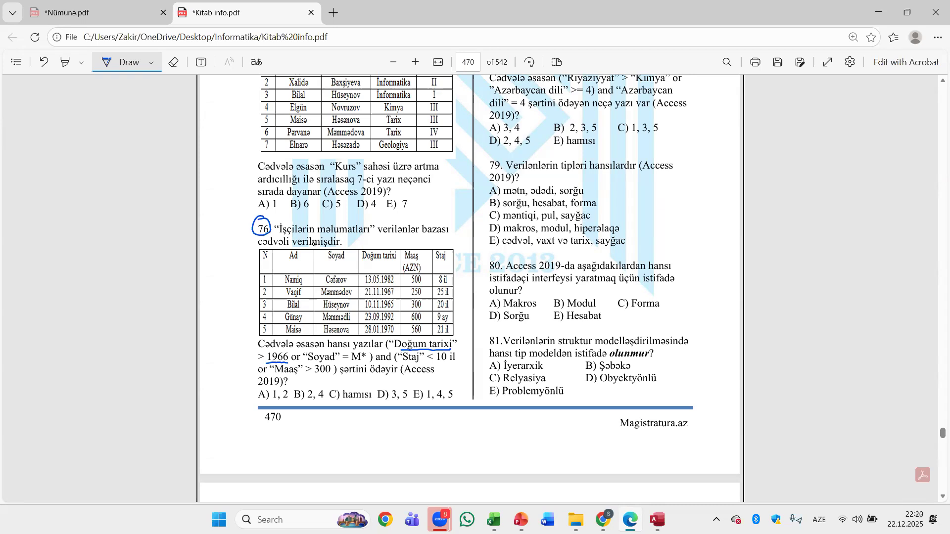
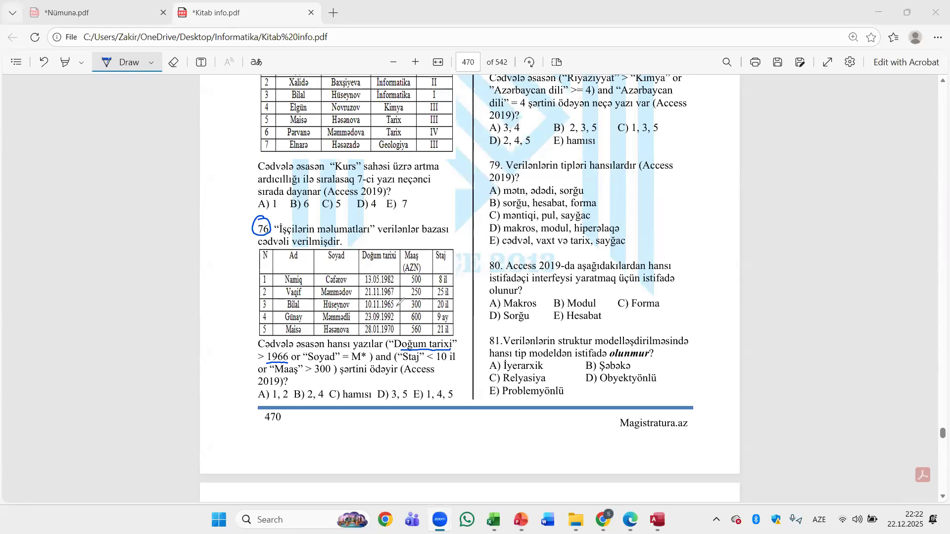
- Underline the years after 1966 in the Doğum tarixi column in red and write 1,2,4,5 beside the page
{"action": "mouse_move", "coordinate": [388, 283]}
{"action": "left_mouse_down"}
{"action": "mouse_move", "coordinate": [399, 280]}
{"action": "mouse_move", "coordinate": [399, 336]}
{"action": "left_mouse_up"}
{"action": "left_click_drag", "start_coordinate": [8, 275], "coordinate": [20, 286]}
{"action": "mouse_move", "coordinate": [28, 282]}
{"action": "left_mouse_down"}
{"action": "mouse_move", "coordinate": [27, 295]}
{"action": "mouse_move", "coordinate": [45, 287]}
{"action": "mouse_move", "coordinate": [49, 298]}
{"action": "mouse_move", "coordinate": [74, 280]}
{"action": "left_mouse_up"}
{"action": "left_click_drag", "start_coordinate": [71, 272], "coordinate": [69, 285]}
{"action": "left_click_drag", "start_coordinate": [79, 288], "coordinate": [85, 291]}
{"action": "left_click_drag", "start_coordinate": [89, 271], "coordinate": [99, 270]}
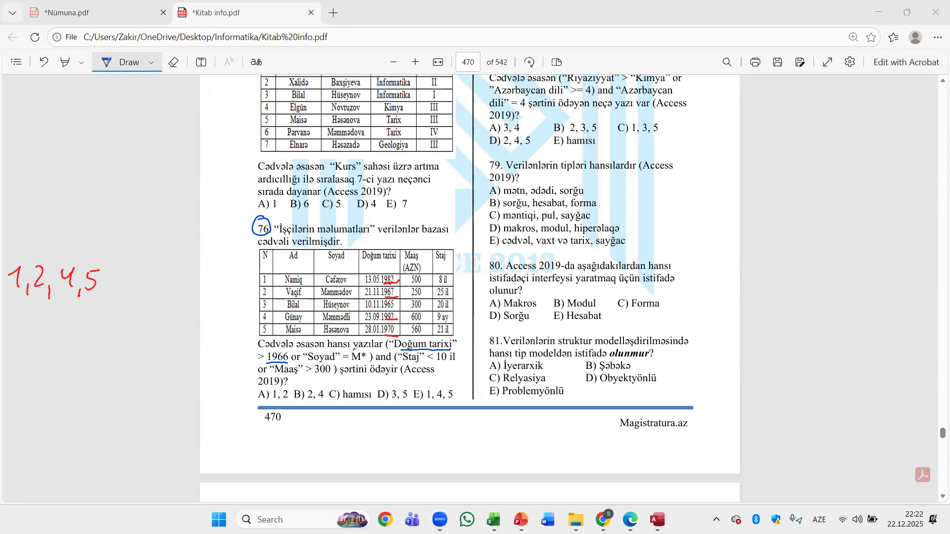
- Write a full example date in 1966 below the page number, strike through its day and month, and scribble over it
{"action": "mouse_move", "coordinate": [267, 429]}
{"action": "left_mouse_down"}
{"action": "mouse_move", "coordinate": [262, 436]}
{"action": "mouse_move", "coordinate": [268, 430]}
{"action": "mouse_move", "coordinate": [282, 443]}
{"action": "mouse_move", "coordinate": [303, 432]}
{"action": "mouse_move", "coordinate": [316, 442]}
{"action": "mouse_move", "coordinate": [369, 439]}
{"action": "left_mouse_up"}
{"action": "left_click", "coordinate": [292, 440]}
{"action": "left_click", "coordinate": [324, 441]}
{"action": "left_click_drag", "start_coordinate": [268, 431], "coordinate": [342, 437]}
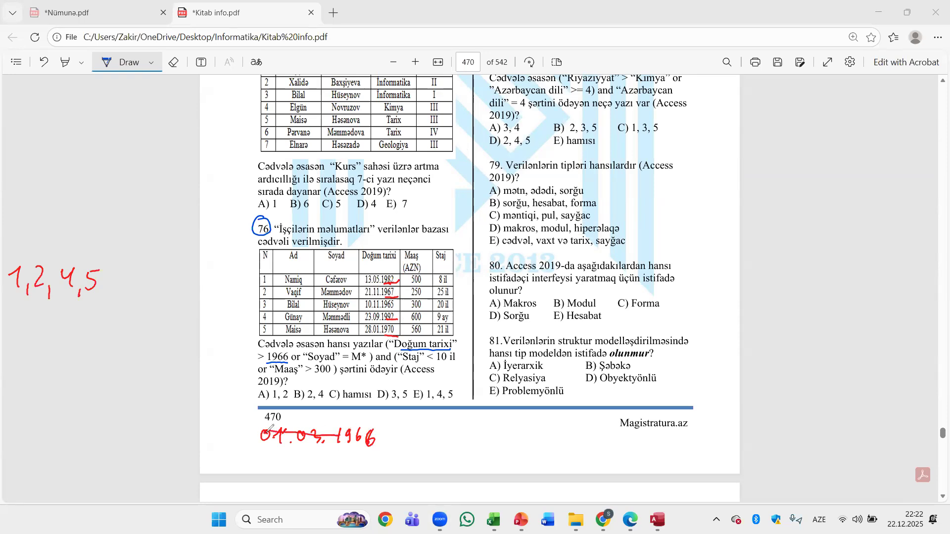
{"action": "mouse_move", "coordinate": [271, 430]}
{"action": "left_mouse_down"}
{"action": "mouse_move", "coordinate": [342, 436]}
{"action": "mouse_move", "coordinate": [281, 441]}
{"action": "left_mouse_up"}
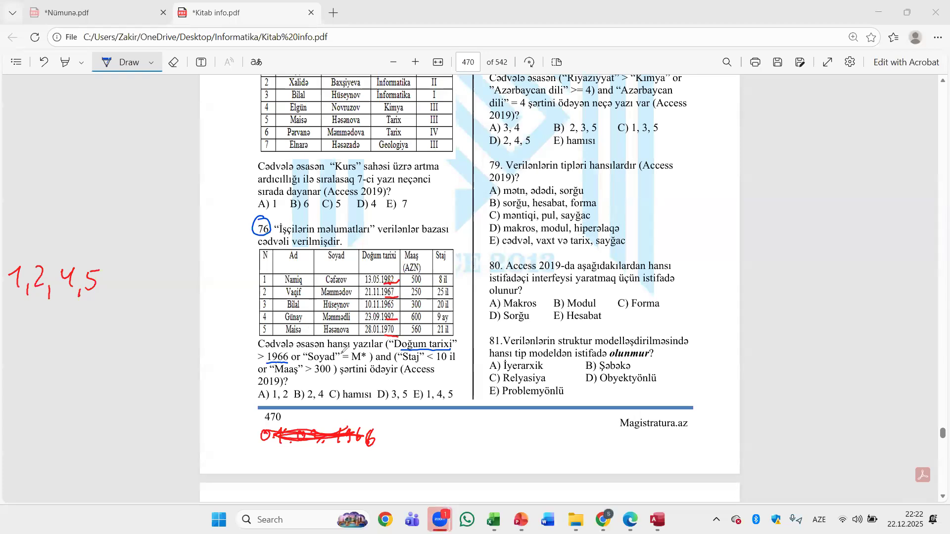
- Add "or" to the expression, underline M* and the surnames starting with M, and write 2,4 after it
{"action": "left_click_drag", "start_coordinate": [120, 274], "coordinate": [119, 273]}
{"action": "left_click_drag", "start_coordinate": [127, 272], "coordinate": [140, 282]}
{"action": "left_click_drag", "start_coordinate": [351, 362], "coordinate": [369, 363]}
{"action": "mouse_move", "coordinate": [319, 297]}
{"action": "left_mouse_down"}
{"action": "mouse_move", "coordinate": [336, 297]}
{"action": "mouse_move", "coordinate": [337, 323]}
{"action": "left_mouse_up"}
{"action": "left_click_drag", "start_coordinate": [147, 273], "coordinate": [158, 294]}
{"action": "left_click_drag", "start_coordinate": [170, 269], "coordinate": [178, 283]}
{"action": "left_click_drag", "start_coordinate": [175, 270], "coordinate": [175, 289]}
- Enclose the "1,2,4,5 or 2,4" expression in brackets, underline it and write its combined set 1,2,4,5 above
{"action": "left_click_drag", "start_coordinate": [21, 249], "coordinate": [18, 299]}
{"action": "left_click_drag", "start_coordinate": [174, 246], "coordinate": [184, 272]}
{"action": "left_click_drag", "start_coordinate": [15, 299], "coordinate": [171, 290]}
{"action": "left_click_drag", "start_coordinate": [57, 207], "coordinate": [74, 223]}
{"action": "left_click_drag", "start_coordinate": [46, 202], "coordinate": [46, 226]}
{"action": "left_click", "coordinate": [80, 216]}
{"action": "left_click_drag", "start_coordinate": [92, 204], "coordinate": [106, 221]}
{"action": "left_click_drag", "start_coordinate": [56, 220], "coordinate": [55, 227]}
{"action": "left_click", "coordinate": [88, 216]}
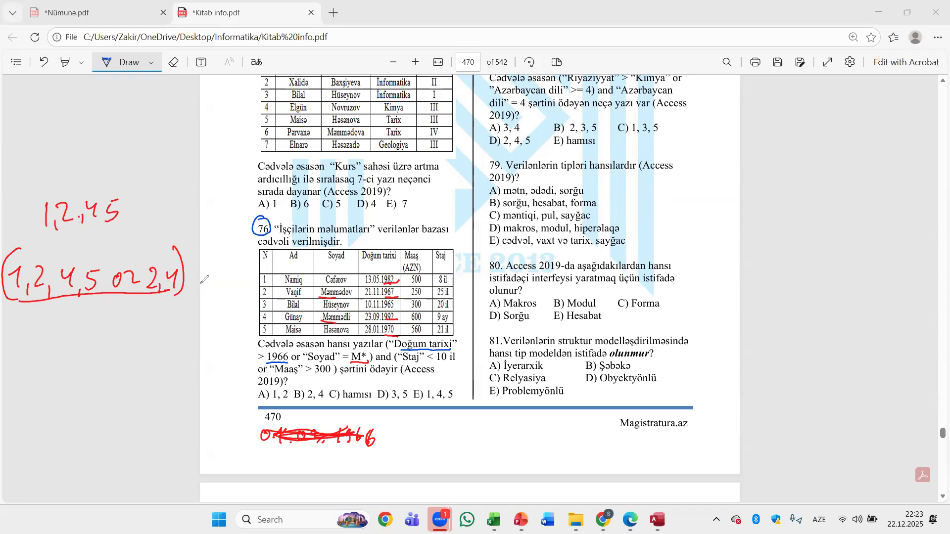
- Write "and" below the first bracketed expression and the second bracketed expression "(1,4 or 1,4,5)" beneath it in red
{"action": "mouse_move", "coordinate": [94, 315]}
{"action": "left_mouse_down"}
{"action": "mouse_move", "coordinate": [82, 320]}
{"action": "mouse_move", "coordinate": [96, 321]}
{"action": "left_mouse_up"}
{"action": "left_click_drag", "start_coordinate": [102, 312], "coordinate": [119, 322]}
{"action": "left_click_drag", "start_coordinate": [129, 297], "coordinate": [129, 320]}
{"action": "mouse_move", "coordinate": [34, 348]}
{"action": "left_mouse_down"}
{"action": "mouse_move", "coordinate": [19, 365]}
{"action": "mouse_move", "coordinate": [28, 380]}
{"action": "left_mouse_up"}
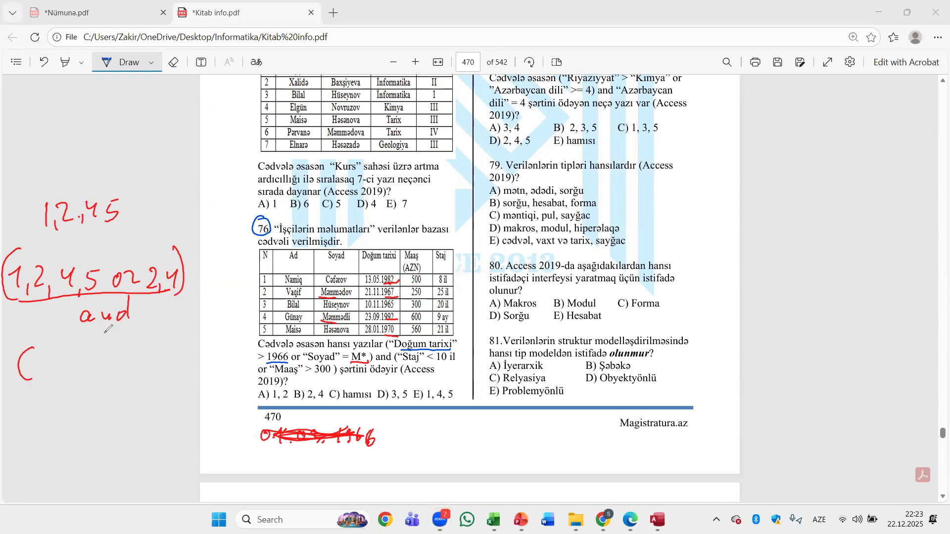
{"action": "left_click_drag", "start_coordinate": [44, 364], "coordinate": [58, 384]}
{"action": "mouse_move", "coordinate": [62, 375]}
{"action": "left_mouse_down"}
{"action": "mouse_move", "coordinate": [64, 386]}
{"action": "mouse_move", "coordinate": [75, 363]}
{"action": "mouse_move", "coordinate": [88, 366]}
{"action": "left_mouse_up"}
{"action": "mouse_move", "coordinate": [84, 357]}
{"action": "left_mouse_down"}
{"action": "mouse_move", "coordinate": [84, 373]}
{"action": "mouse_move", "coordinate": [137, 363]}
{"action": "left_mouse_up"}
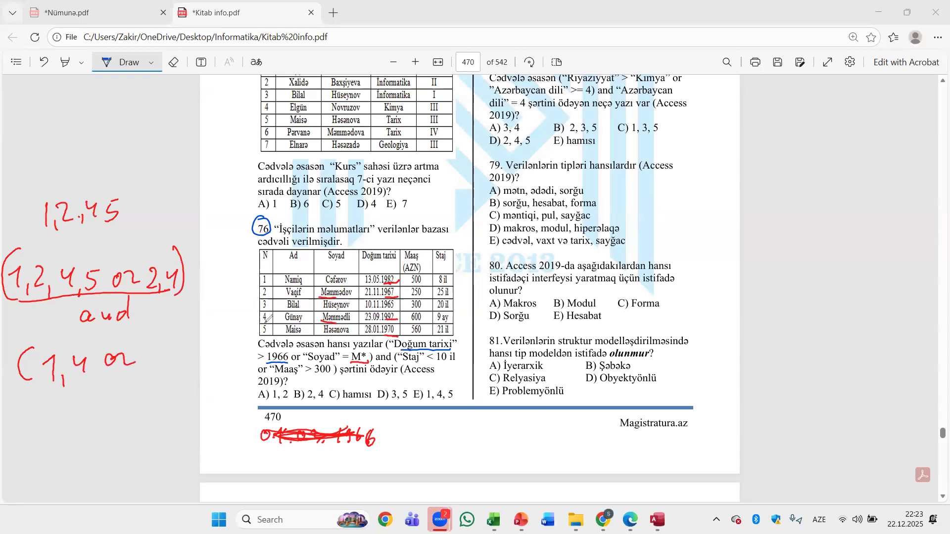
{"action": "mouse_move", "coordinate": [151, 354]}
{"action": "left_mouse_down"}
{"action": "mouse_move", "coordinate": [170, 374]}
{"action": "mouse_move", "coordinate": [192, 360]}
{"action": "left_mouse_up"}
{"action": "mouse_move", "coordinate": [188, 352]}
{"action": "left_mouse_down"}
{"action": "mouse_move", "coordinate": [187, 369]}
{"action": "mouse_move", "coordinate": [200, 371]}
{"action": "left_mouse_up"}
{"action": "left_click_drag", "start_coordinate": [214, 355], "coordinate": [208, 377]}
{"action": "left_click_drag", "start_coordinate": [223, 327], "coordinate": [223, 370]}
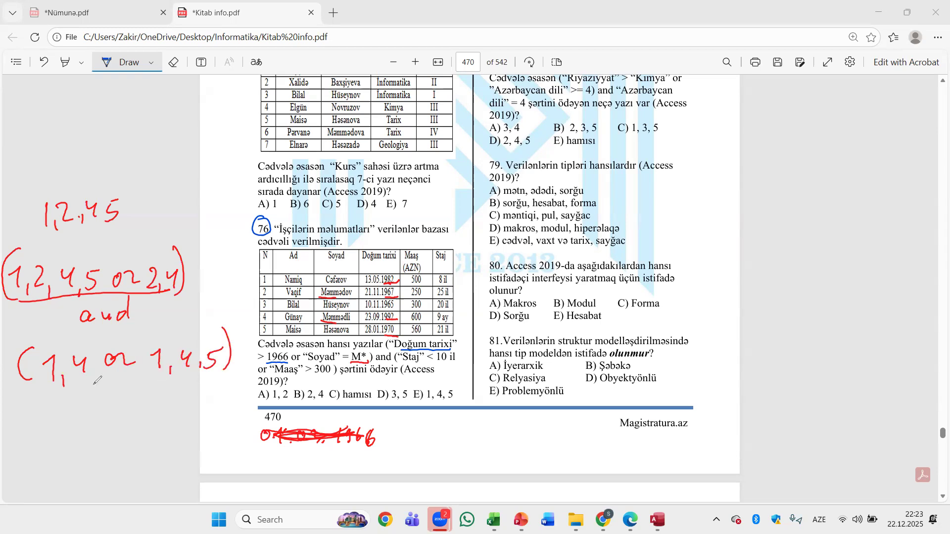
- Underline the "1,4 or 1,4,5" expression and write its combined set 1,4,5 below it
{"action": "left_click_drag", "start_coordinate": [47, 389], "coordinate": [197, 369]}
{"action": "mouse_move", "coordinate": [86, 407]}
{"action": "left_mouse_down"}
{"action": "mouse_move", "coordinate": [92, 401]}
{"action": "mouse_move", "coordinate": [91, 421]}
{"action": "mouse_move", "coordinate": [108, 409]}
{"action": "left_mouse_up"}
{"action": "left_click_drag", "start_coordinate": [122, 394], "coordinate": [129, 402]}
{"action": "mouse_move", "coordinate": [127, 394]}
{"action": "left_mouse_down"}
{"action": "mouse_move", "coordinate": [128, 408]}
{"action": "mouse_move", "coordinate": [145, 403]}
{"action": "left_mouse_up"}
{"action": "left_click_drag", "start_coordinate": [152, 389], "coordinate": [163, 384]}
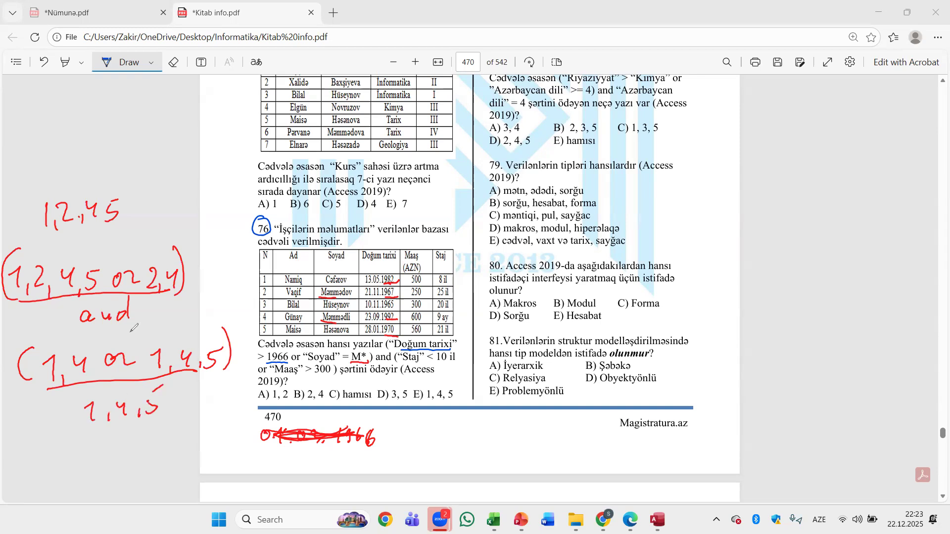
- Circle both combined sets, draw arrows towards the "and" between them, and circle answer E of question 76
{"action": "mouse_move", "coordinate": [128, 187]}
{"action": "left_mouse_down"}
{"action": "mouse_move", "coordinate": [89, 170]}
{"action": "mouse_move", "coordinate": [94, 245]}
{"action": "mouse_move", "coordinate": [77, 194]}
{"action": "left_mouse_up"}
{"action": "mouse_move", "coordinate": [173, 374]}
{"action": "left_mouse_down"}
{"action": "mouse_move", "coordinate": [184, 385]}
{"action": "mouse_move", "coordinate": [72, 425]}
{"action": "mouse_move", "coordinate": [186, 388]}
{"action": "left_mouse_up"}
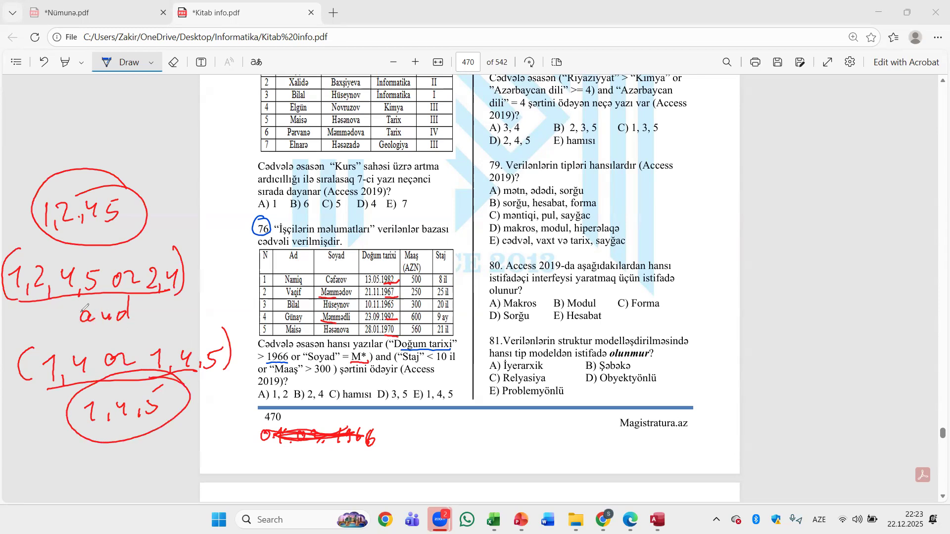
{"action": "mouse_move", "coordinate": [52, 321]}
{"action": "left_mouse_down"}
{"action": "mouse_move", "coordinate": [74, 317]}
{"action": "mouse_move", "coordinate": [66, 331]}
{"action": "left_mouse_up"}
{"action": "left_click_drag", "start_coordinate": [181, 307], "coordinate": [148, 313]}
{"action": "mouse_move", "coordinate": [411, 401]}
{"action": "left_mouse_down"}
{"action": "mouse_move", "coordinate": [420, 384]}
{"action": "mouse_move", "coordinate": [396, 397]}
{"action": "left_mouse_up"}
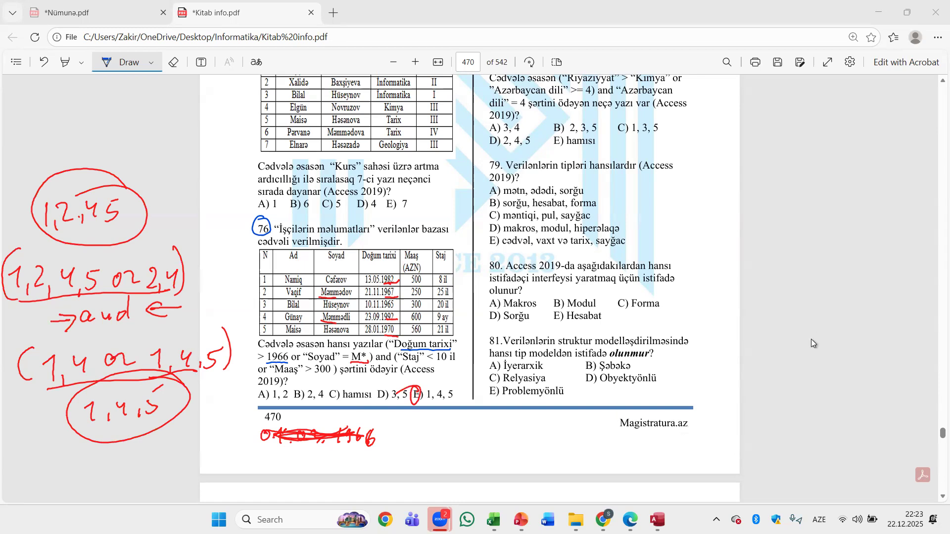
- In question 49, draw a down arrow above the Yaddaş column and number its values 2, 3, 1, 4 in ascending order
{"action": "scroll", "coordinate": [667, 298], "scroll_direction": "up", "scroll_amount": 15}
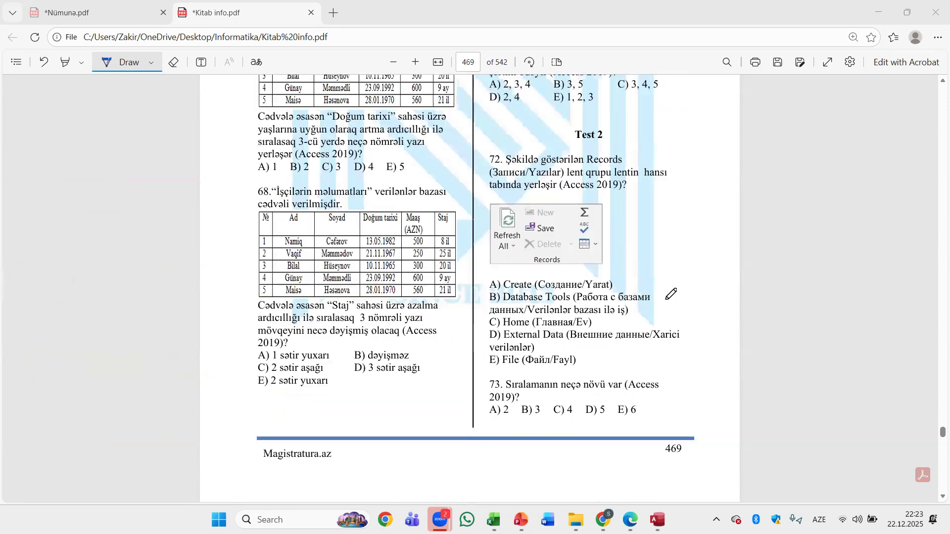
{"action": "scroll", "coordinate": [671, 294], "scroll_direction": "up", "scroll_amount": 15}
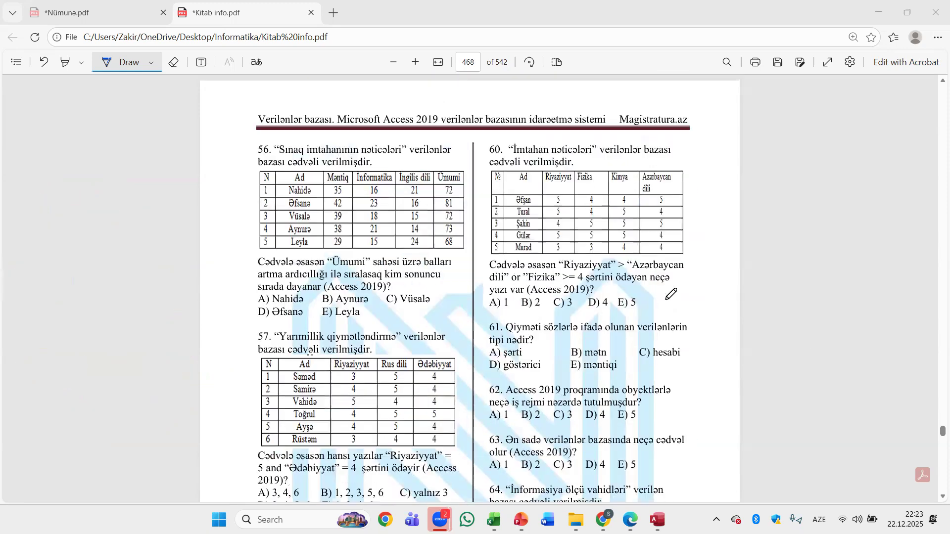
{"action": "scroll", "coordinate": [671, 295], "scroll_direction": "up", "scroll_amount": 3}
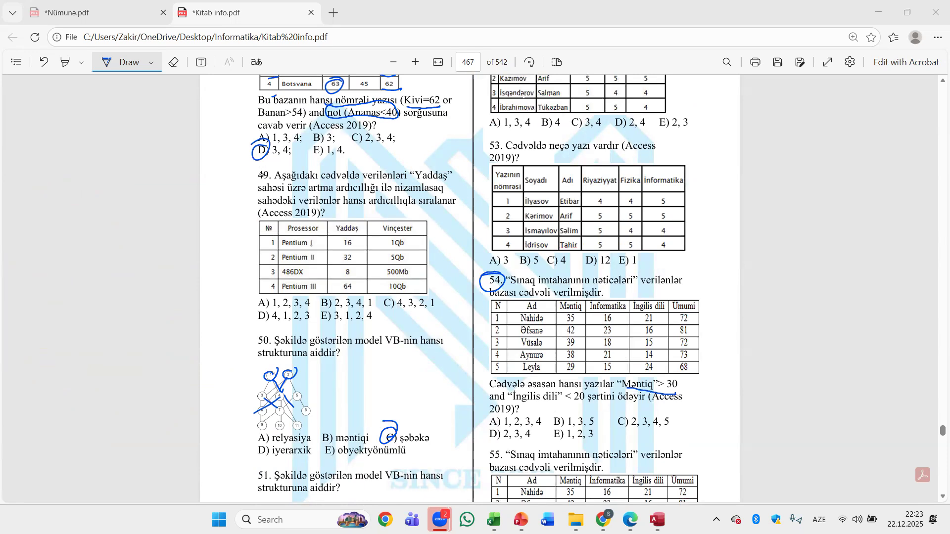
{"action": "left_click_drag", "start_coordinate": [348, 206], "coordinate": [351, 212]}
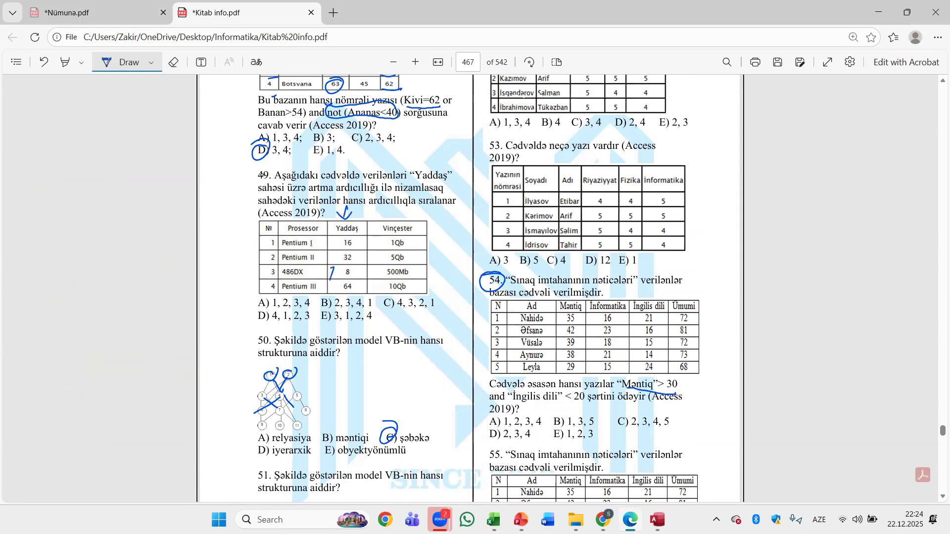
{"action": "left_click_drag", "start_coordinate": [336, 240], "coordinate": [335, 293]}
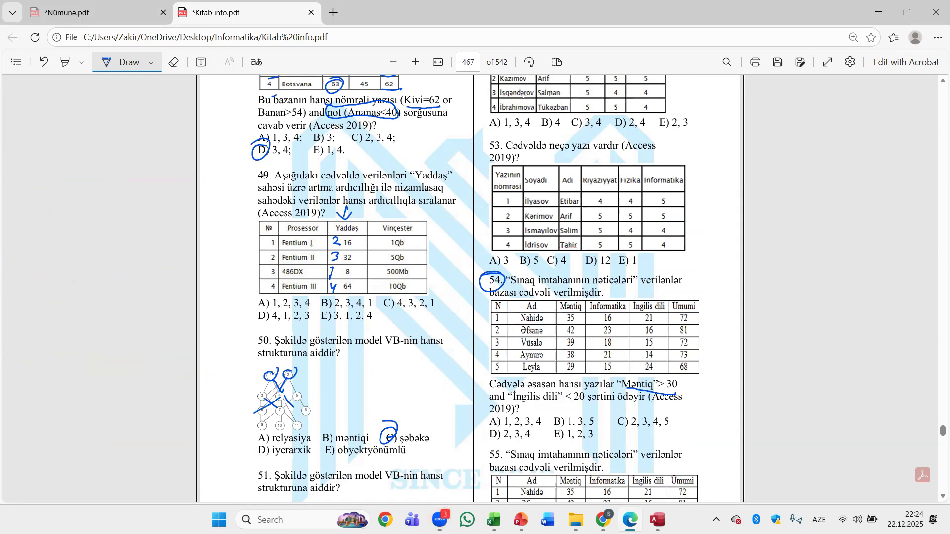
- Underline the record numbers in question 49's table following the sorted order, and circle answer E) 3, 1, 2, 4
{"action": "left_click_drag", "start_coordinate": [263, 275], "coordinate": [289, 278]}
{"action": "left_click_drag", "start_coordinate": [262, 246], "coordinate": [292, 245]}
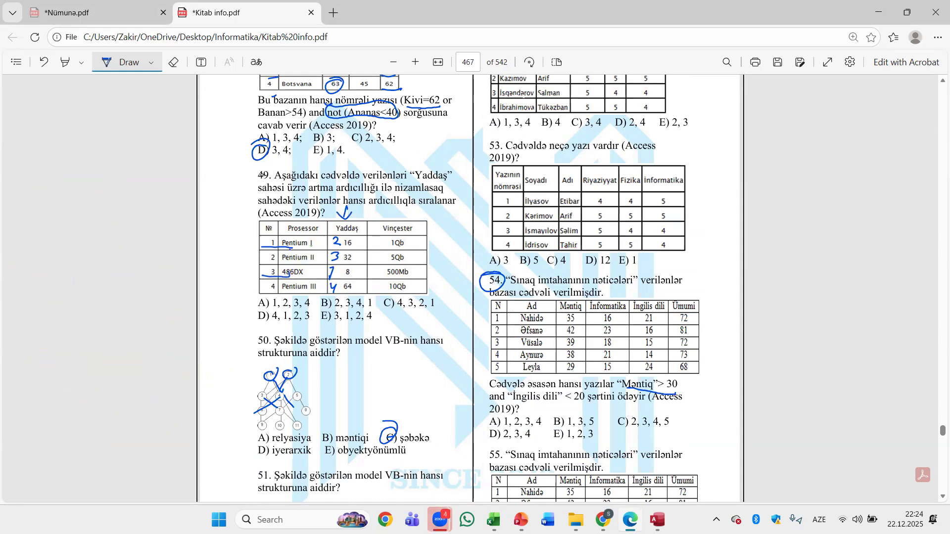
{"action": "left_click_drag", "start_coordinate": [322, 324], "coordinate": [388, 321]}
{"action": "left_click_drag", "start_coordinate": [324, 308], "coordinate": [321, 324]}
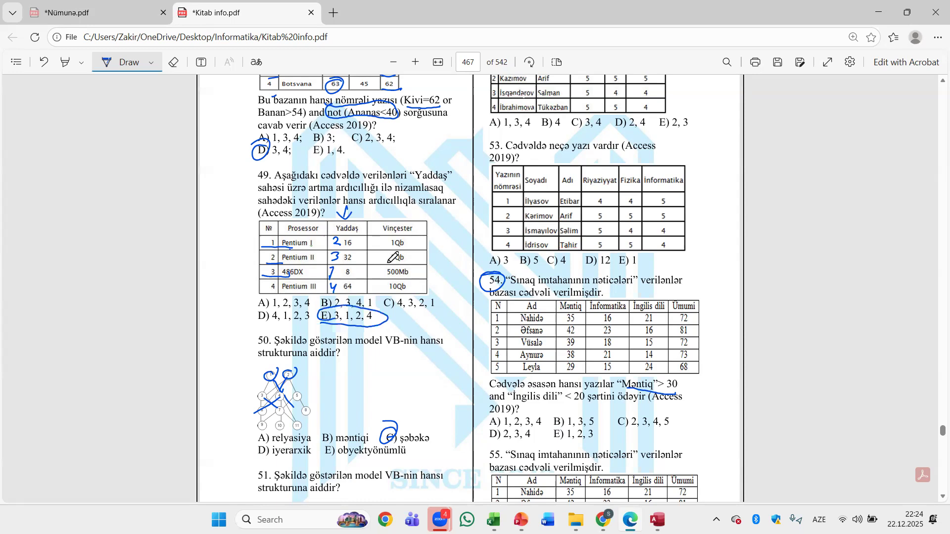
- Circle the number of question 75 on page 470 in blue
{"action": "scroll", "coordinate": [395, 266], "scroll_direction": "down", "scroll_amount": 1}
{"action": "scroll", "coordinate": [394, 268], "scroll_direction": "down", "scroll_amount": 20}
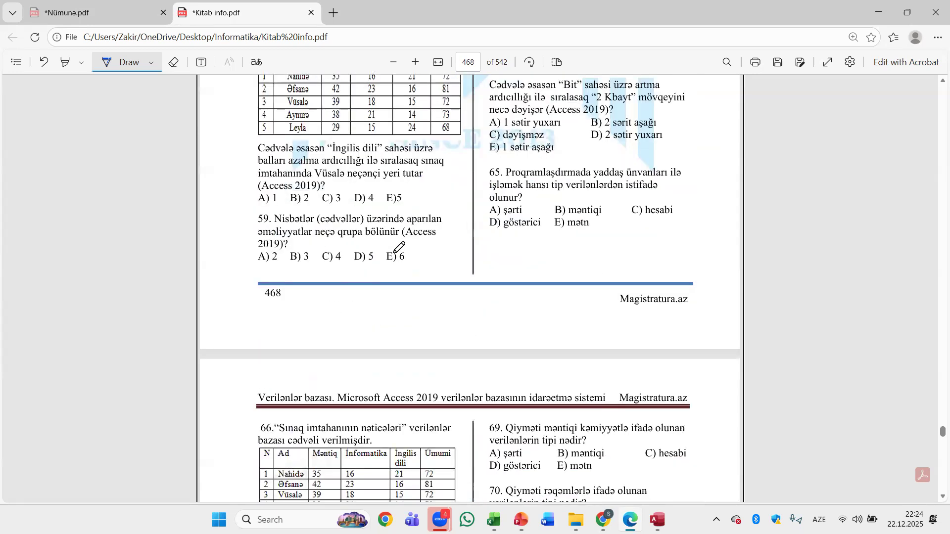
{"action": "scroll", "coordinate": [399, 247], "scroll_direction": "down", "scroll_amount": 15}
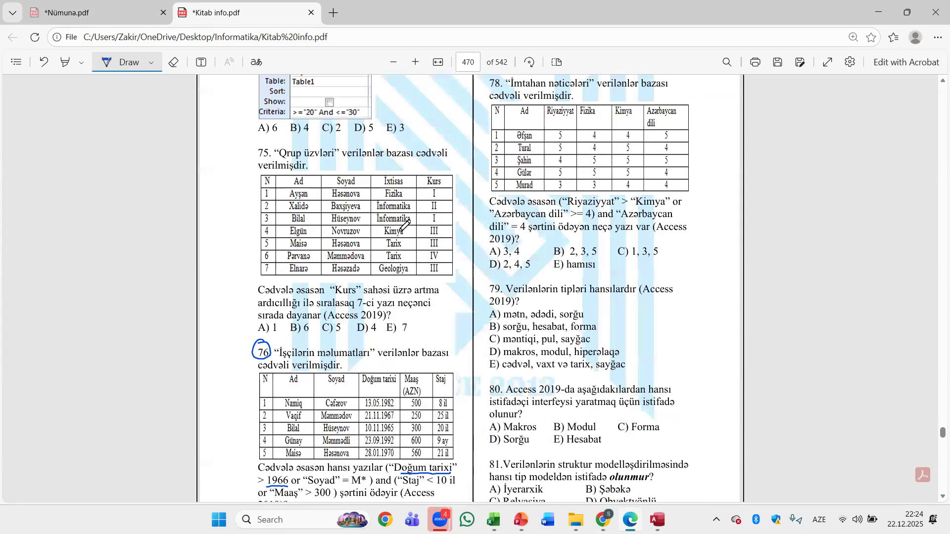
{"action": "mouse_move", "coordinate": [268, 142]}
{"action": "left_mouse_down"}
{"action": "mouse_move", "coordinate": [250, 142]}
{"action": "mouse_move", "coordinate": [274, 148]}
{"action": "left_mouse_up"}
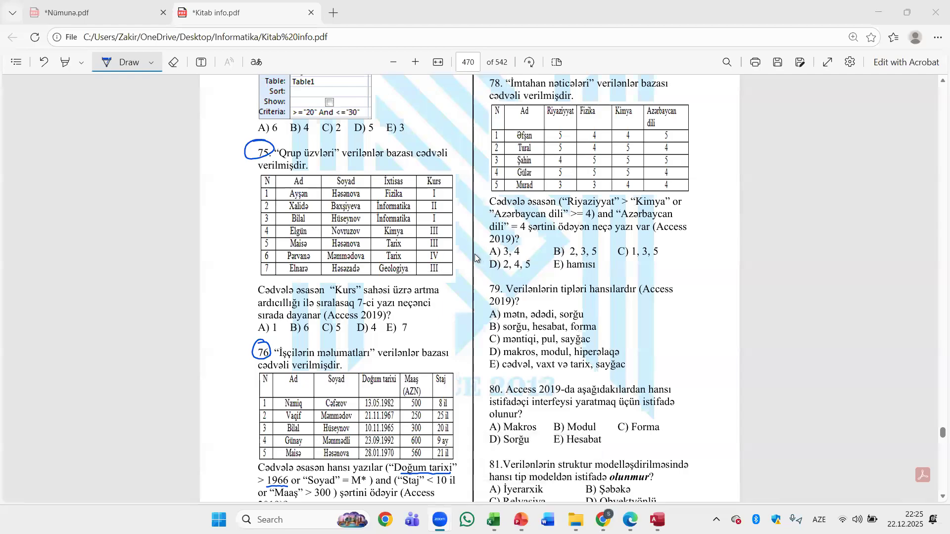
- Write the red headings "artma:" and "azalma:" one below the other in the margin beside the page
{"action": "left_click", "coordinate": [475, 257]}
{"action": "mouse_move", "coordinate": [23, 186]}
{"action": "left_mouse_down"}
{"action": "mouse_move", "coordinate": [28, 194]}
{"action": "mouse_move", "coordinate": [48, 168]}
{"action": "mouse_move", "coordinate": [98, 182]}
{"action": "mouse_move", "coordinate": [94, 190]}
{"action": "left_mouse_up"}
{"action": "left_click", "coordinate": [93, 197]}
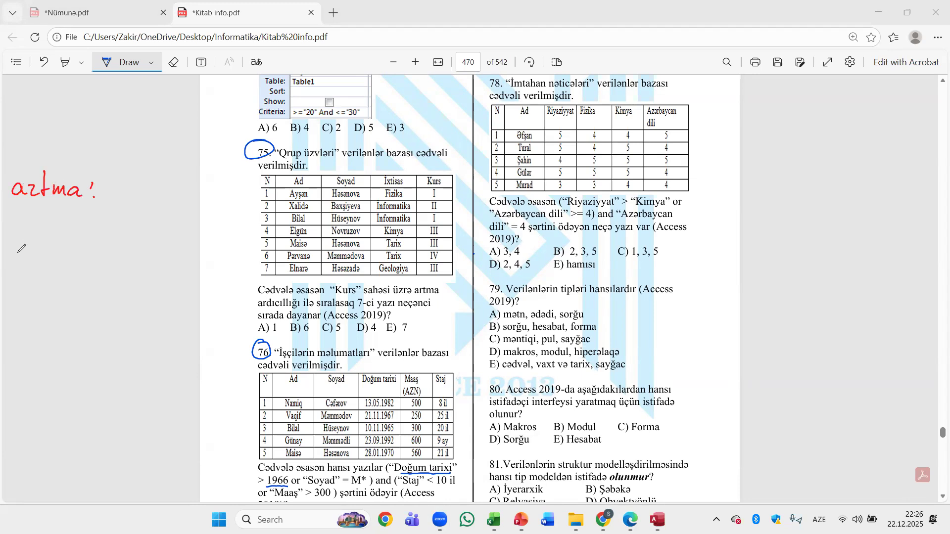
{"action": "mouse_move", "coordinate": [16, 253]}
{"action": "left_mouse_down"}
{"action": "mouse_move", "coordinate": [19, 261]}
{"action": "mouse_move", "coordinate": [74, 254]}
{"action": "mouse_move", "coordinate": [85, 266]}
{"action": "left_mouse_up"}
{"action": "left_click_drag", "start_coordinate": [100, 254], "coordinate": [98, 263]}
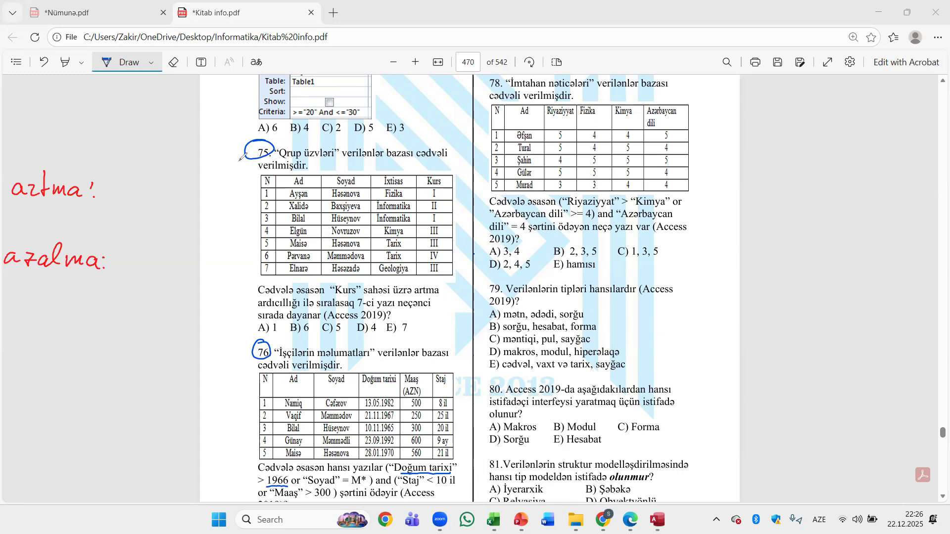
- Circle the N header of question 75's table, underline "artma" in the margin, and label the Kurs column for ascending order
{"action": "left_click_drag", "start_coordinate": [256, 188], "coordinate": [276, 184]}
{"action": "mouse_move", "coordinate": [50, 211]}
{"action": "left_mouse_down"}
{"action": "mouse_move", "coordinate": [4, 209]}
{"action": "mouse_move", "coordinate": [95, 212]}
{"action": "left_mouse_up"}
{"action": "mouse_move", "coordinate": [460, 178]}
{"action": "left_mouse_down"}
{"action": "mouse_move", "coordinate": [487, 184]}
{"action": "mouse_move", "coordinate": [458, 185]}
{"action": "left_mouse_up"}
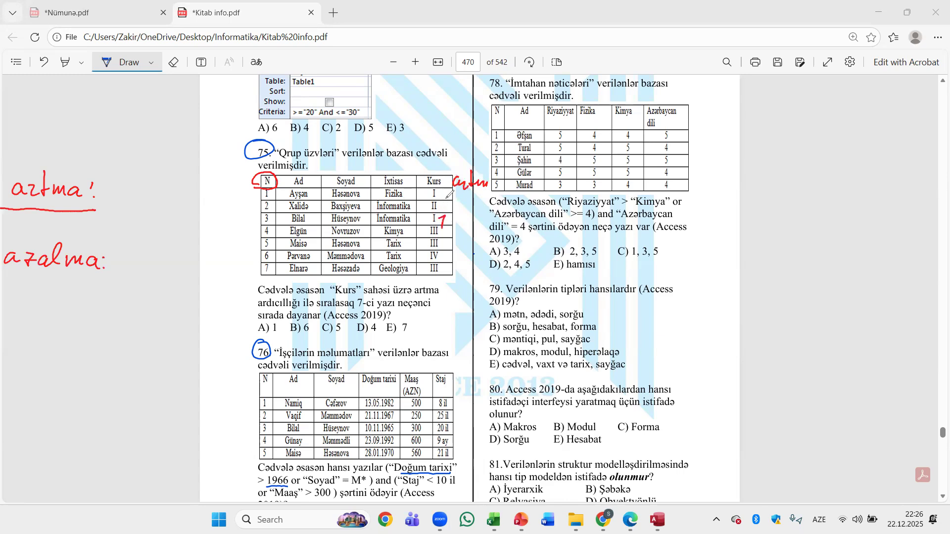
- Number the Kurs values 2, 3, 1, 6, 5, 7, 4 for ascending order and underline record numbers 1 and 3
{"action": "mouse_move", "coordinate": [442, 192]}
{"action": "left_mouse_down"}
{"action": "mouse_move", "coordinate": [452, 197]}
{"action": "mouse_move", "coordinate": [442, 228]}
{"action": "left_mouse_up"}
{"action": "left_click_drag", "start_coordinate": [262, 224], "coordinate": [277, 224]}
{"action": "left_click_drag", "start_coordinate": [263, 199], "coordinate": [279, 198]}
{"action": "left_click_drag", "start_coordinate": [443, 203], "coordinate": [444, 212]}
{"action": "left_click_drag", "start_coordinate": [444, 266], "coordinate": [448, 275]}
{"action": "left_click_drag", "start_coordinate": [451, 228], "coordinate": [446, 262]}
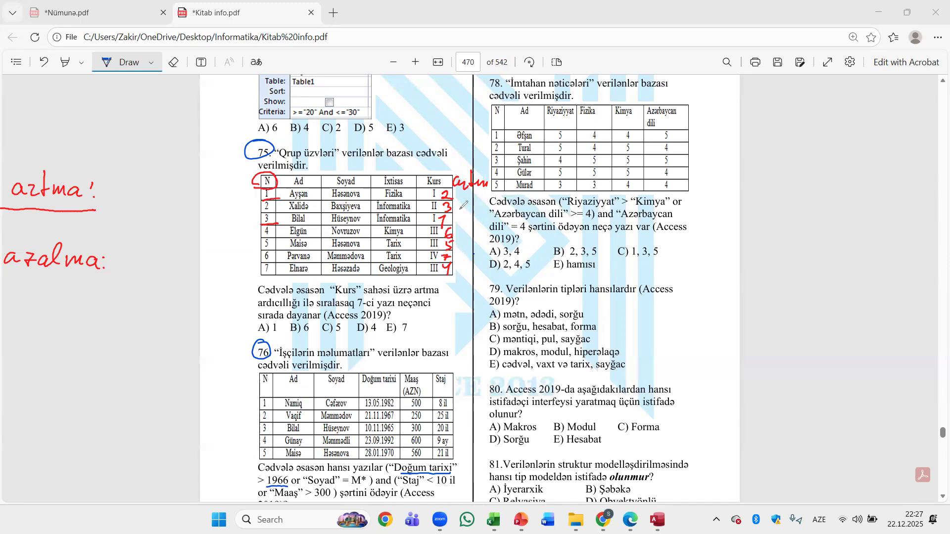
- Write the descending-order label above question 75's table and rank the Kurs values 7, 5, 6, 4, 3, 1, 2
{"action": "left_click_drag", "start_coordinate": [396, 167], "coordinate": [434, 168]}
{"action": "left_click_drag", "start_coordinate": [416, 255], "coordinate": [419, 262]}
{"action": "left_click_drag", "start_coordinate": [418, 266], "coordinate": [426, 274]}
{"action": "left_click_drag", "start_coordinate": [418, 240], "coordinate": [423, 240]}
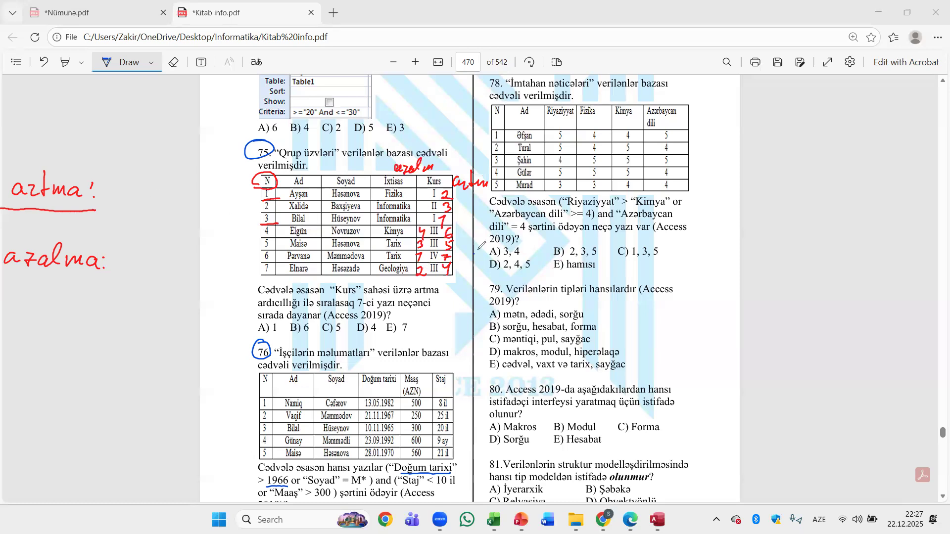
{"action": "left_click", "coordinate": [421, 203]}
{"action": "mouse_move", "coordinate": [422, 202]}
{"action": "left_mouse_down"}
{"action": "mouse_move", "coordinate": [421, 224]}
{"action": "mouse_move", "coordinate": [423, 198]}
{"action": "left_mouse_up"}
- Write an underlined 31 after "artma:" and another underlined 31 beside record 7 of question 75's table
{"action": "mouse_move", "coordinate": [112, 184]}
{"action": "left_mouse_down"}
{"action": "mouse_move", "coordinate": [111, 200]}
{"action": "mouse_move", "coordinate": [144, 181]}
{"action": "mouse_move", "coordinate": [147, 199]}
{"action": "left_mouse_up"}
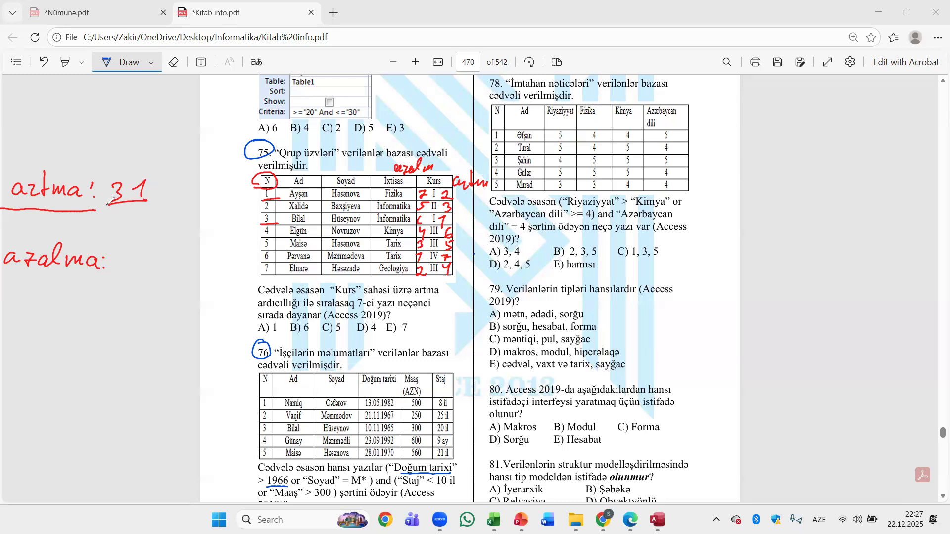
{"action": "left_click_drag", "start_coordinate": [204, 269], "coordinate": [247, 274]}
{"action": "left_click_drag", "start_coordinate": [226, 260], "coordinate": [239, 277]}
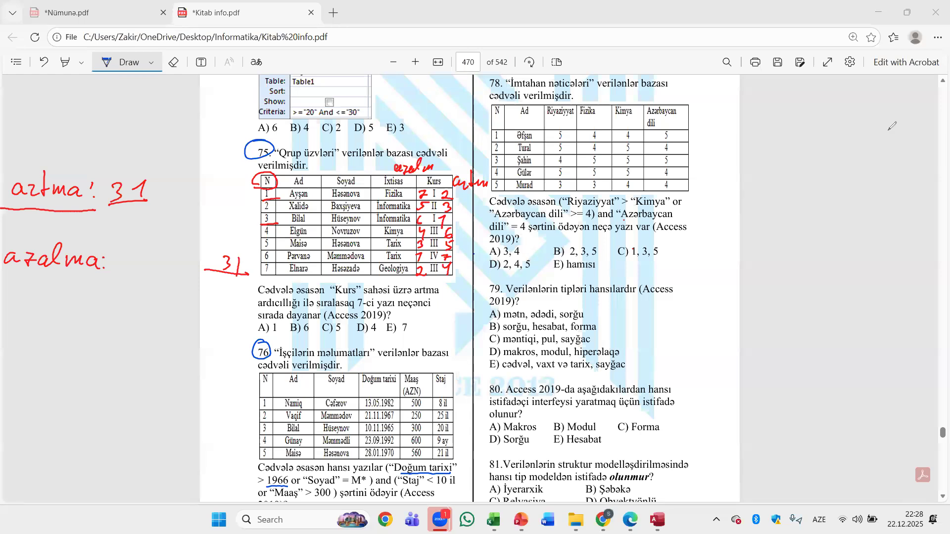
- Clear all the red handwritten annotations from the screen
{"action": "scroll", "coordinate": [569, 306], "scroll_direction": "down", "scroll_amount": 7}
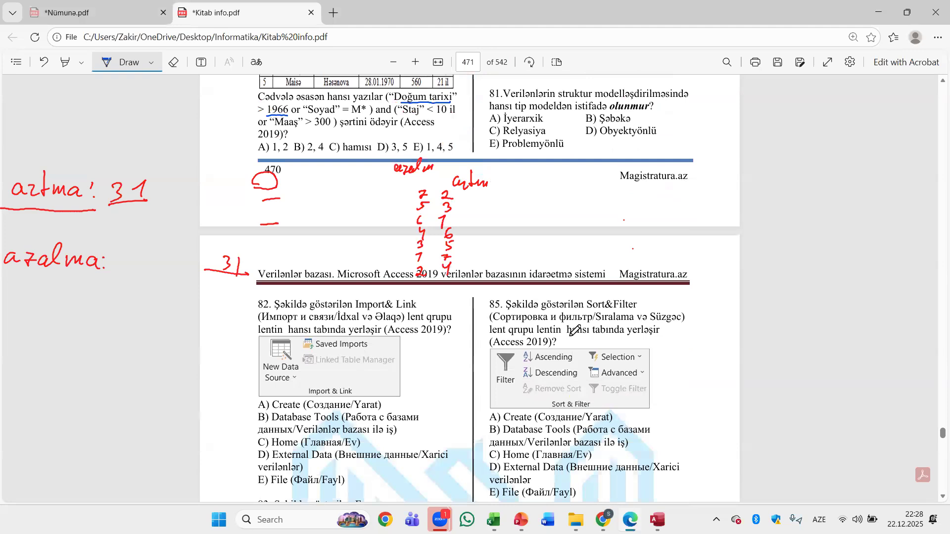
{"action": "left_click", "coordinate": [907, 326]}
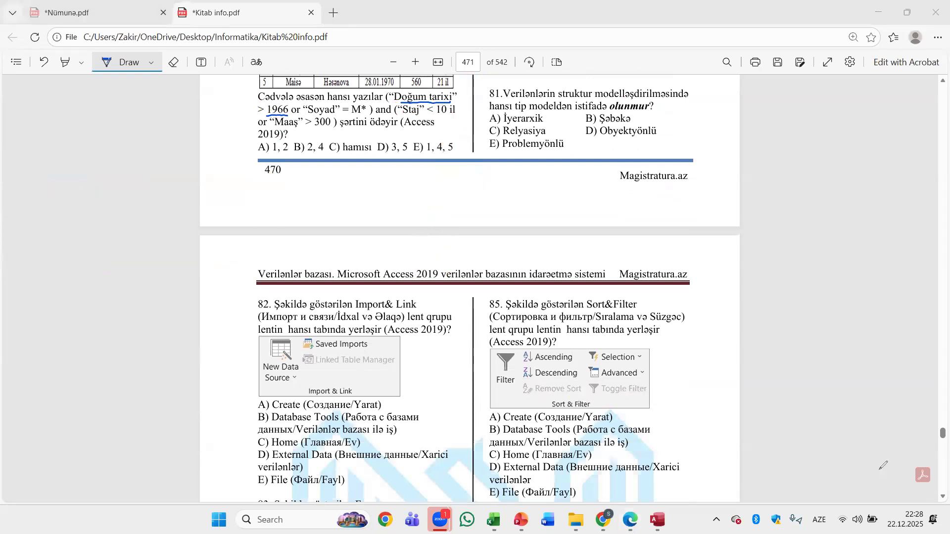
- Circle question 68 on page 469 and write the descending ranks 1, 3, 2 beside the 25 il, 20 il and 21 il values
{"action": "scroll", "coordinate": [577, 275], "scroll_direction": "down", "scroll_amount": 10}
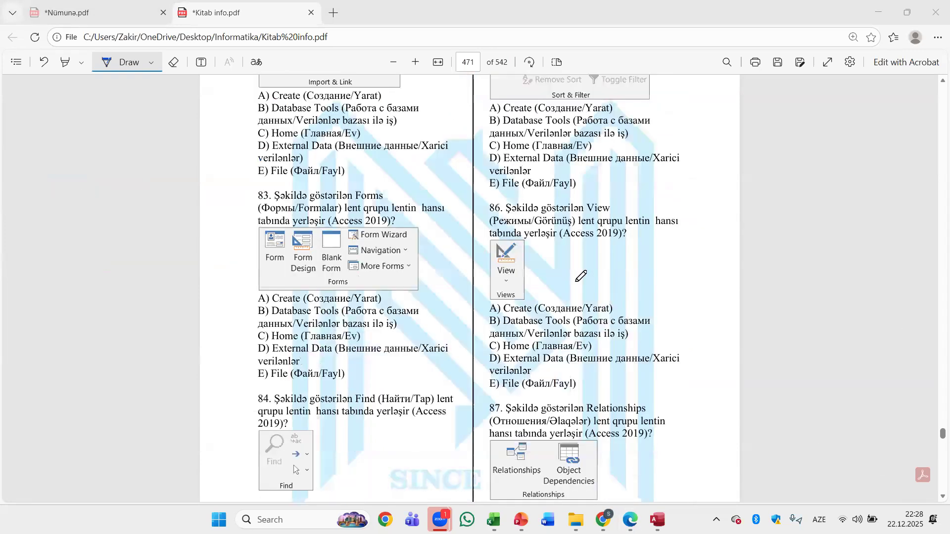
{"action": "scroll", "coordinate": [576, 274], "scroll_direction": "up", "scroll_amount": 7}
{"action": "scroll", "coordinate": [576, 275], "scroll_direction": "up", "scroll_amount": 12}
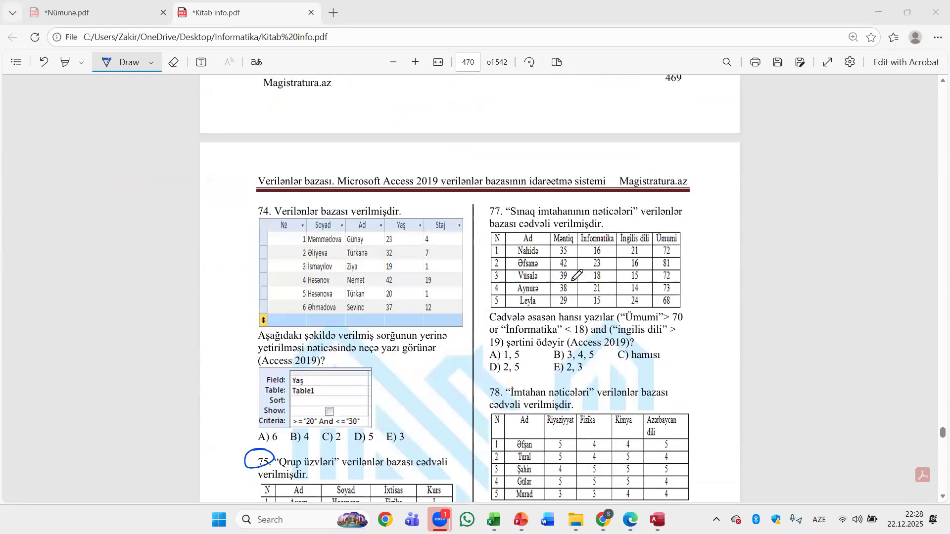
{"action": "scroll", "coordinate": [577, 276], "scroll_direction": "up", "scroll_amount": 3}
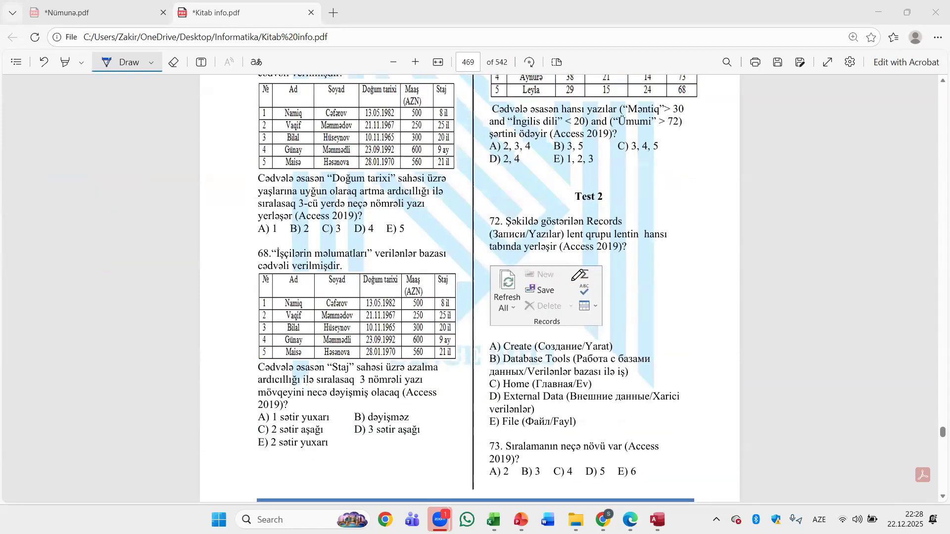
{"action": "scroll", "coordinate": [576, 277], "scroll_direction": "down", "scroll_amount": 2}
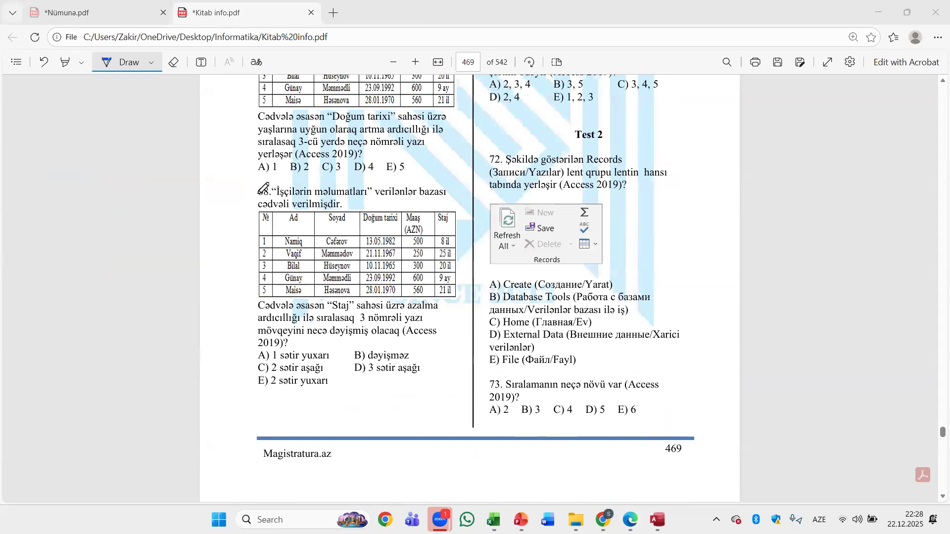
{"action": "mouse_move", "coordinate": [264, 183]}
{"action": "left_mouse_down"}
{"action": "mouse_move", "coordinate": [253, 196]}
{"action": "mouse_move", "coordinate": [266, 184]}
{"action": "left_mouse_up"}
{"action": "mouse_move", "coordinate": [455, 254]}
{"action": "left_mouse_down"}
{"action": "mouse_move", "coordinate": [464, 296]}
{"action": "mouse_move", "coordinate": [459, 274]}
{"action": "left_mouse_up"}
- Underline record number 3 and its rank in question 68's table, and circle answer B) dəyişməz
{"action": "left_click_drag", "start_coordinate": [256, 273], "coordinate": [277, 272]}
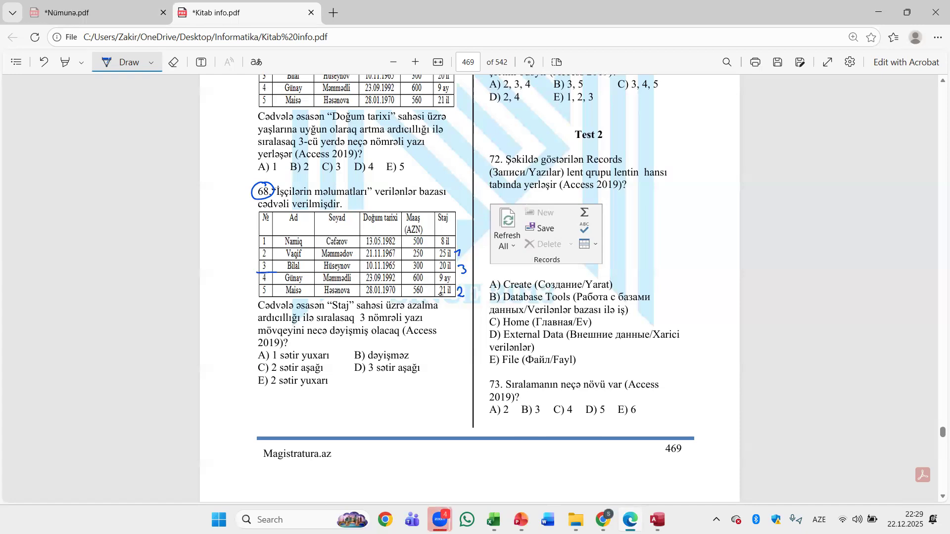
{"action": "left_click_drag", "start_coordinate": [448, 271], "coordinate": [471, 275]}
{"action": "left_click_drag", "start_coordinate": [364, 346], "coordinate": [368, 348]}
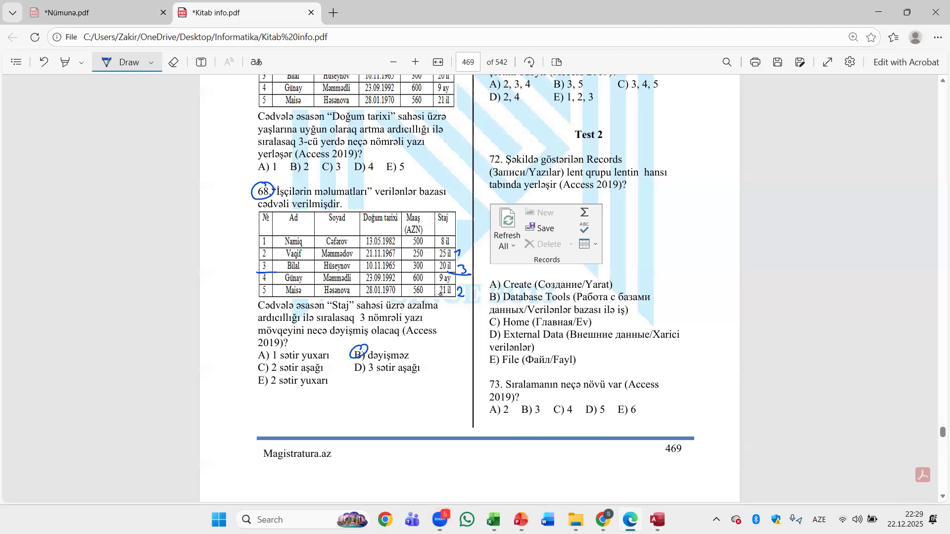
- Underline "Kurs" and "7-ci yazı neçənci sırada" in question 75 and draw an up arrow beside the Kurs column
{"action": "scroll", "coordinate": [455, 242], "scroll_direction": "down", "scroll_amount": 10}
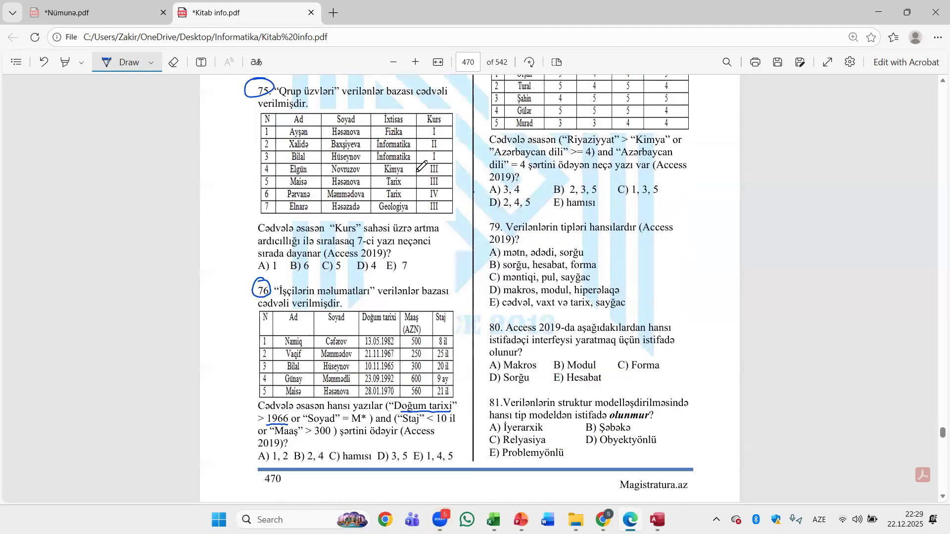
{"action": "scroll", "coordinate": [291, 173], "scroll_direction": "up", "scroll_amount": 1}
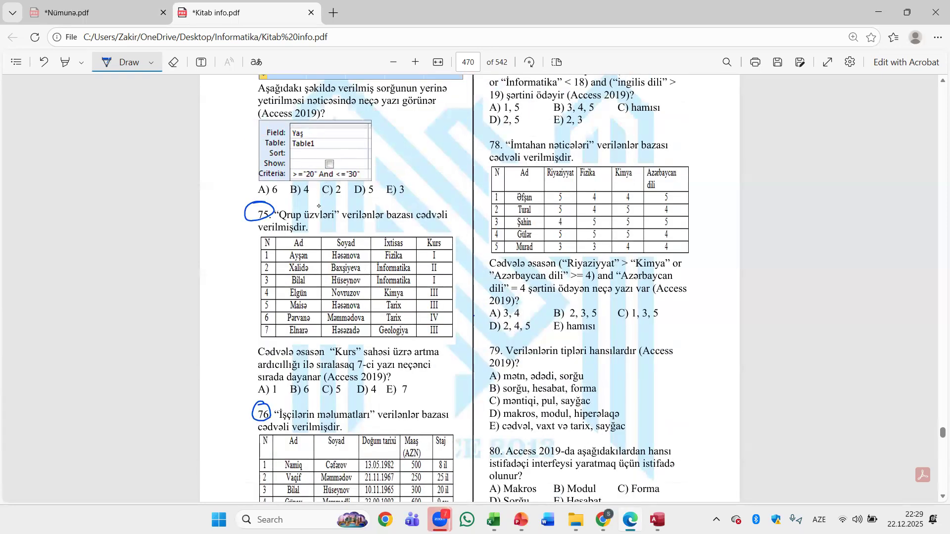
{"action": "left_click_drag", "start_coordinate": [337, 357], "coordinate": [443, 374]}
{"action": "left_click_drag", "start_coordinate": [266, 384], "coordinate": [293, 383]}
{"action": "mouse_move", "coordinate": [458, 253]}
{"action": "left_mouse_down"}
{"action": "mouse_move", "coordinate": [460, 234]}
{"action": "mouse_move", "coordinate": [467, 240]}
{"action": "left_mouse_up"}
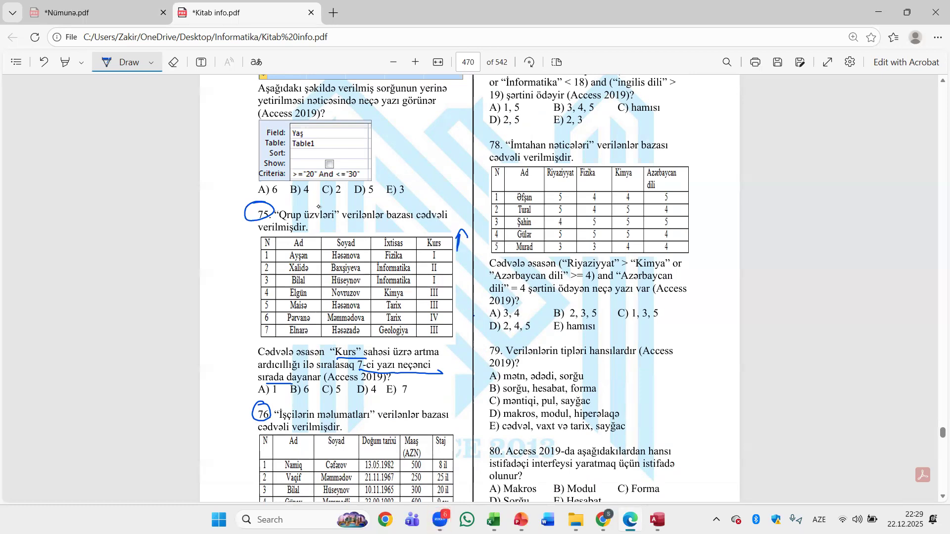
- Write the ascending ranks 2, 3, 1, 6, 5, 7, 4 in blue beside the Kurs values of question 75
{"action": "left_click_drag", "start_coordinate": [441, 278], "coordinate": [444, 288]}
{"action": "mouse_move", "coordinate": [439, 253]}
{"action": "left_mouse_down"}
{"action": "mouse_move", "coordinate": [451, 259]}
{"action": "mouse_move", "coordinate": [444, 272]}
{"action": "left_mouse_up"}
{"action": "left_click_drag", "start_coordinate": [447, 326], "coordinate": [449, 341]}
{"action": "left_click_drag", "start_coordinate": [455, 286], "coordinate": [448, 311]}
{"action": "mouse_move", "coordinate": [446, 315]}
{"action": "left_mouse_down"}
{"action": "mouse_move", "coordinate": [455, 314]}
{"action": "mouse_move", "coordinate": [448, 327]}
{"action": "left_mouse_up"}
- Box record number 7, circle its rank 4, and circle answer D of question 75
{"action": "mouse_move", "coordinate": [256, 337]}
{"action": "left_mouse_down"}
{"action": "mouse_move", "coordinate": [254, 323]}
{"action": "mouse_move", "coordinate": [278, 335]}
{"action": "mouse_move", "coordinate": [268, 340]}
{"action": "left_mouse_up"}
{"action": "mouse_move", "coordinate": [435, 333]}
{"action": "left_mouse_down"}
{"action": "mouse_move", "coordinate": [443, 321]}
{"action": "mouse_move", "coordinate": [438, 342]}
{"action": "left_mouse_up"}
{"action": "mouse_move", "coordinate": [377, 378]}
{"action": "left_mouse_down"}
{"action": "mouse_move", "coordinate": [354, 398]}
{"action": "mouse_move", "coordinate": [380, 382]}
{"action": "left_mouse_up"}
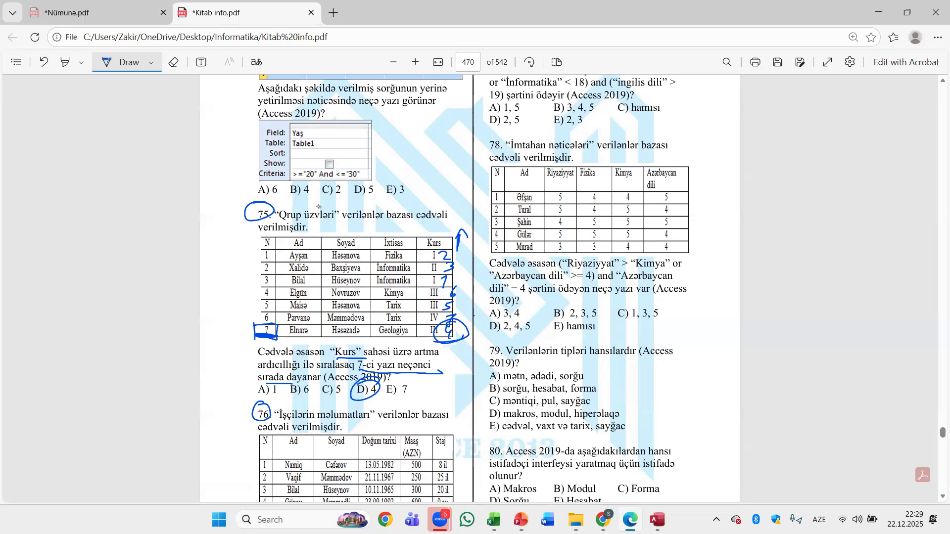